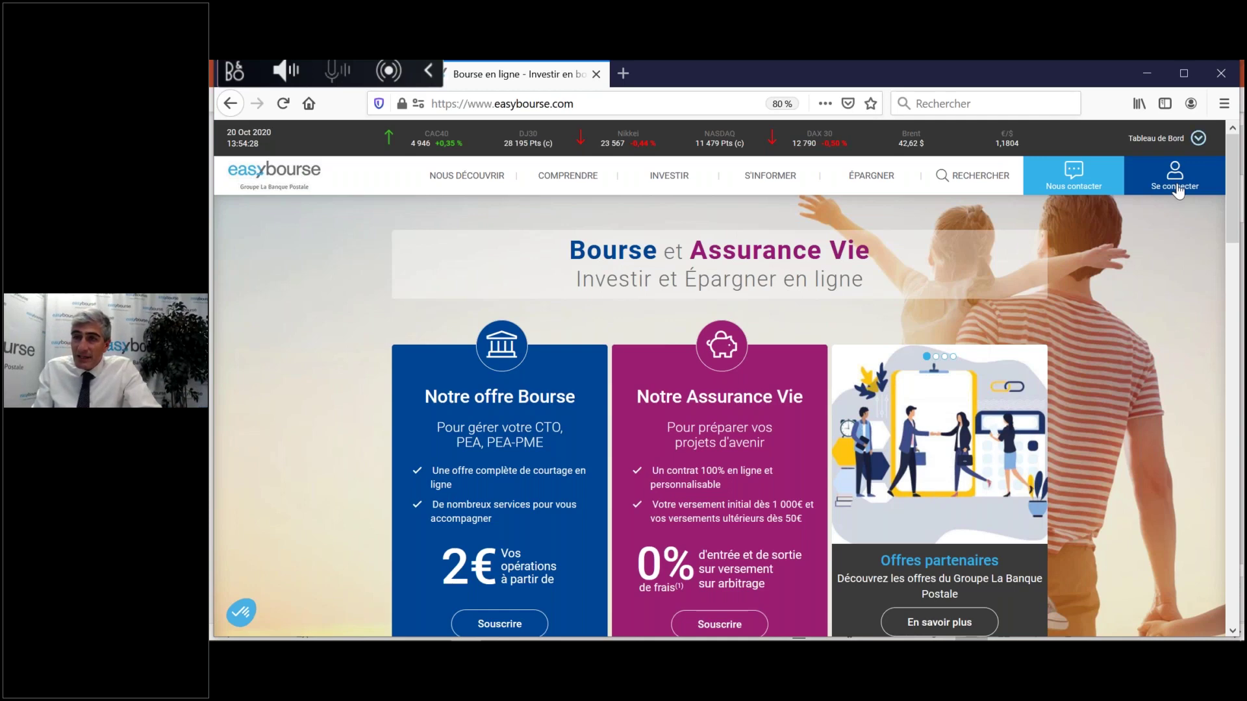
Step: Sign in to the EasyBourse client area using the second saved client identifier for this site
click(1177, 189)
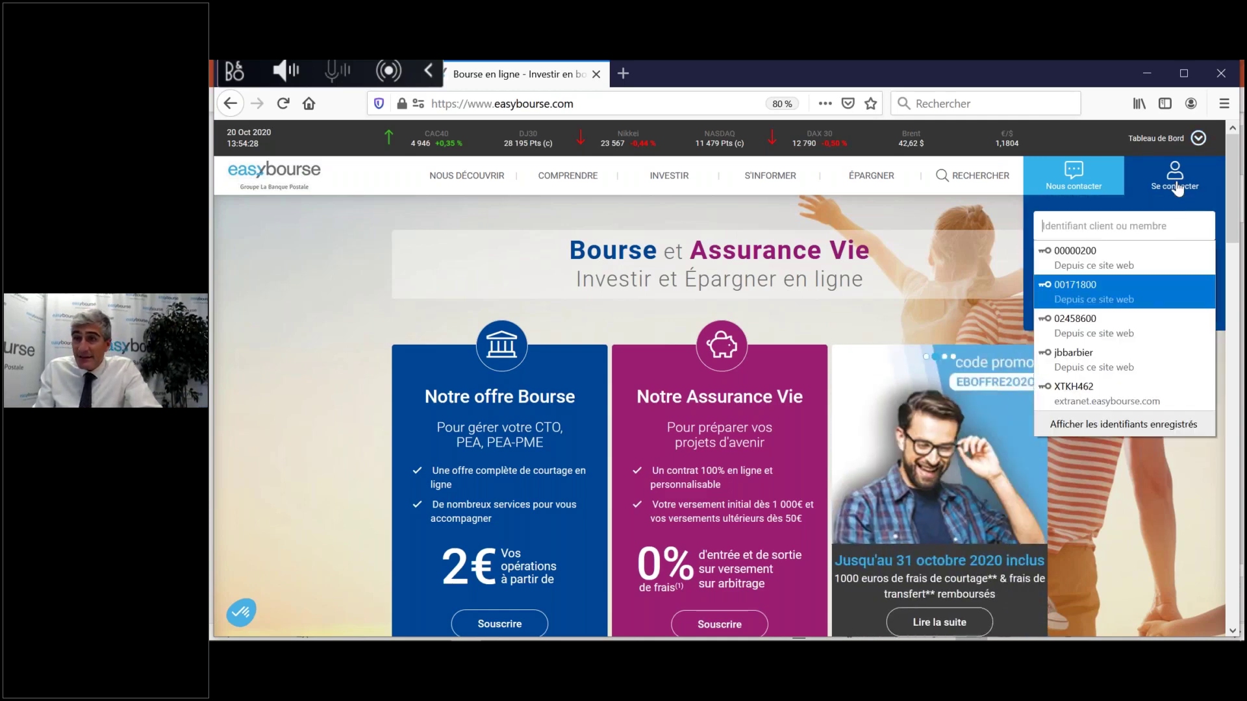
click(1108, 298)
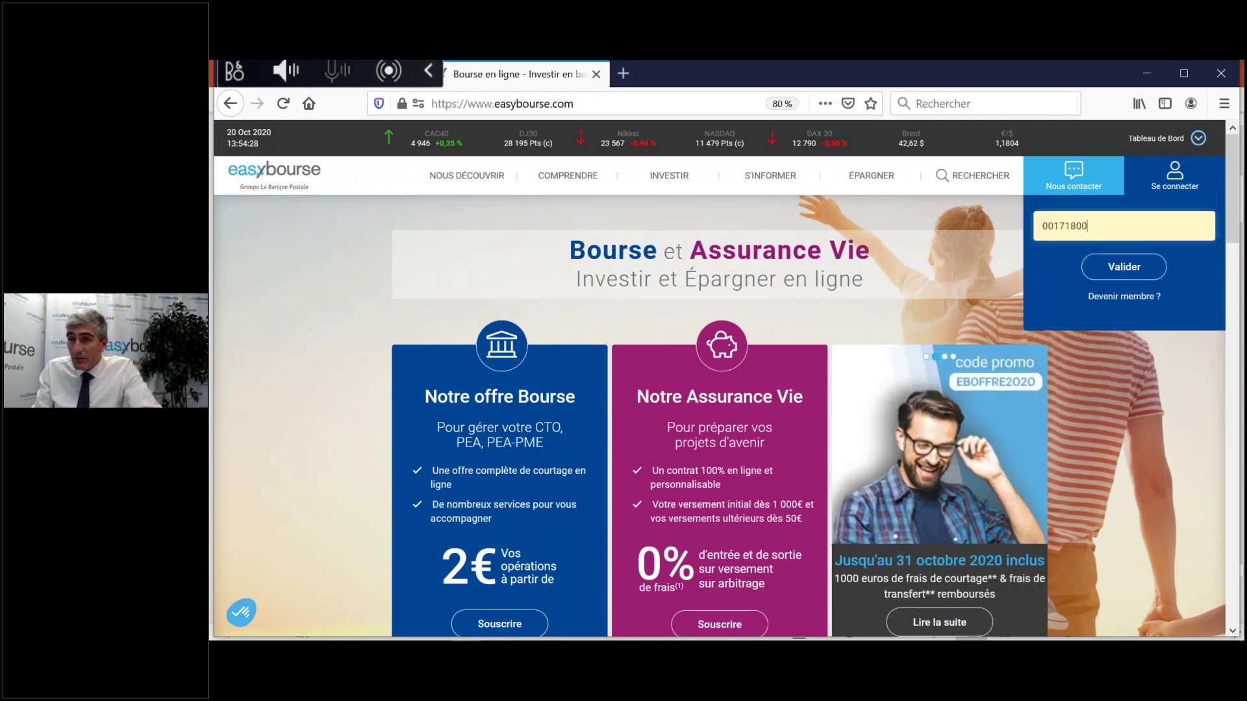
click(1127, 277)
click(1127, 314)
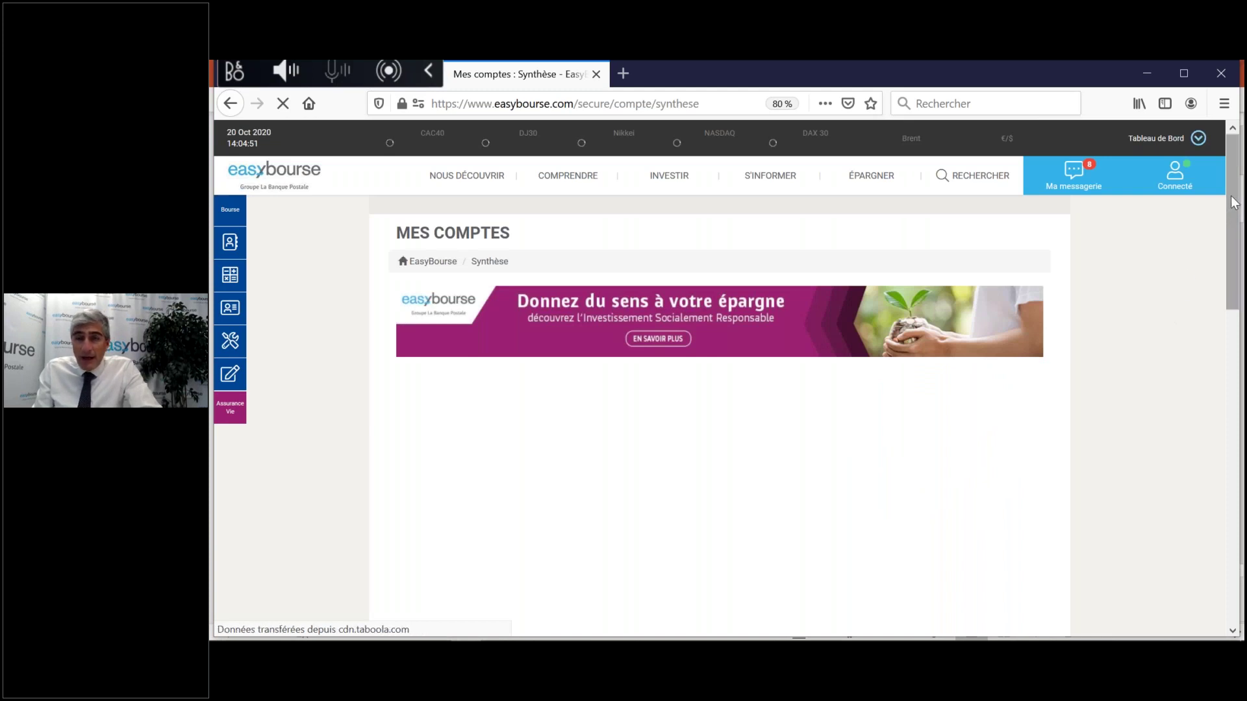
Step: Switch the account summary from the ordinary securities account to the PEA account
scroll(1234, 203, down, 1)
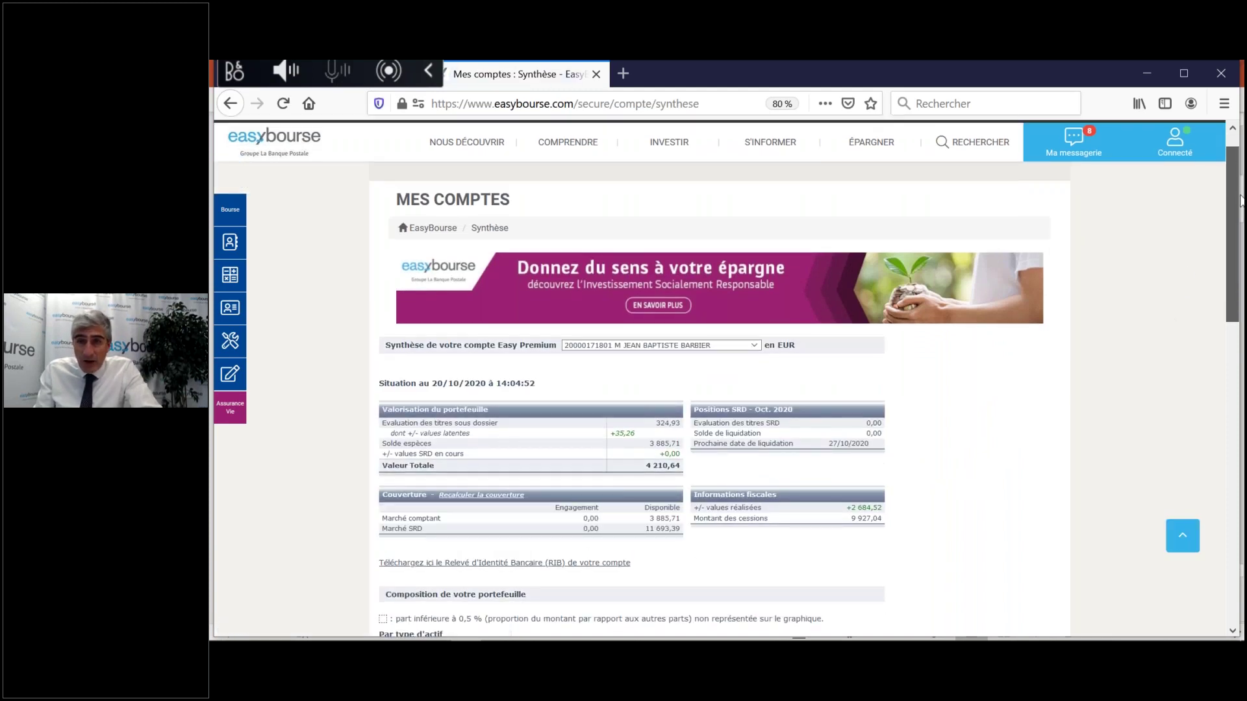
scroll(774, 306, down, 2)
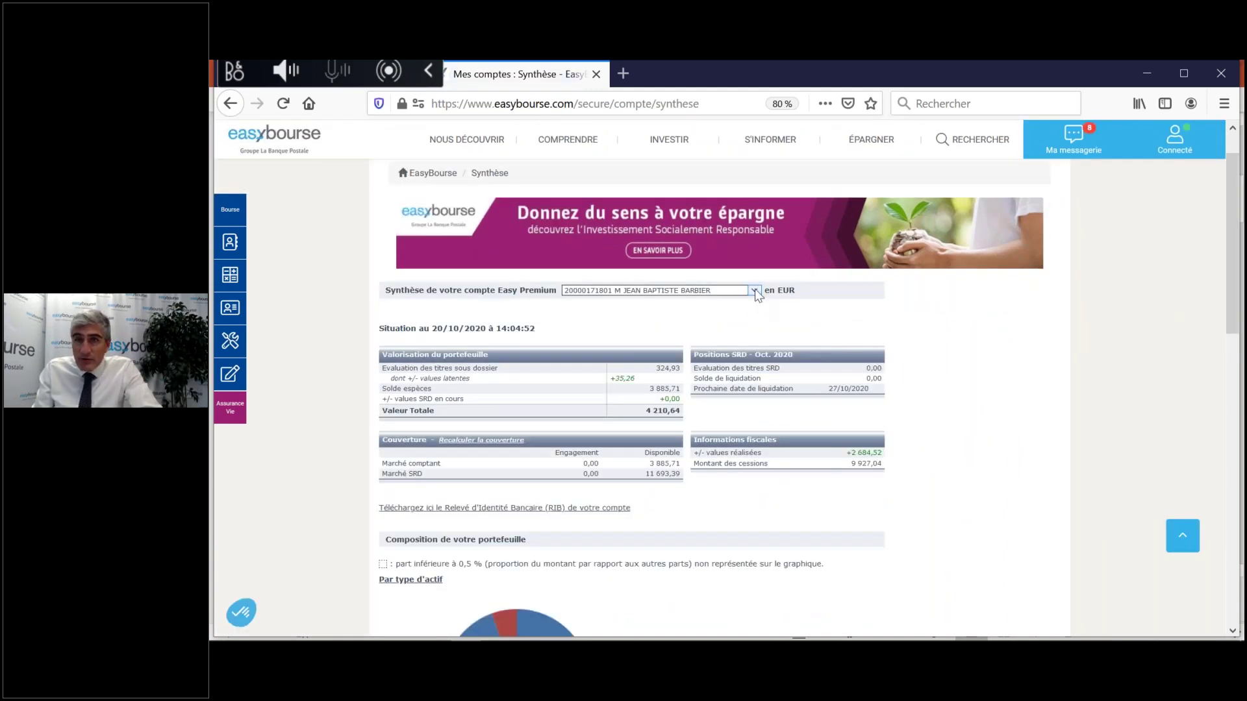
click(755, 291)
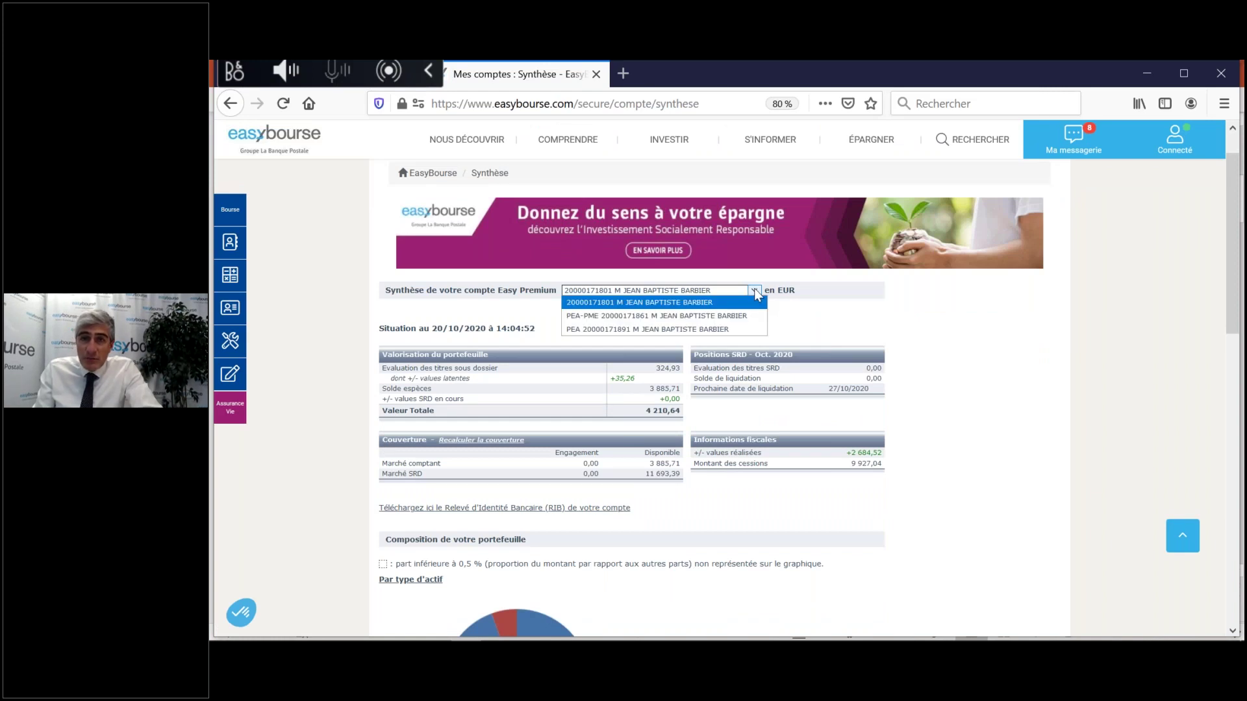
click(756, 292)
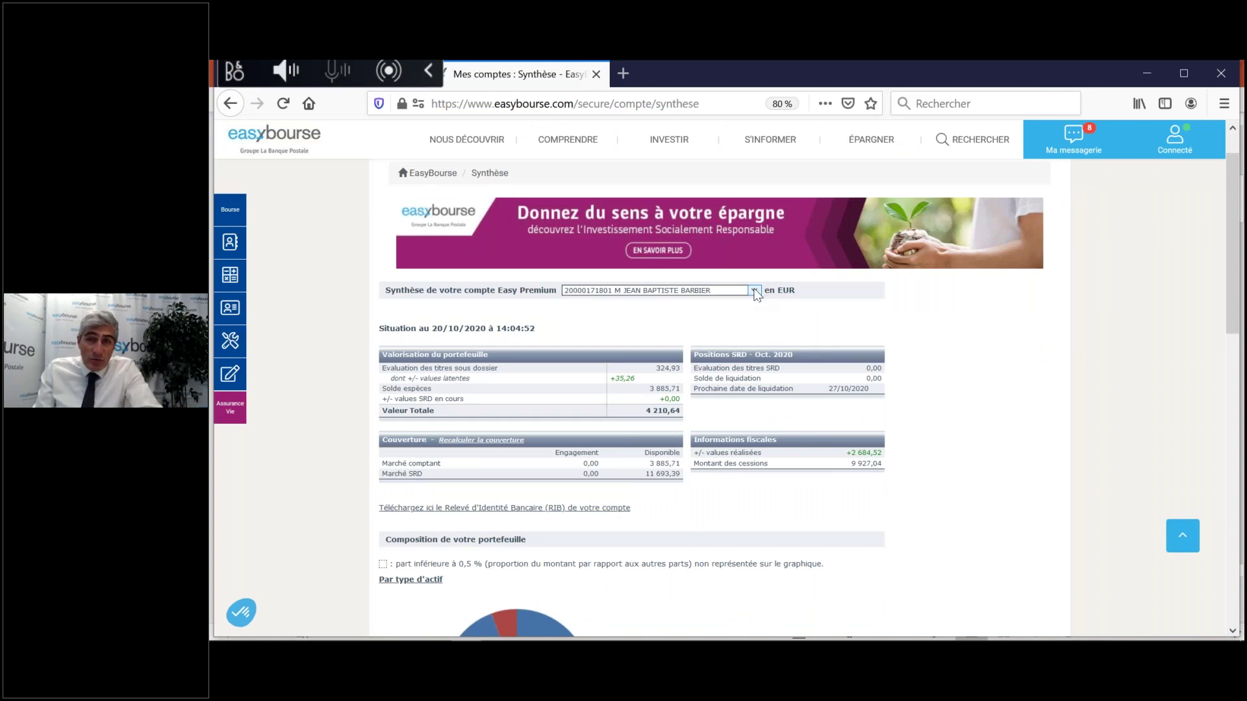
click(755, 291)
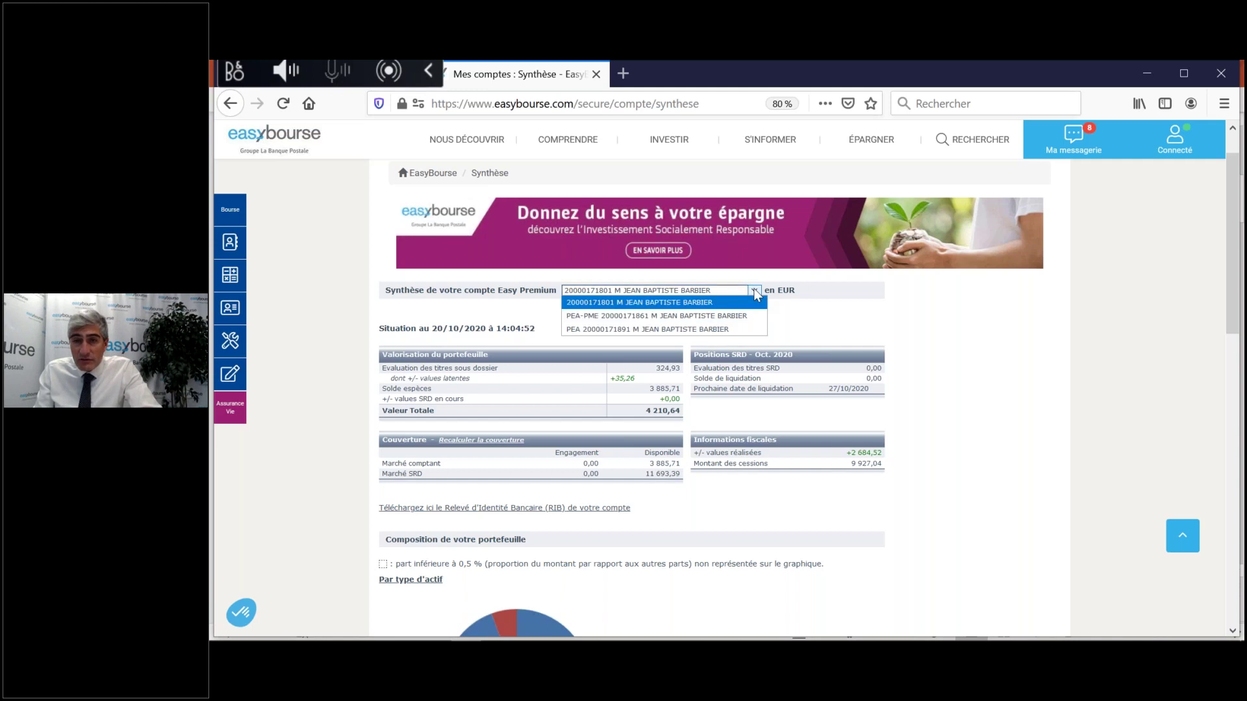
click(736, 330)
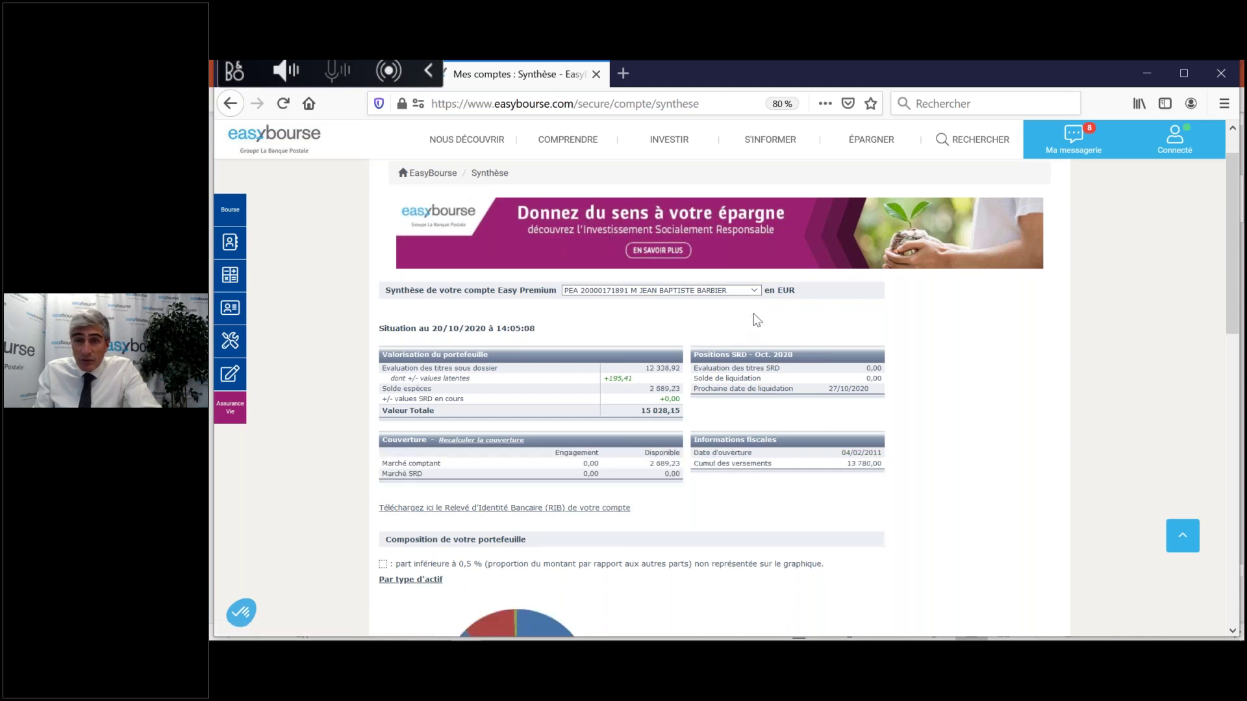
Step: Open the Consultation page of the Assurance Vie contract
click(227, 419)
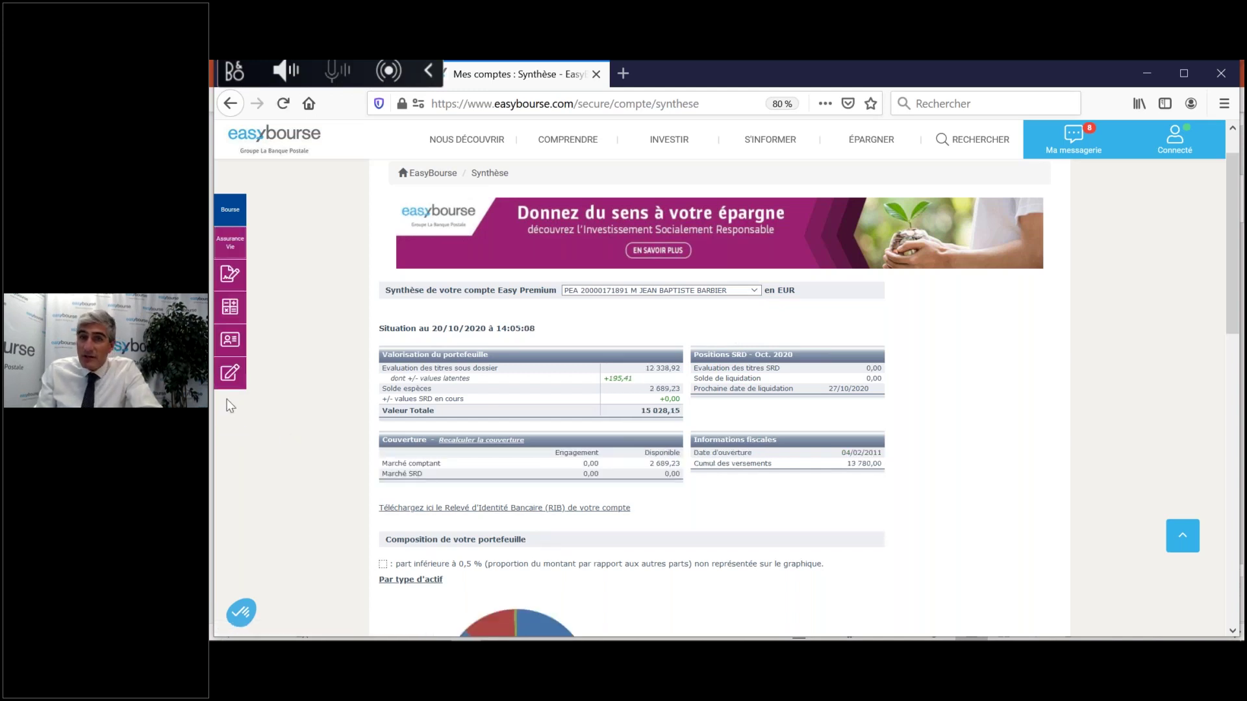
mouse_move(231, 273)
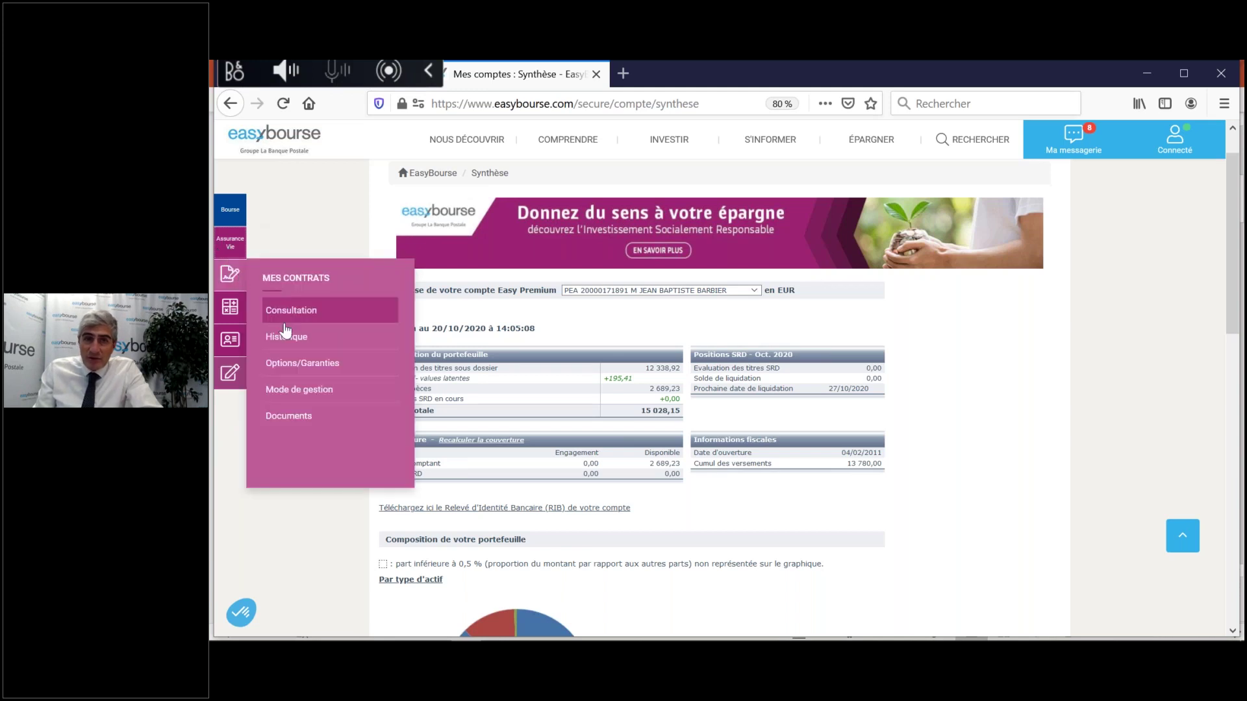
click(286, 315)
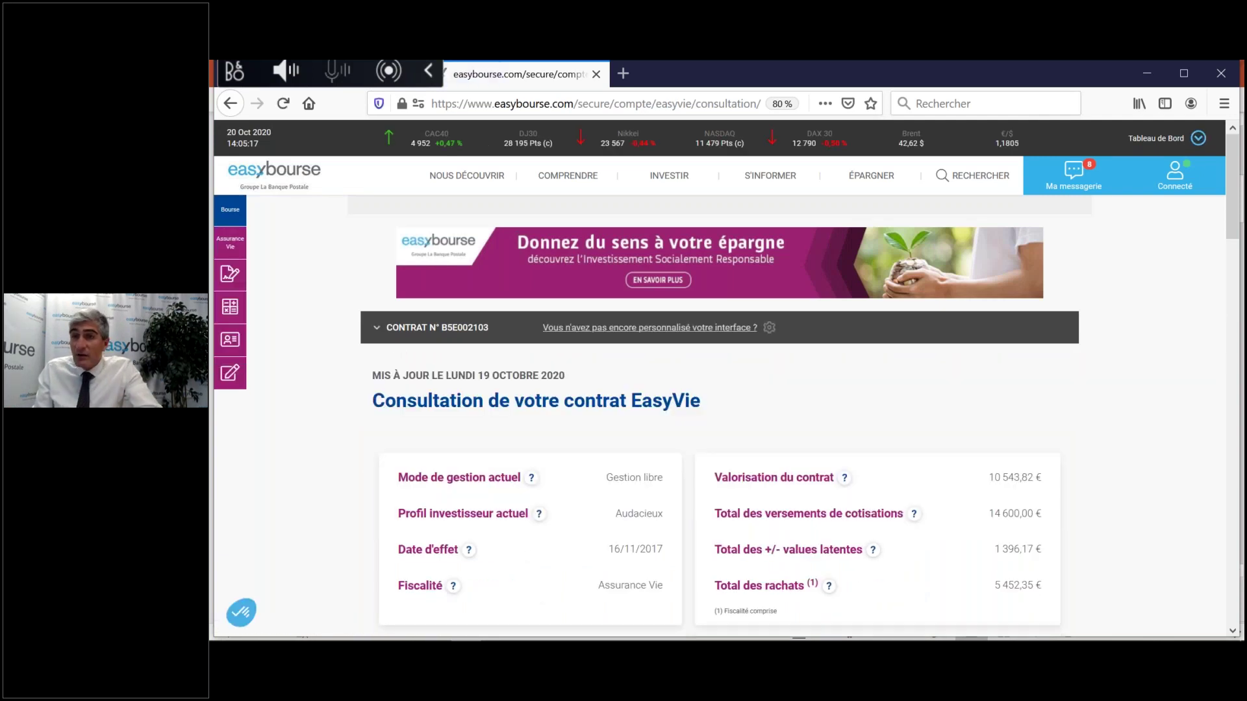
Step: Return to the Bourse accounts and open the Synthèse page for the PEA
click(226, 220)
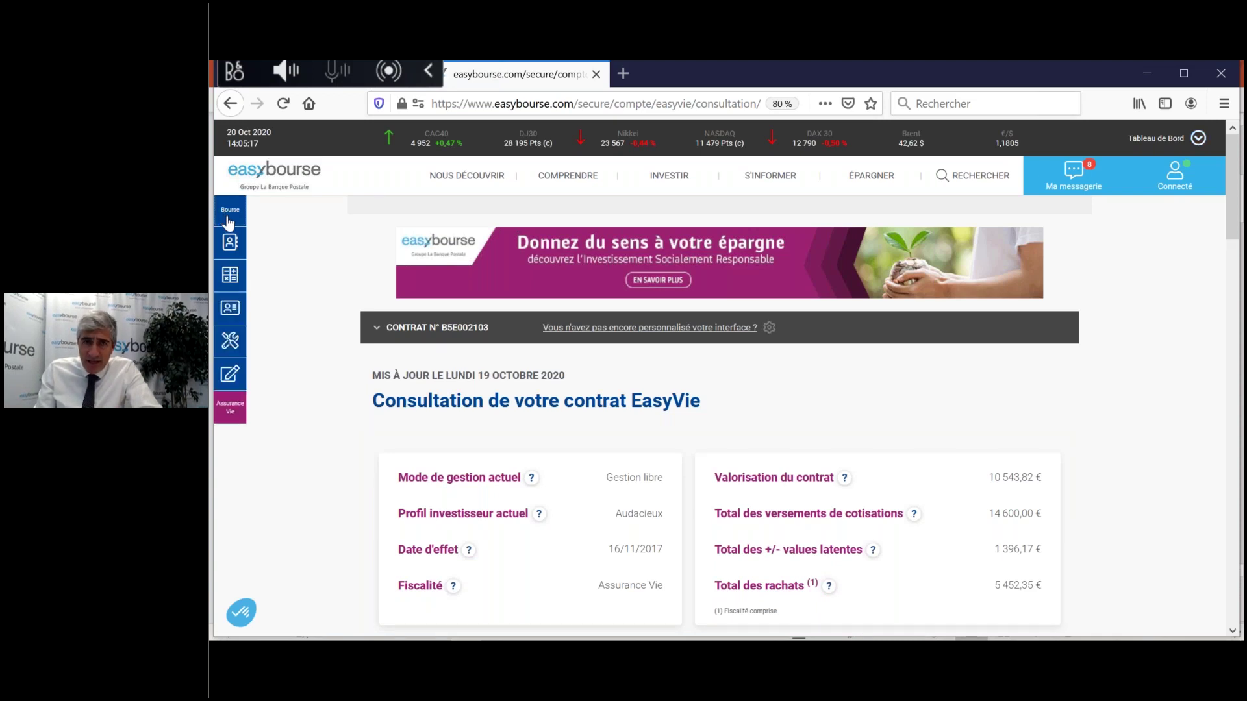
mouse_move(230, 244)
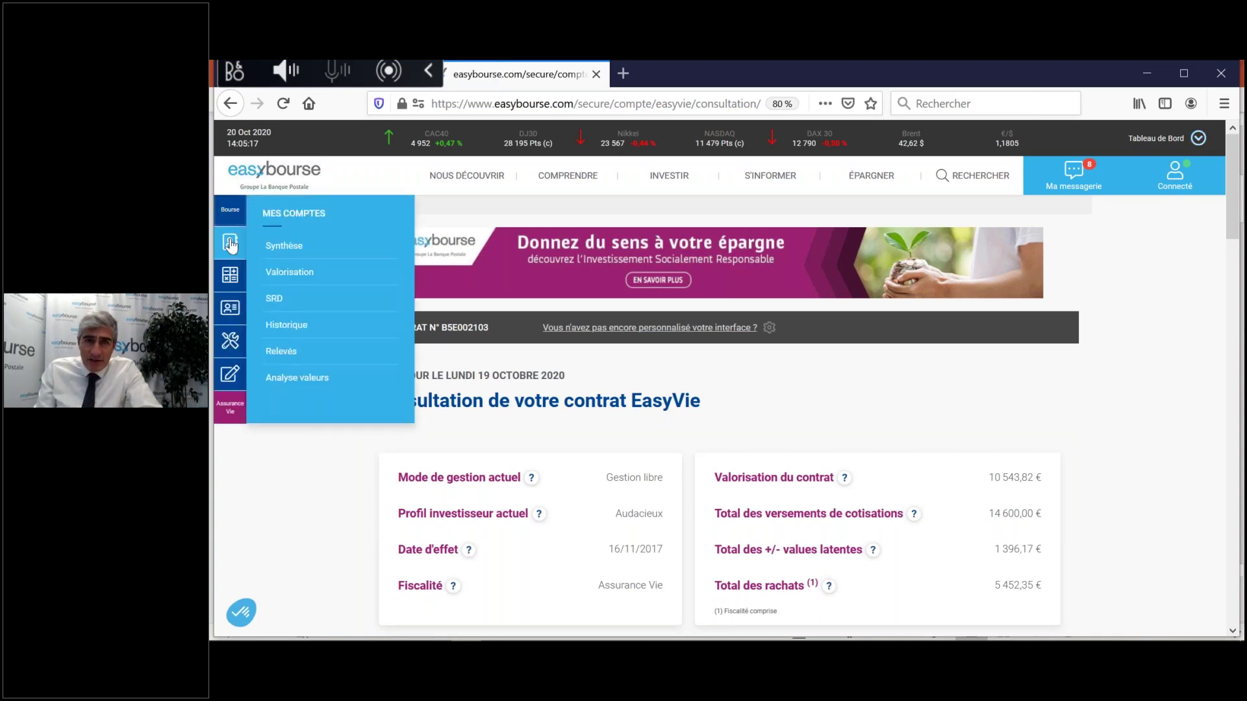
click(291, 252)
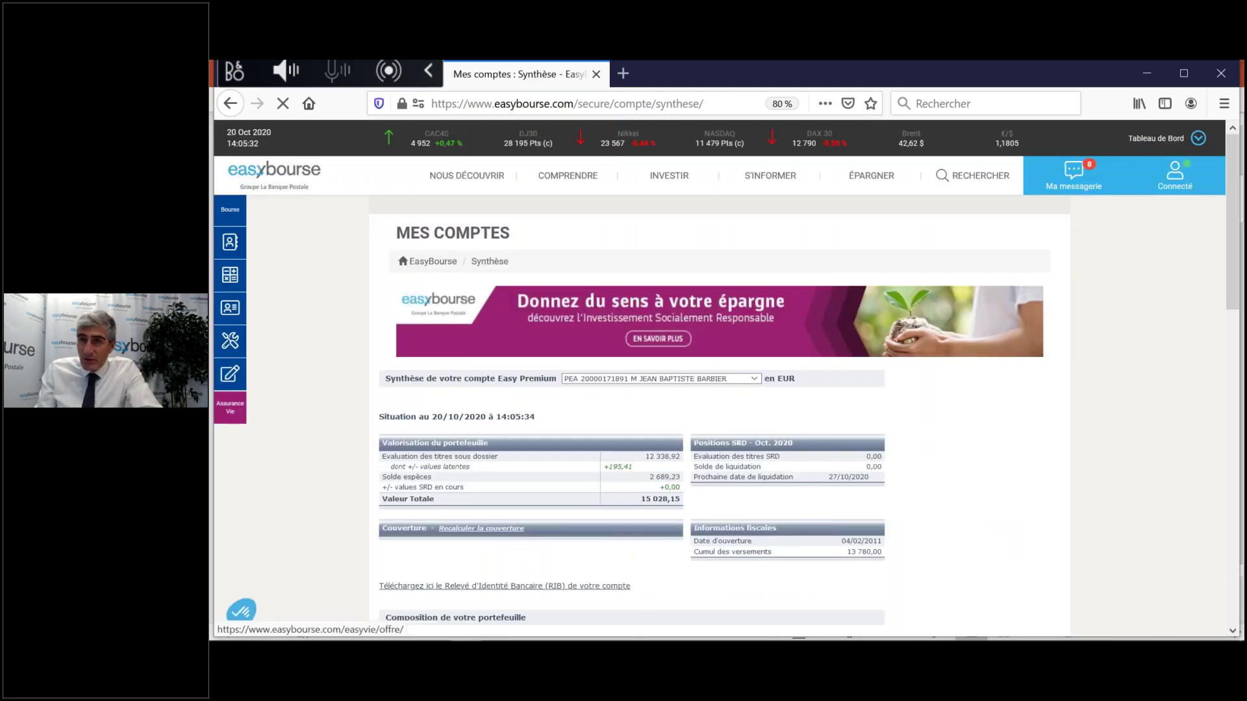
scroll(1239, 285, down, 3)
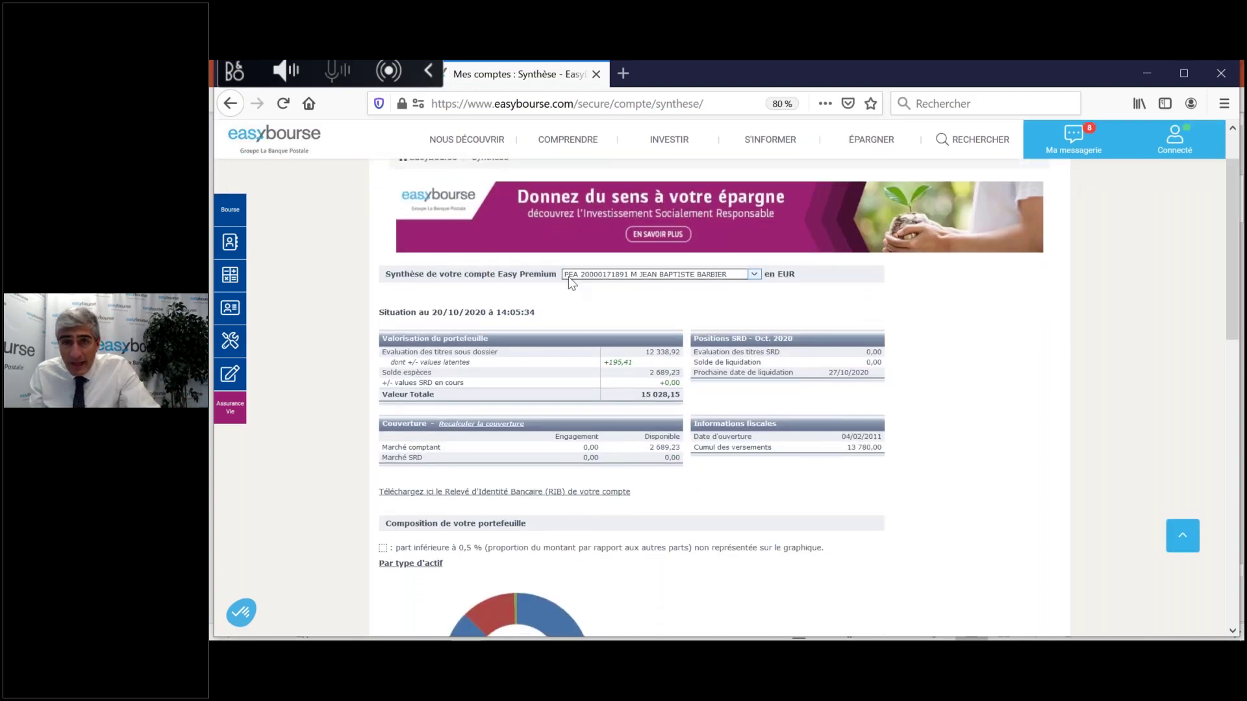
Step: Highlight the Easy Premium formula name in the account summary heading and review the Synthèse page
drag(554, 273, 499, 275)
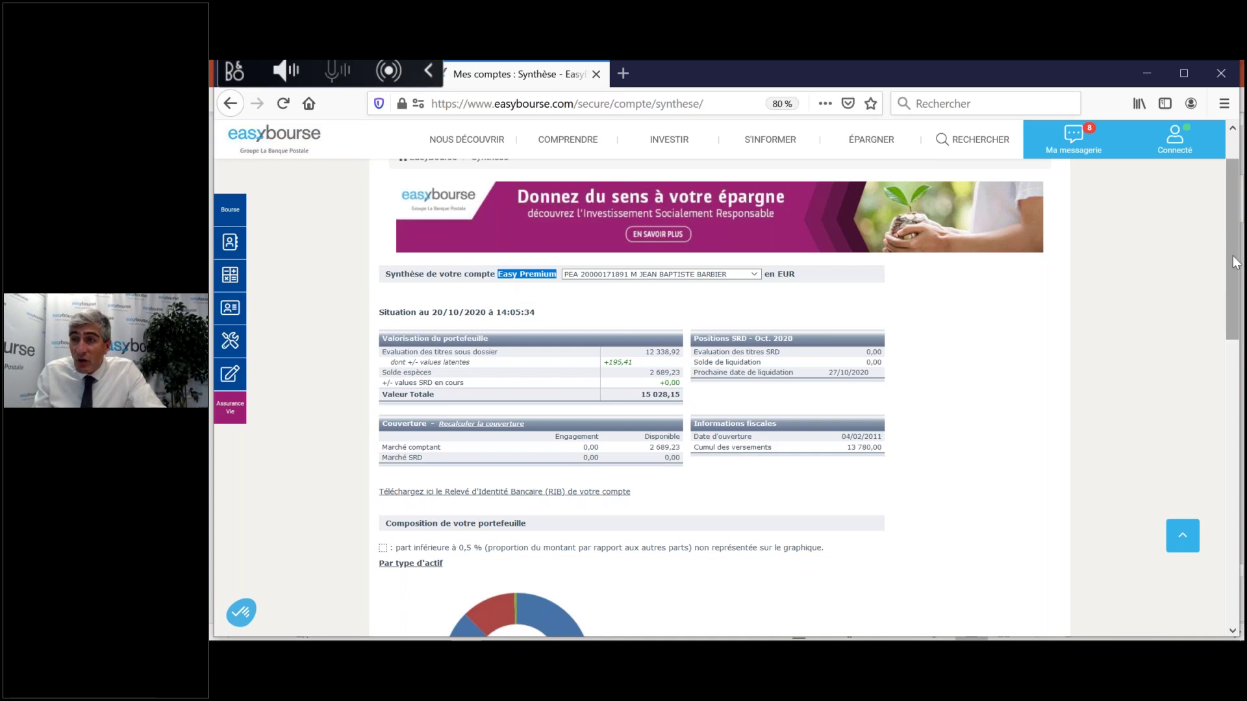
scroll(1236, 254, up, 3)
mouse_move(440, 179)
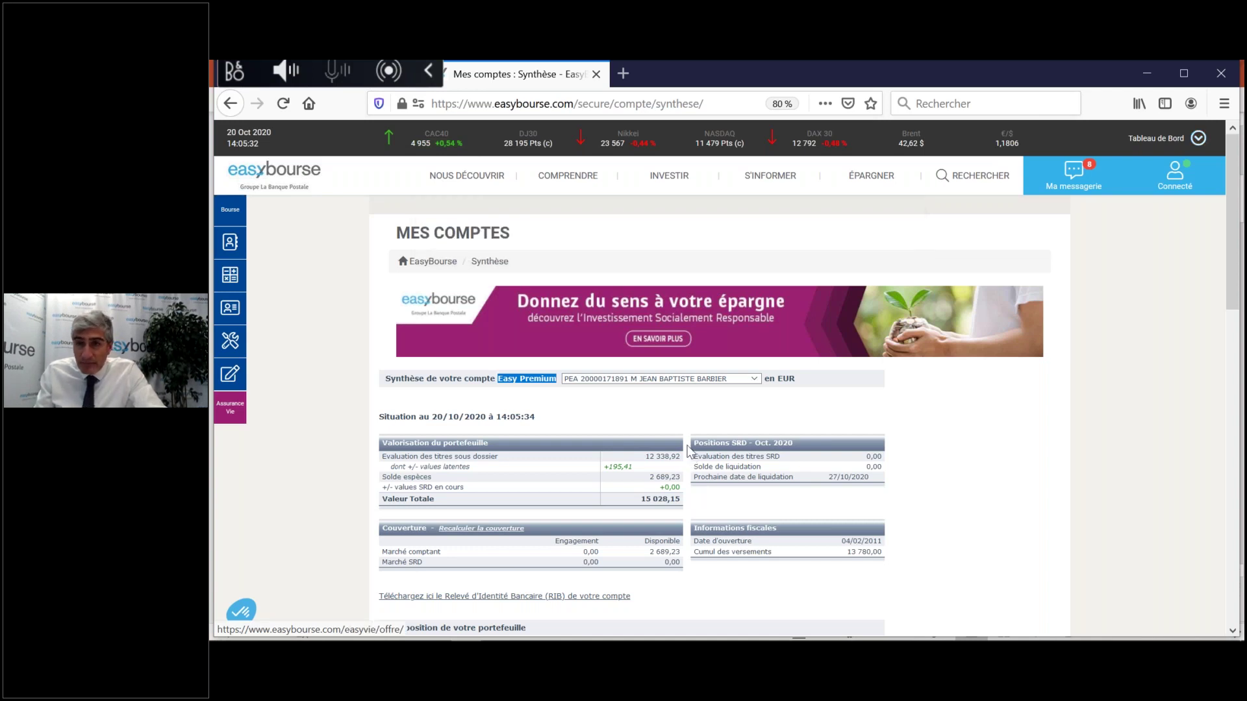
drag(1236, 281, 1239, 302)
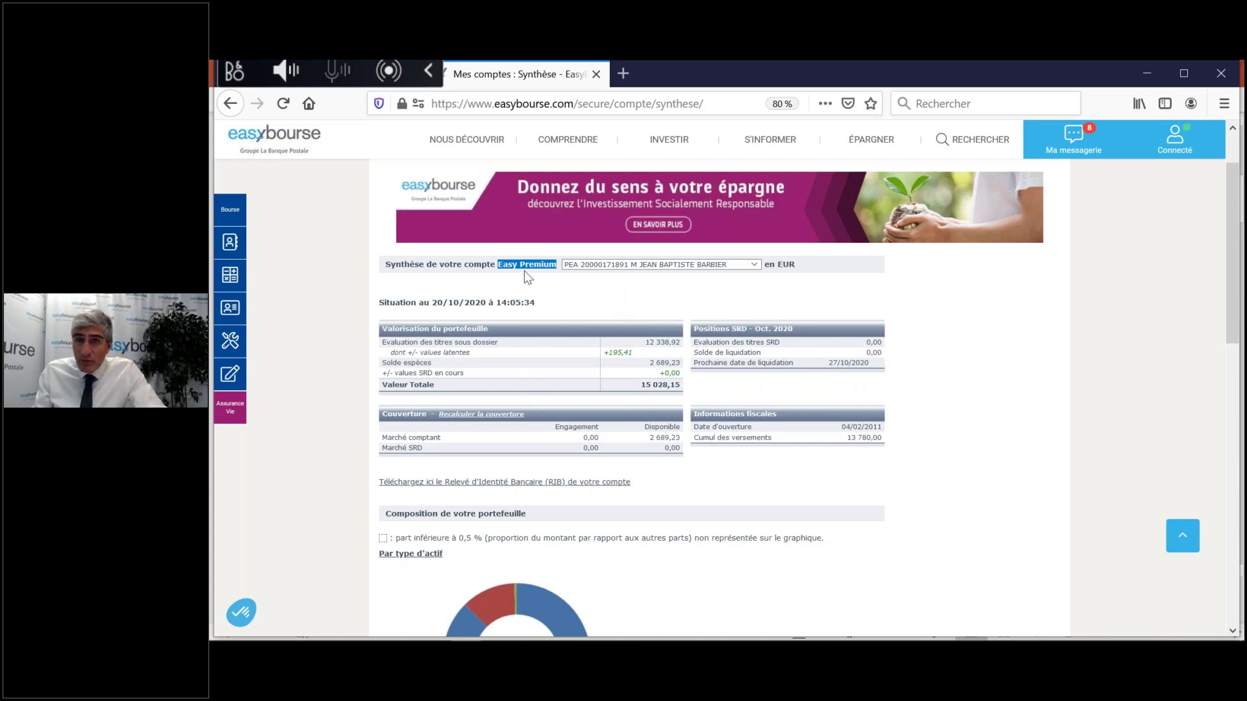
Step: Review the Bourse menu sections and open the Formulaires page at the Vie du compte forms
mouse_move(231, 246)
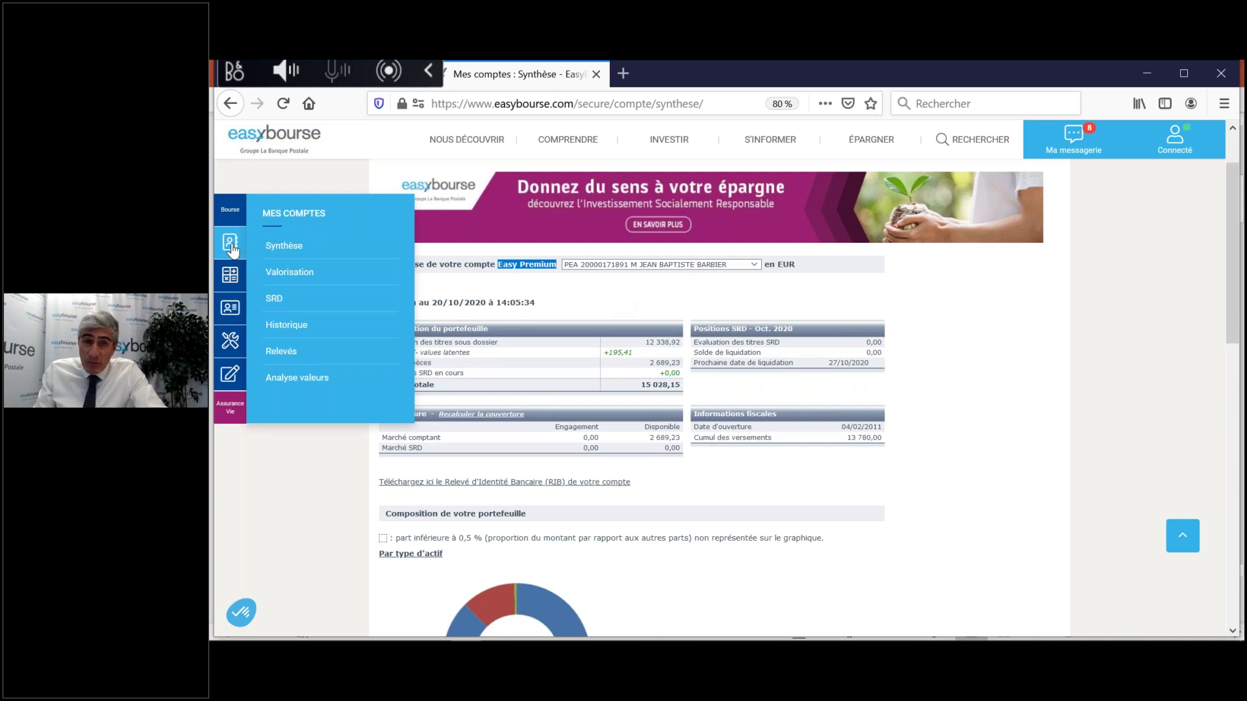
mouse_move(234, 282)
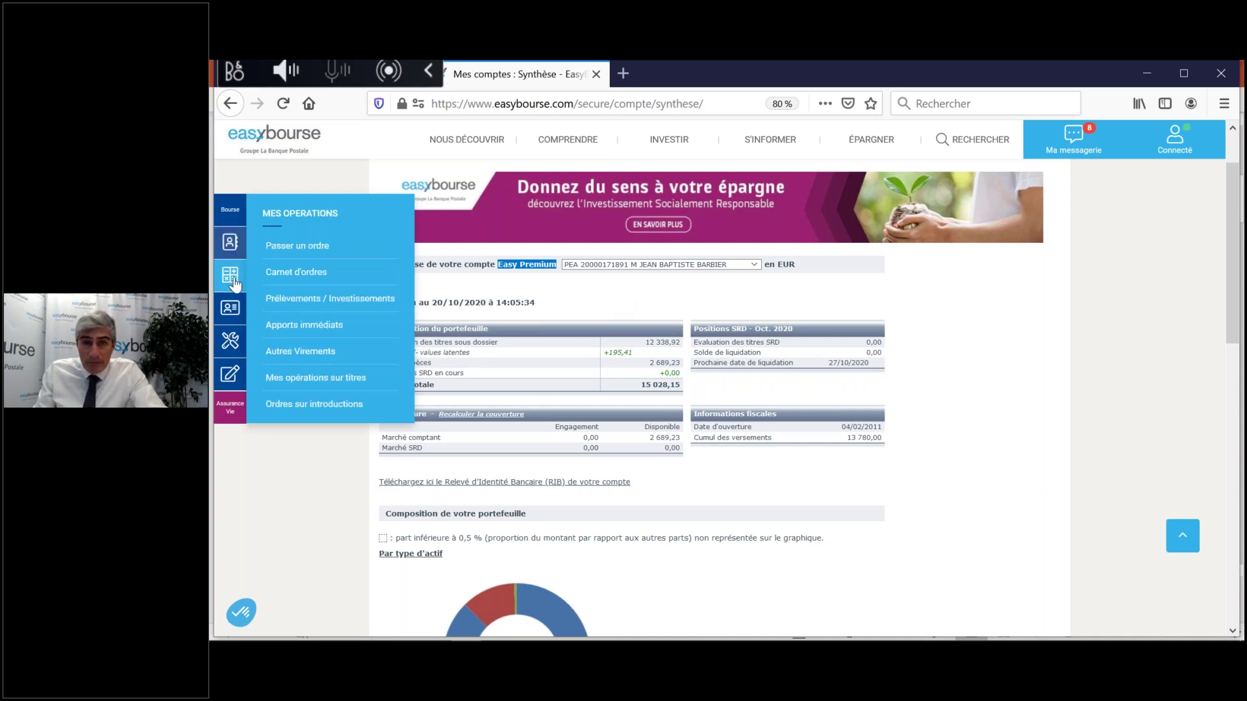
mouse_move(233, 318)
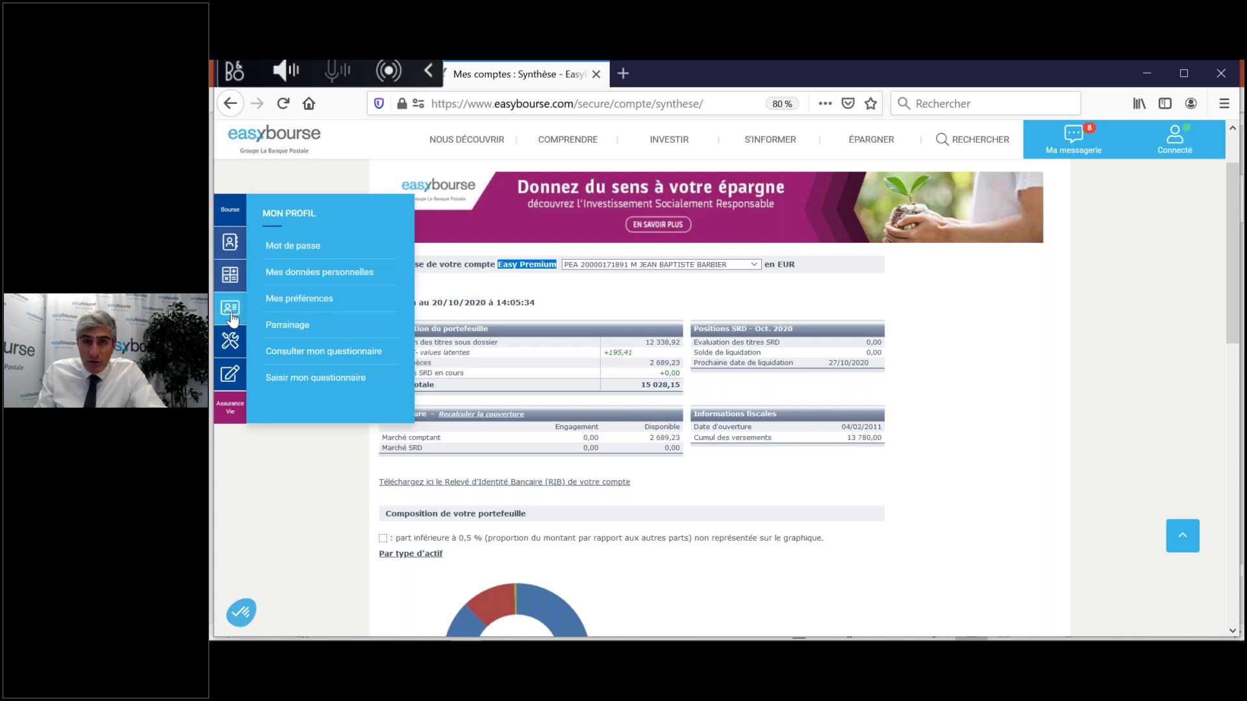
mouse_move(238, 350)
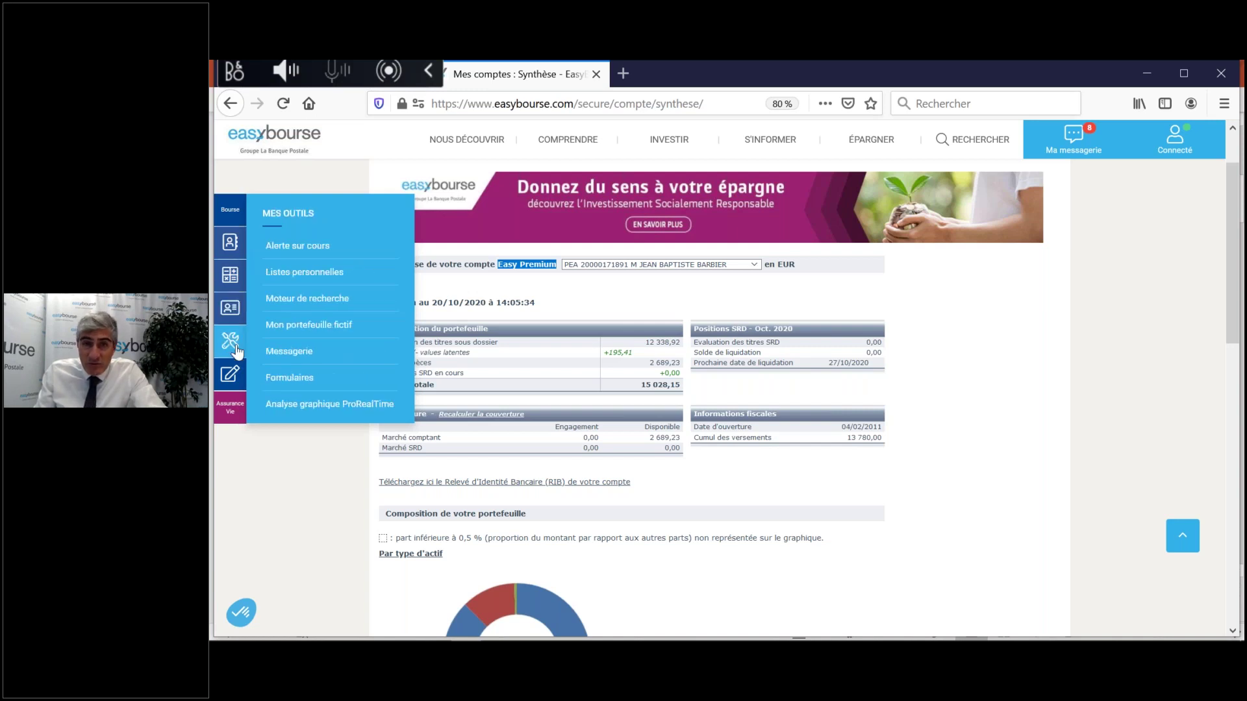
click(290, 383)
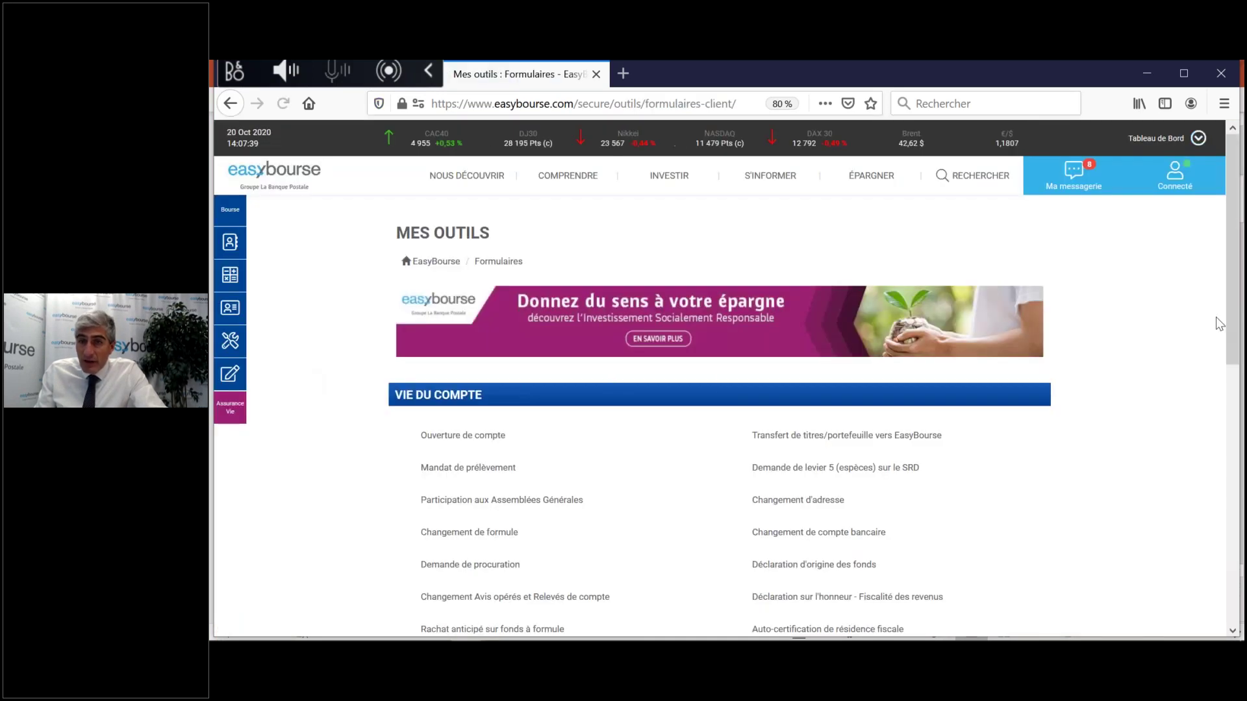
drag(1230, 222, 1242, 269)
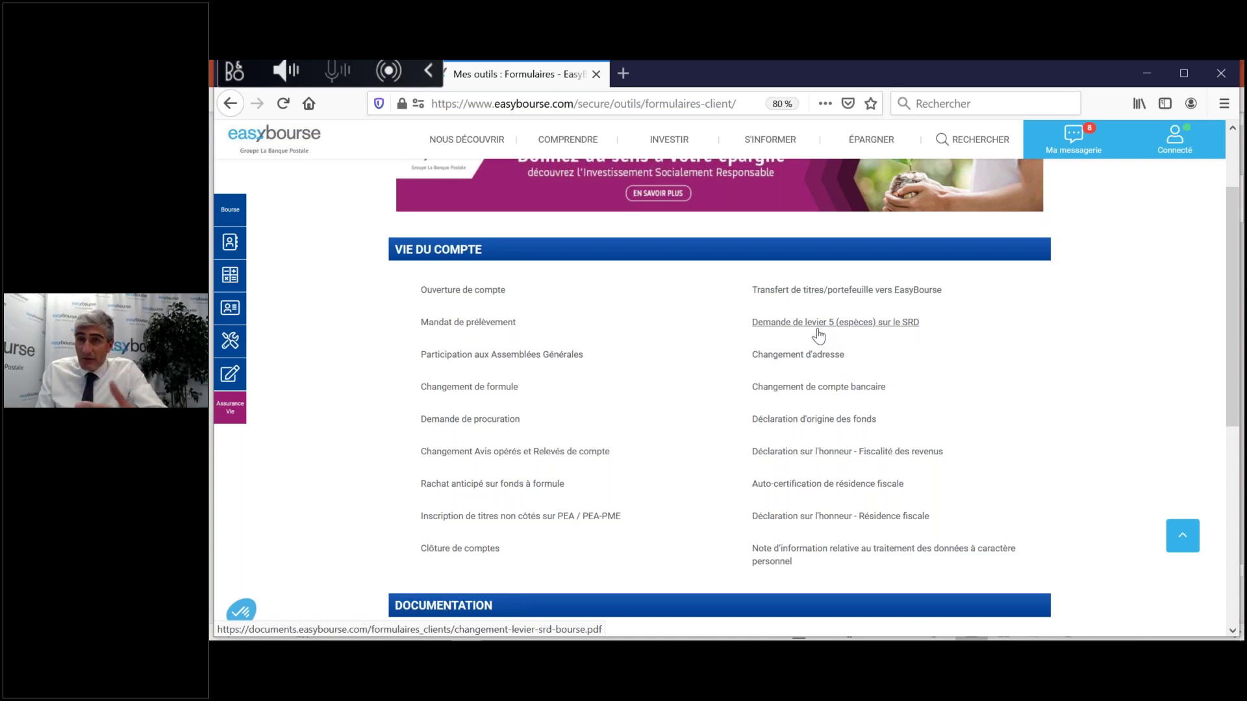
Step: Go back from the forms to the PEA's Synthèse page and view its summary tables
mouse_move(230, 241)
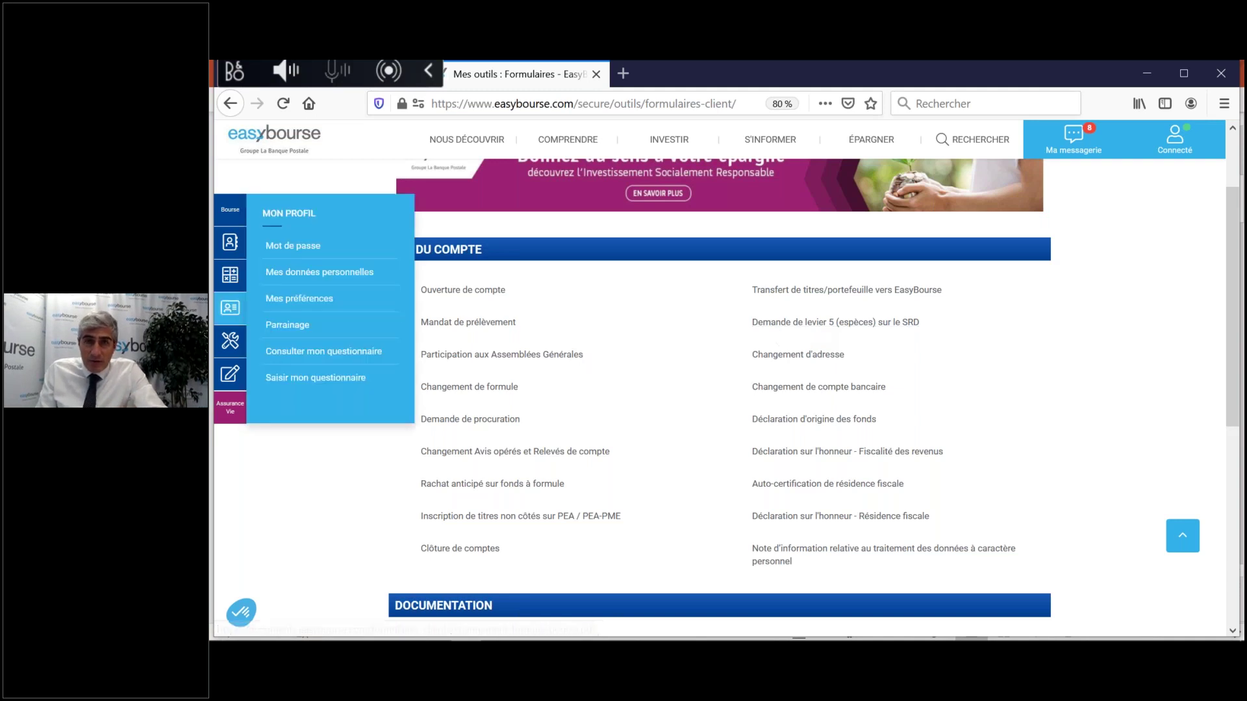
click(272, 250)
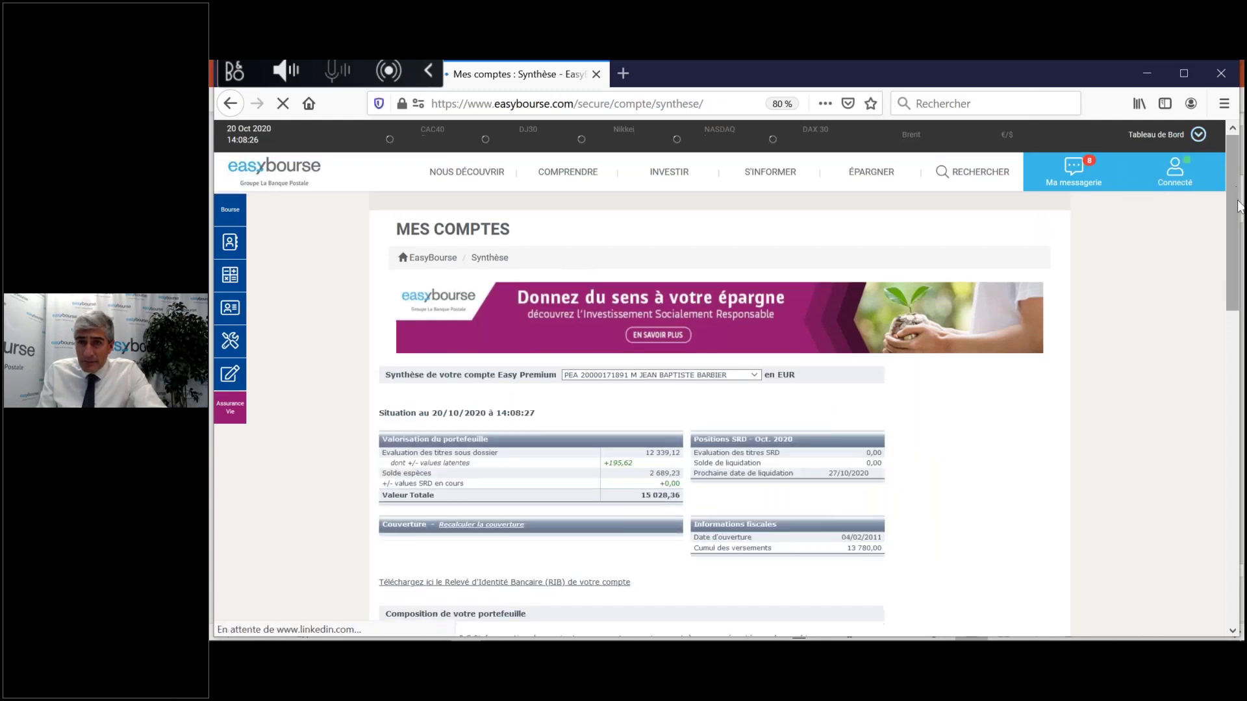
scroll(1237, 206, down, 1)
scroll(1238, 207, down, 3)
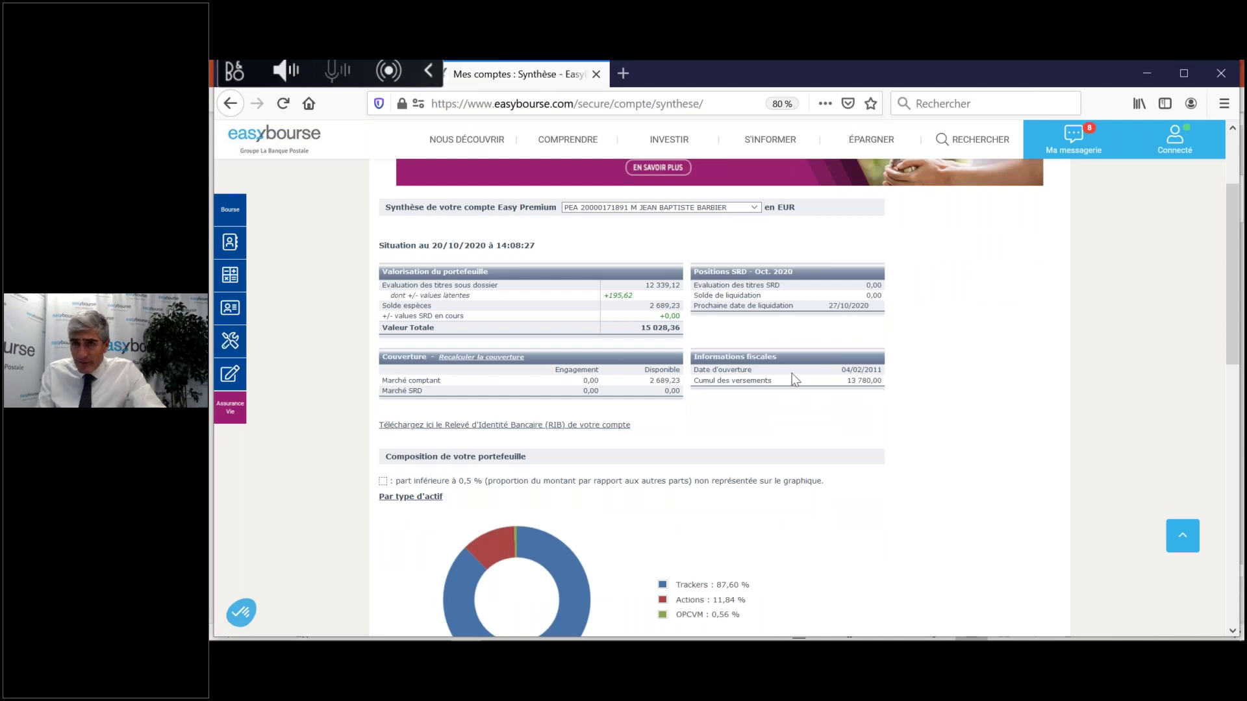
Step: Highlight the PEA's opening date and cumulative deposits under Informations fiscales, then clear the selection
drag(882, 369, 840, 373)
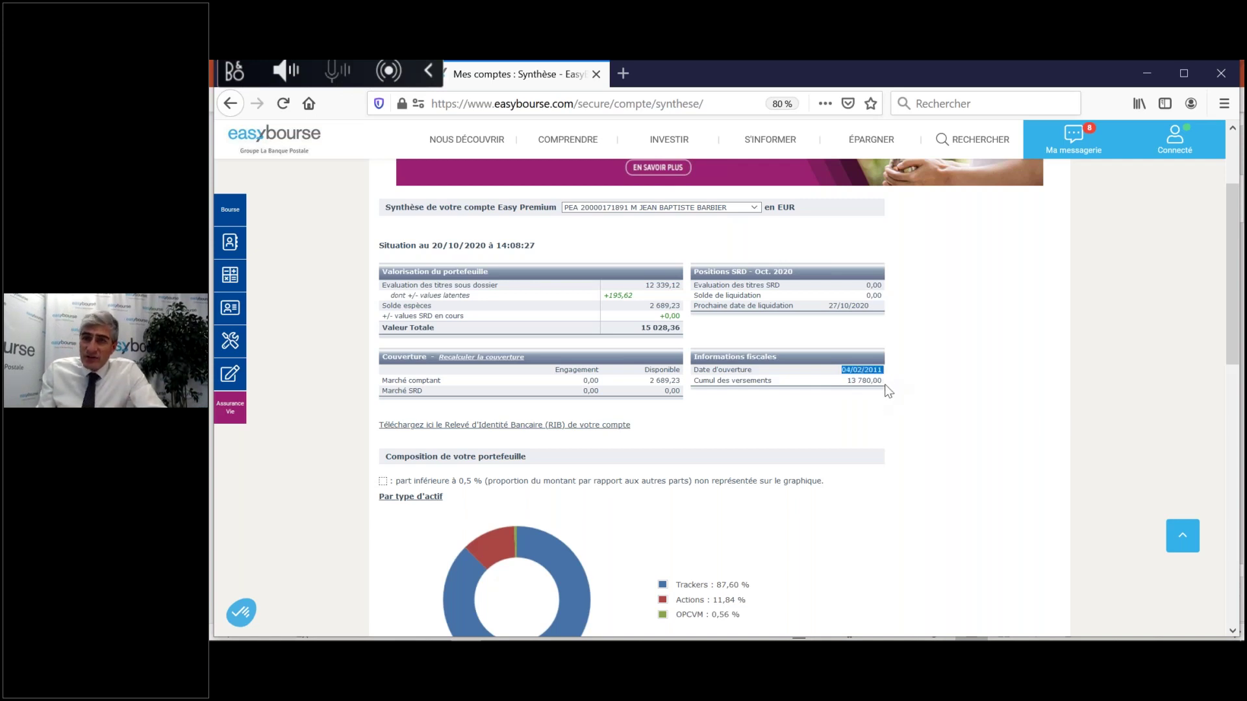
drag(884, 382, 849, 388)
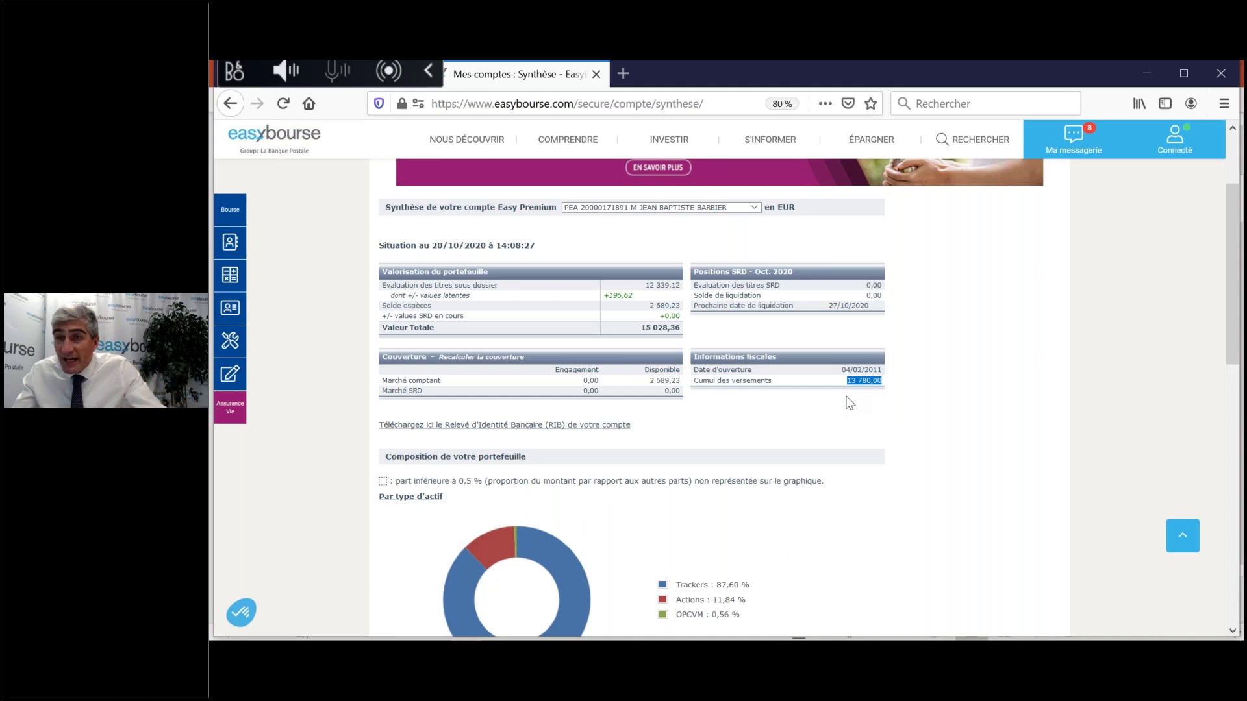
drag(845, 382, 886, 387)
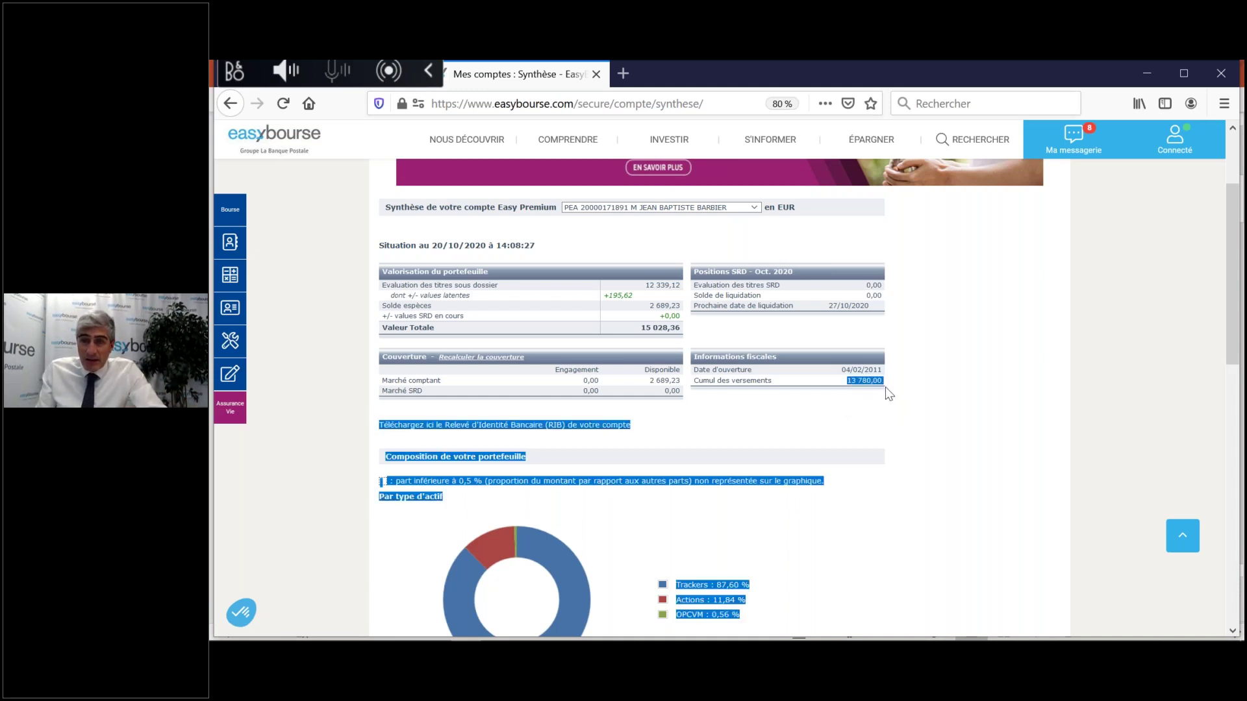
click(886, 404)
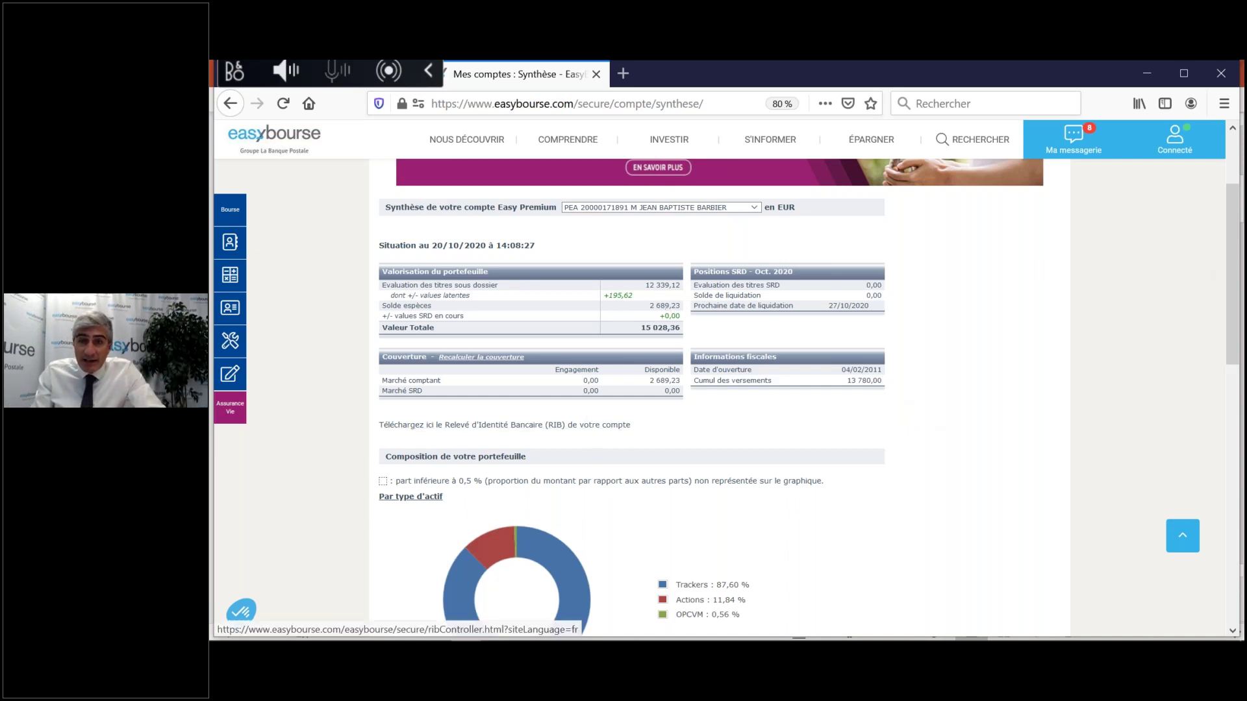
Step: Highlight the securities valuation and the cash balance in the Valorisation du portefeuille table
drag(1236, 300, 1240, 309)
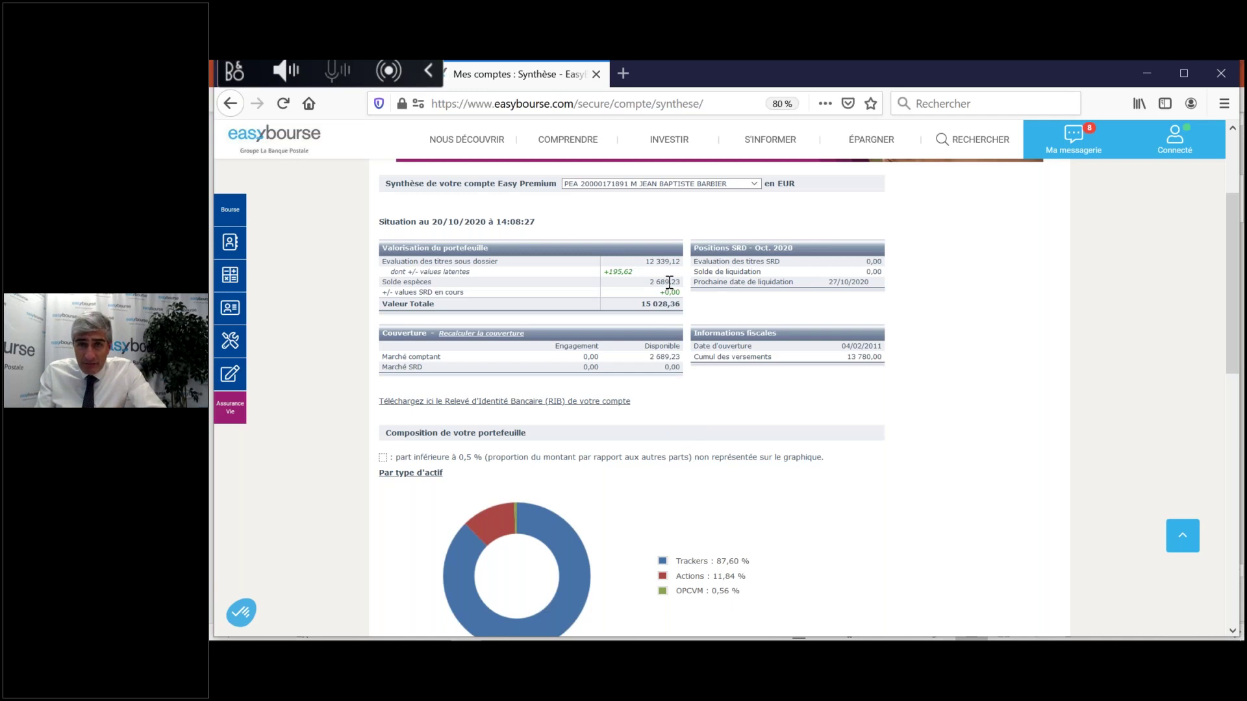
drag(649, 257, 660, 275)
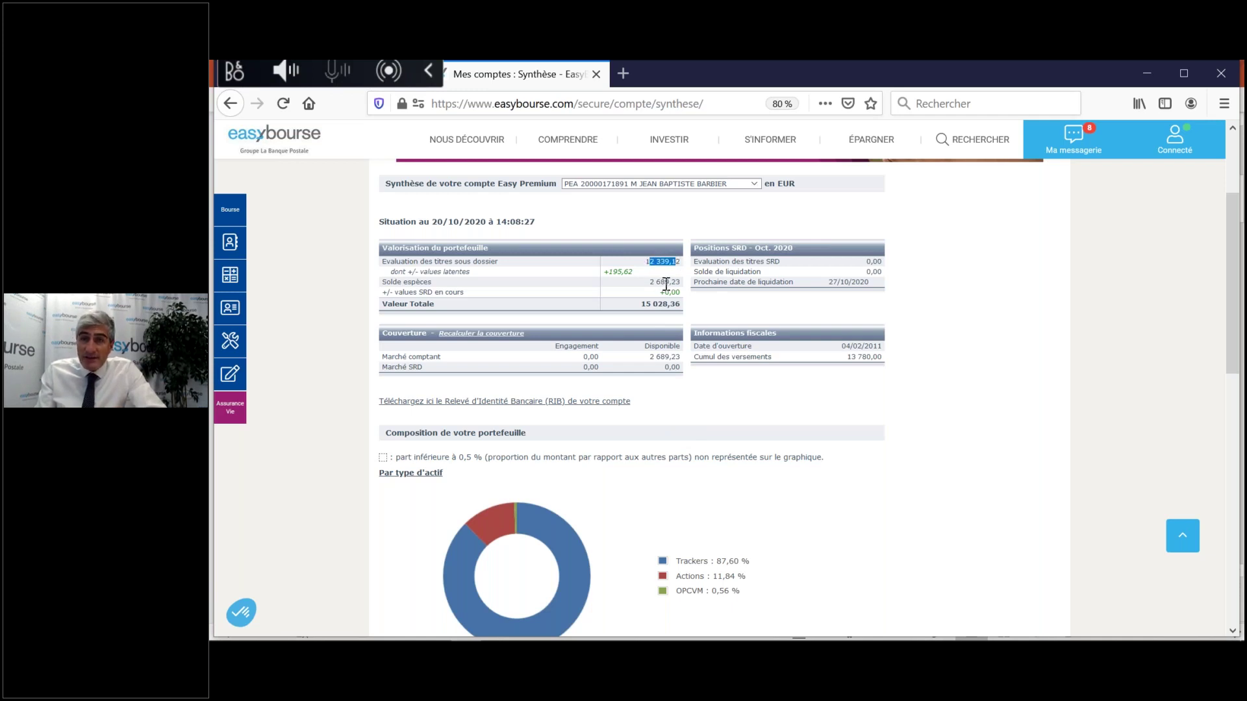
drag(677, 283, 636, 285)
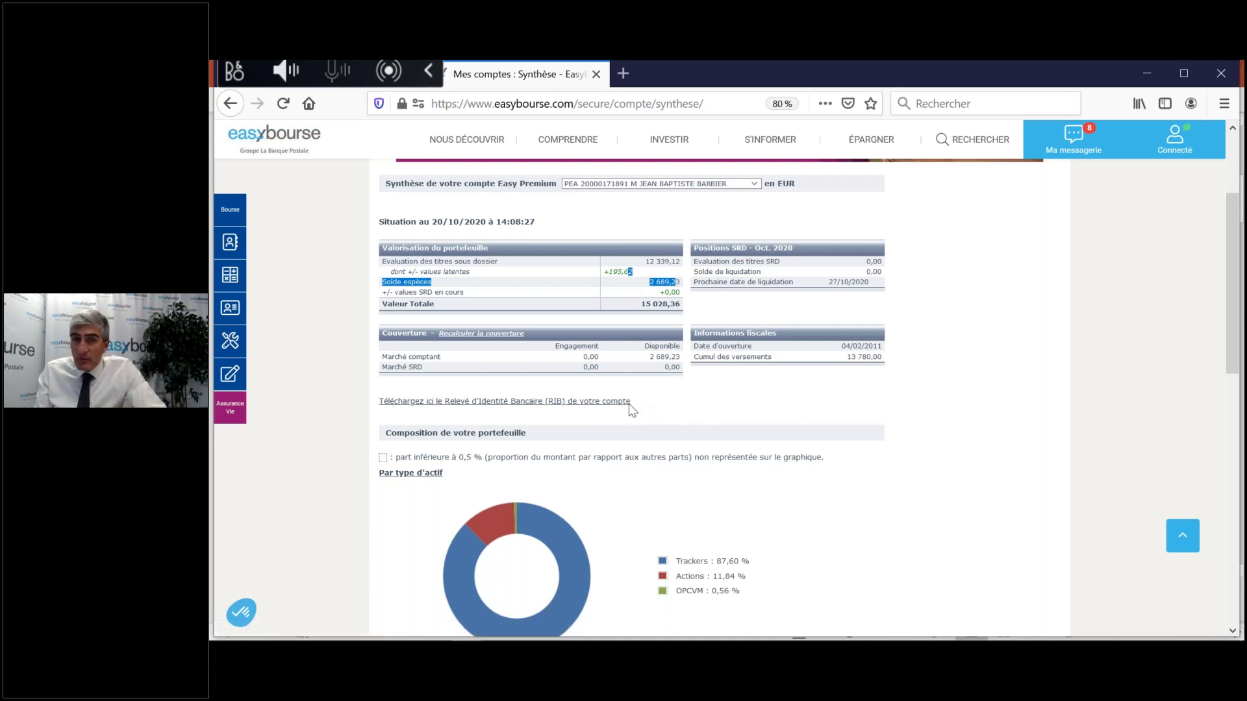
Step: Highlight the account's RIB download link, then open the Apports immédiats page and validate its information notice
drag(638, 403, 382, 403)
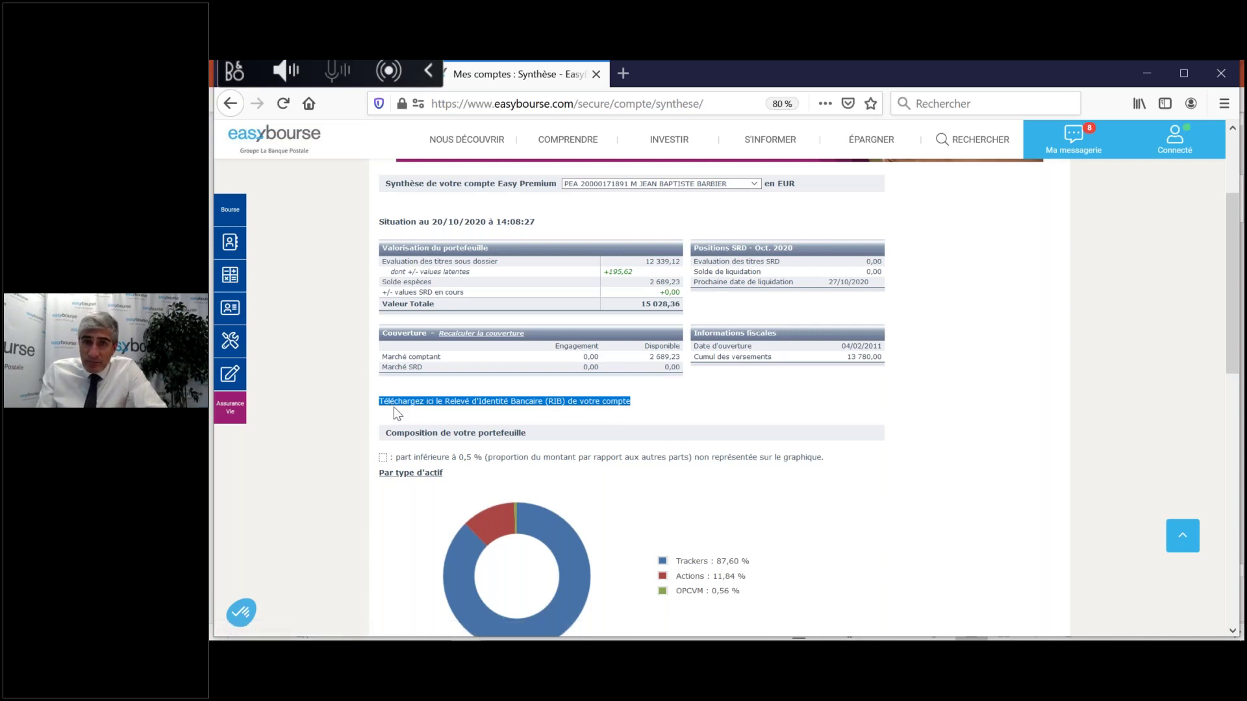
mouse_move(227, 249)
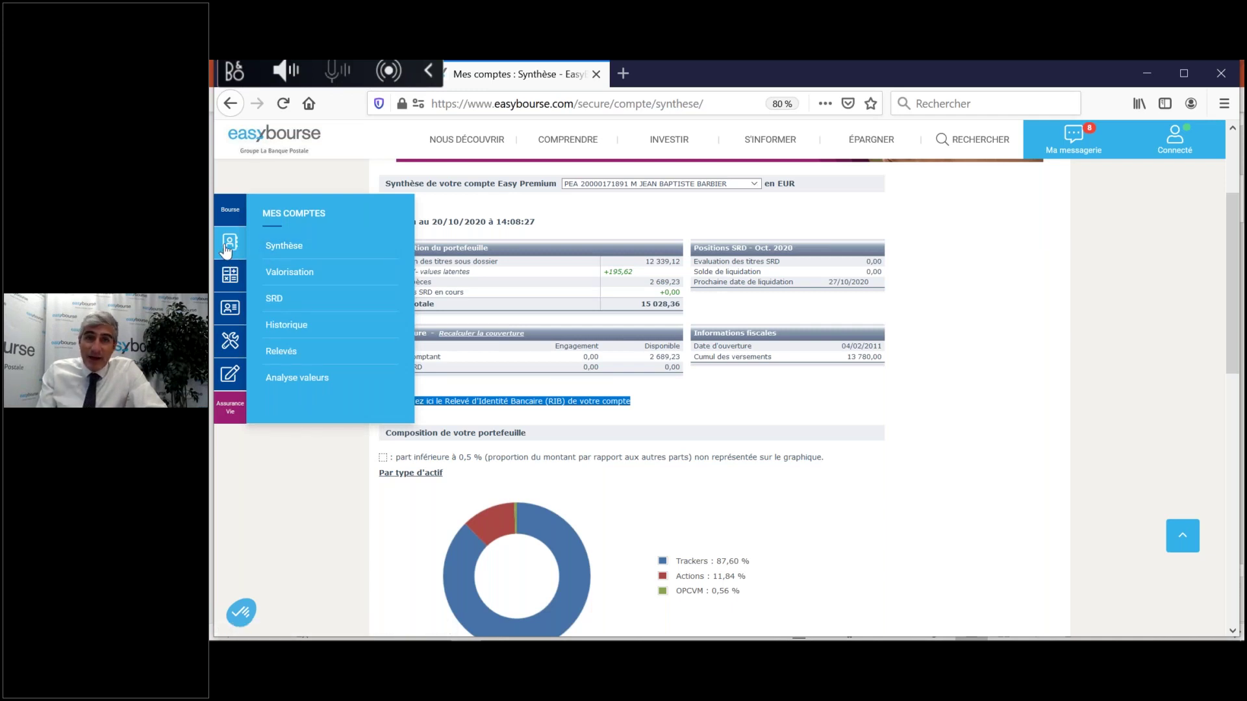
mouse_move(232, 284)
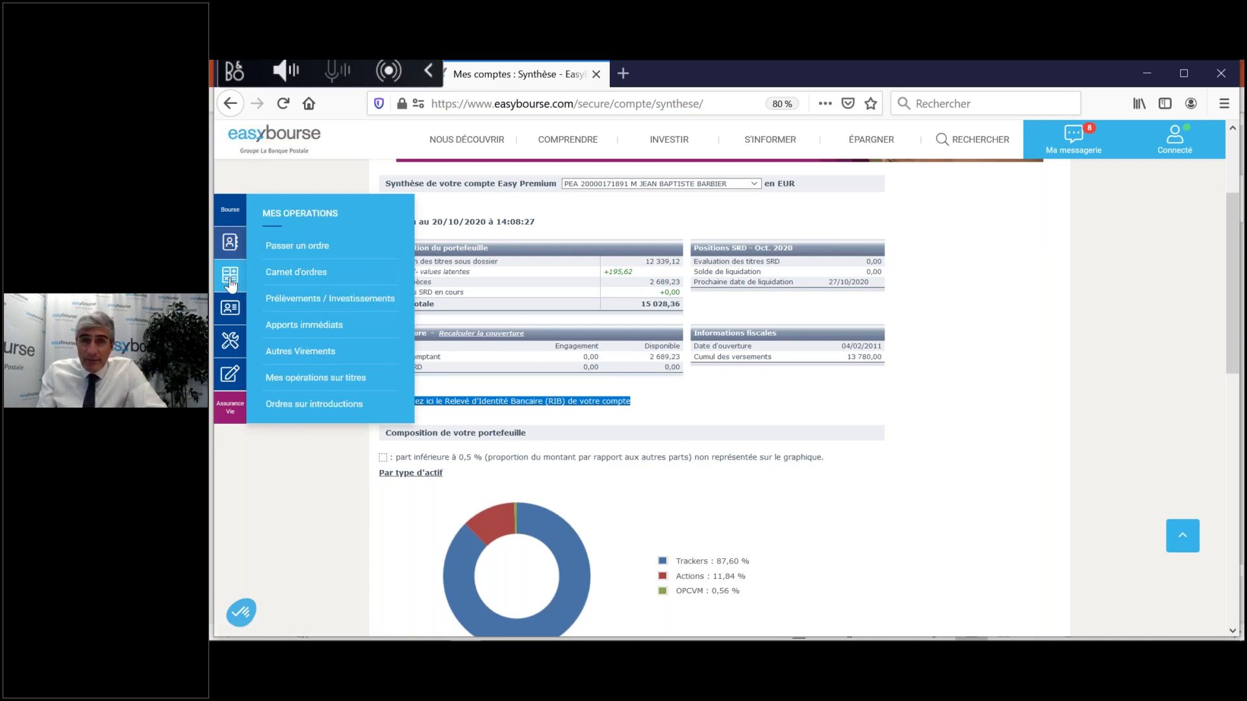
click(284, 330)
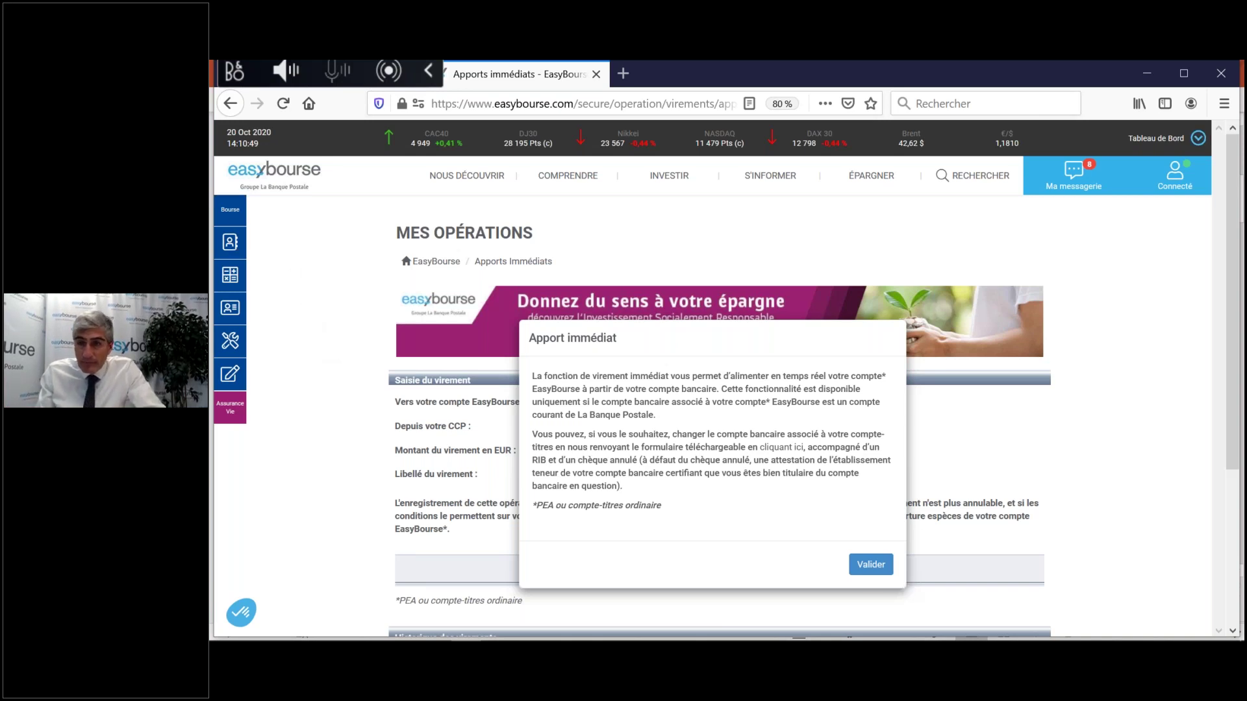
click(870, 567)
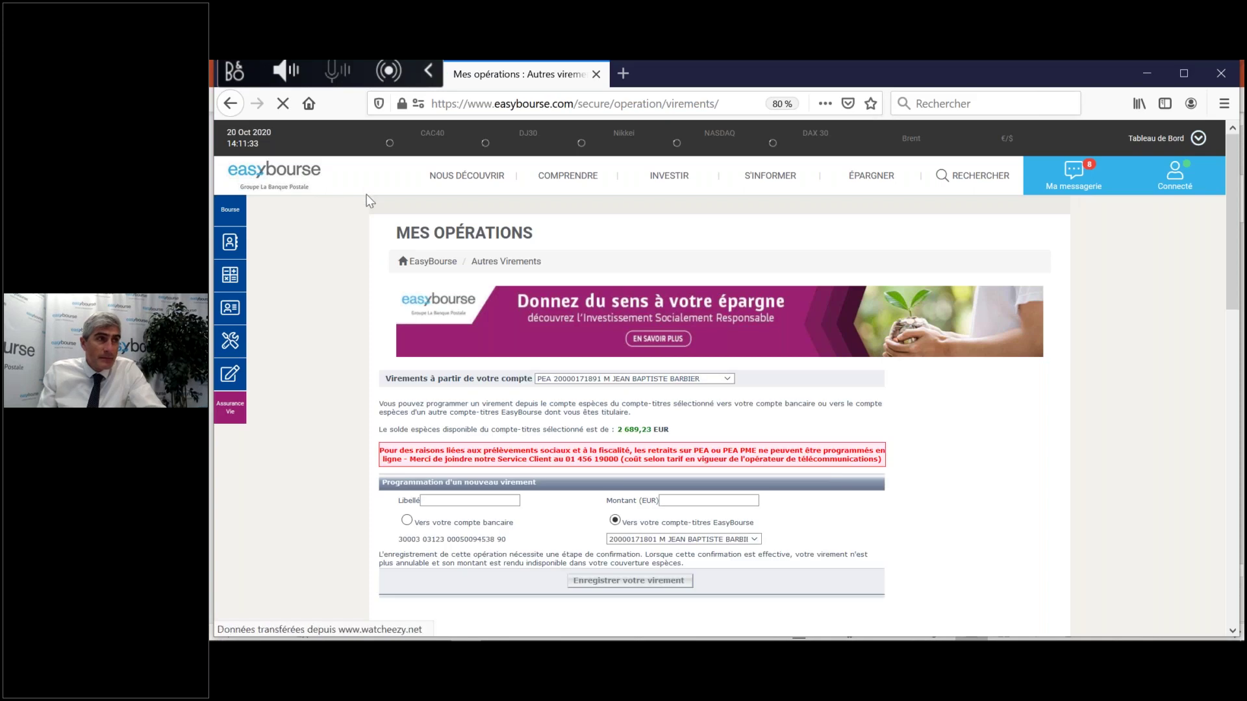
Step: Open the Autres Virements page under Mes opérations and view the form for programming a new transfer from the PEA
mouse_move(236, 246)
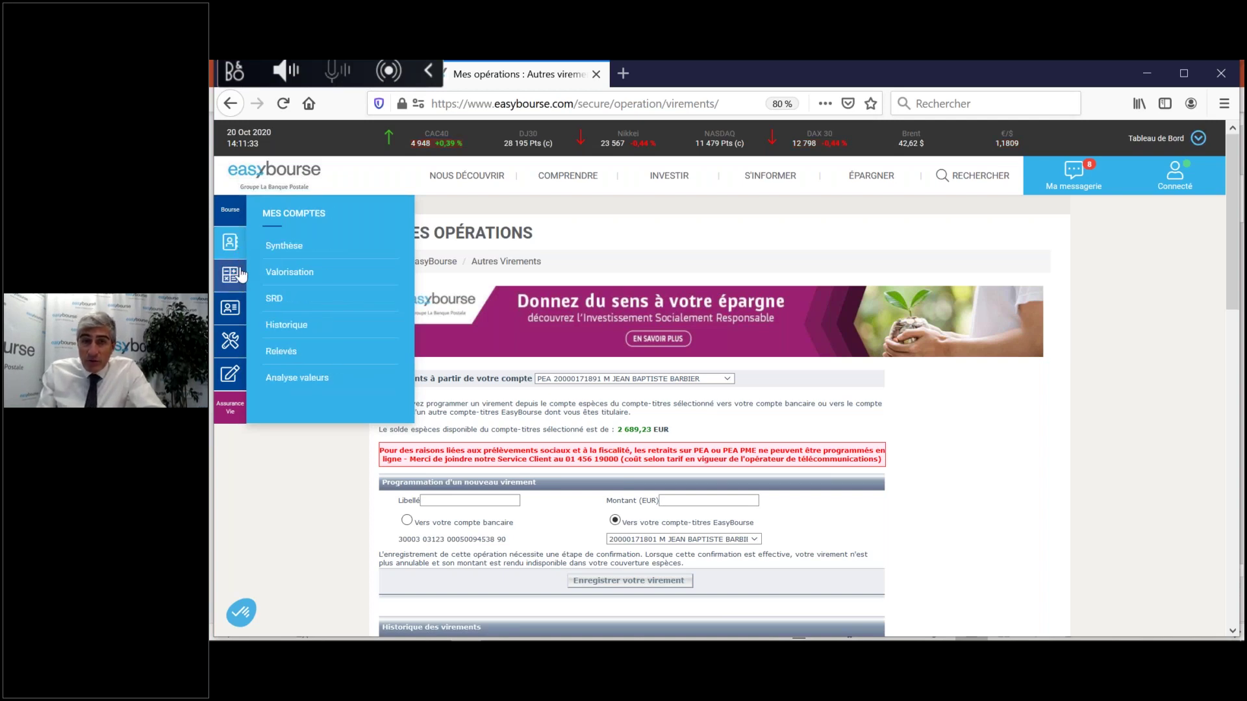
mouse_move(241, 279)
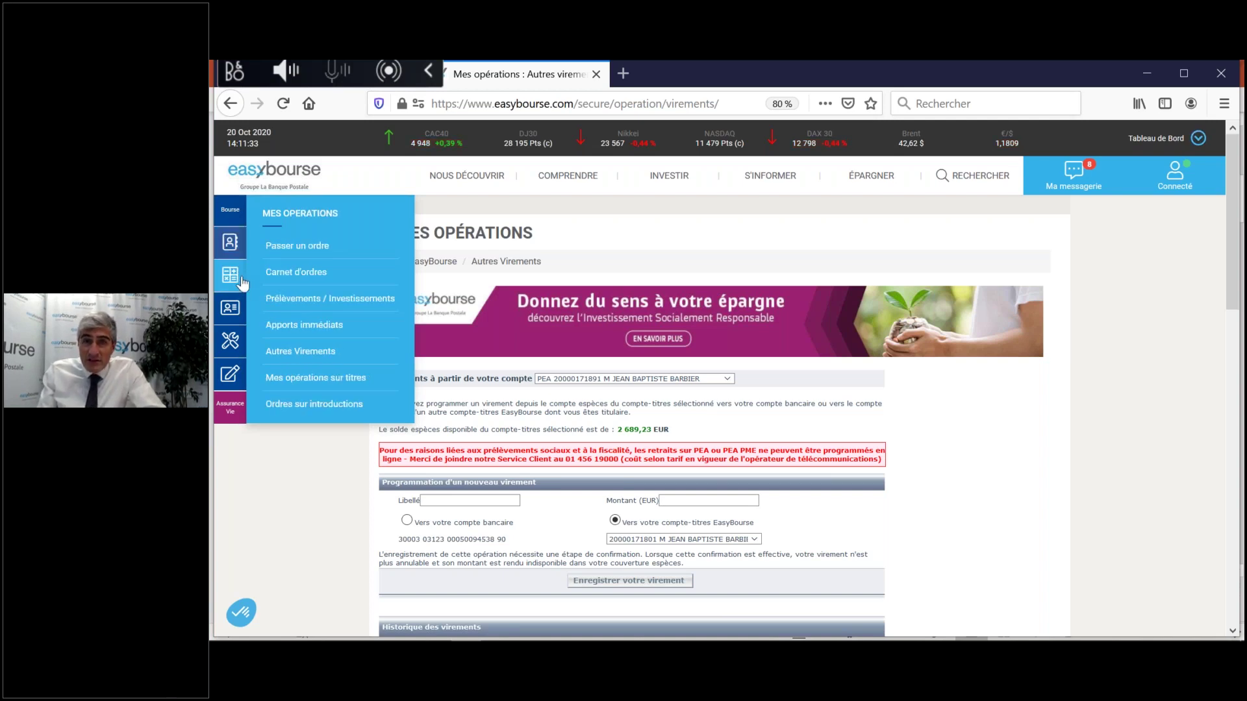
click(285, 362)
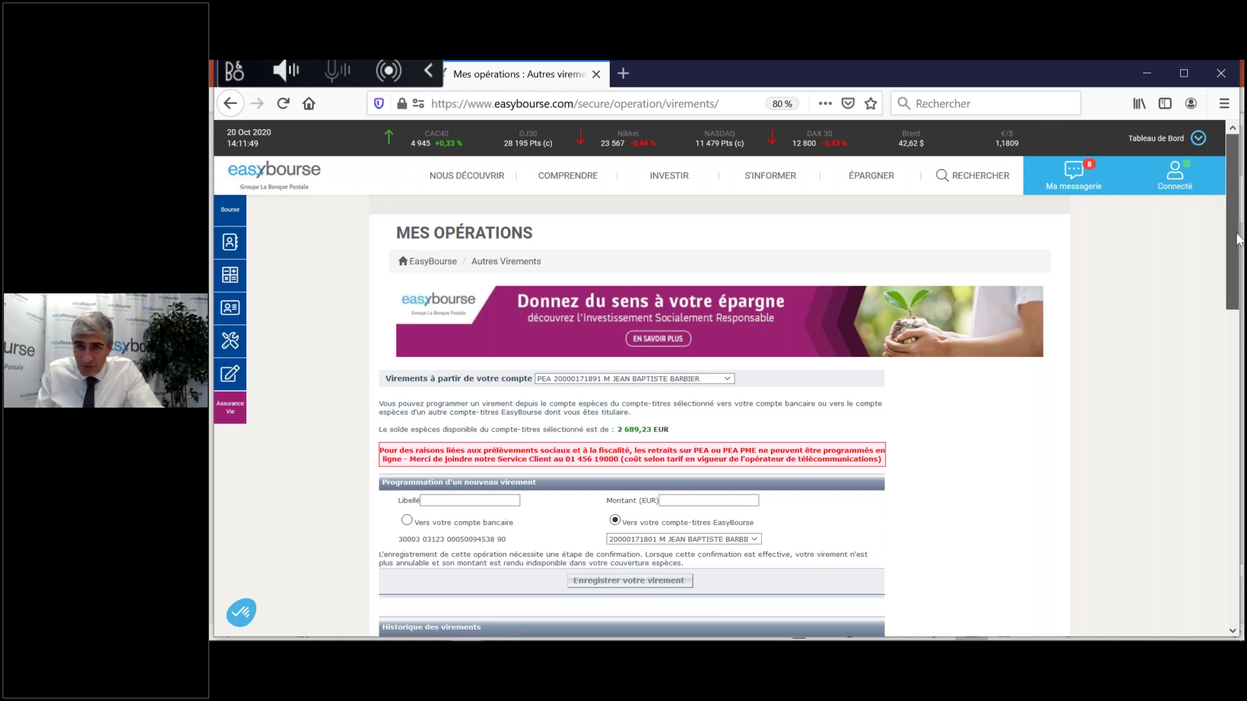
scroll(1241, 246, down, 1)
mouse_move(1240, 245)
mouse_down()
mouse_move(1240, 287)
mouse_move(1240, 248)
mouse_up()
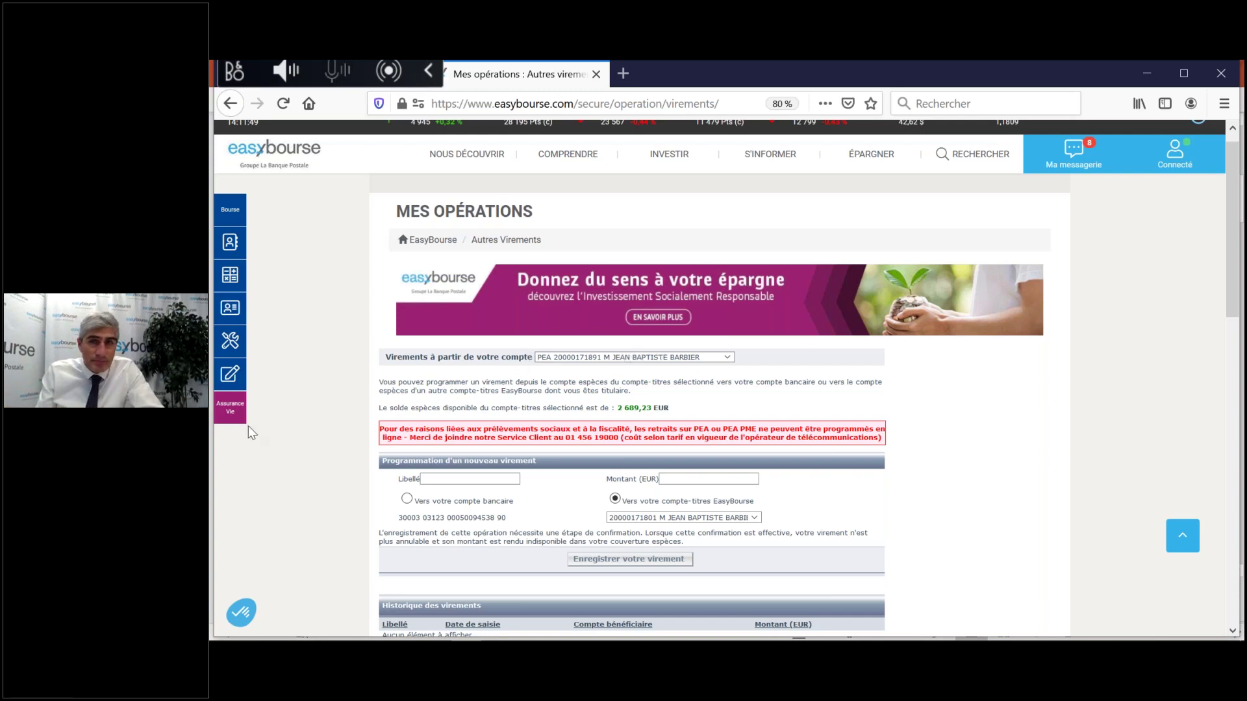
Step: Return to the PEA's Synthèse page under Mes comptes and view its summary tables
mouse_move(232, 242)
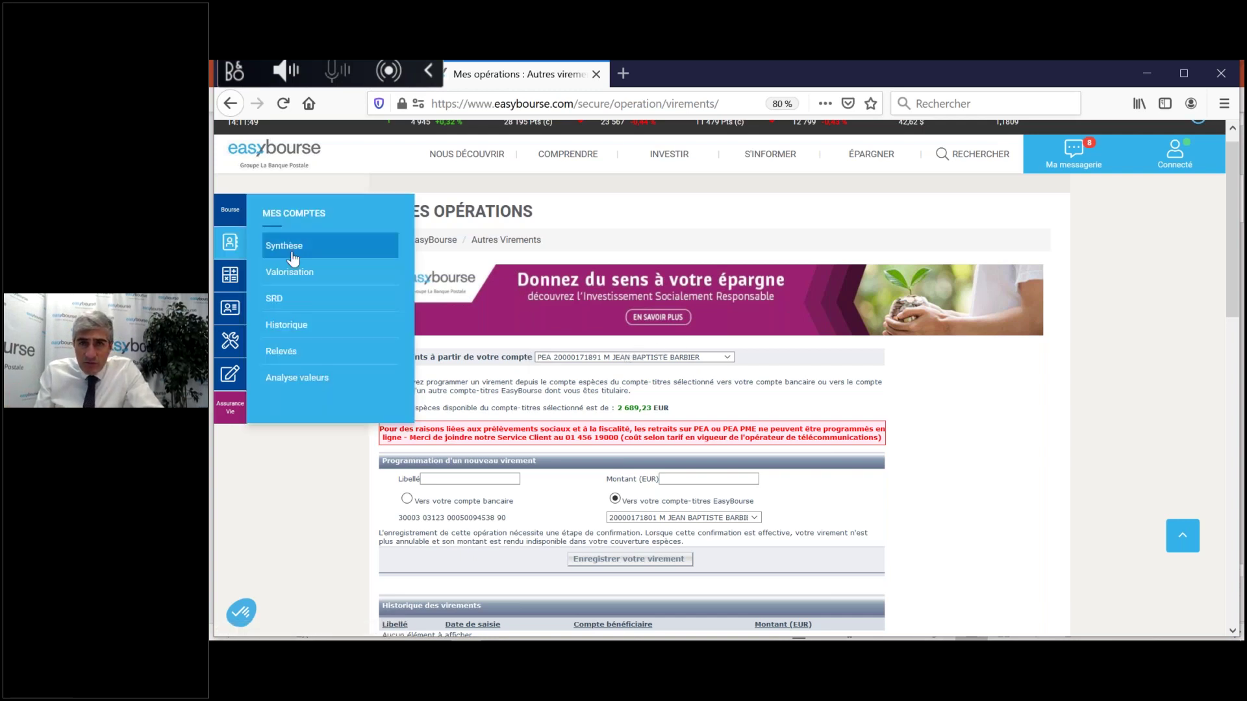
click(293, 259)
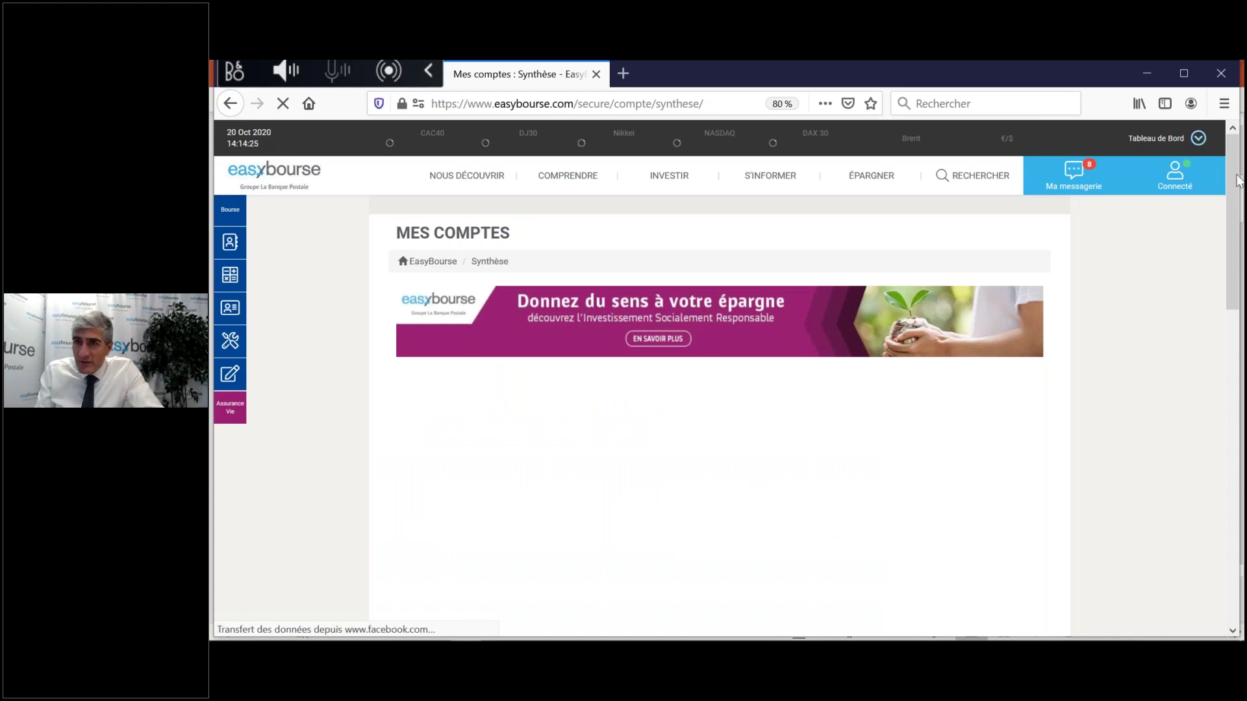
scroll(302, 255, down, 2)
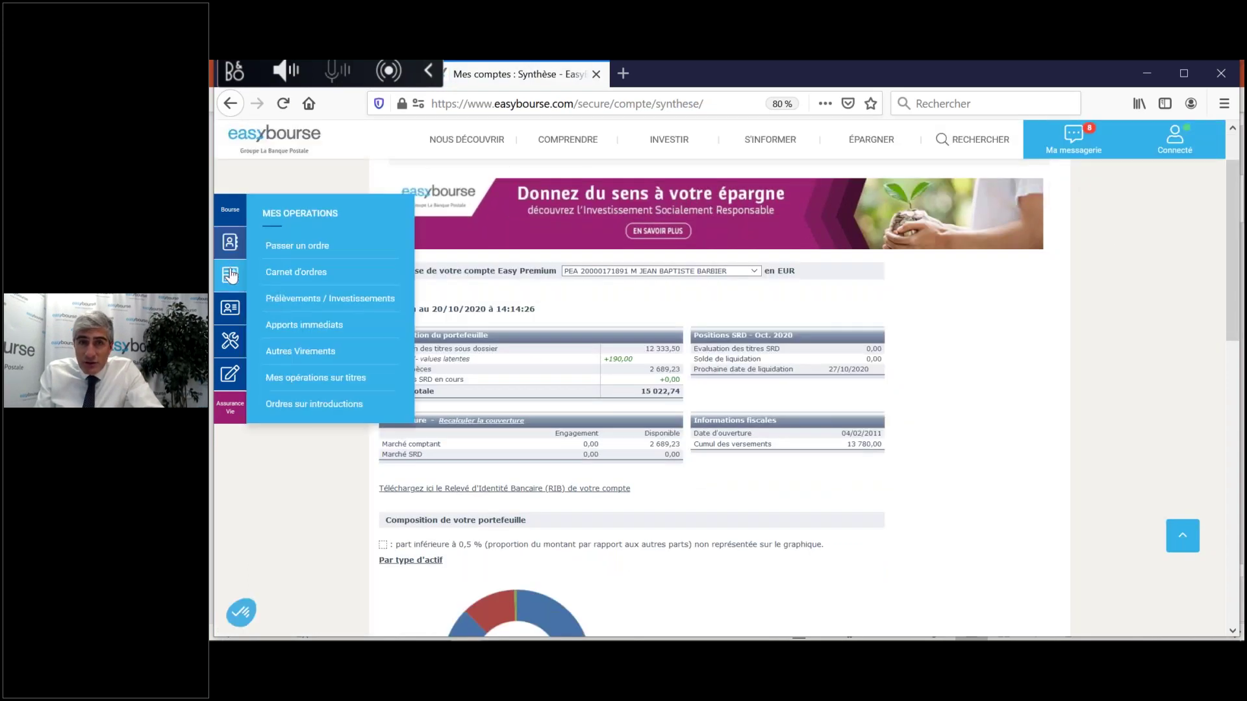
Step: Open the PEA's Valorisation page and highlight the average purchase price of BNPETF CAC 40 in the holdings table
mouse_move(231, 244)
click(304, 275)
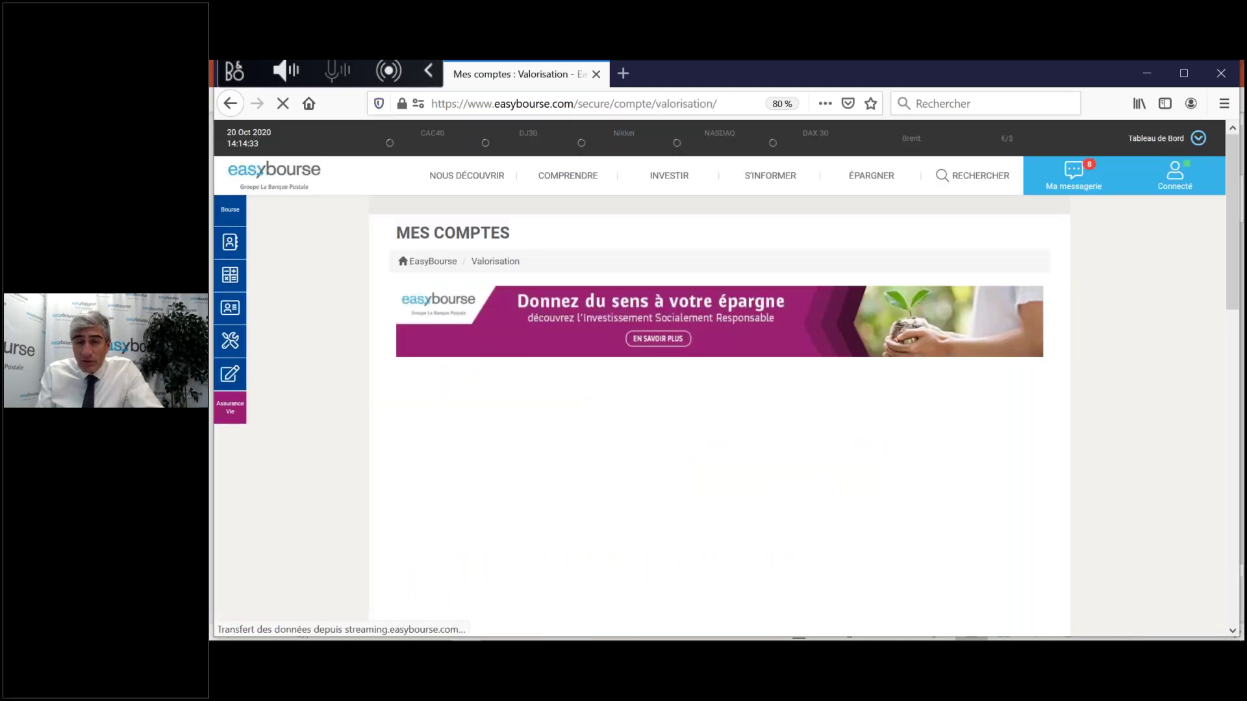
drag(1233, 197, 1241, 324)
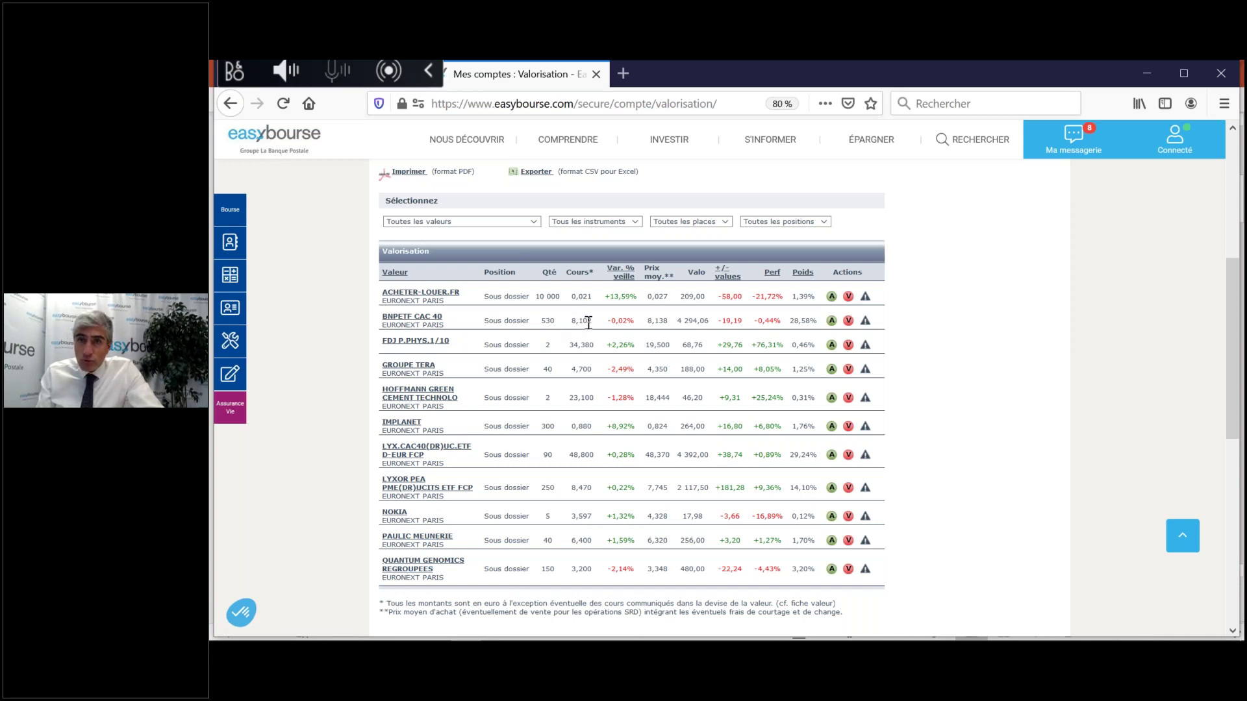
drag(708, 320, 647, 320)
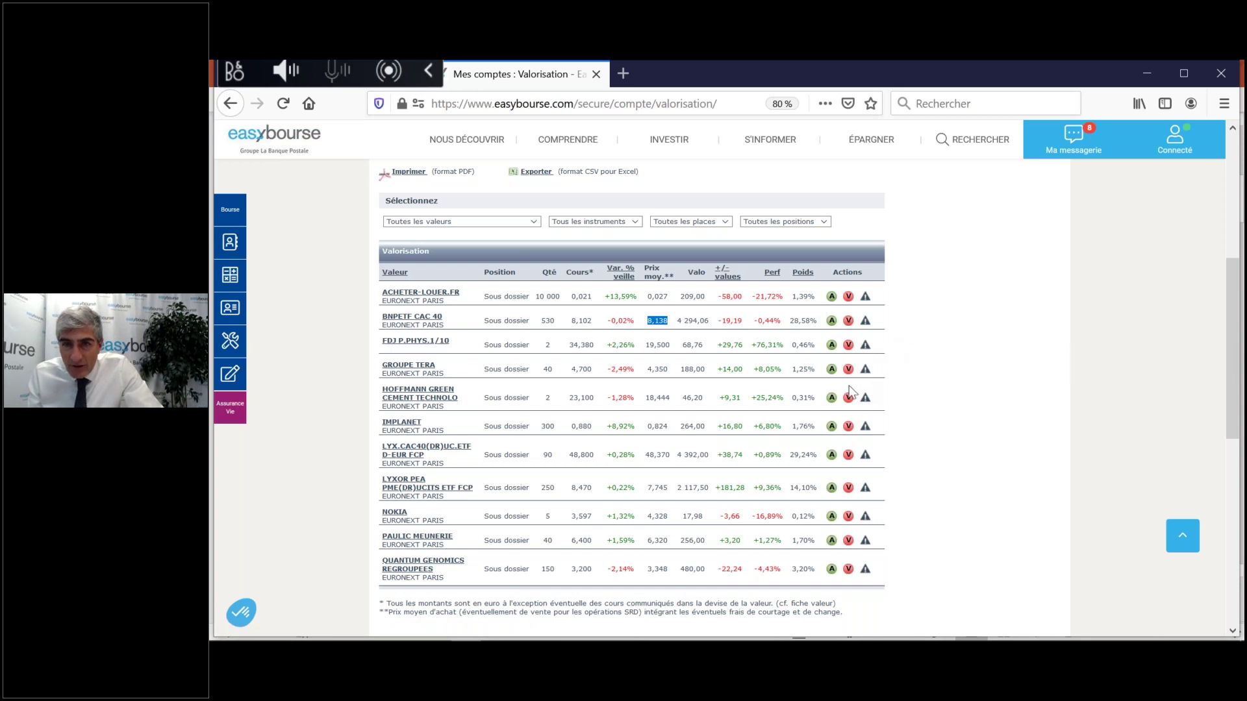
Step: Open a price alert for IMPLANET with a lower threshold of 0,6, an upper threshold of 1 and email as the sending type
click(865, 428)
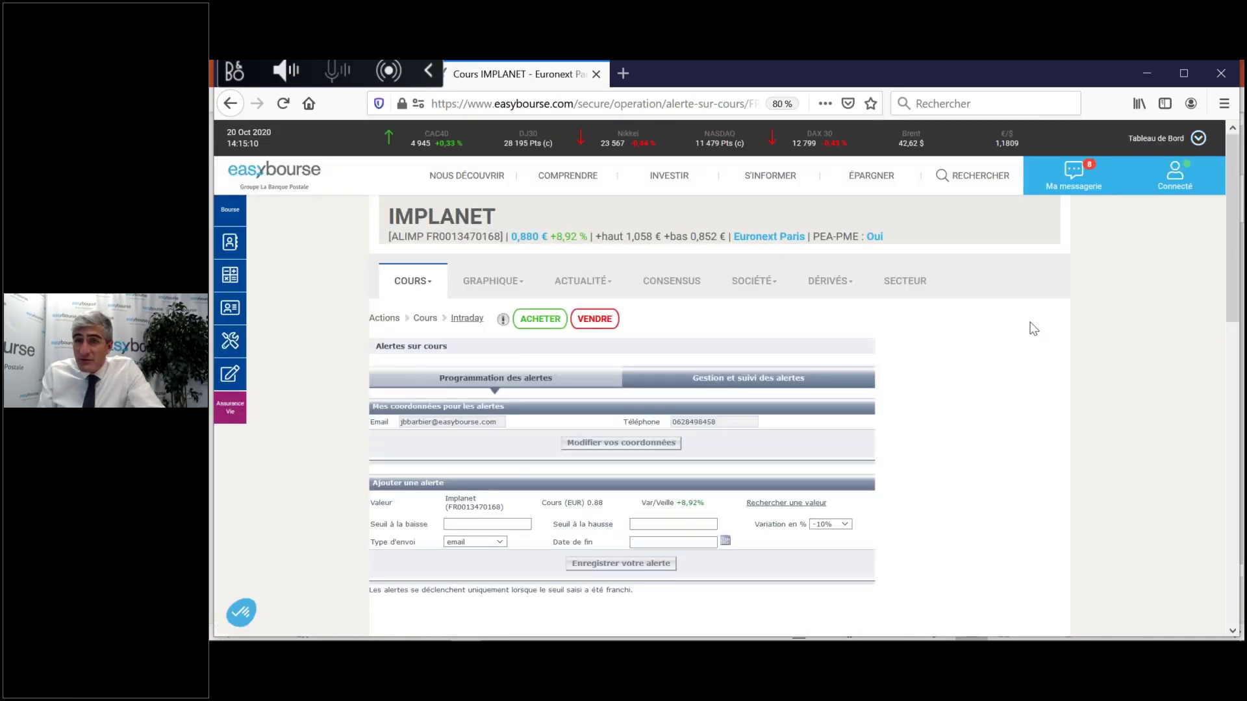
drag(1234, 200, 1234, 200)
scroll(1236, 206, down, 3)
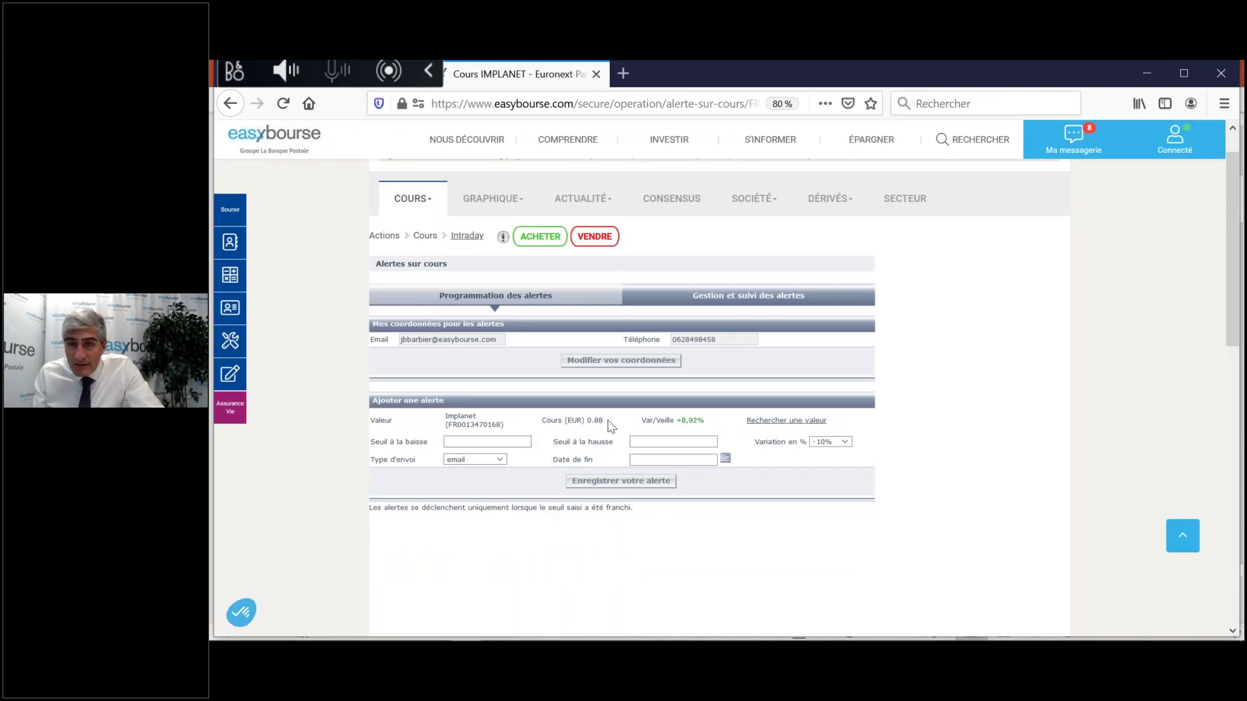
click(477, 442)
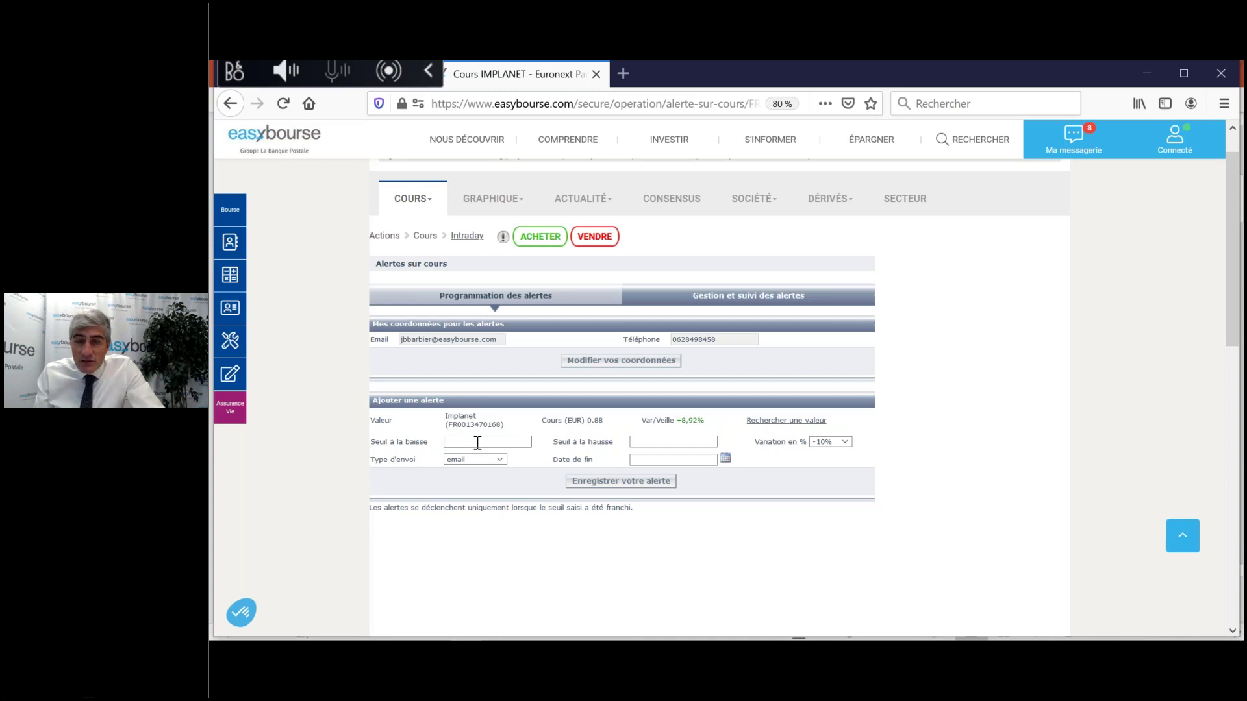
text(0,6)
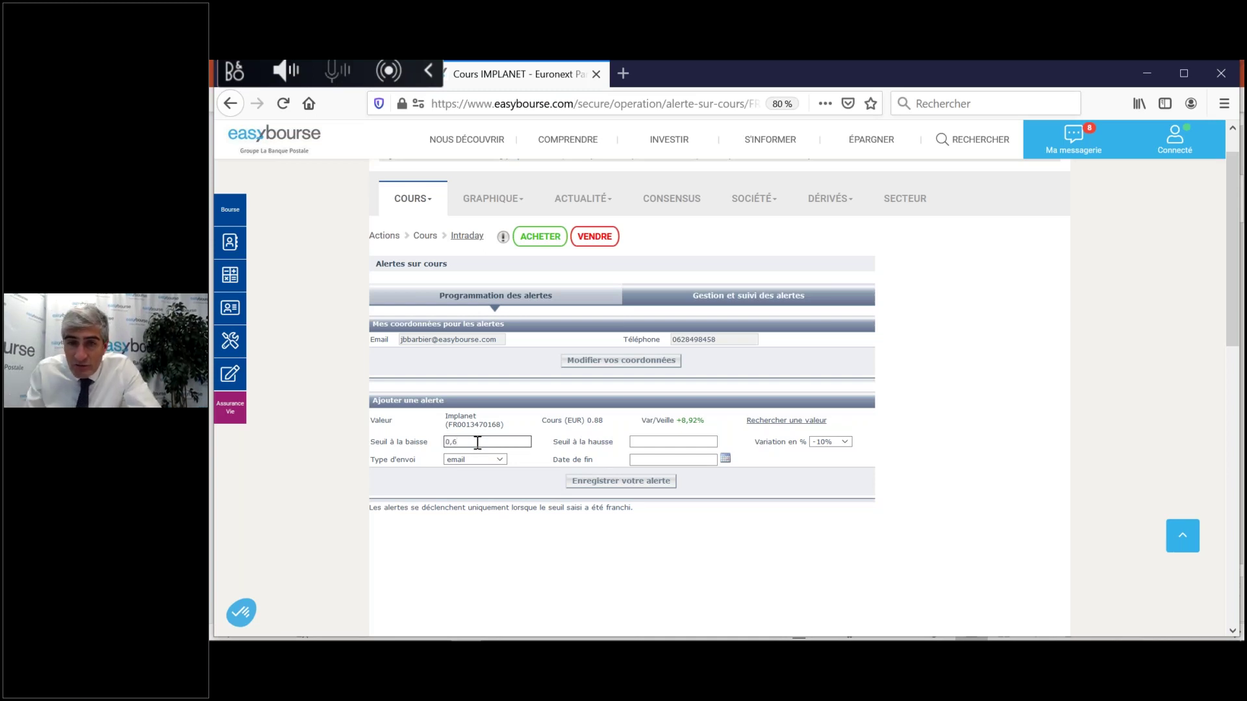
click(649, 441)
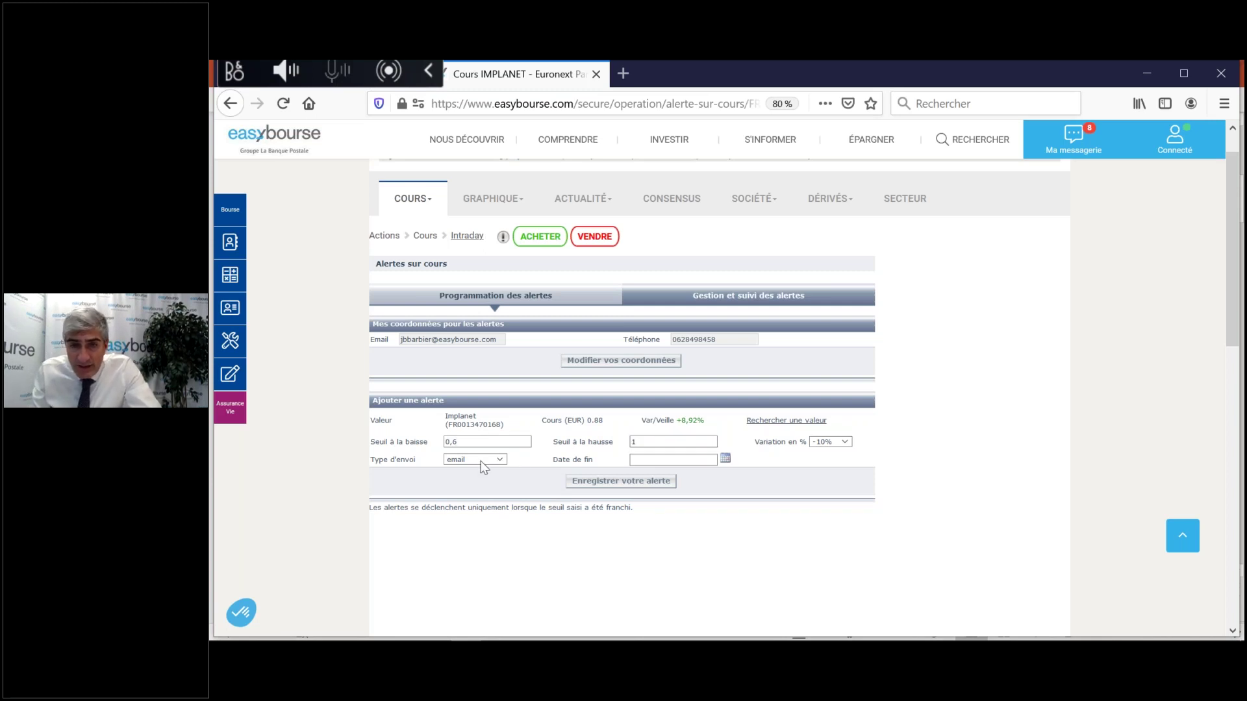
double_click(498, 462)
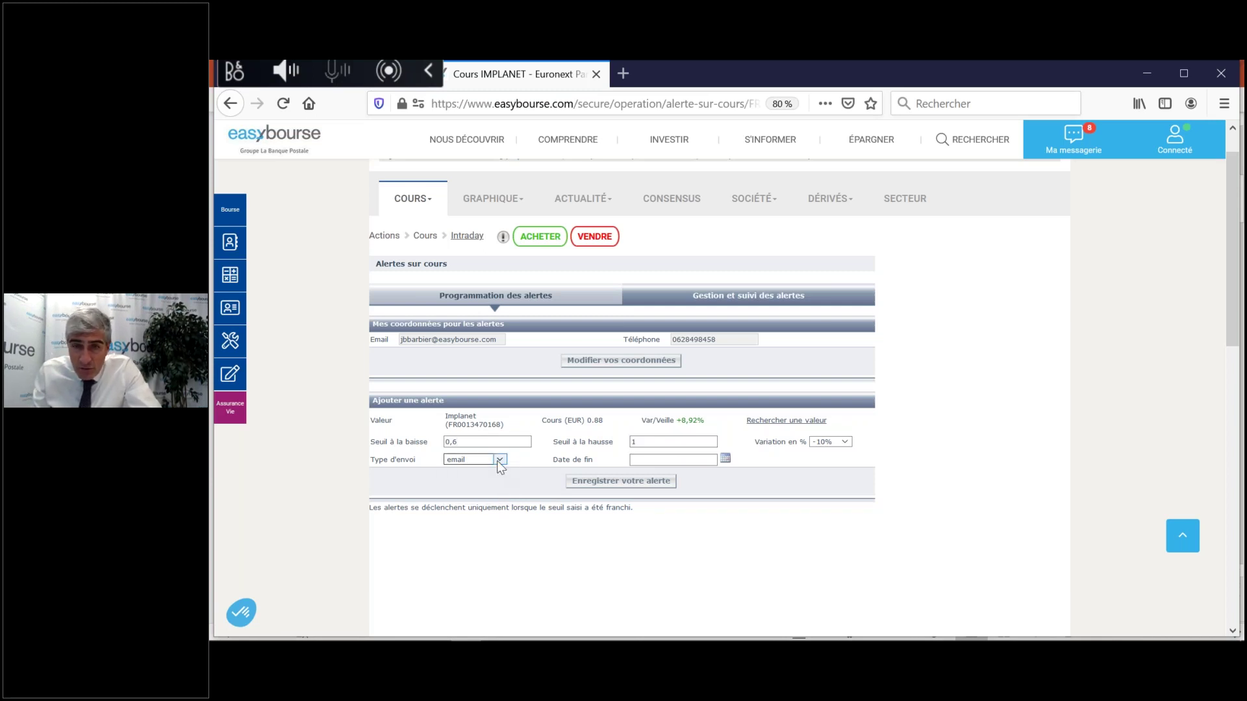
Step: Set the IMPLANET alert's end date to 30/11/2020 and save the alert
click(725, 458)
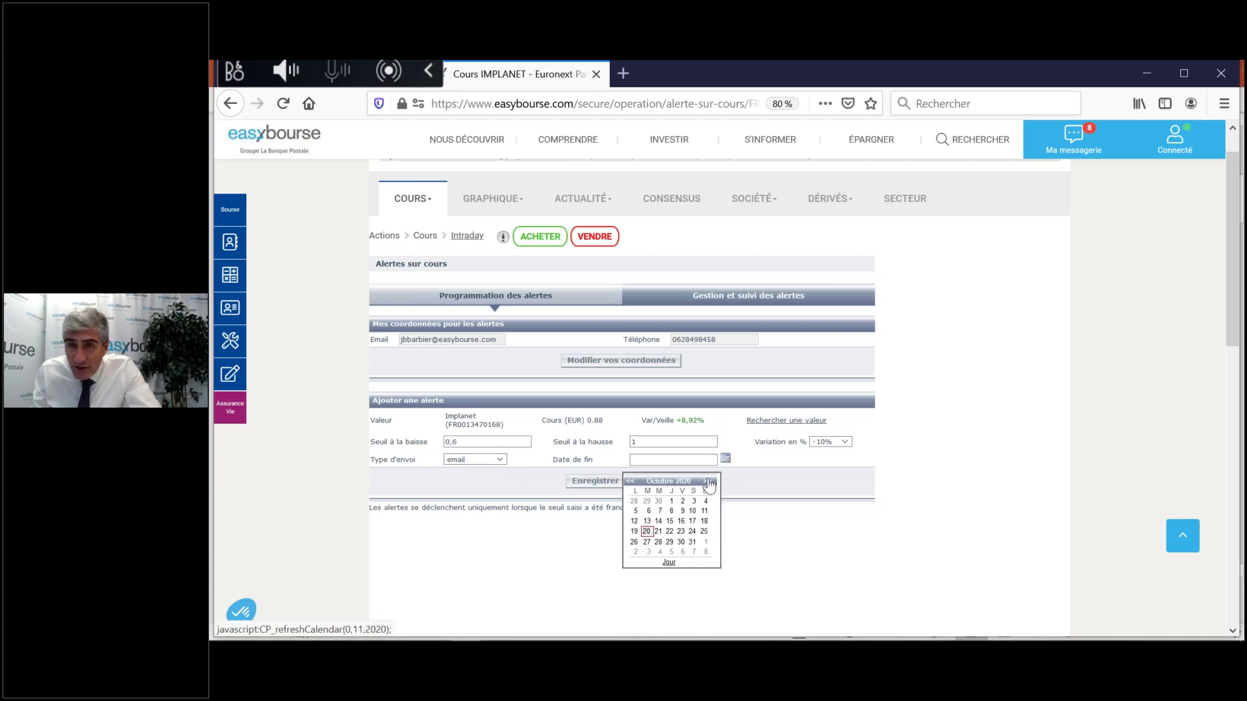
click(706, 481)
click(634, 551)
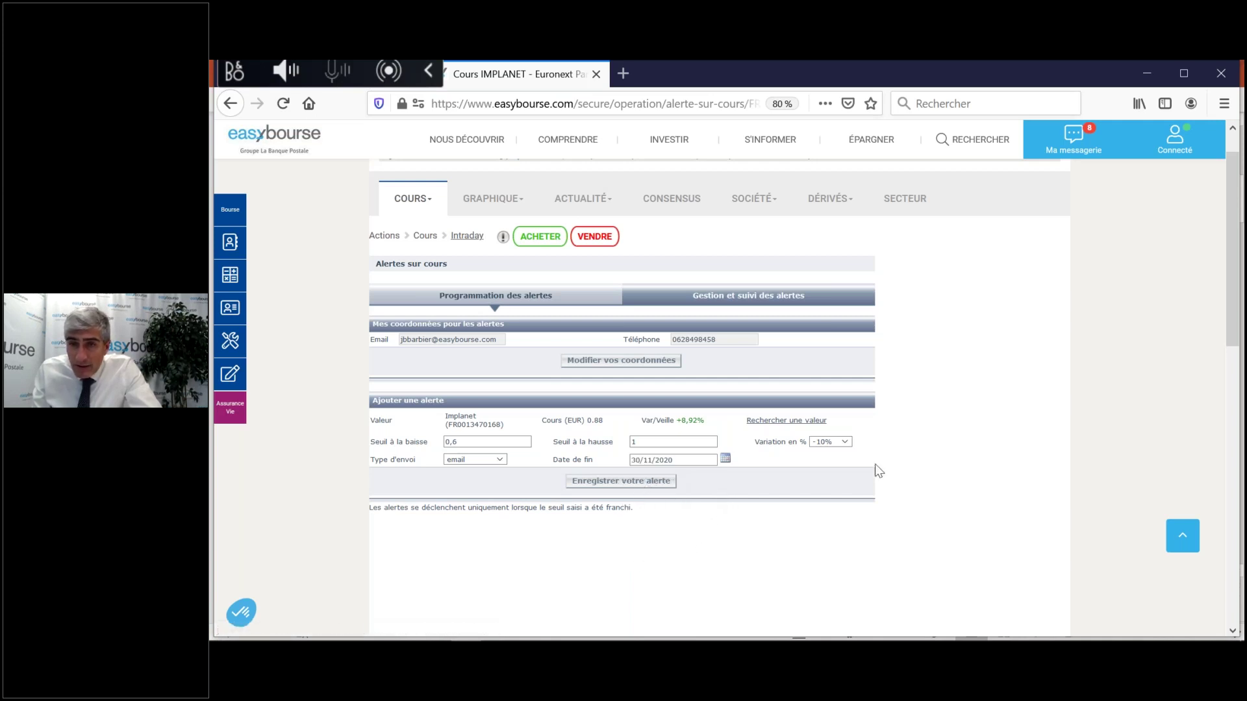
click(652, 484)
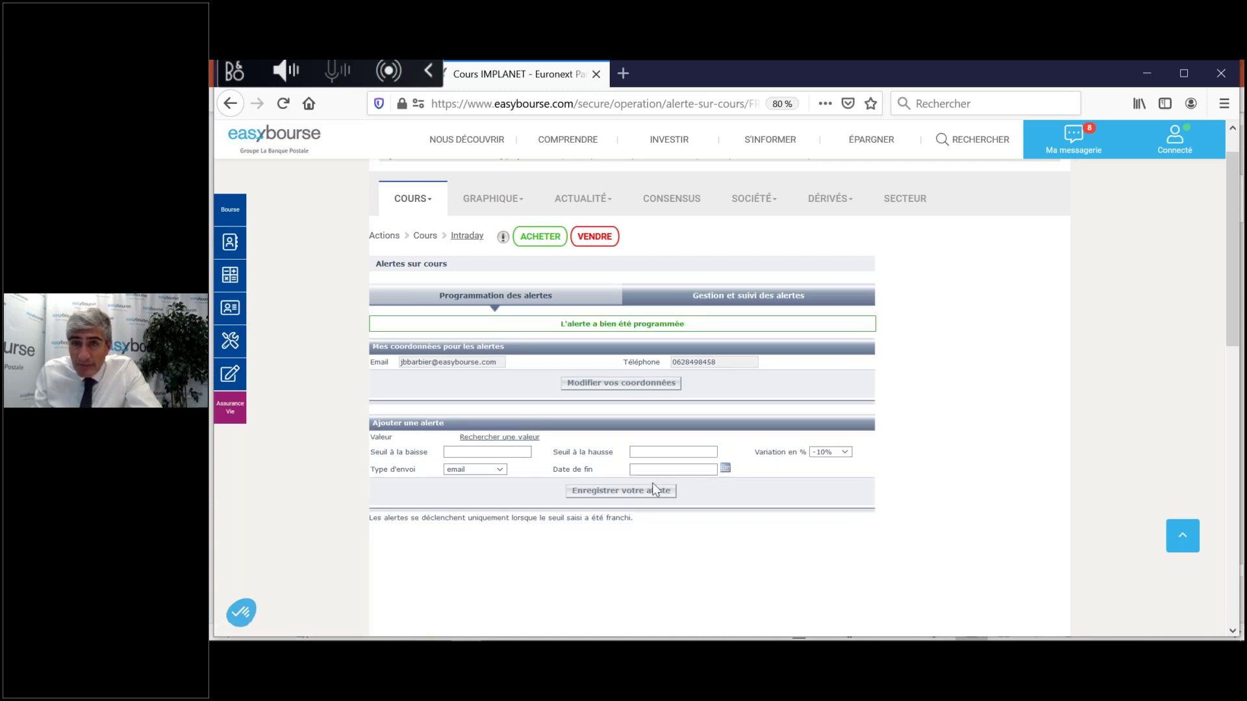
Step: Delete the Implanet alert from the Gestion et suivi des alertes list and confirm the deletion
click(722, 297)
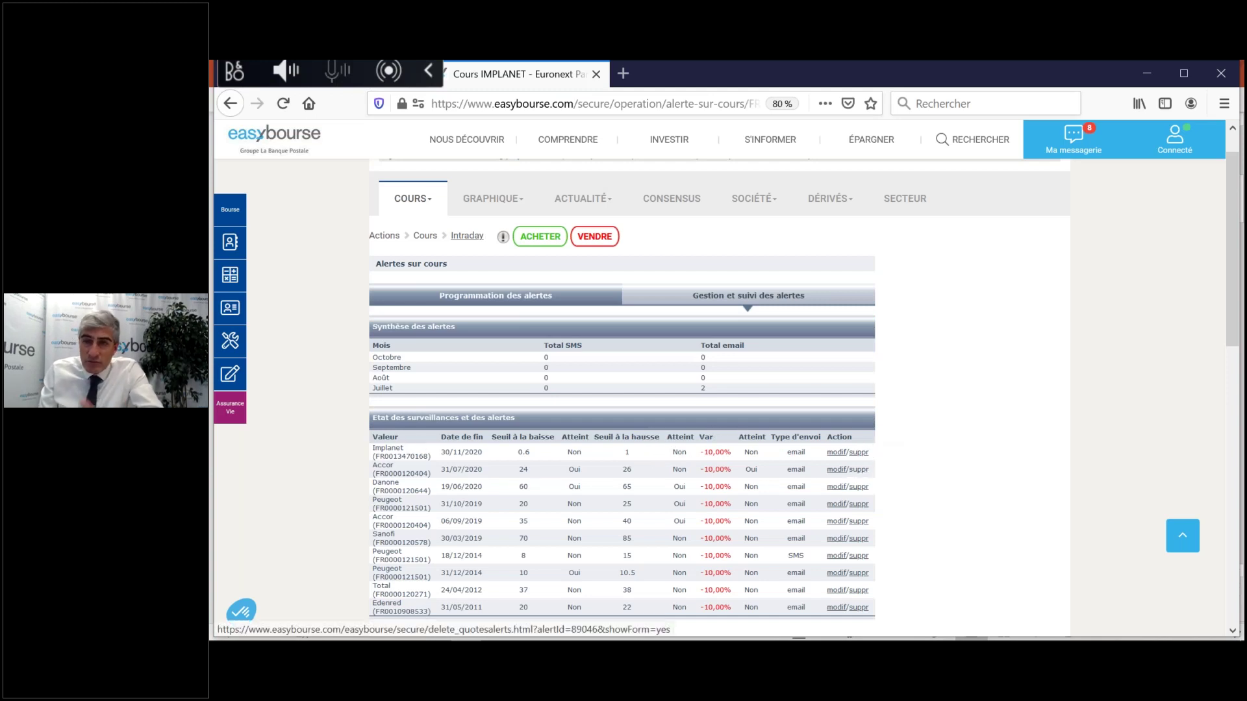
click(858, 453)
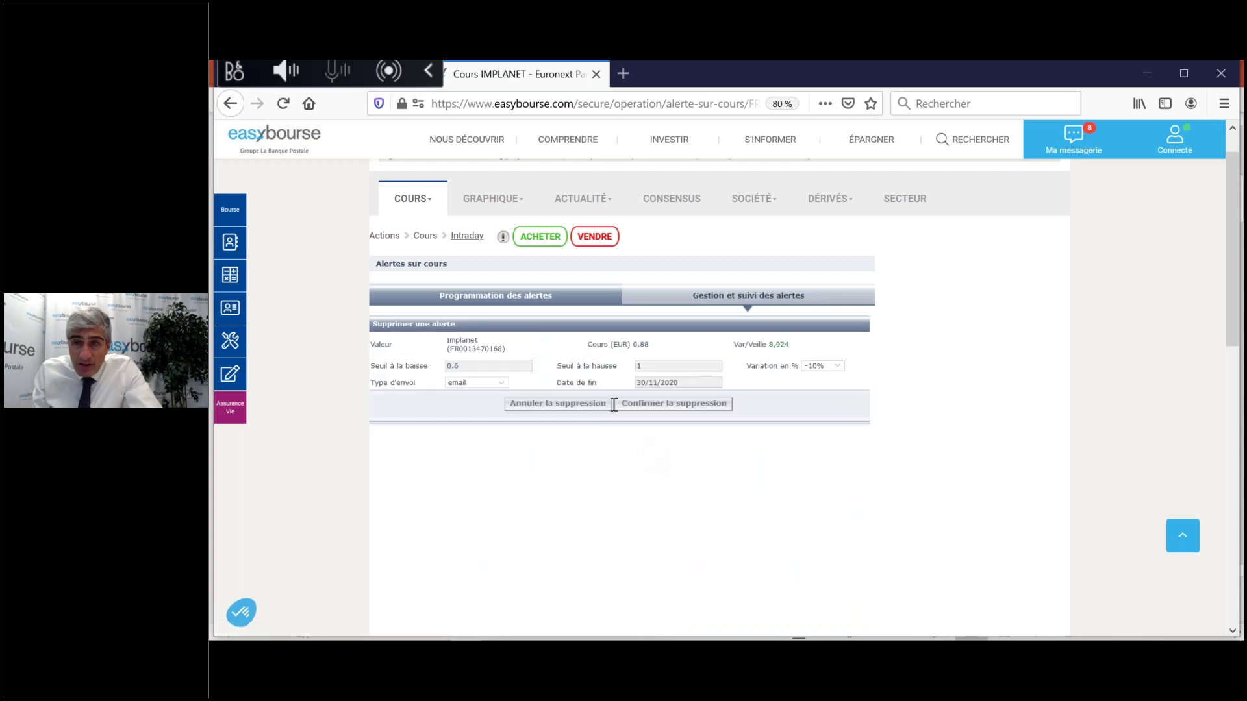
click(645, 403)
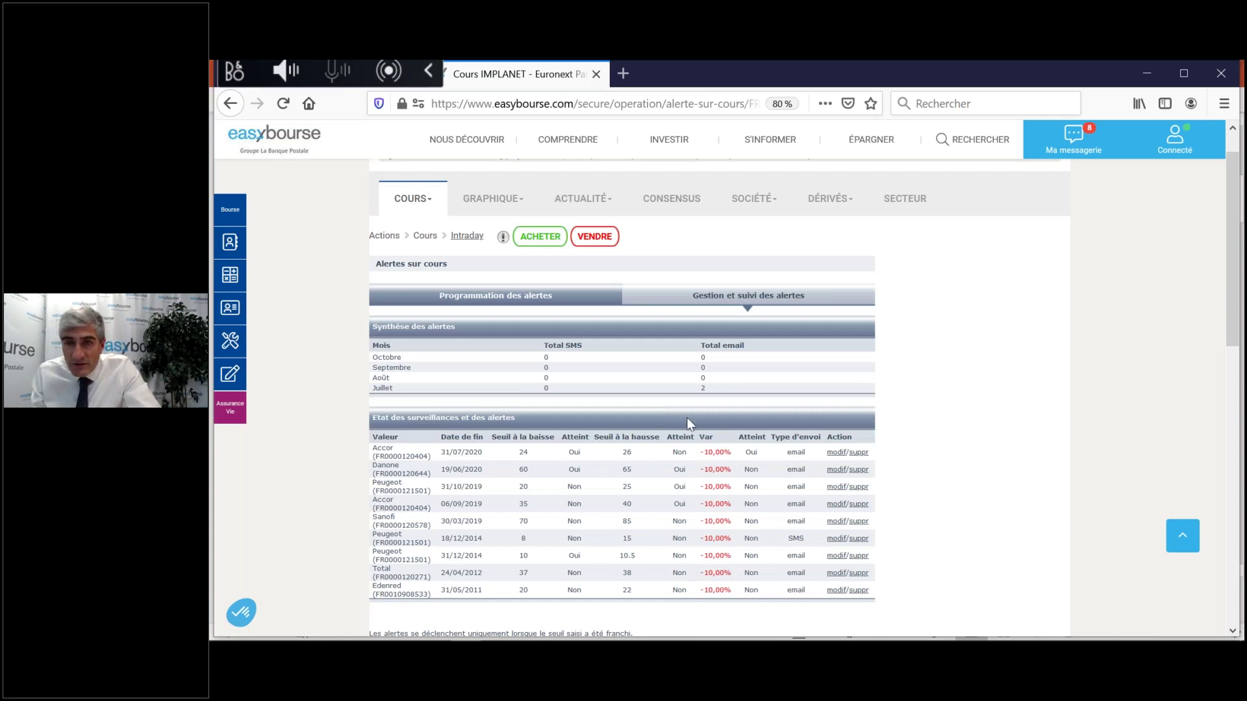
Step: Open the Synthèse page, switch from the PEA to the ordinary securities account and view its summary tables
click(232, 246)
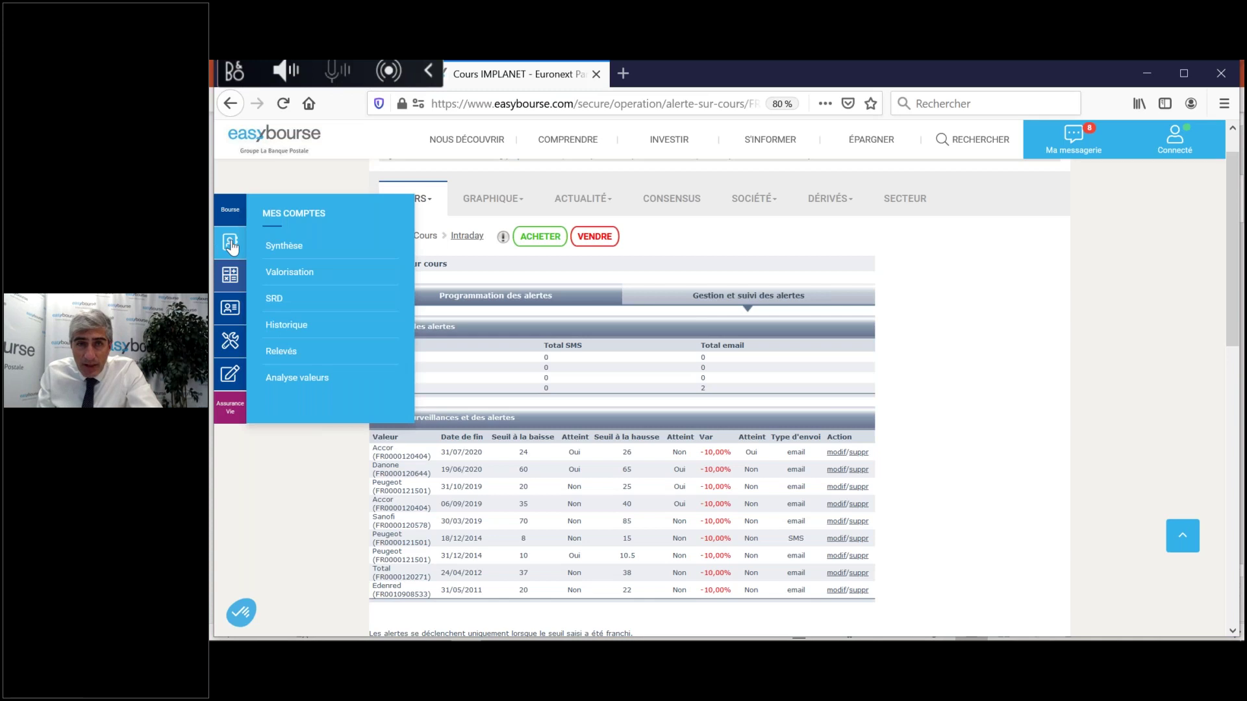
click(275, 247)
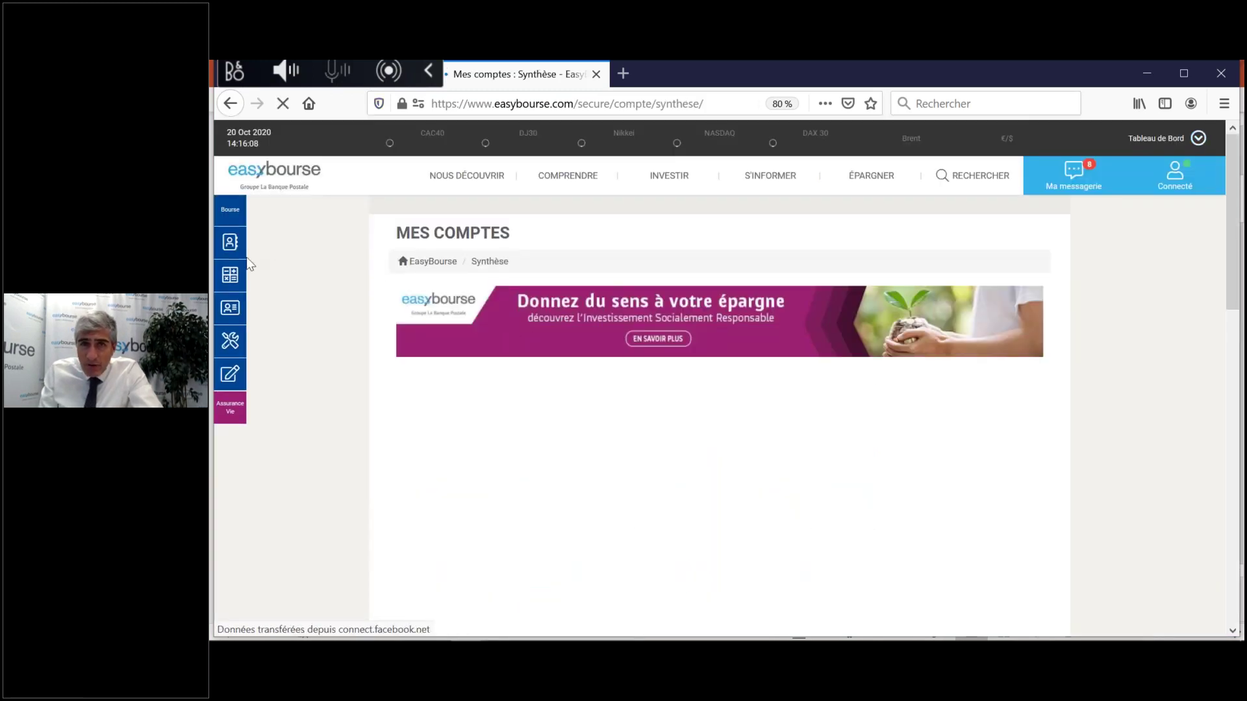
mouse_move(239, 252)
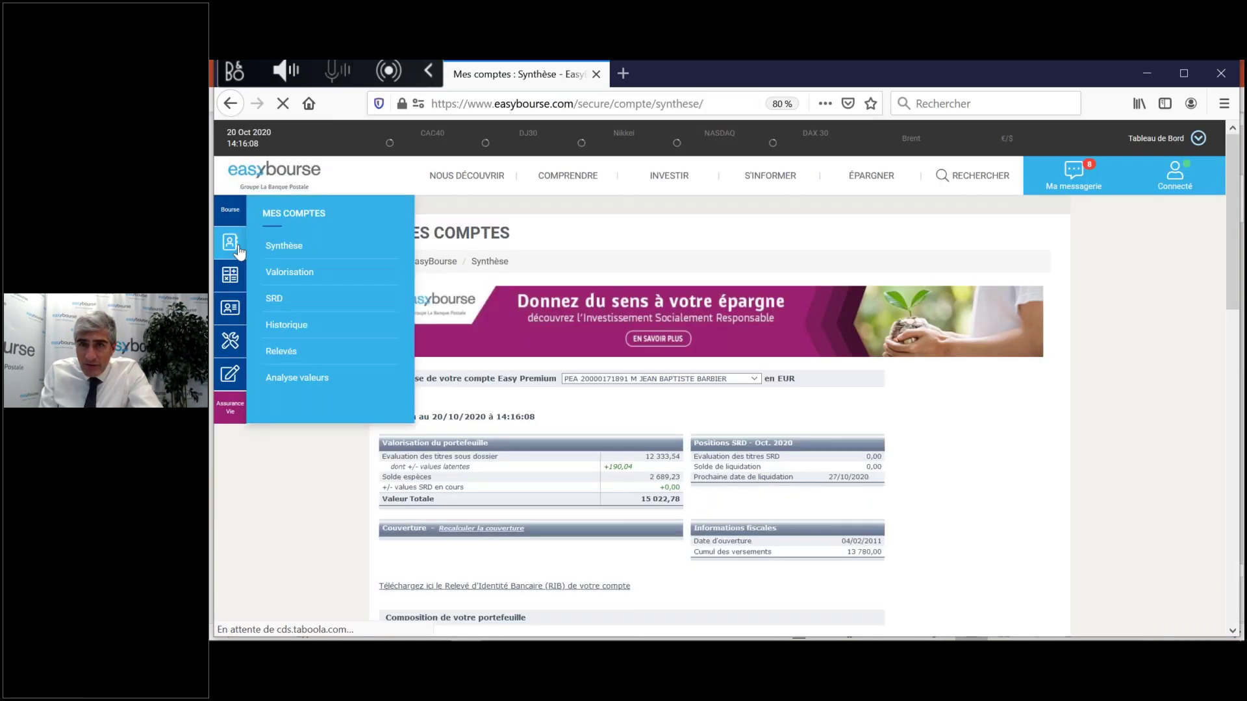
click(754, 378)
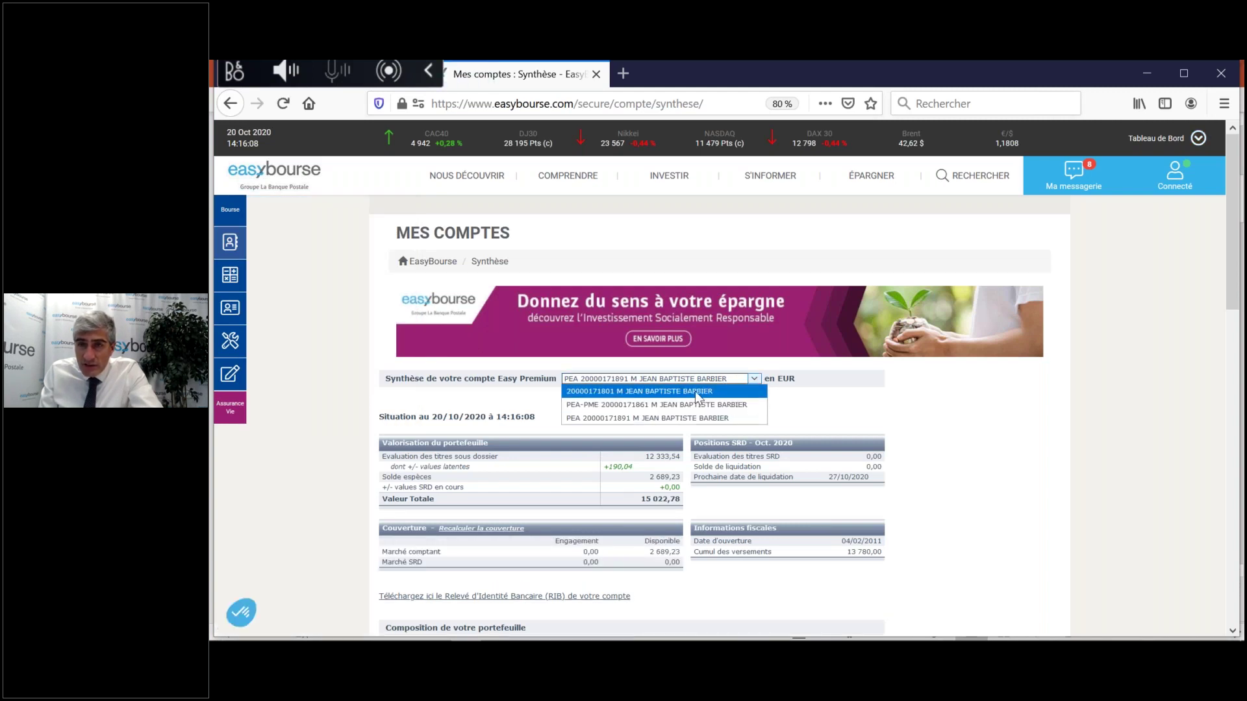
click(696, 392)
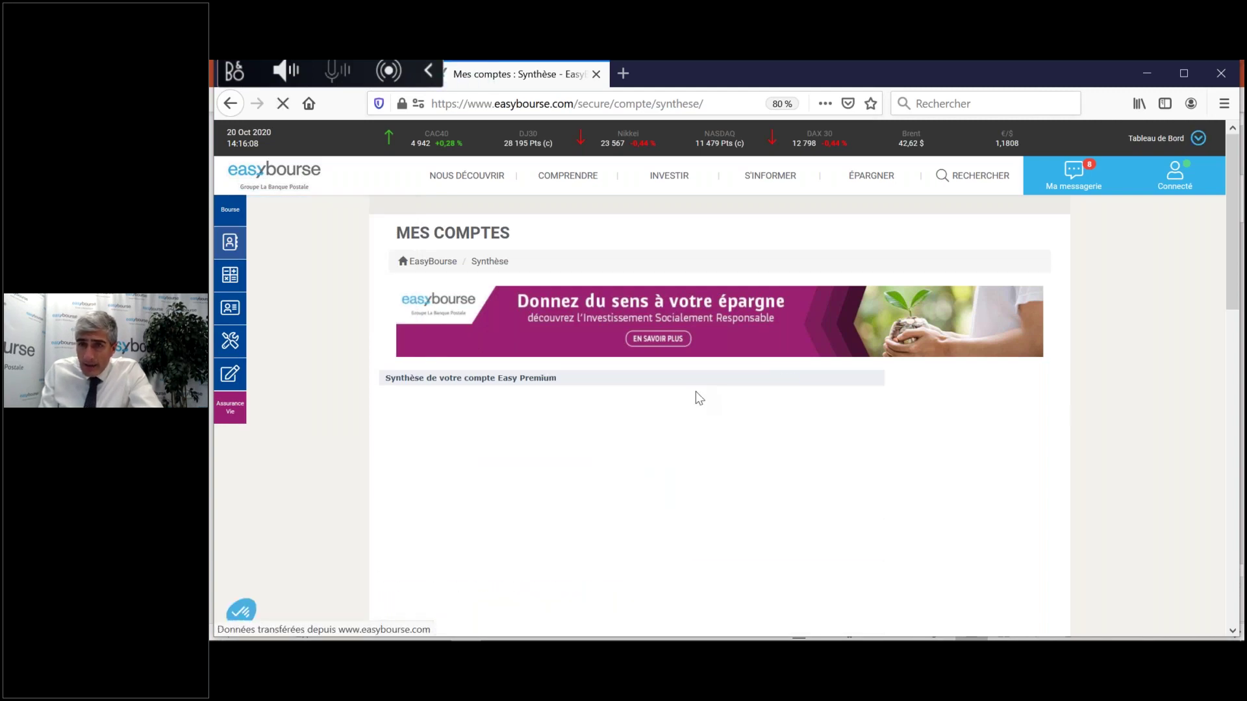
scroll(1237, 292, down, 5)
scroll(649, 390, up, 1)
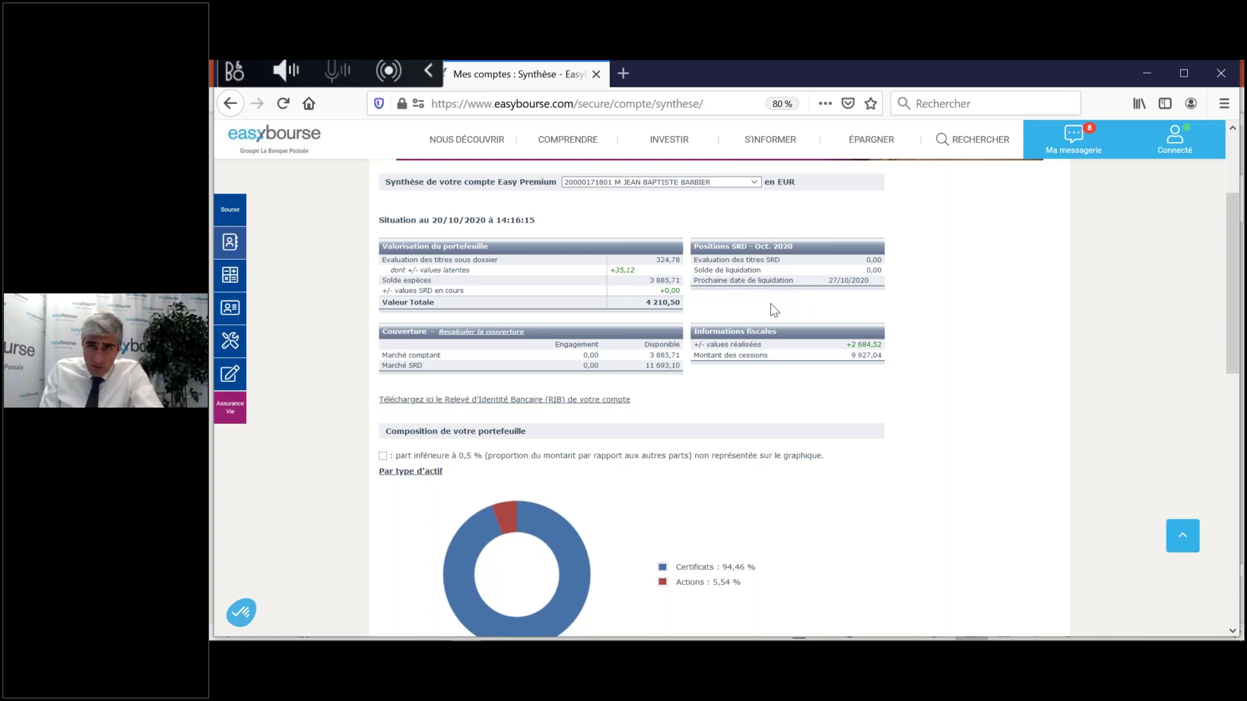
Step: Open the account's Valorisation page and go to the detail of its +/- values
mouse_move(230, 242)
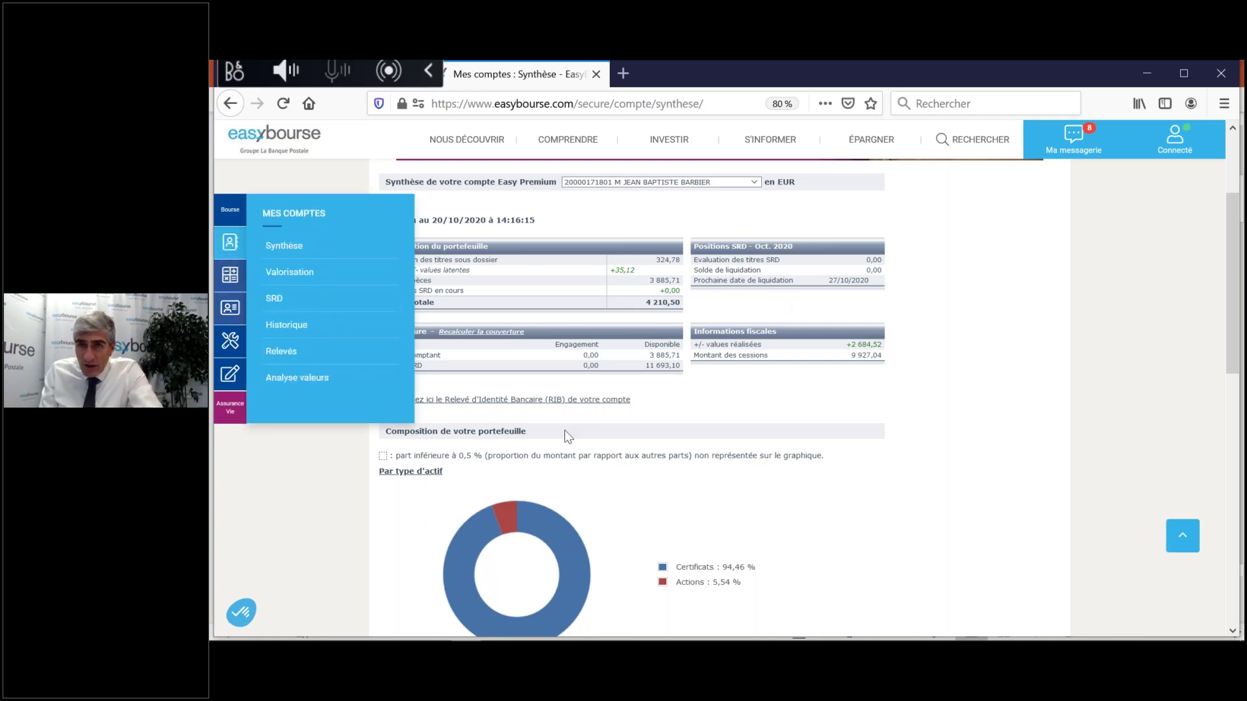
click(268, 279)
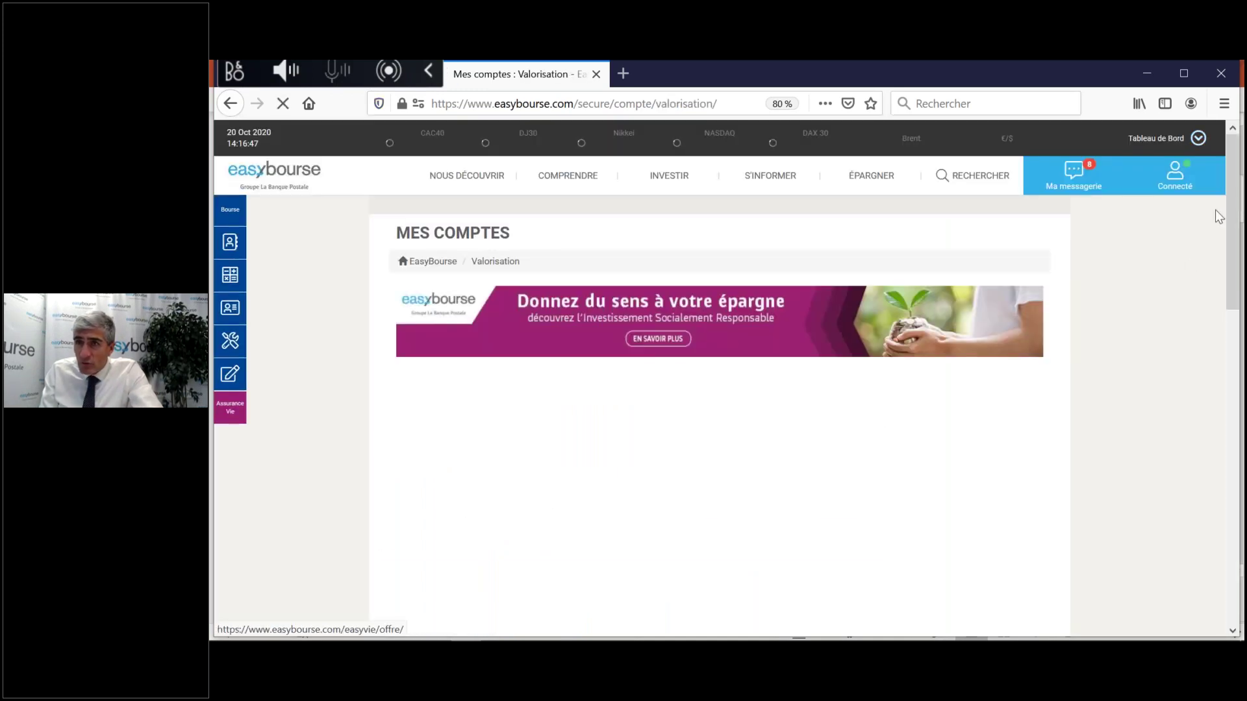
drag(1233, 211, 1234, 263)
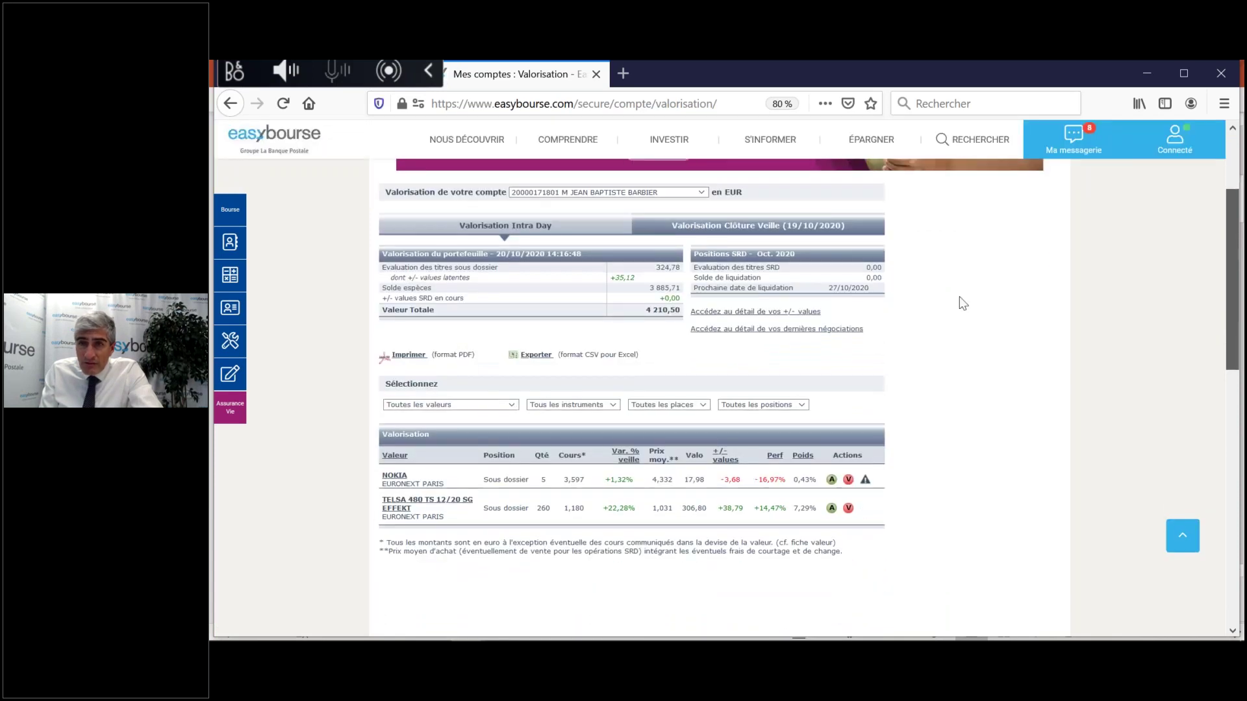
click(760, 313)
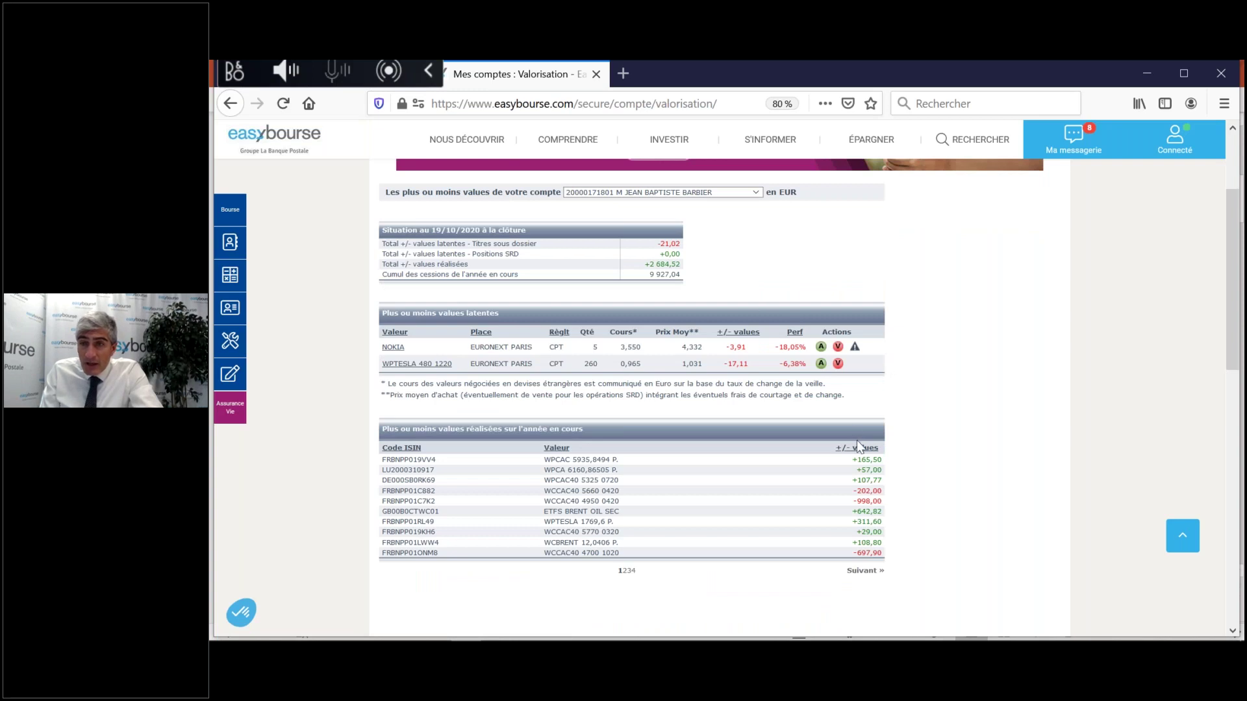
Step: Sort the current year's realised gains and losses from highest to lowest and examine the ETFS Brent Oil entry
click(863, 450)
click(862, 450)
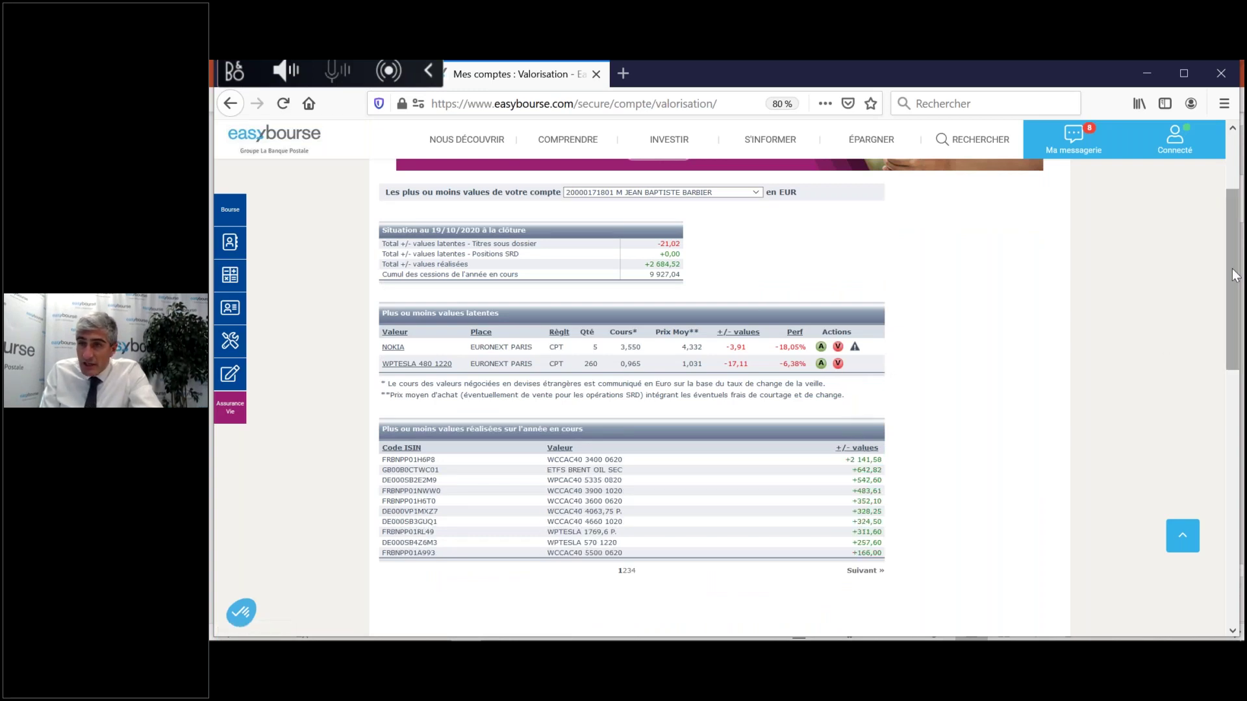
scroll(1233, 273, down, 1)
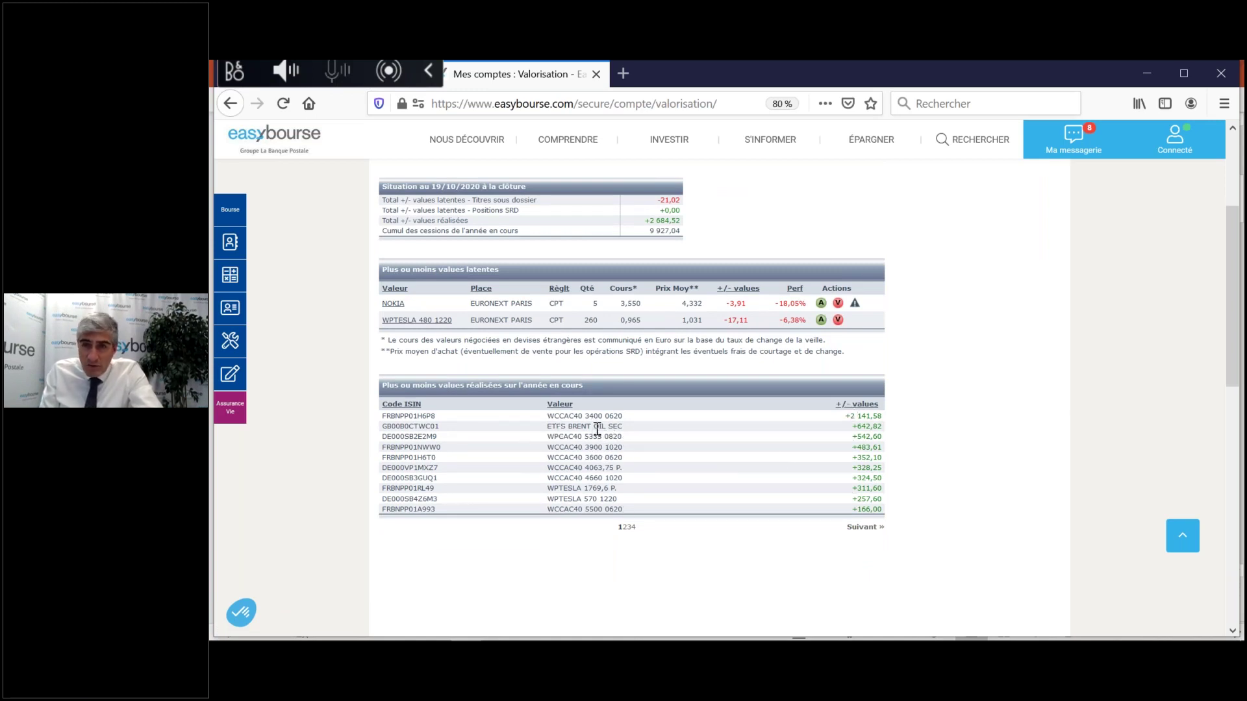
drag(618, 426, 571, 426)
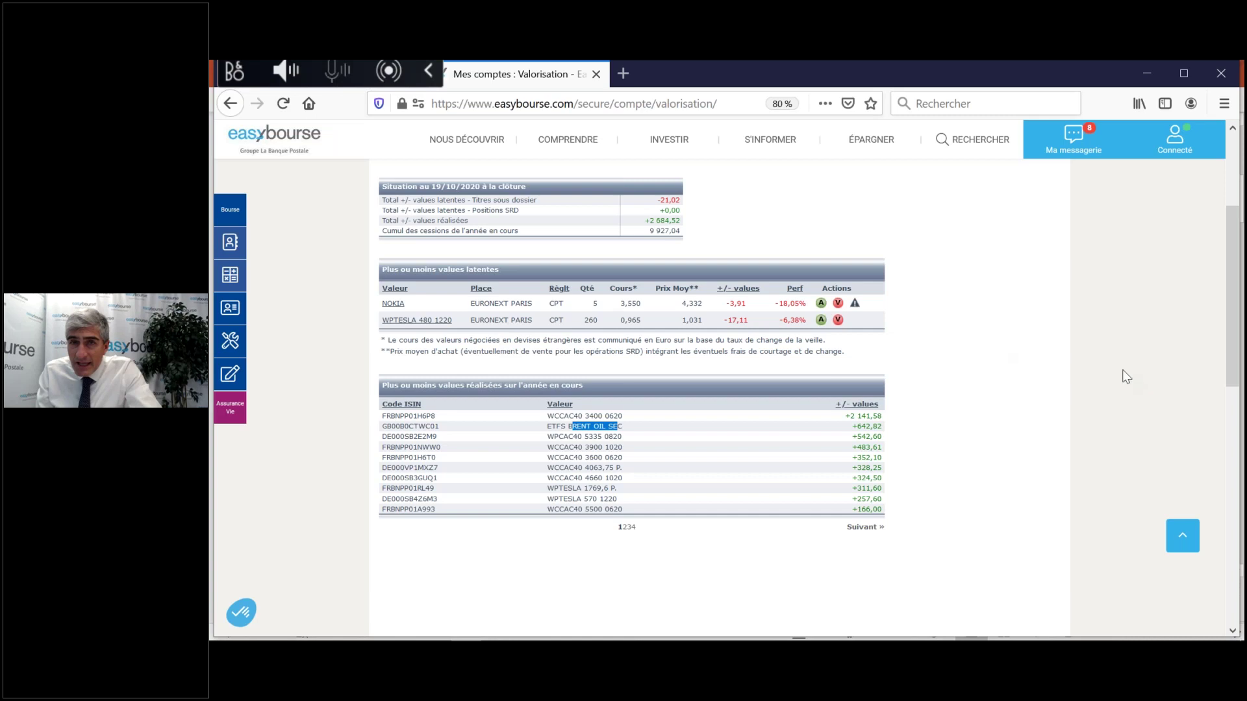
Step: Open the Historique page, view the operation-type filter options and review the account's movements from 20/08/2020 to 20/10/2020
scroll(714, 389, up, 7)
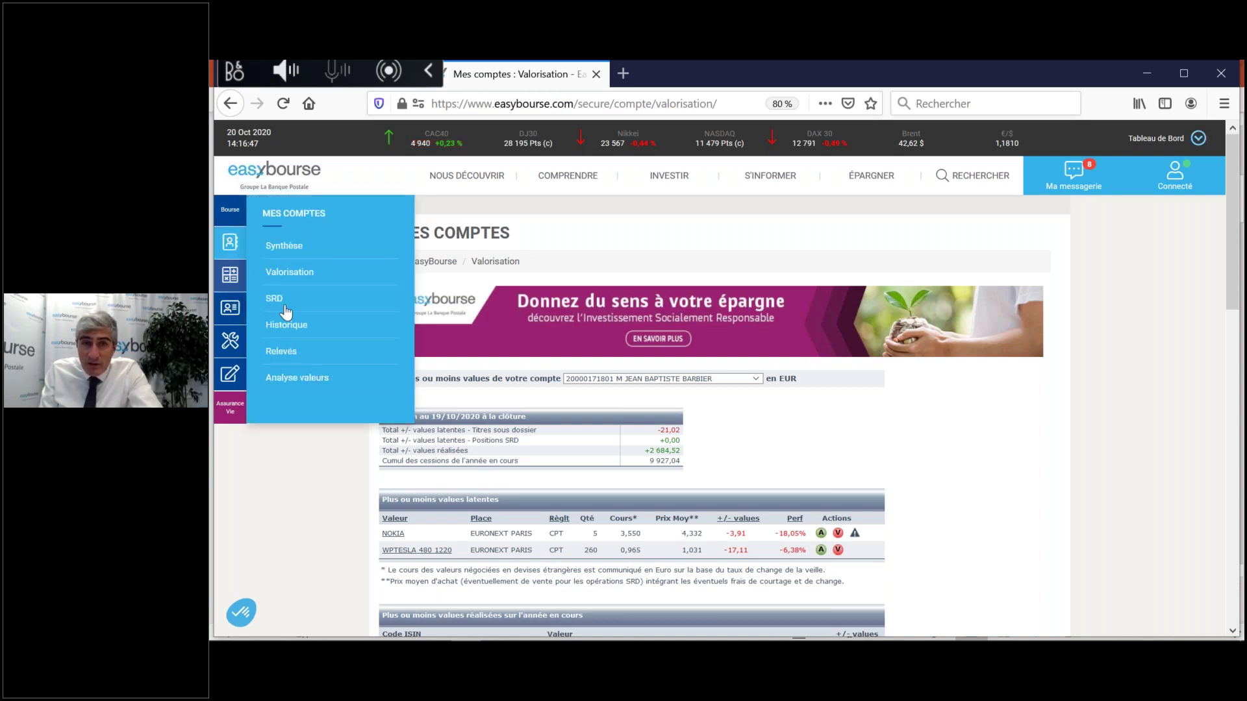
click(286, 328)
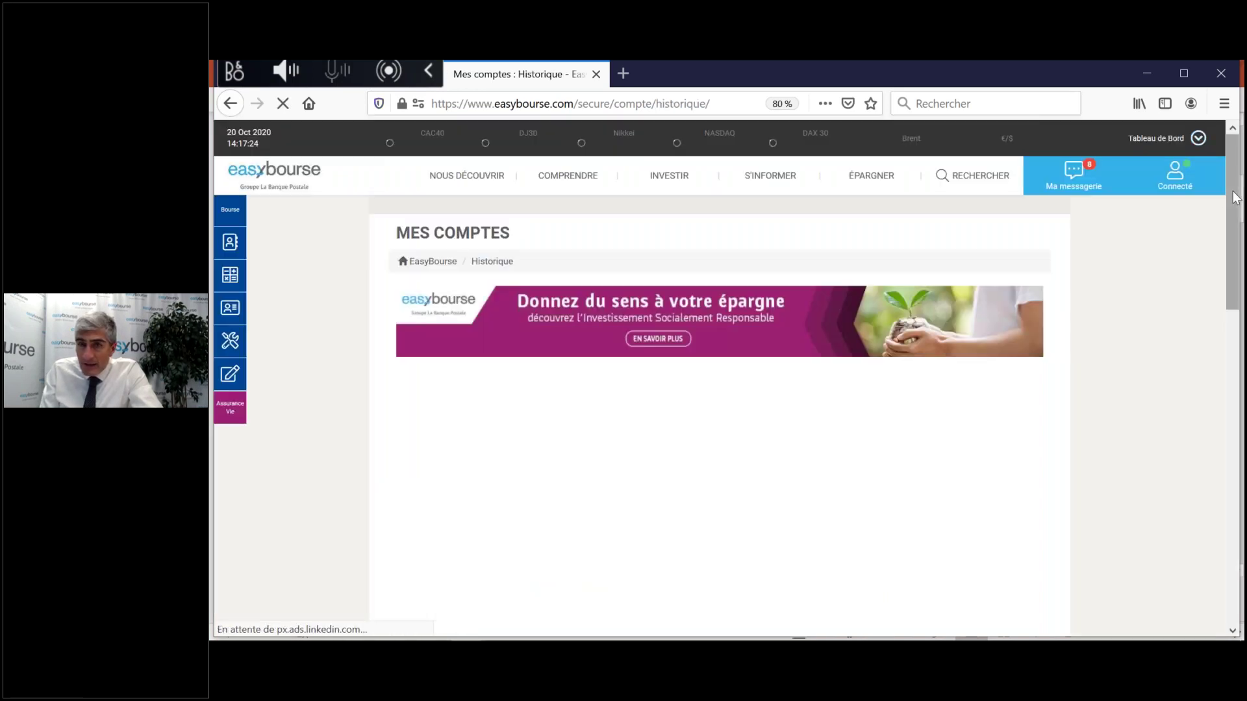
drag(1235, 223, 1236, 271)
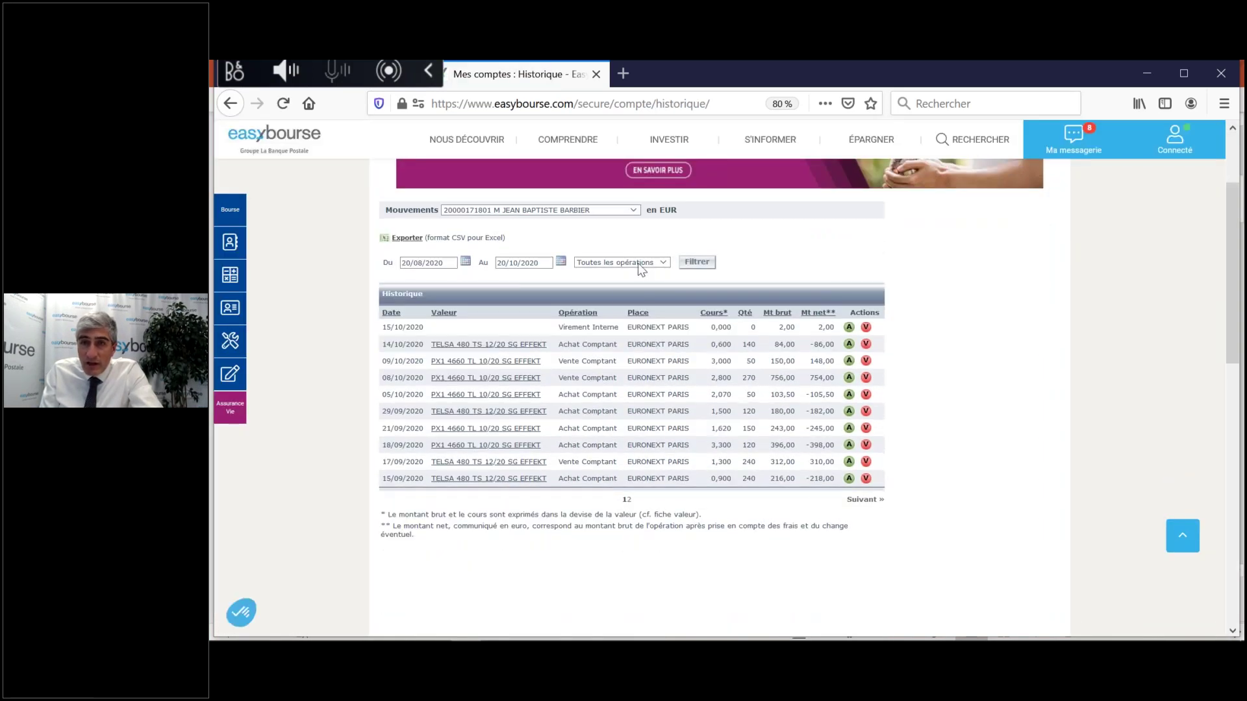
click(664, 263)
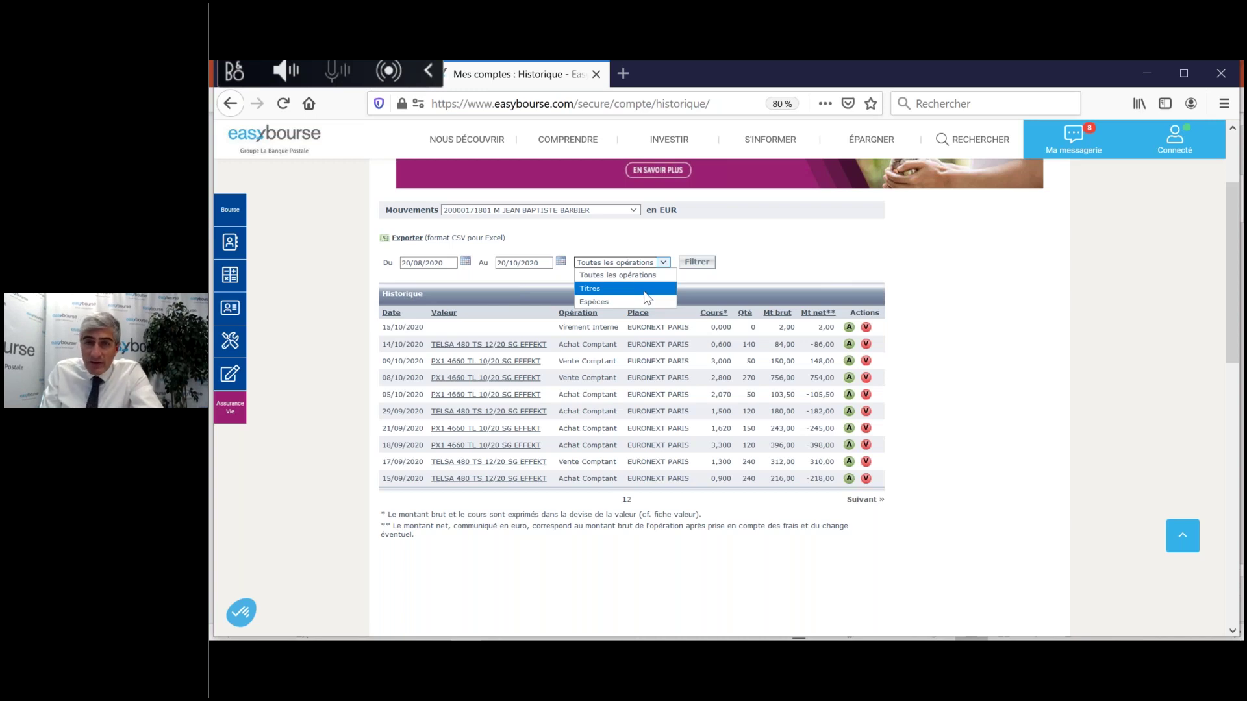
click(700, 292)
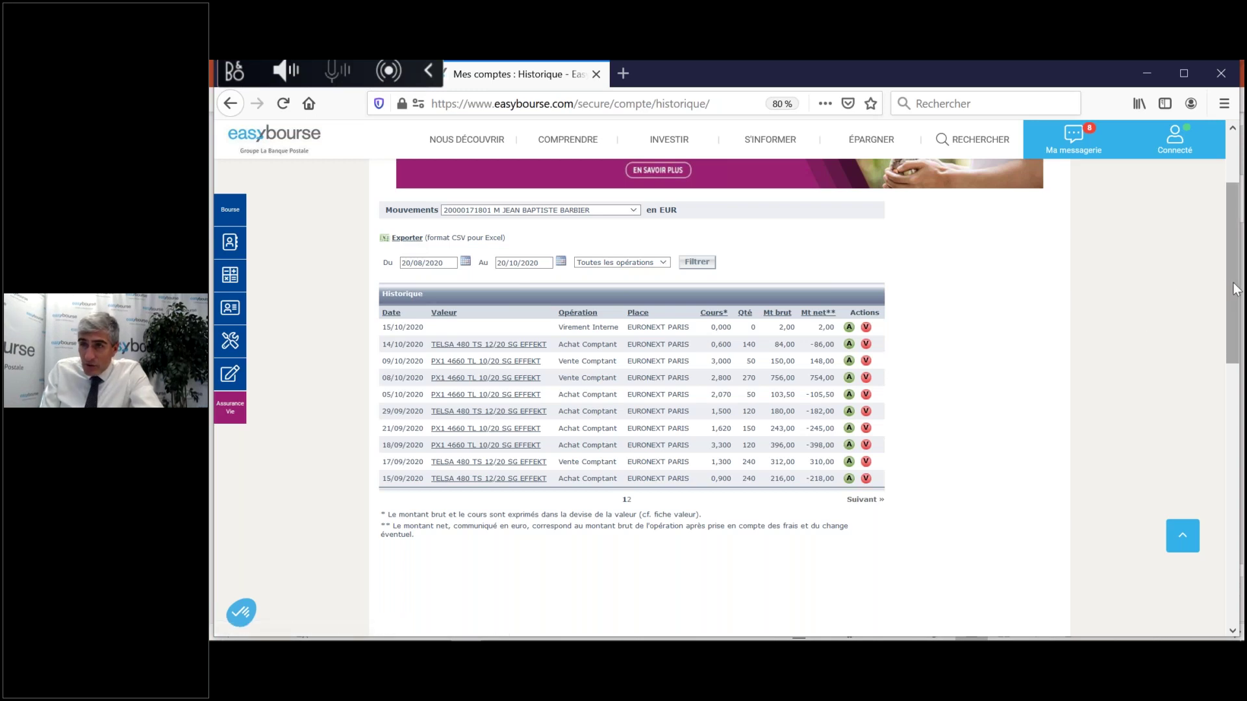
scroll(1230, 288, down, 2)
scroll(1237, 286, up, 2)
scroll(1242, 284, up, 1)
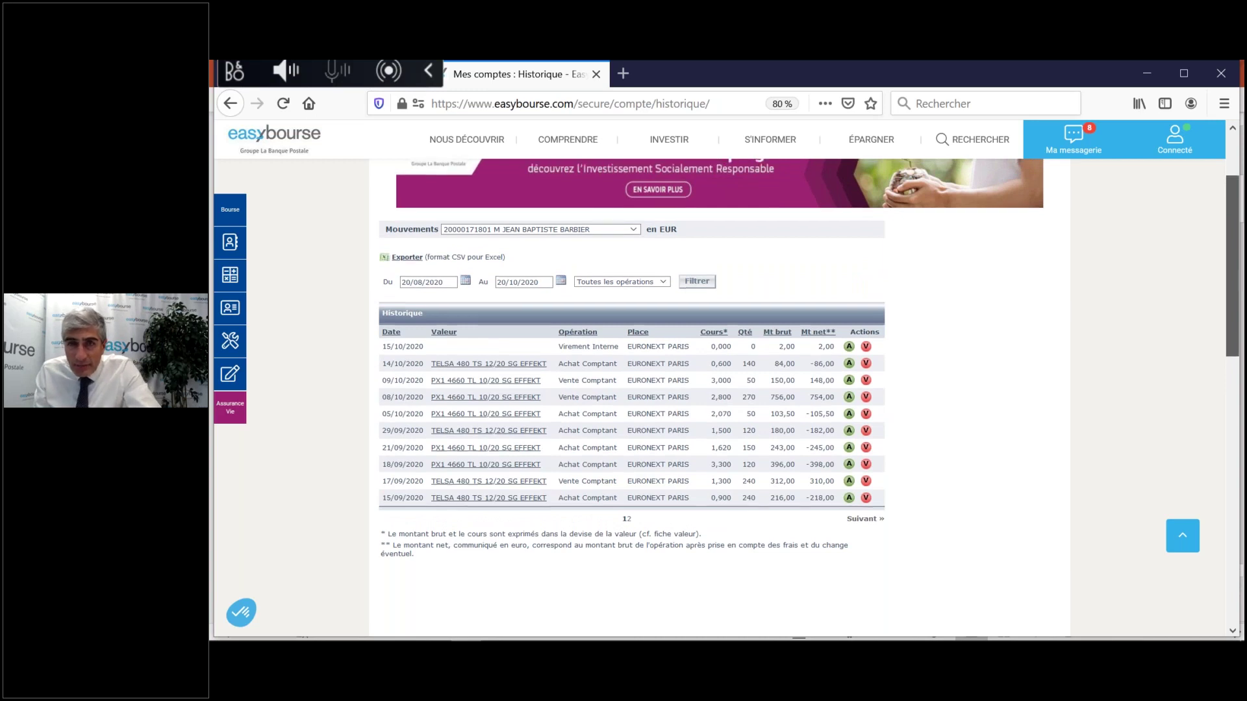
scroll(1237, 286, up, 2)
Step: Open the Relevés page and browse the available document types, including Imprimé Fiscal Unique and Extraits de compte
mouse_move(232, 242)
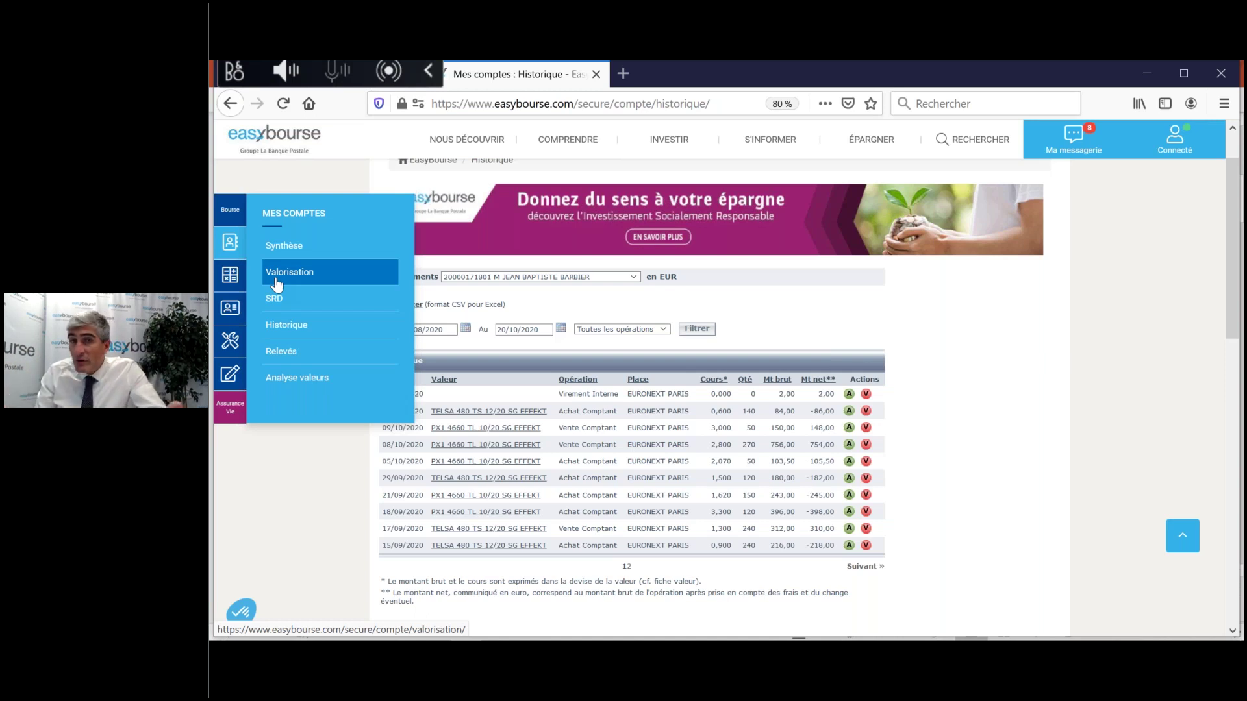
click(286, 355)
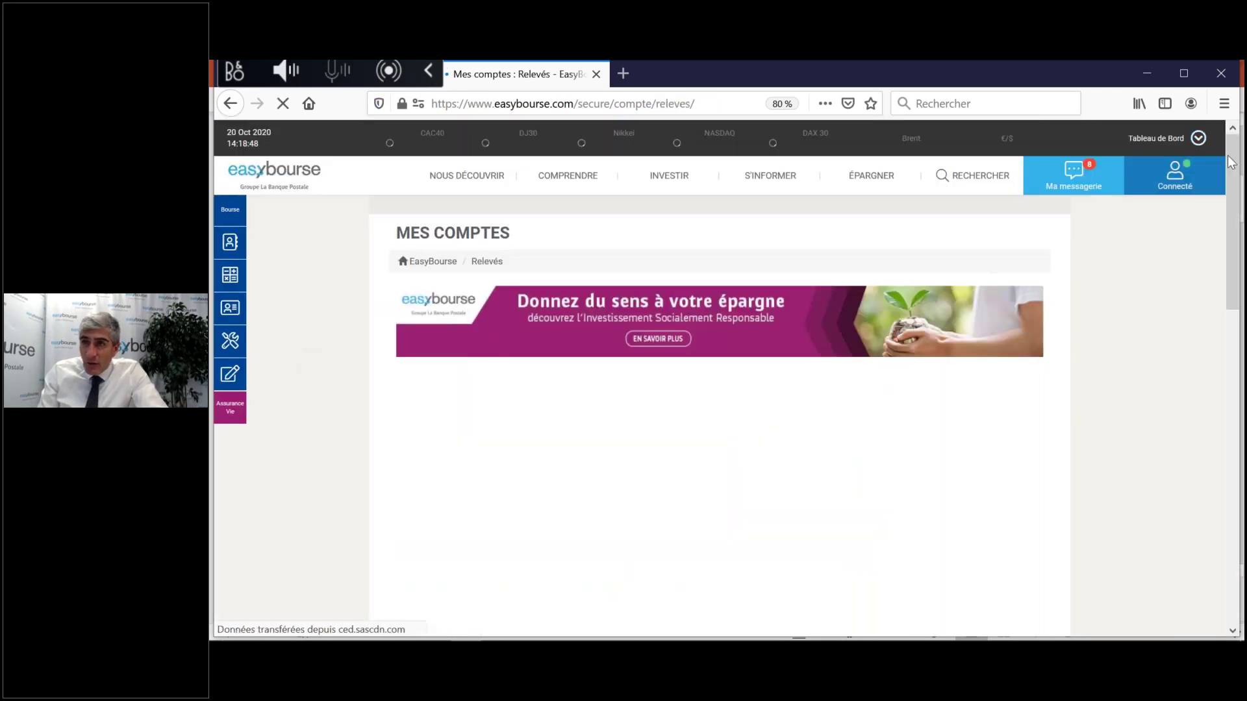
scroll(666, 454, down, 2)
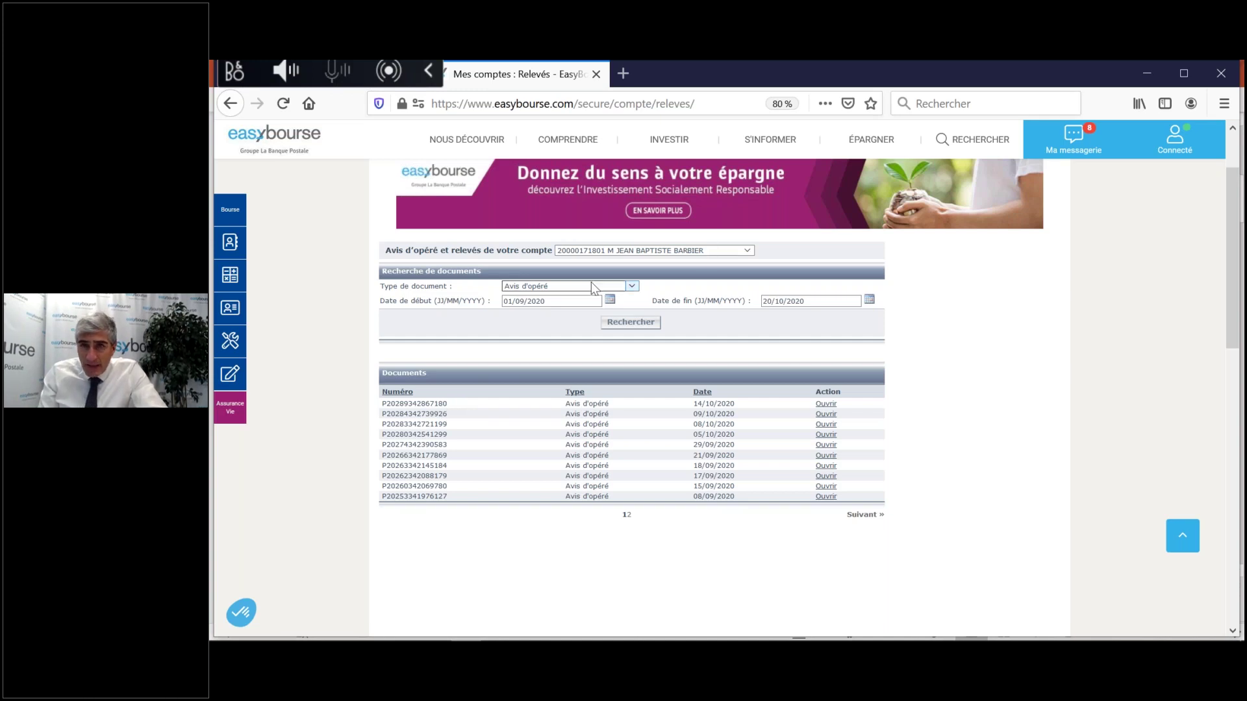
click(633, 288)
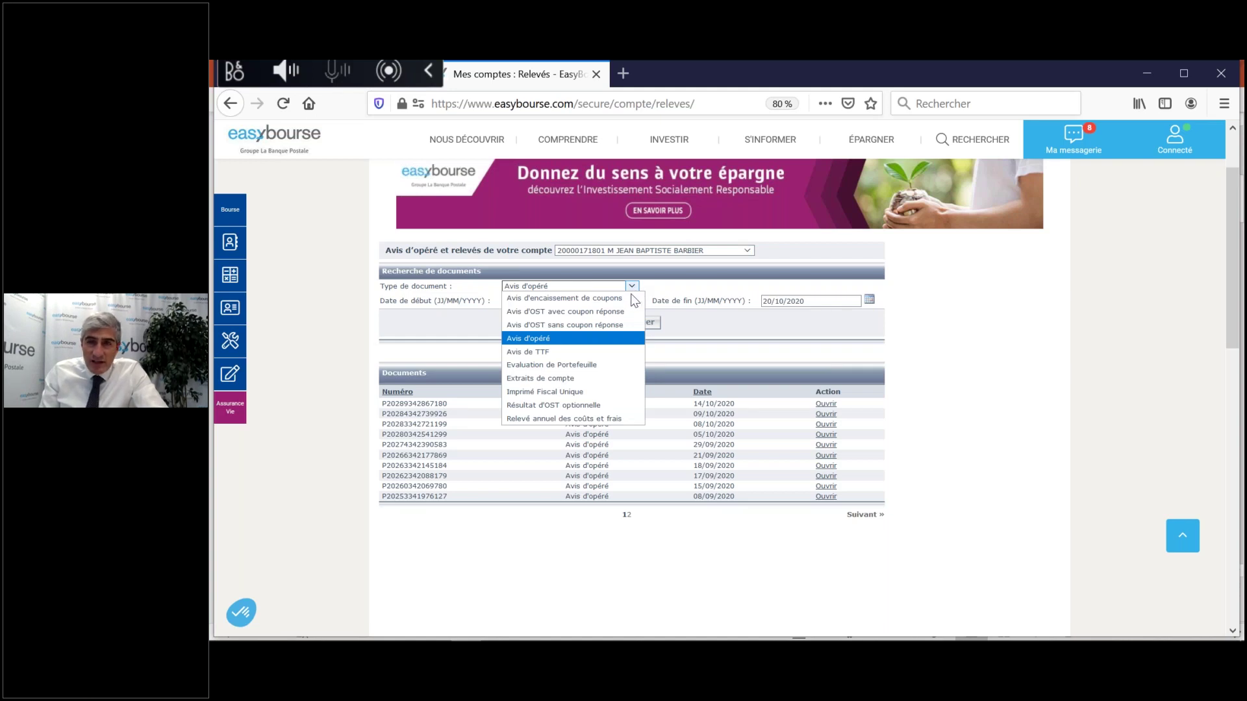
click(569, 392)
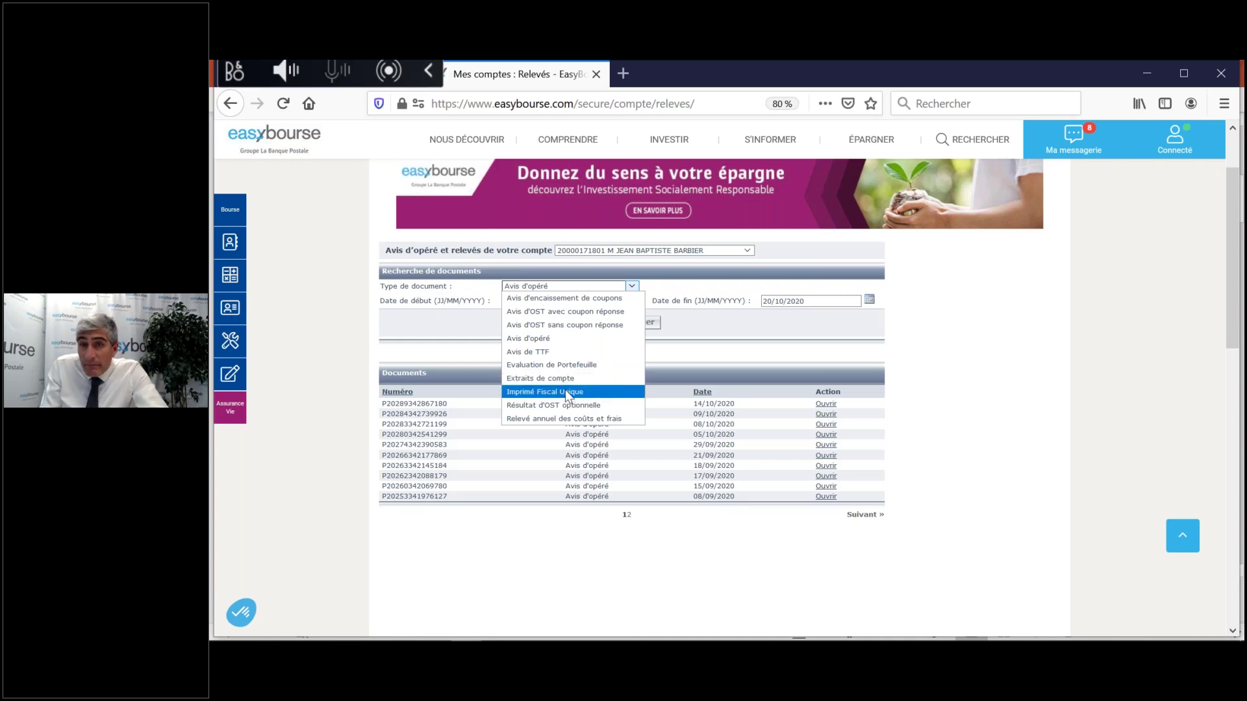
key(Up)
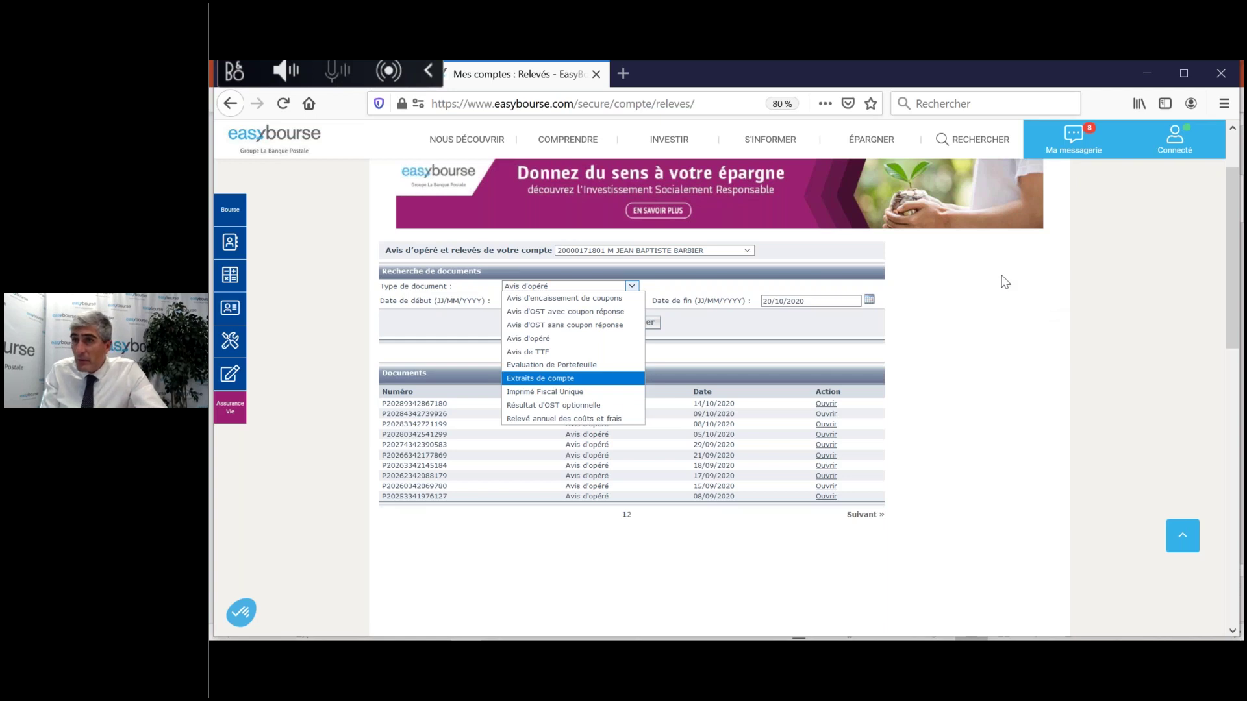
Step: Open Mes messages from the messaging area and view the list of received messages
click(1087, 135)
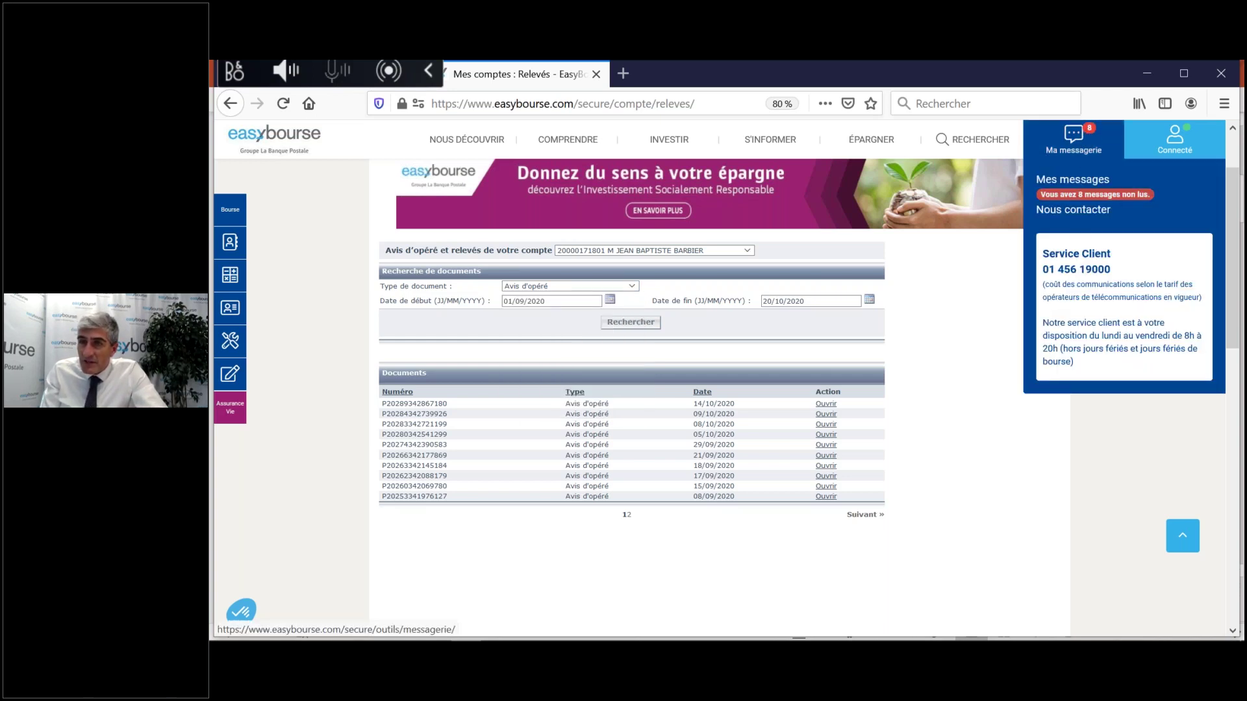
click(1070, 196)
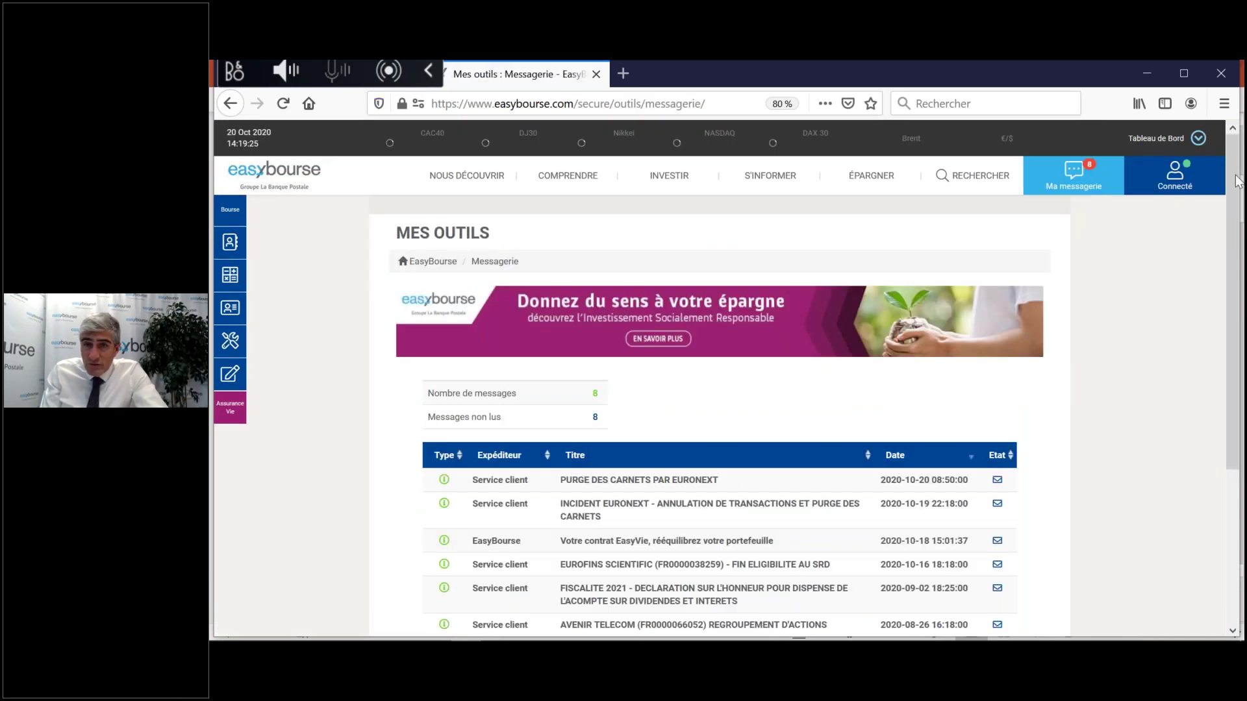
scroll(719, 389, down, 3)
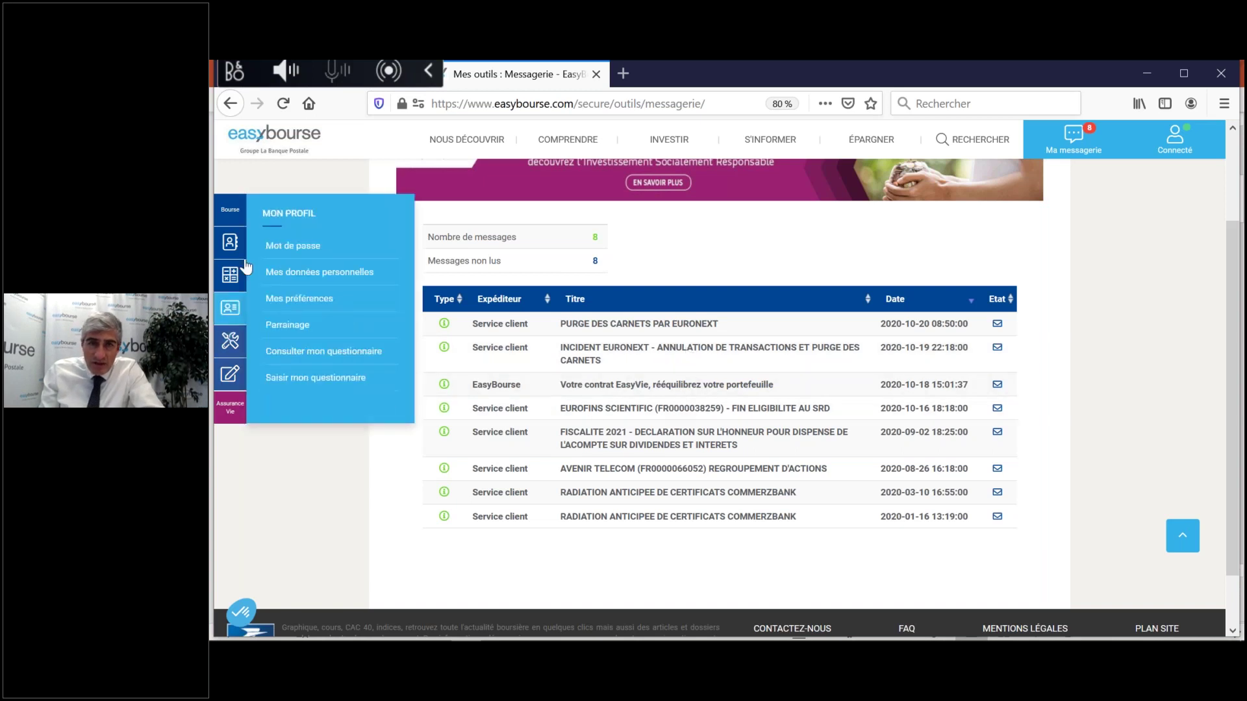
Step: Open Mes données personnelles in the profile section and review the contact details and the supporting-document upload area
mouse_move(237, 240)
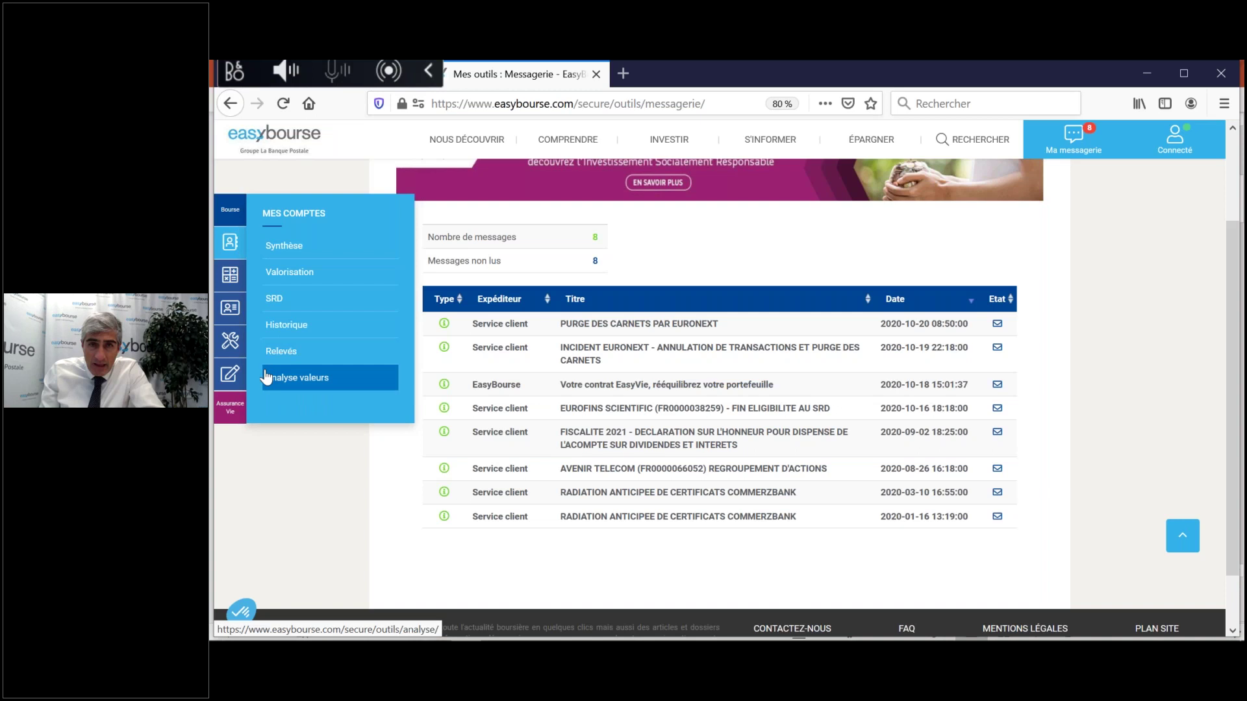
mouse_move(232, 337)
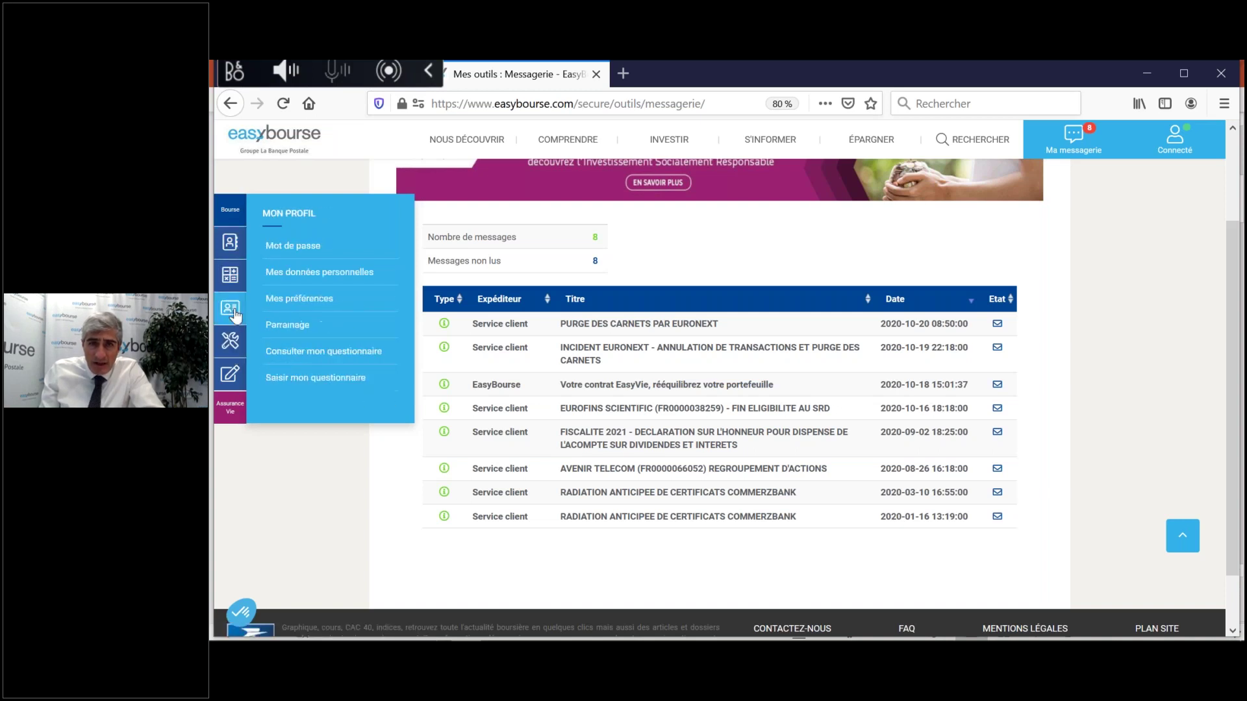
mouse_move(234, 296)
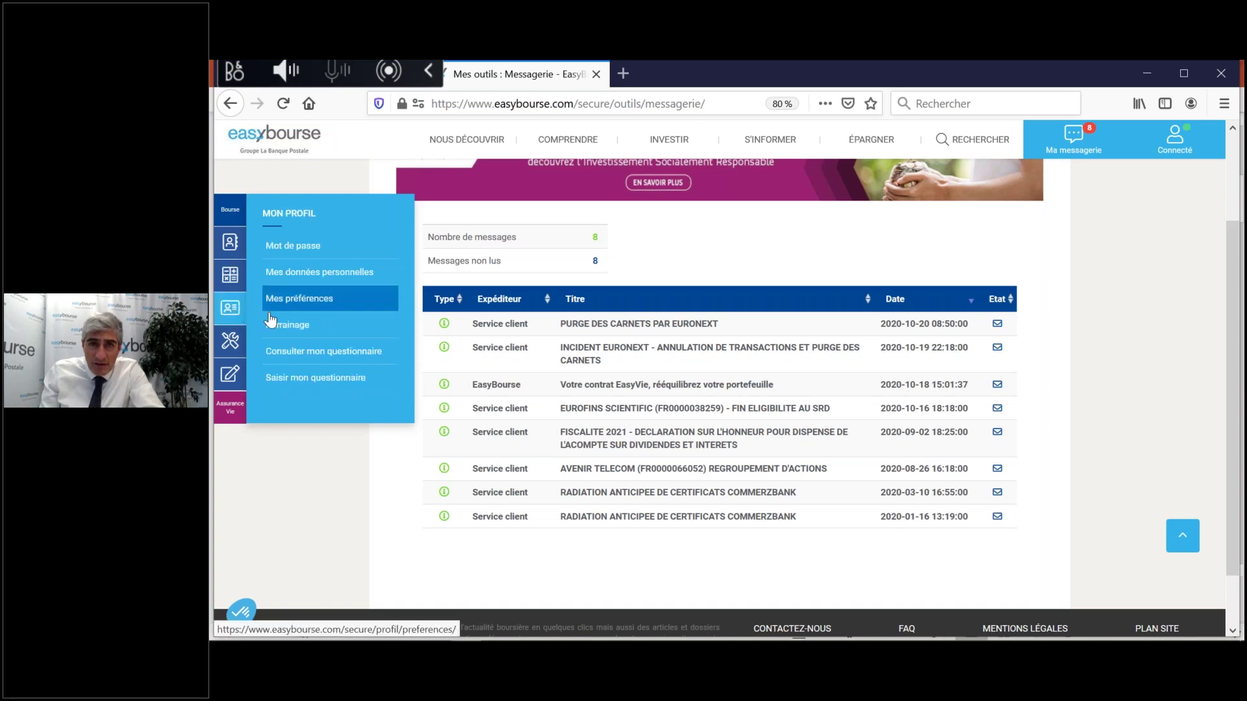
click(299, 278)
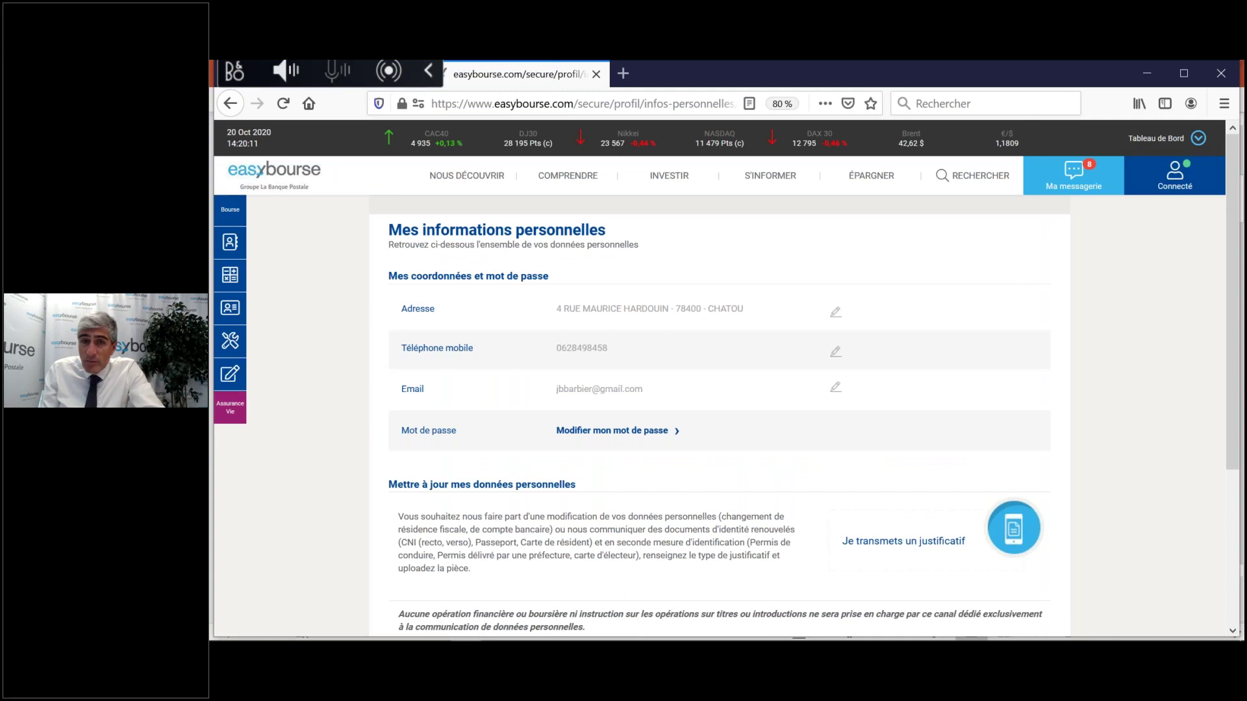
scroll(1237, 223, down, 2)
scroll(1237, 223, down, 1)
scroll(1229, 208, up, 3)
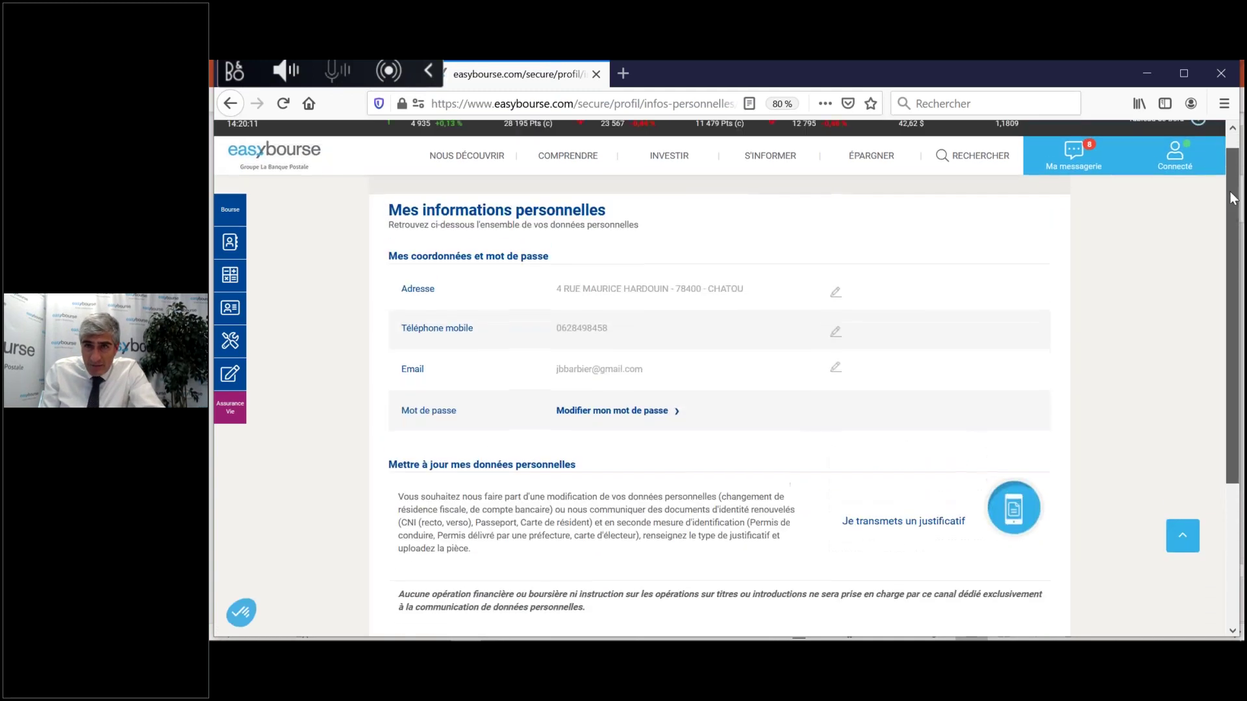
scroll(1232, 194, up, 1)
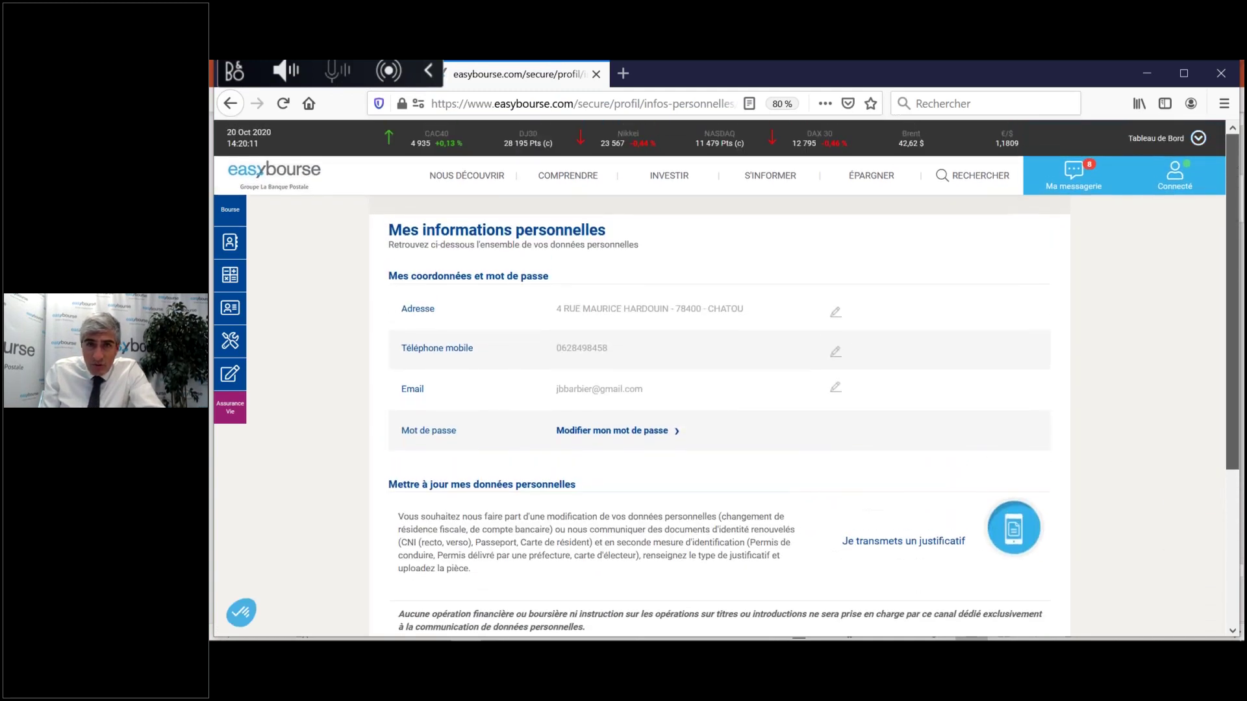
Step: Return to the EasyBourse home page and look through the CAC 40 chart, Palmarès, and Tendance du jour sections
click(234, 356)
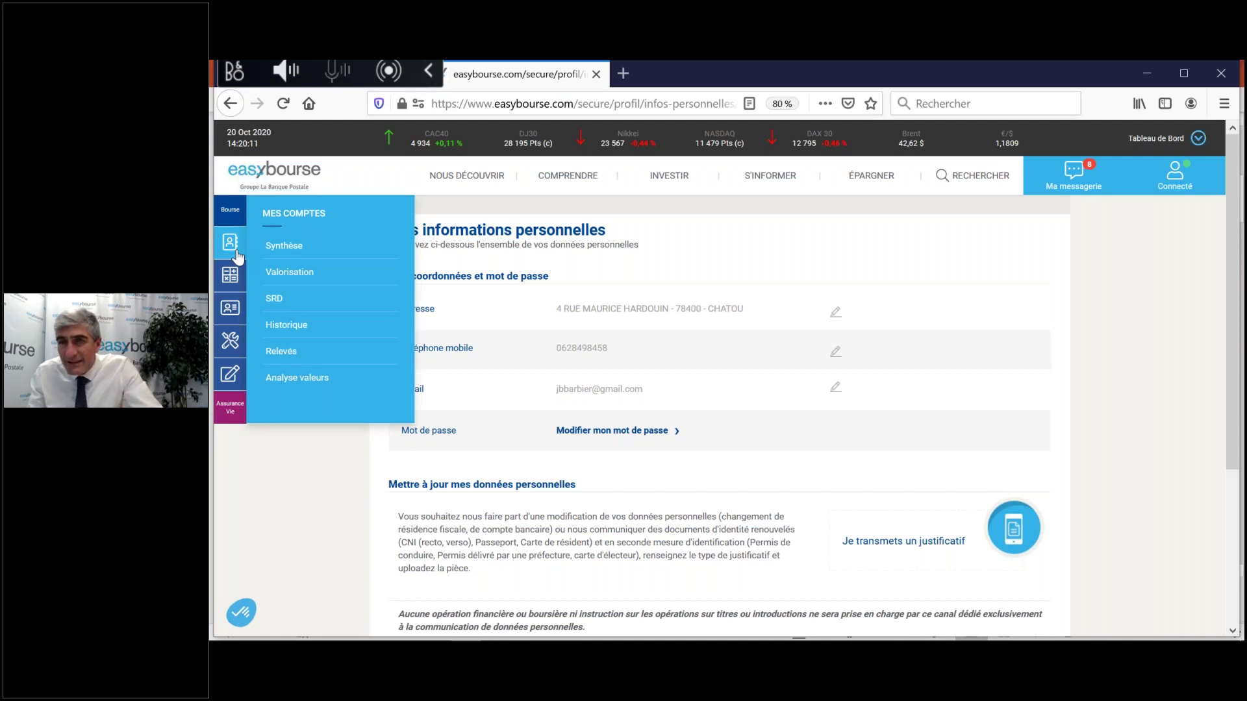
click(285, 175)
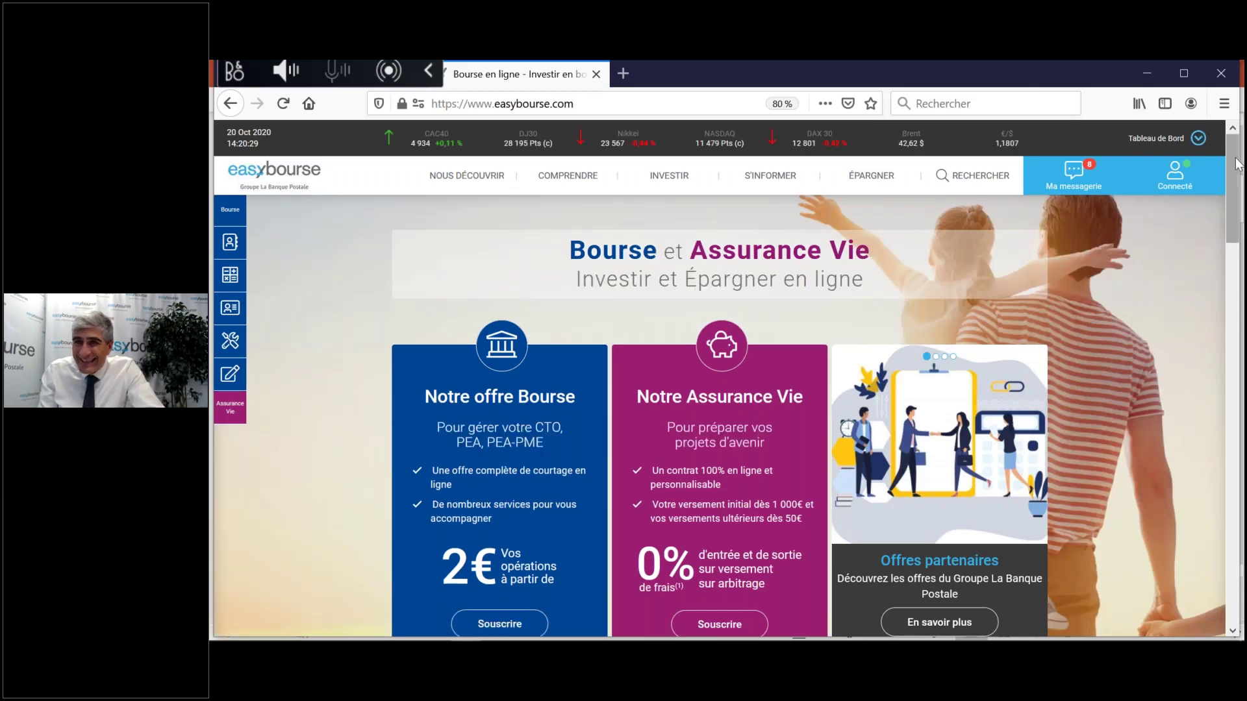
scroll(1241, 200, down, 3)
scroll(1242, 200, down, 2)
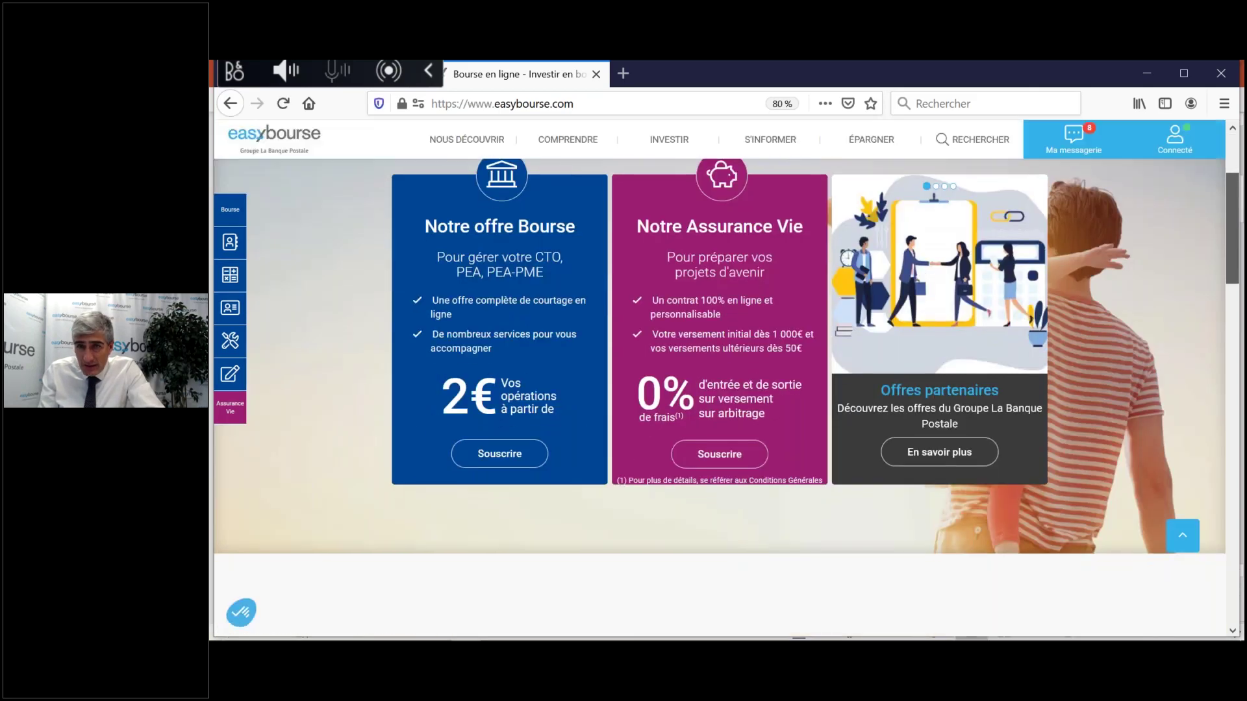
scroll(719, 396, down, 5)
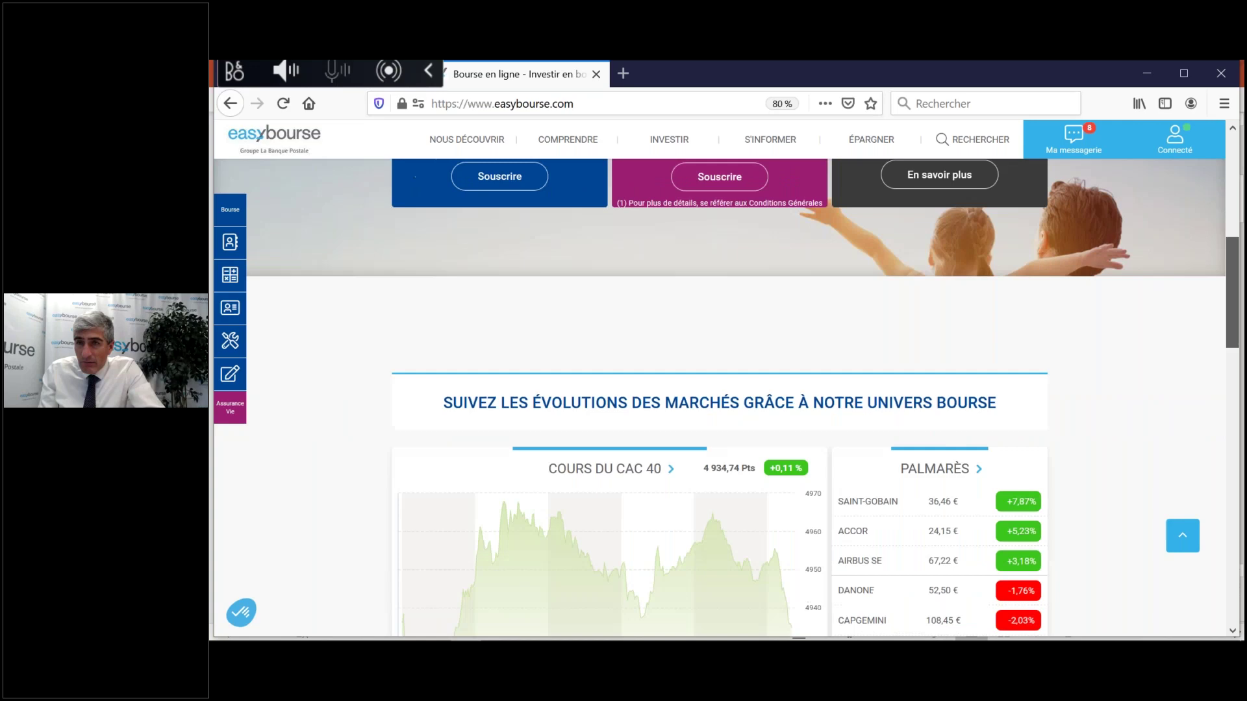
scroll(719, 396, down, 4)
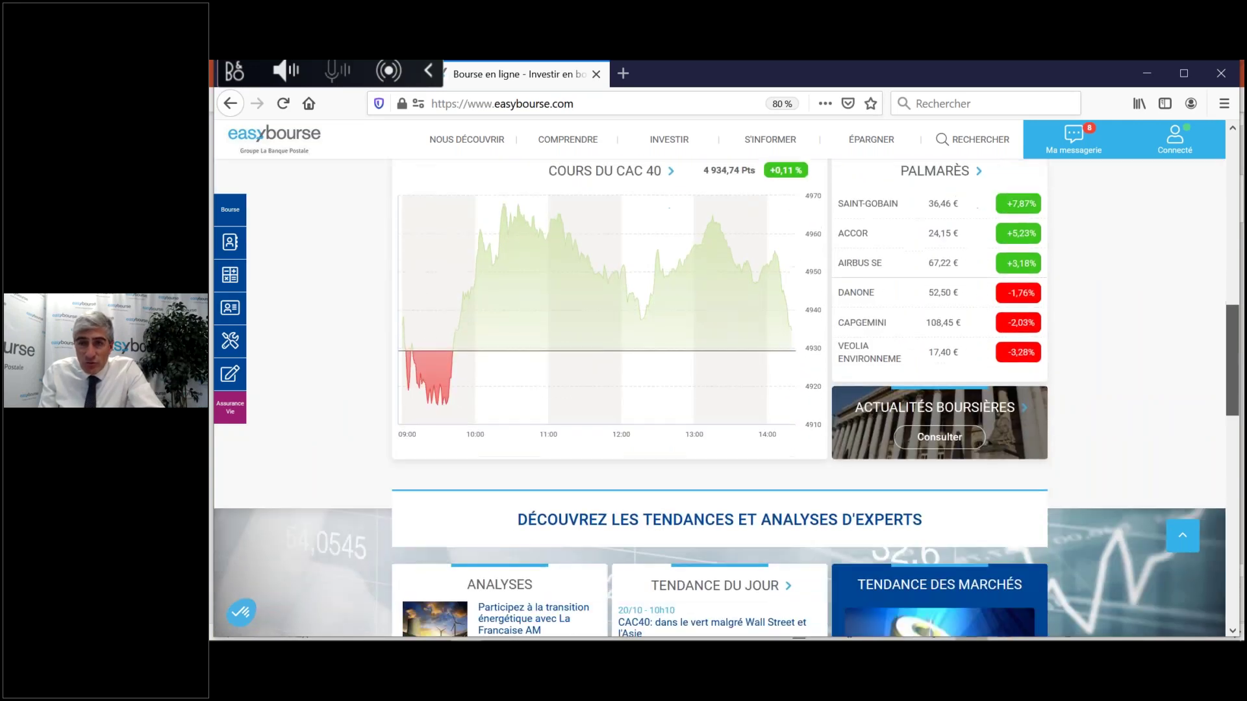
scroll(695, 363, down, 1)
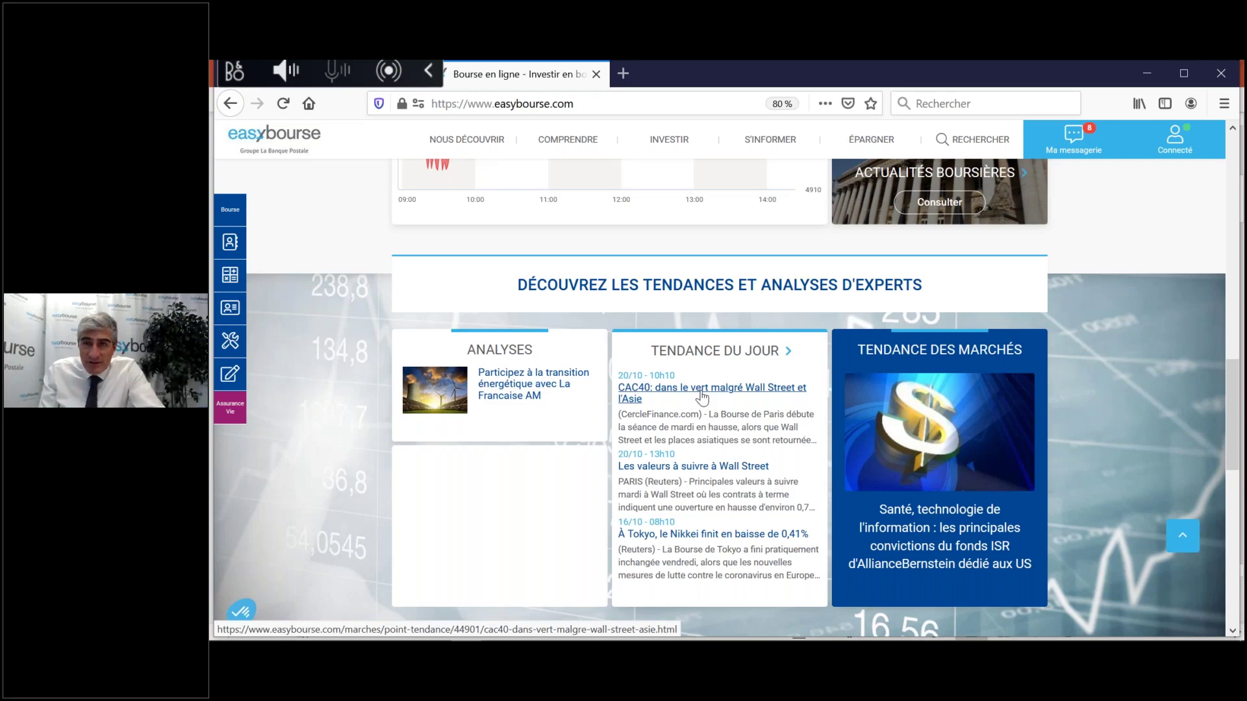
drag(1234, 370, 1208, 137)
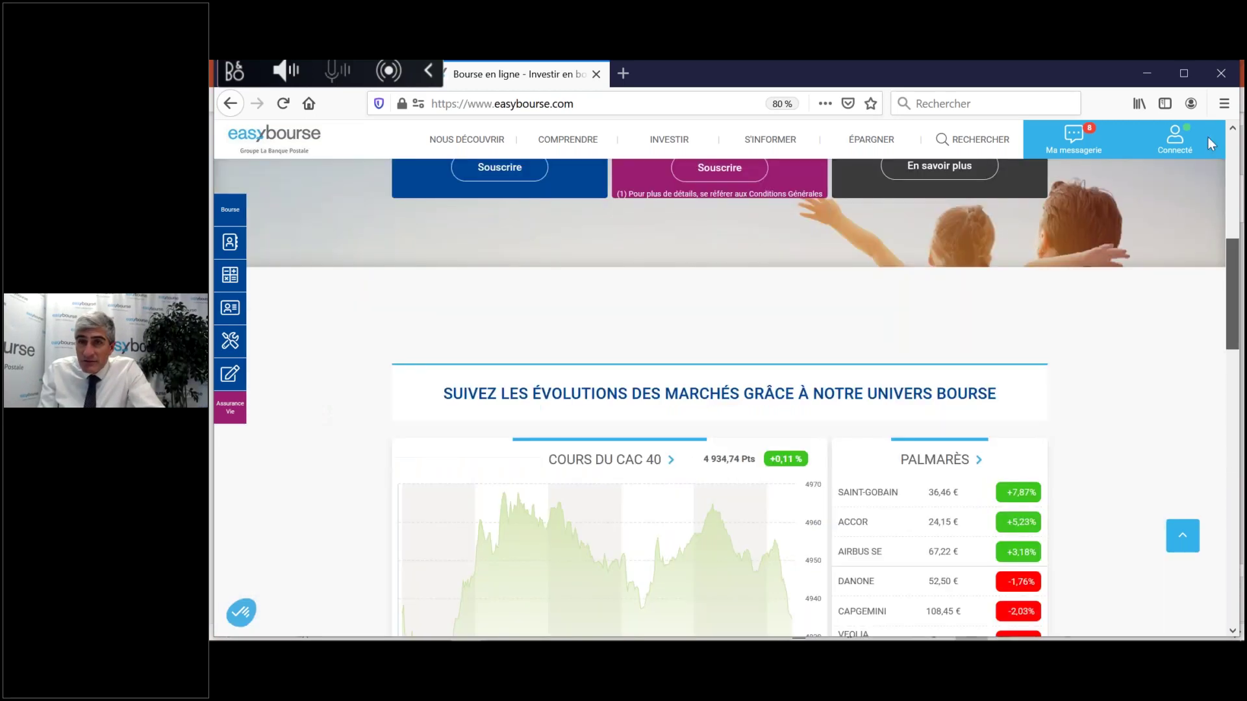
Step: Open the Calendriers page of Espace Marchés, look through the exchange closure dates, and open the Agenda of company results
mouse_move(767, 182)
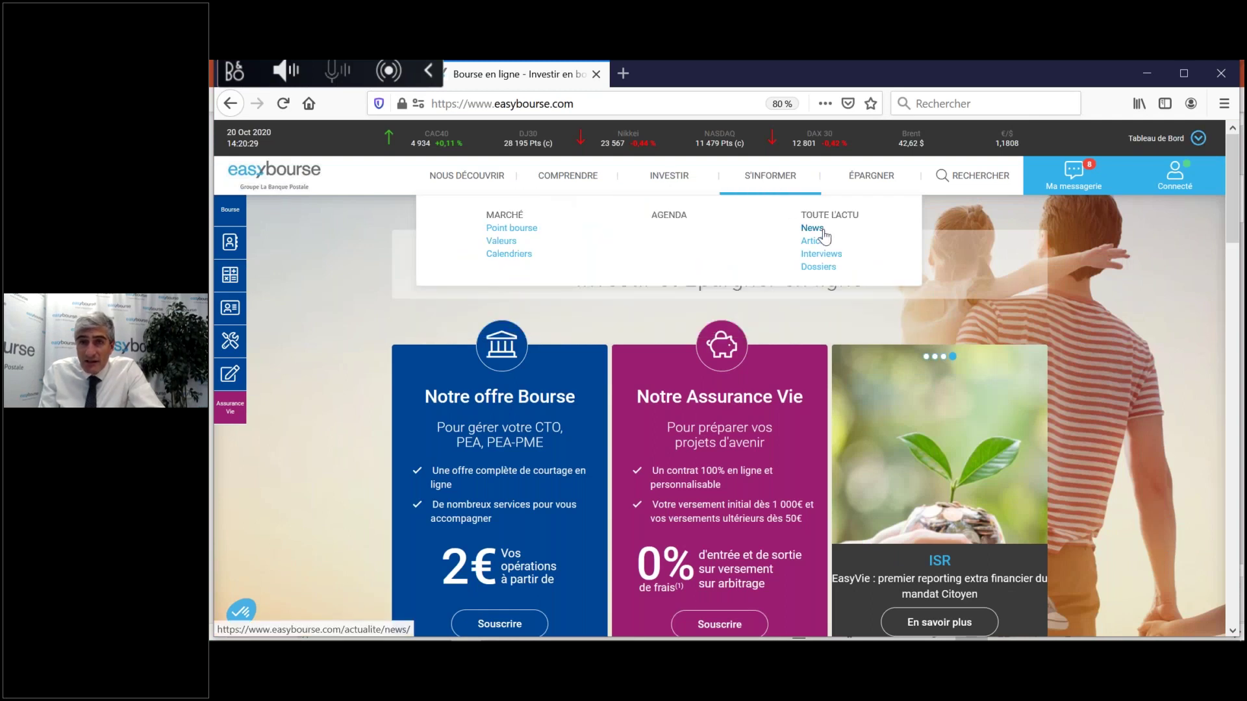
click(511, 254)
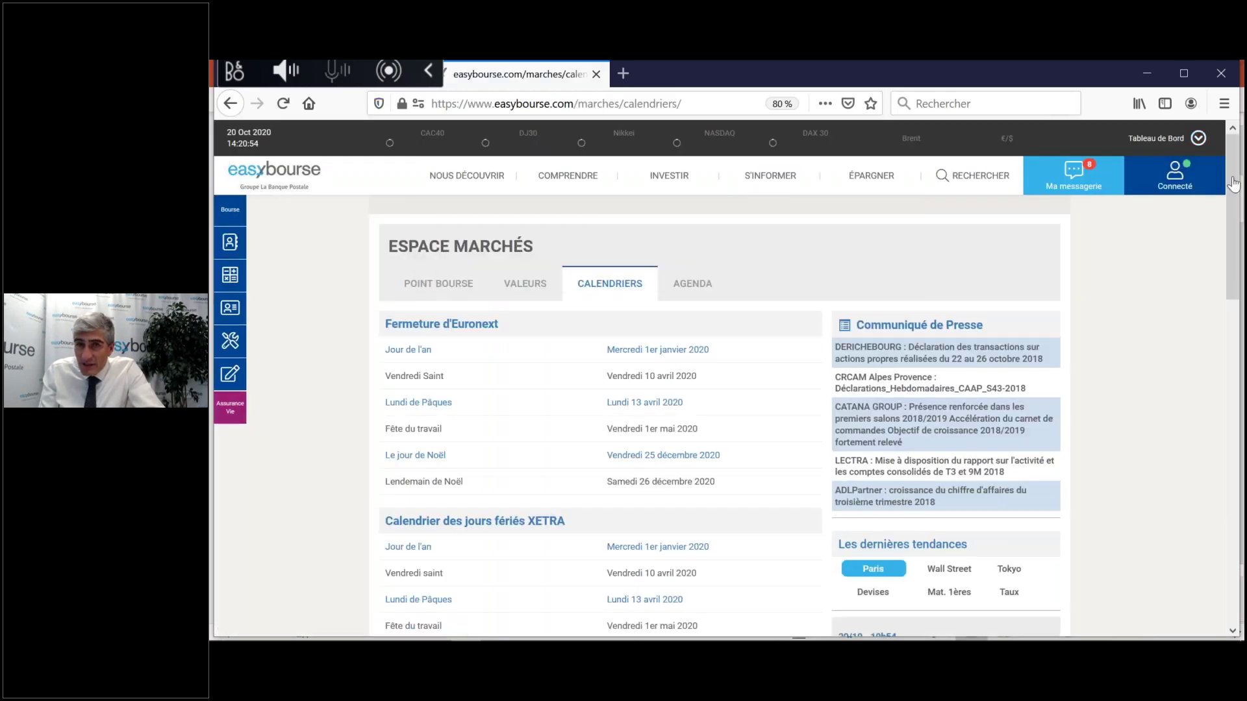
scroll(1240, 254, down, 3)
scroll(1240, 253, up, 3)
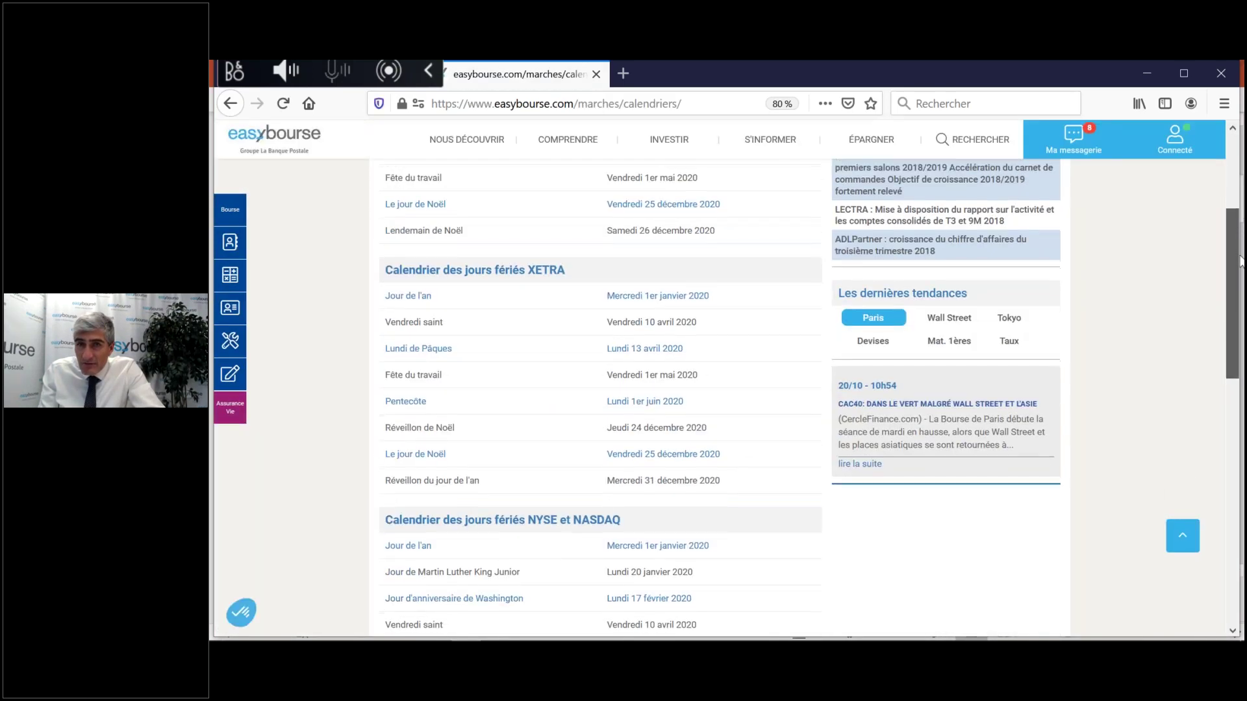
click(690, 289)
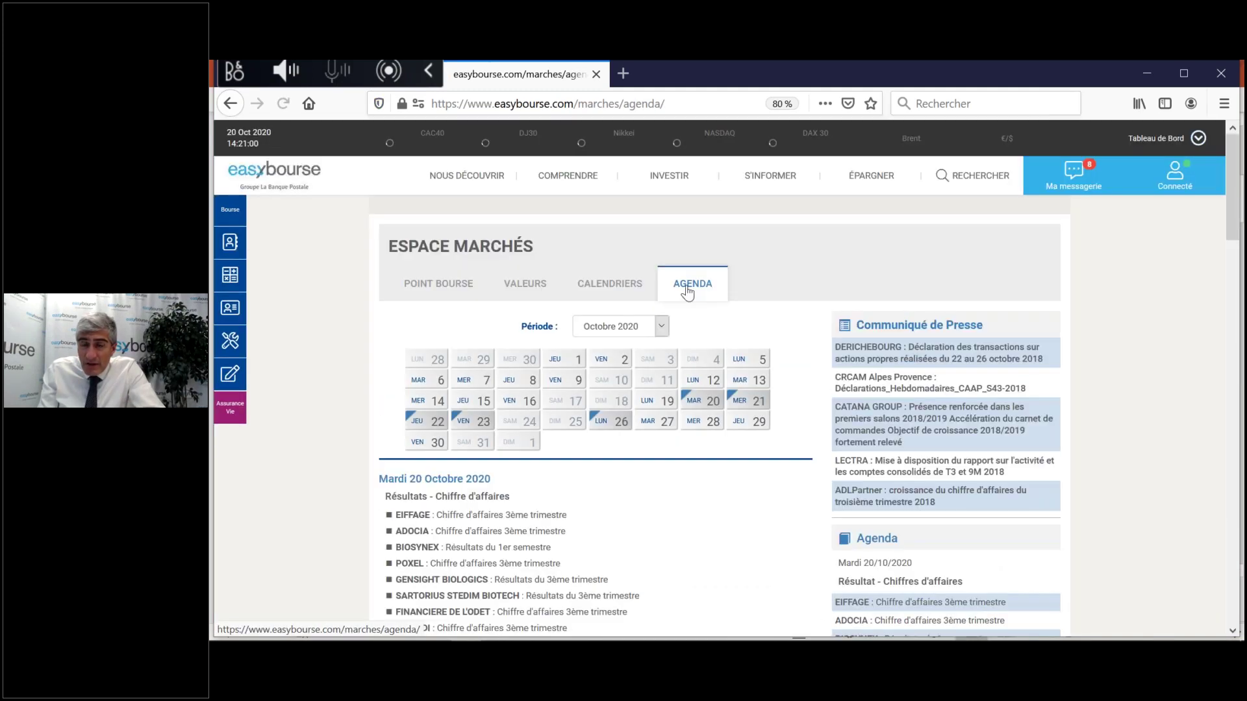
Step: Return to the home page and open the SAINT-GOBAIN quote page from the Palmarès list to view its intraday data
click(293, 182)
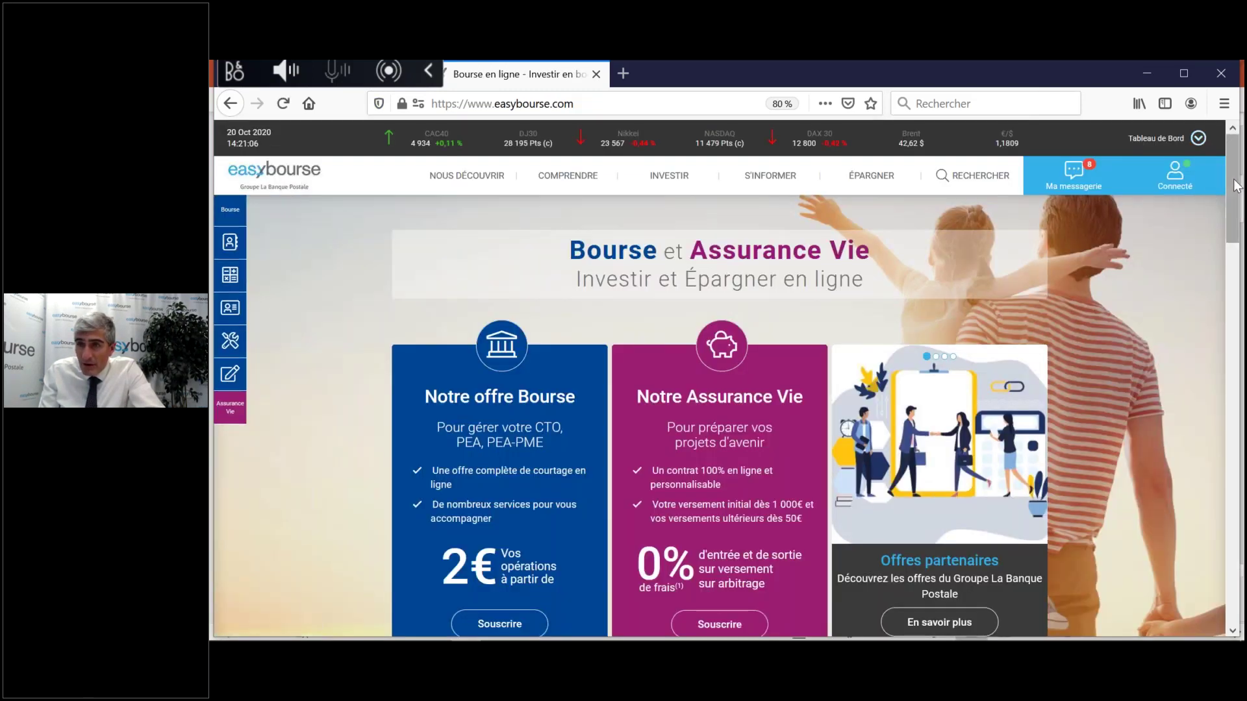
scroll(1236, 186, down, 6)
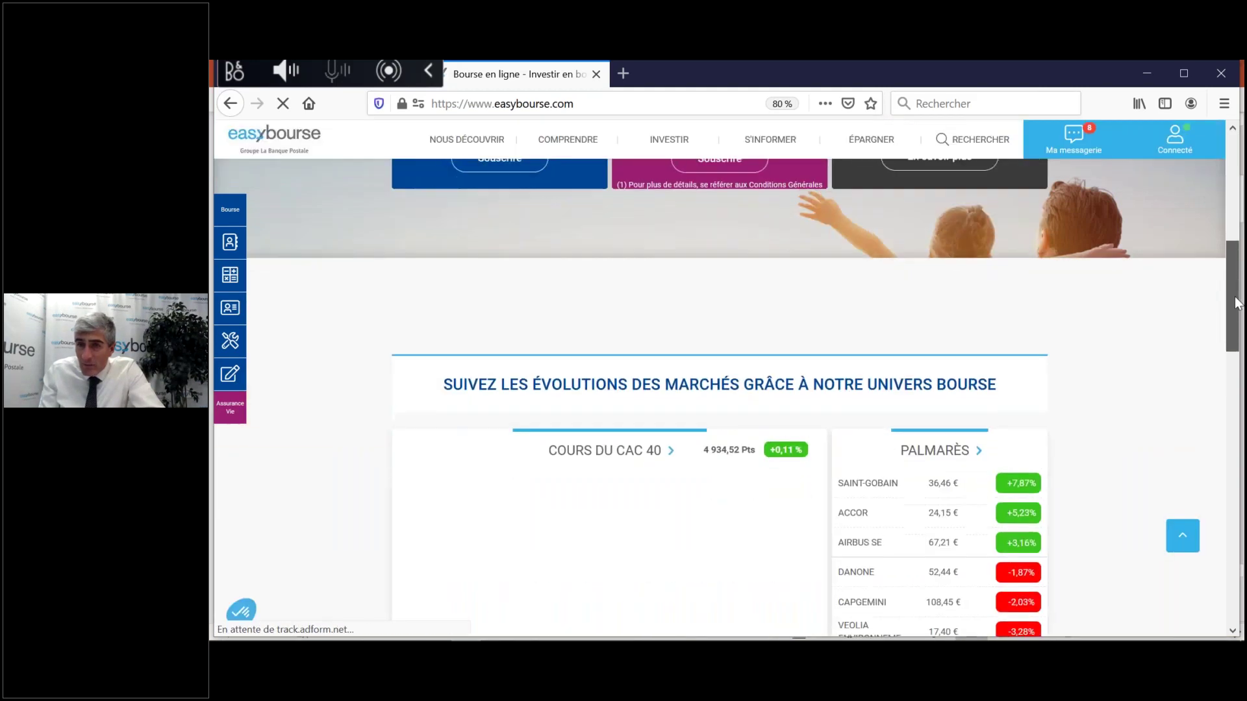
click(874, 486)
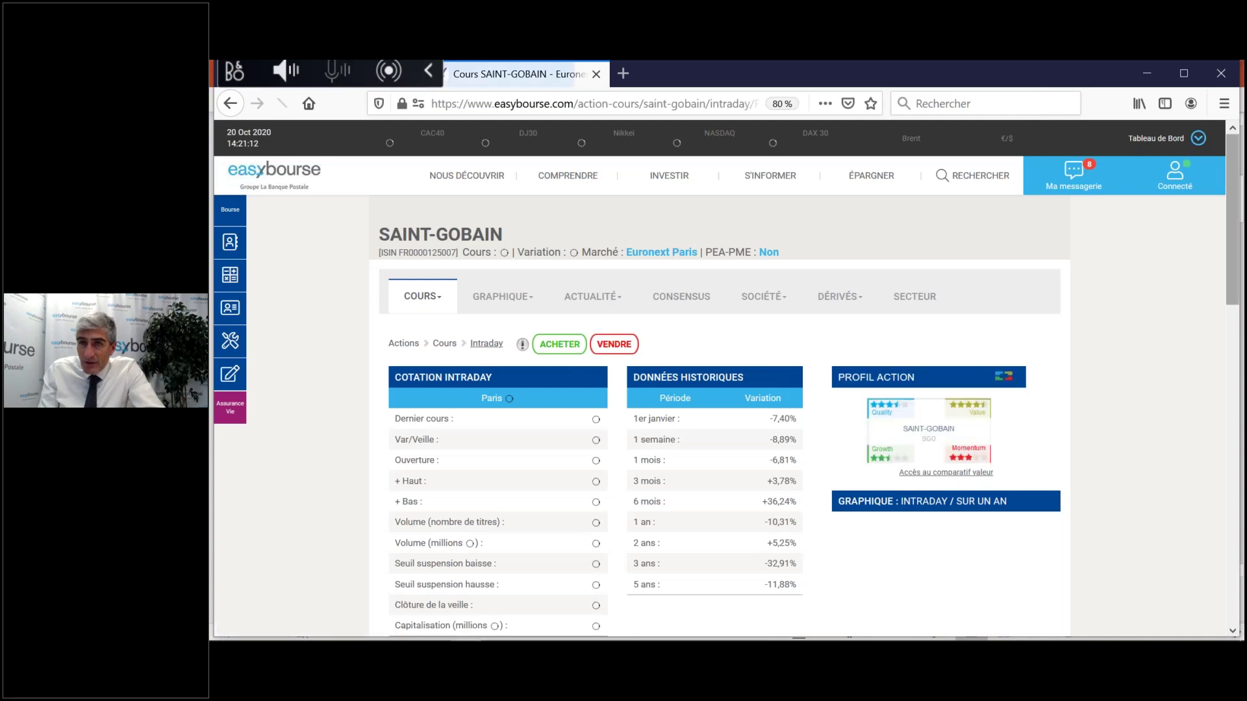
scroll(1237, 209, down, 1)
scroll(1237, 209, up, 1)
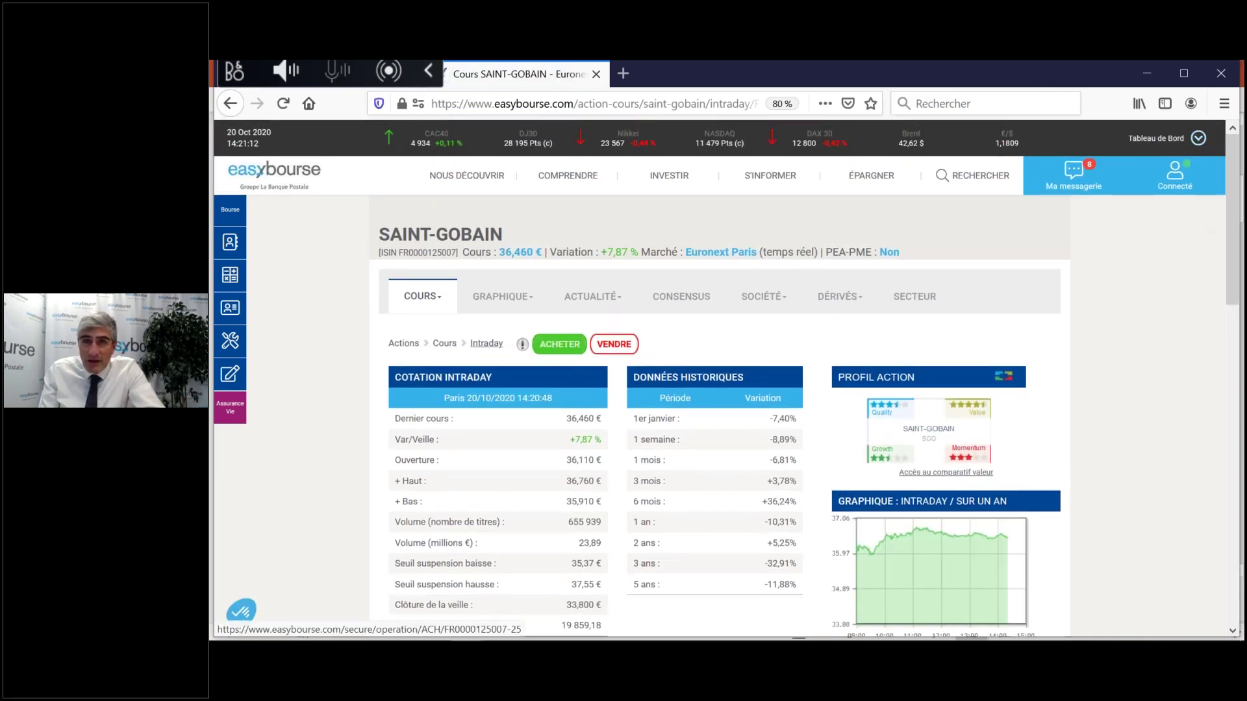
Step: Look over the Comprendre and Investir sections of the site navigation and open the site's search for securities or keywords
mouse_move(468, 188)
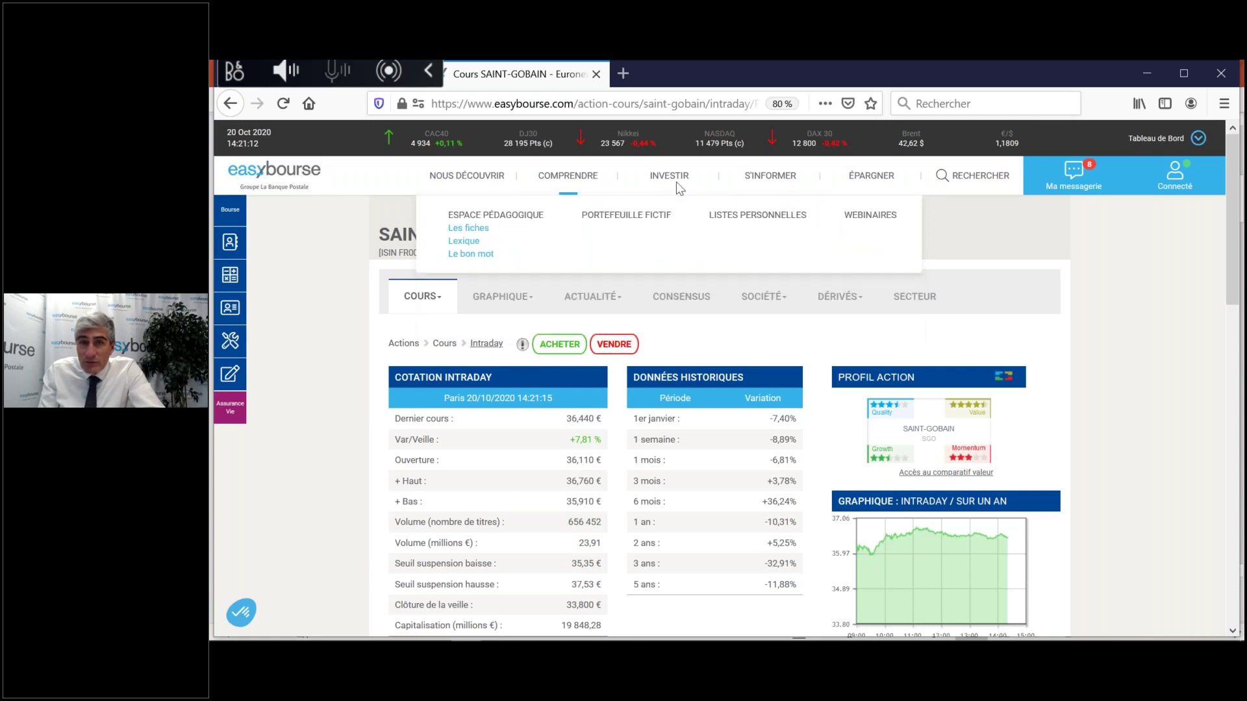
mouse_move(676, 182)
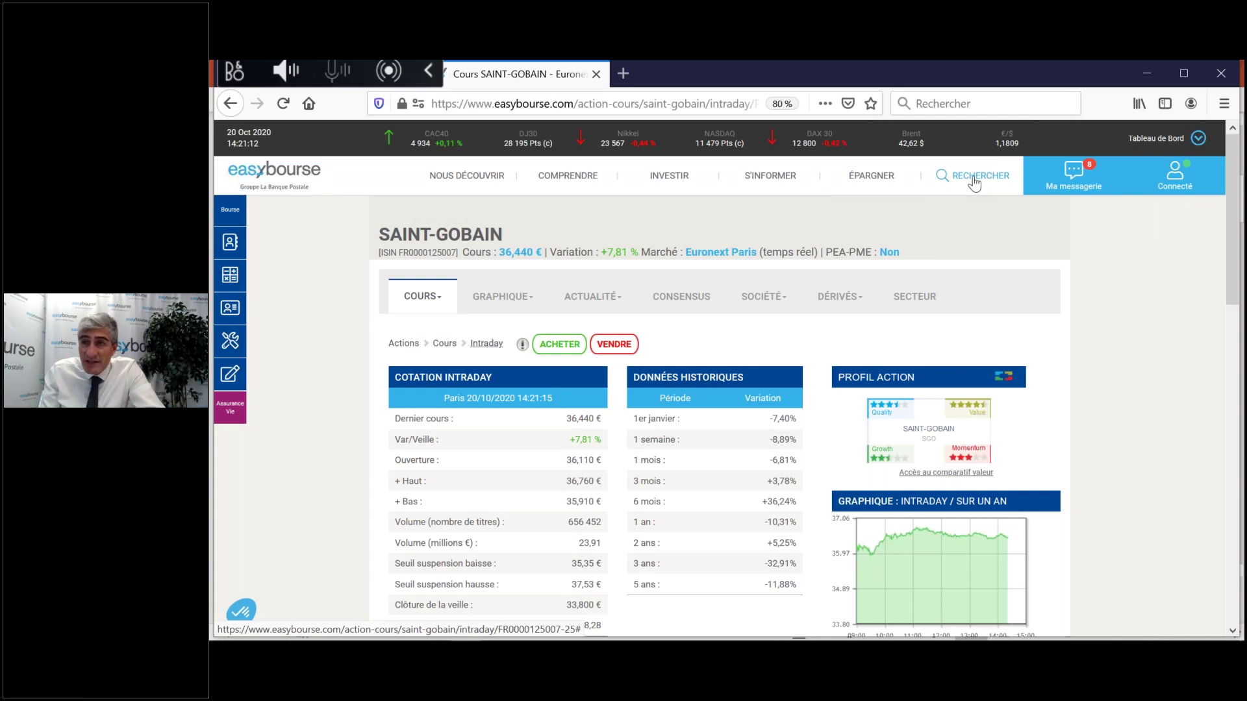
click(974, 185)
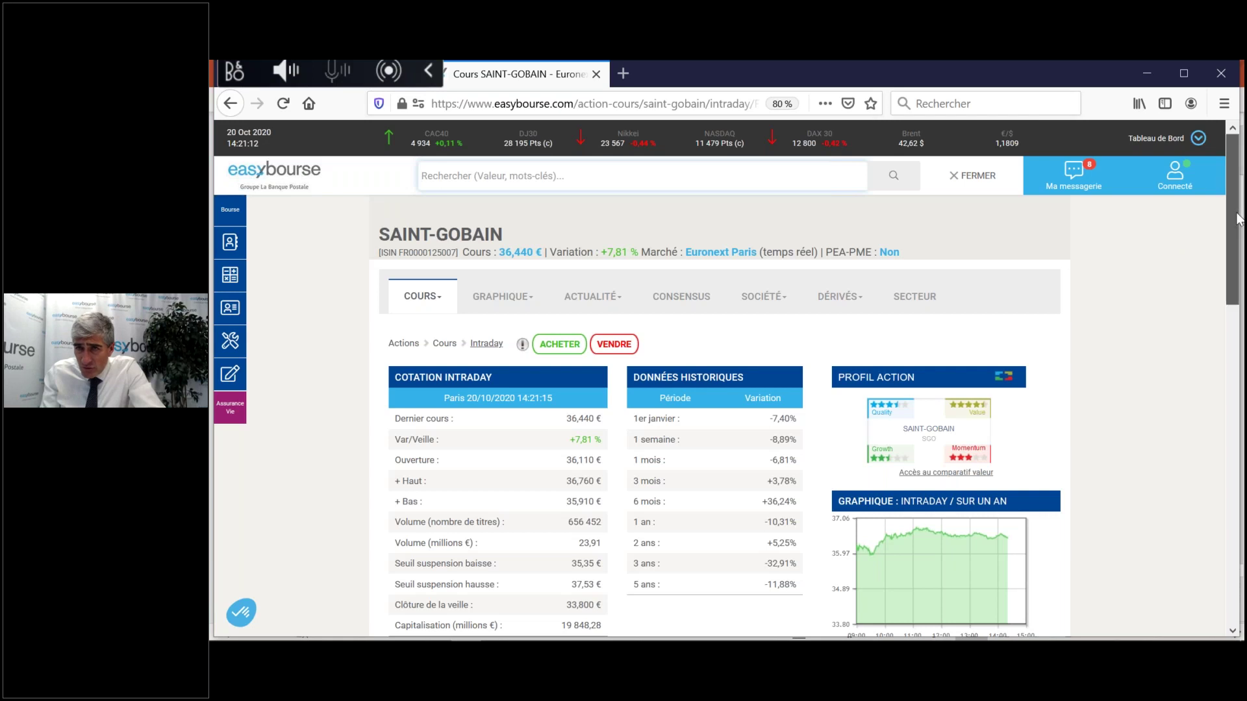
Step: Open Saint-Gobain's Profil société page and read through its presentation, company details and Données boursières
scroll(1239, 224, down, 1)
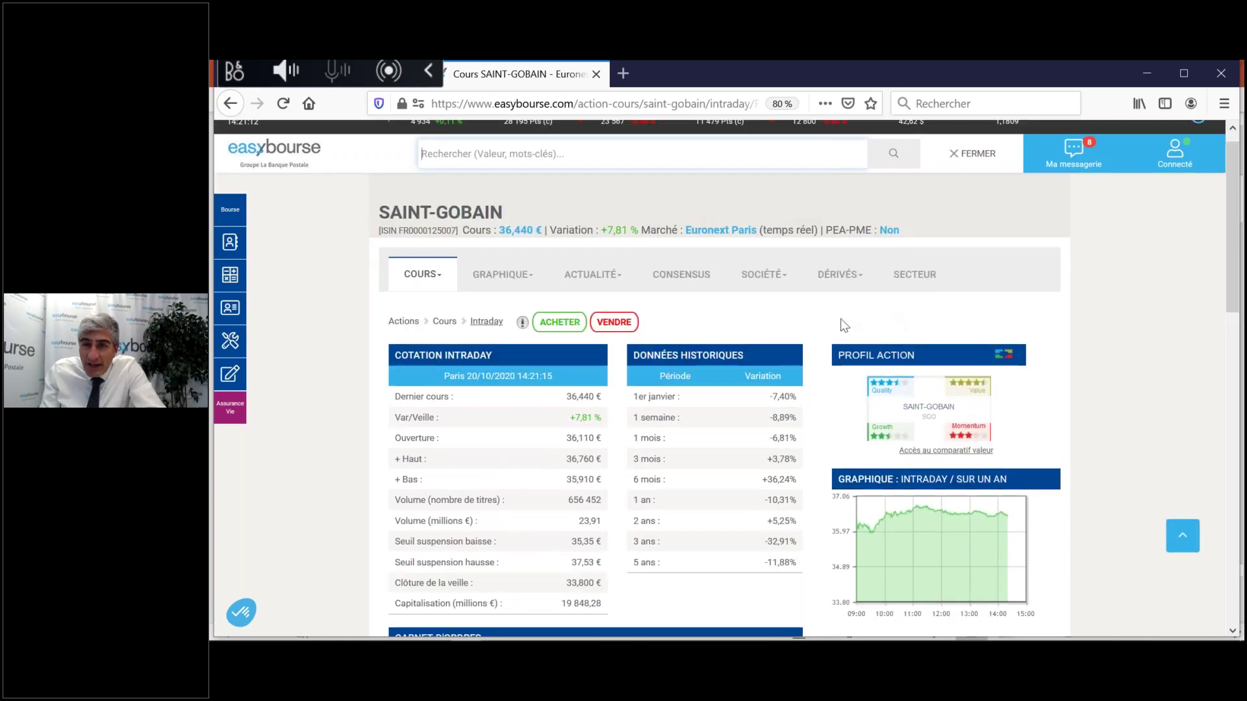
mouse_move(783, 278)
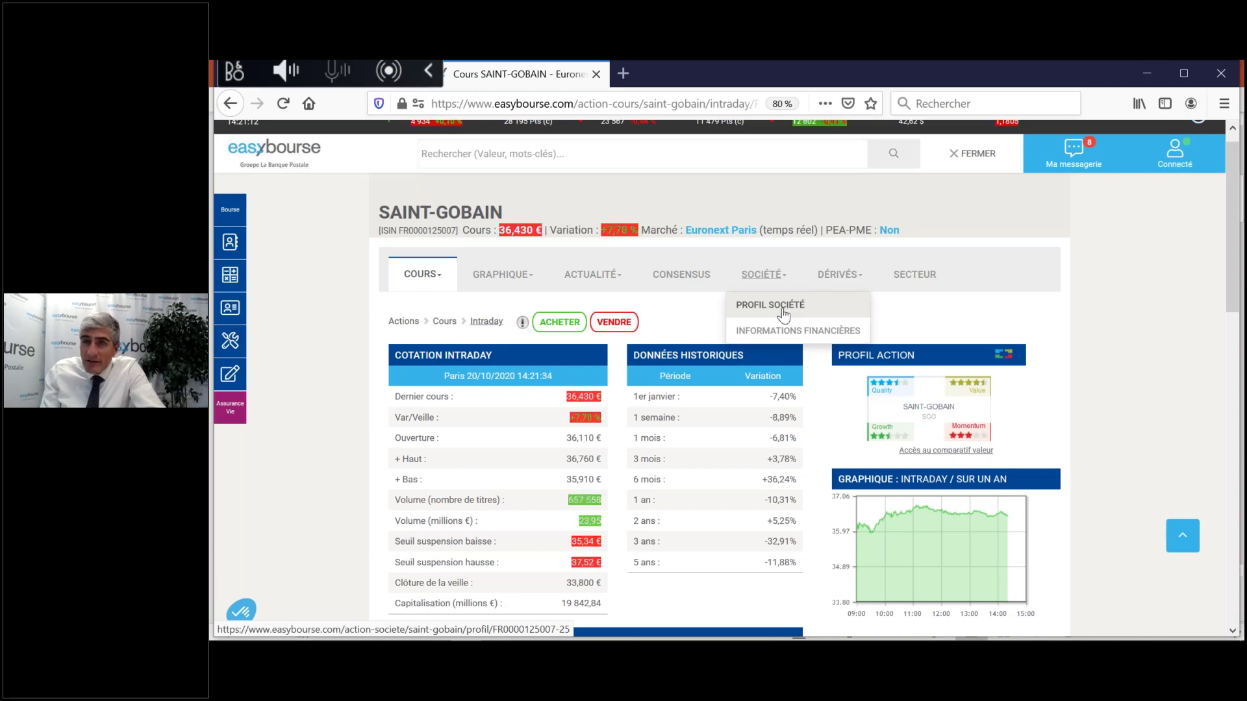
click(785, 312)
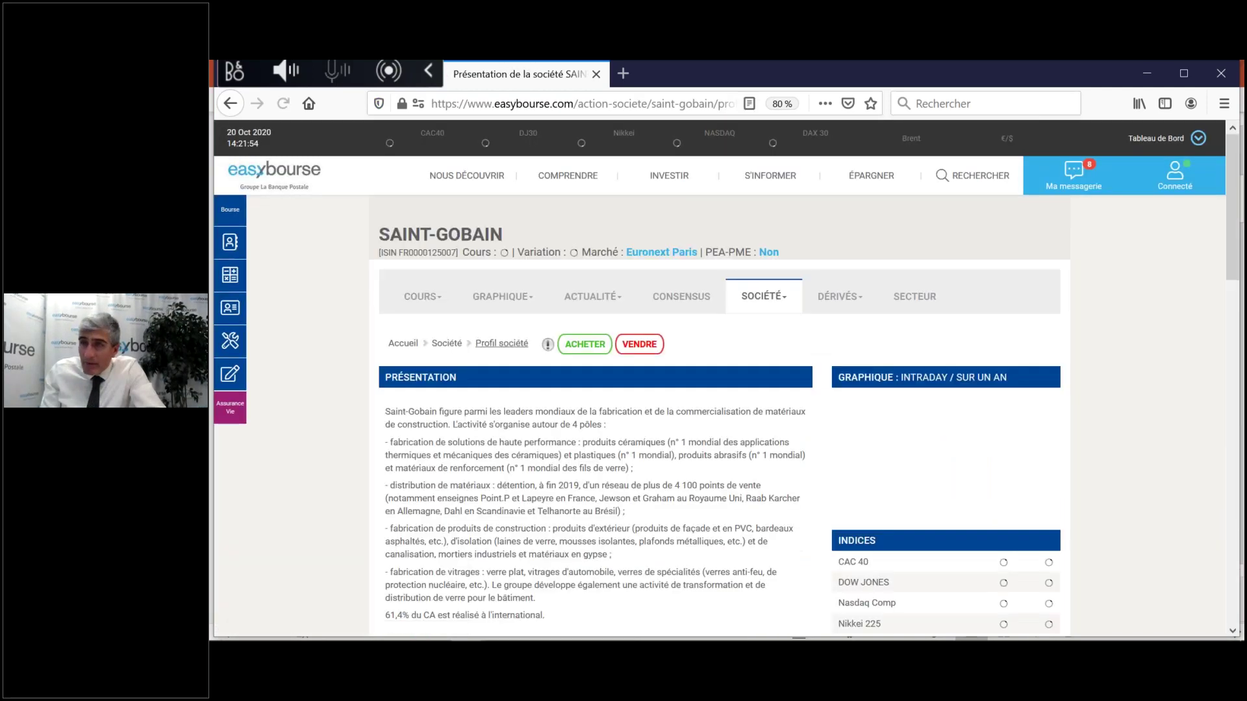
scroll(726, 377, down, 5)
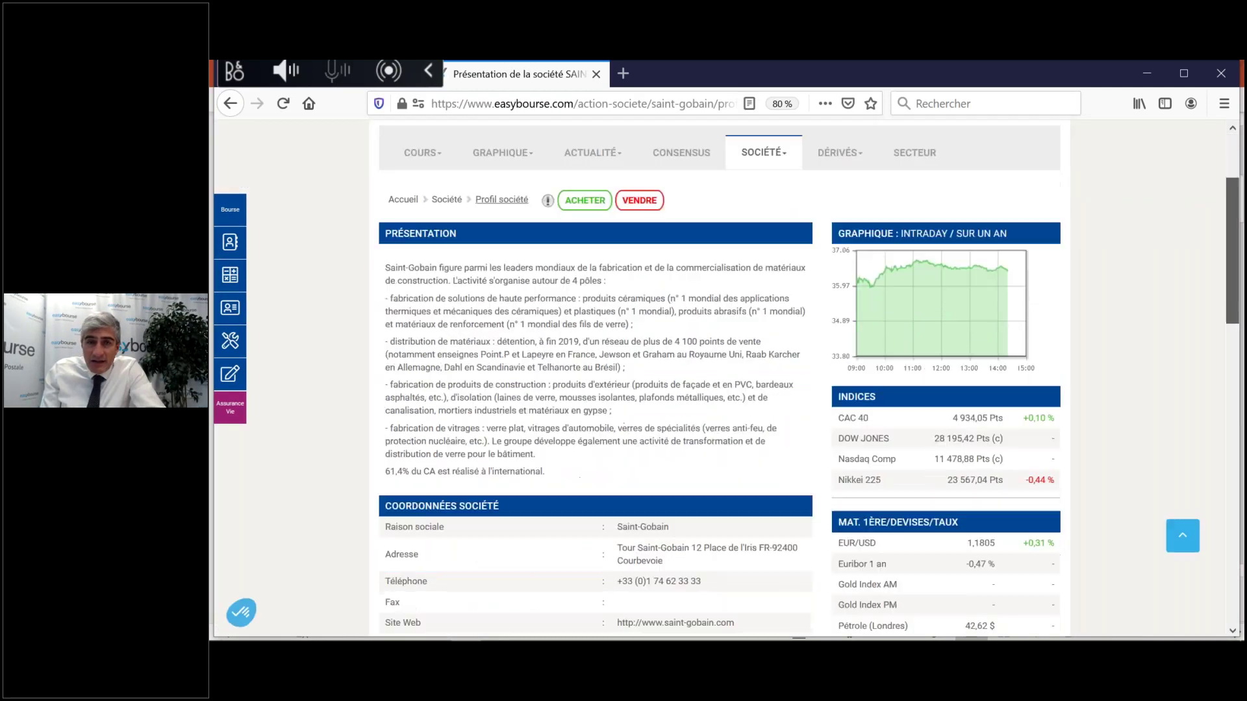
scroll(725, 376, down, 3)
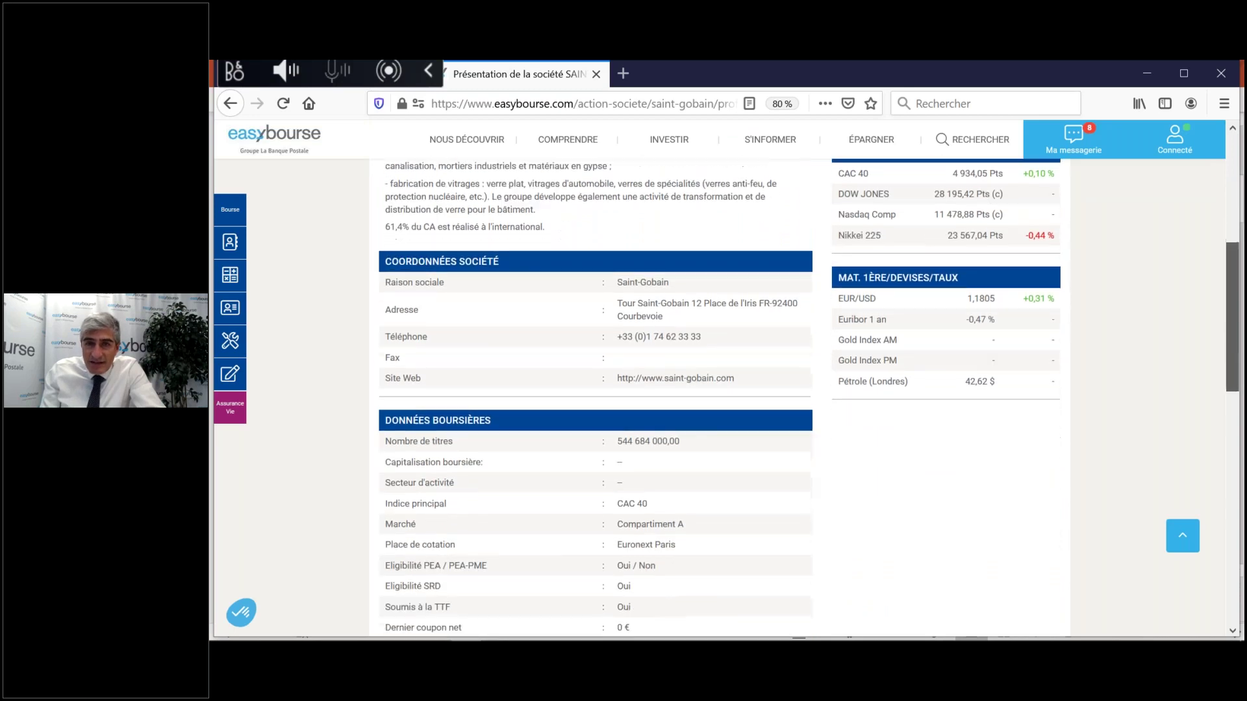
scroll(547, 355, down, 2)
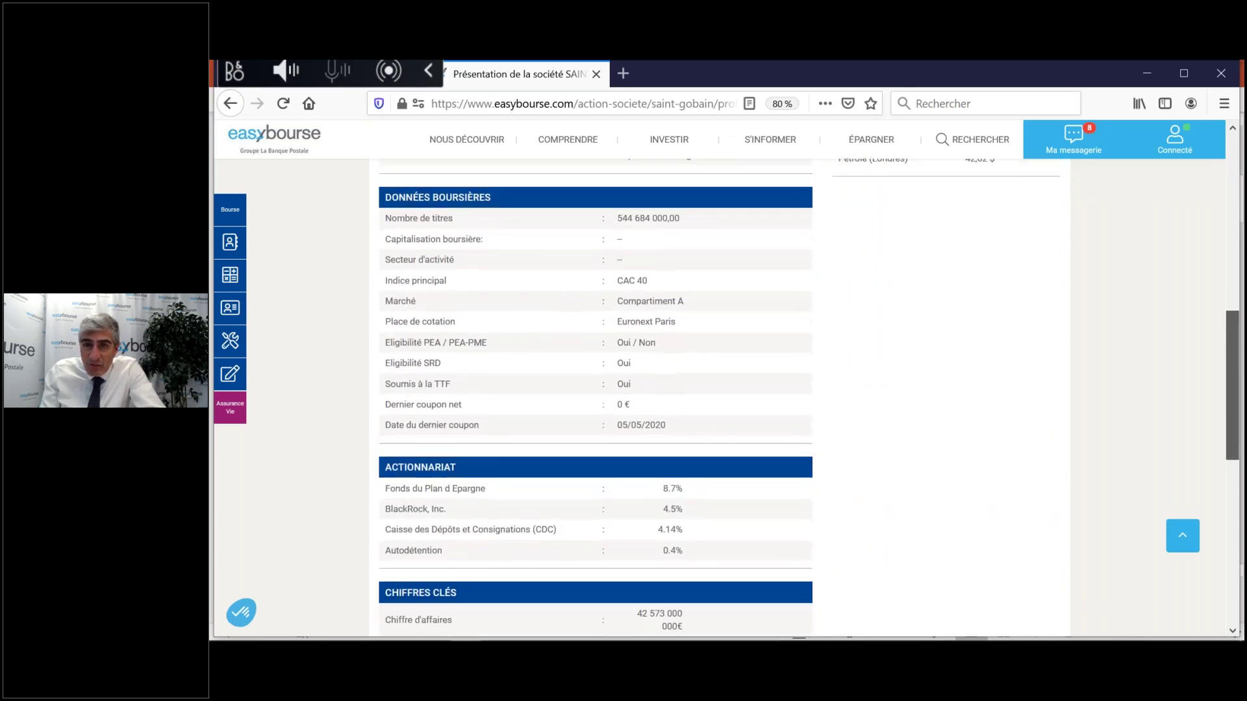
Step: Highlight the PEA and PEA-PME eligibility values, followed by the Soumis à la TTF row, in Données boursières
double_click(624, 318)
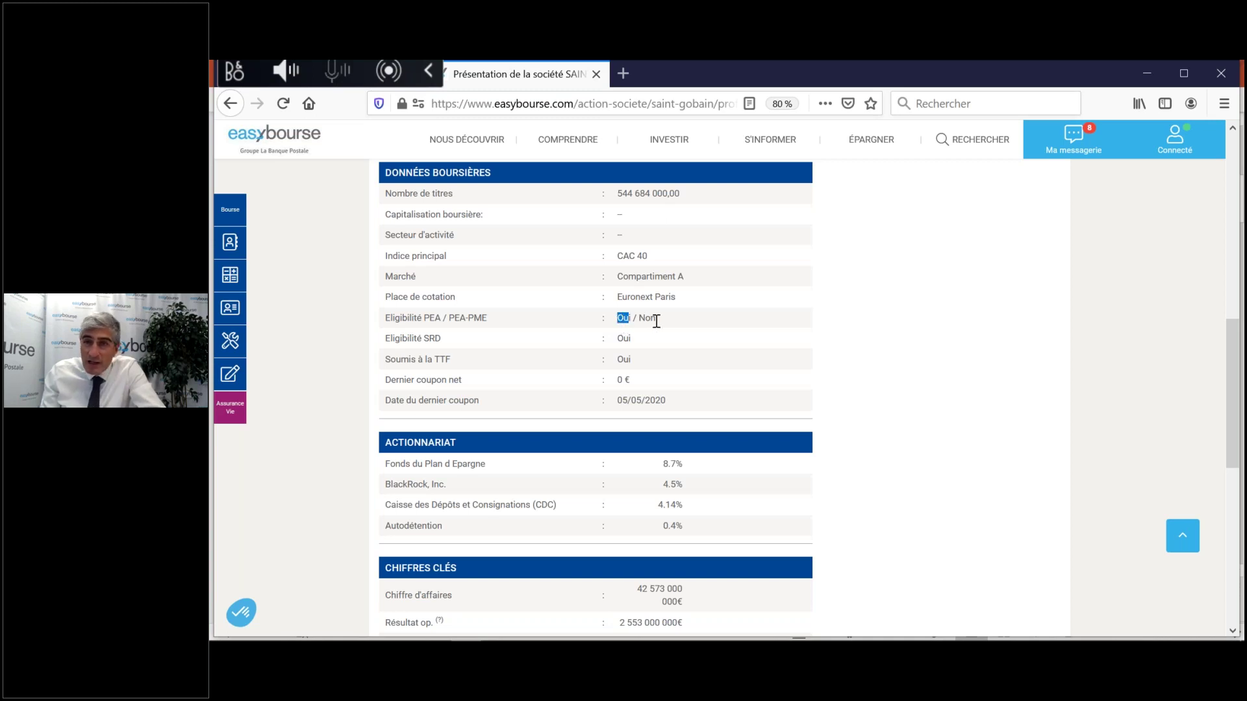
drag(661, 323, 644, 322)
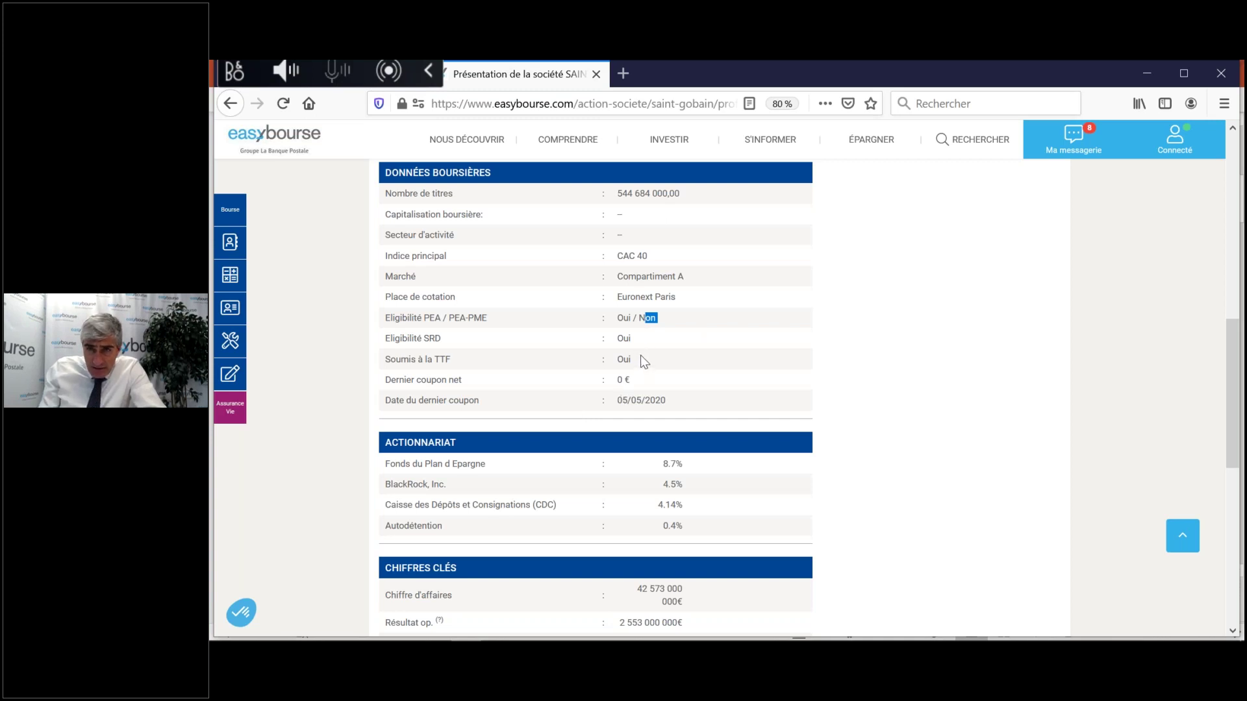
drag(634, 339, 381, 365)
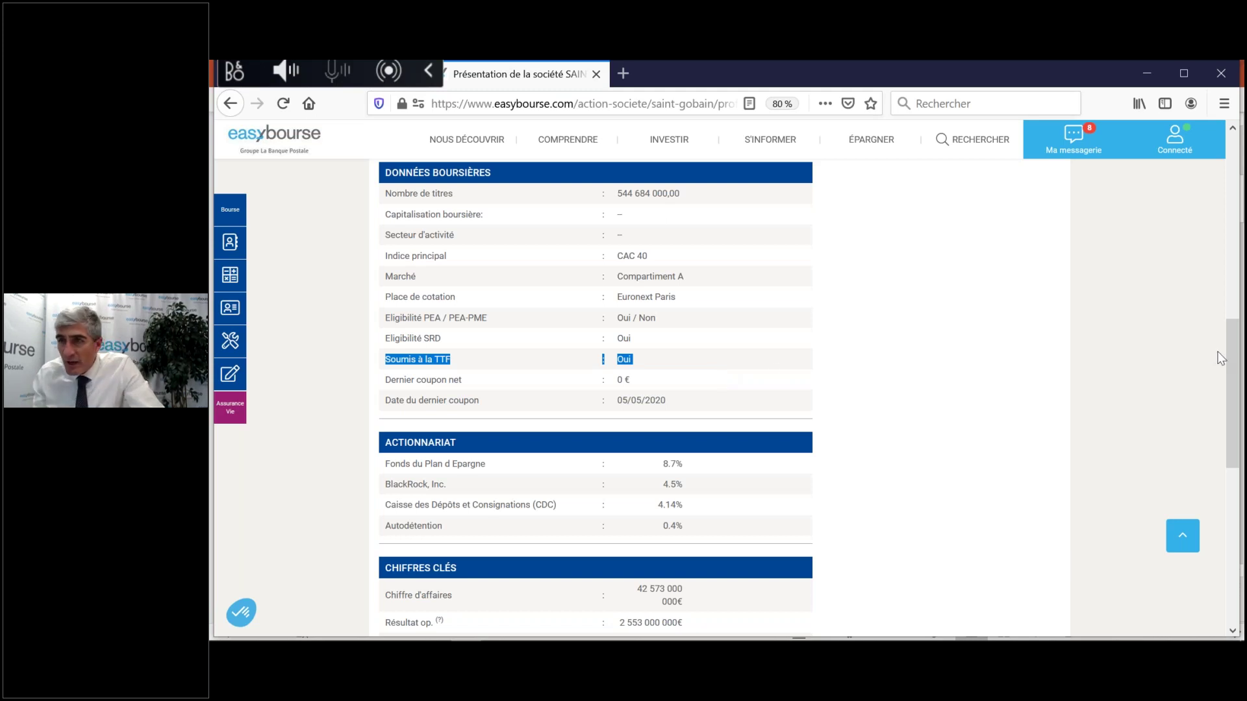
Step: Examine the Coordonnées société, Données boursières, Actionnariat and Chiffres clés sections, and point out the Soumis à la TTF row again
drag(1235, 354, 1240, 285)
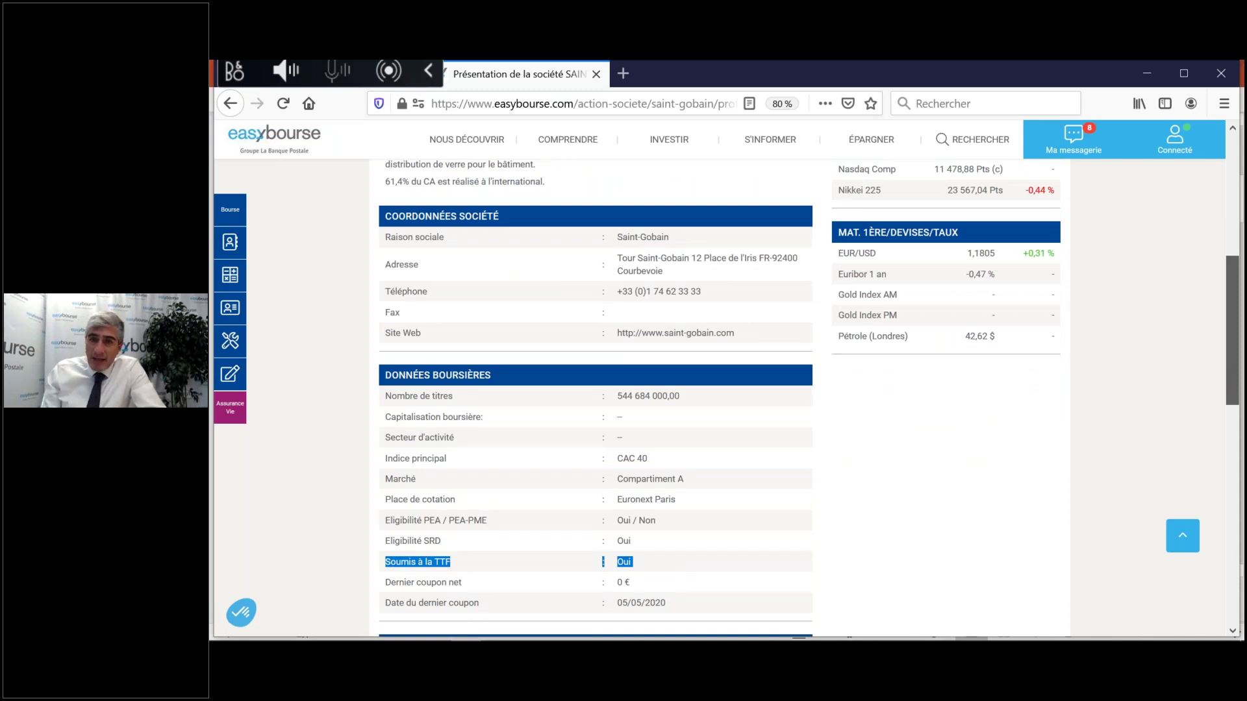
scroll(721, 397, down, 1)
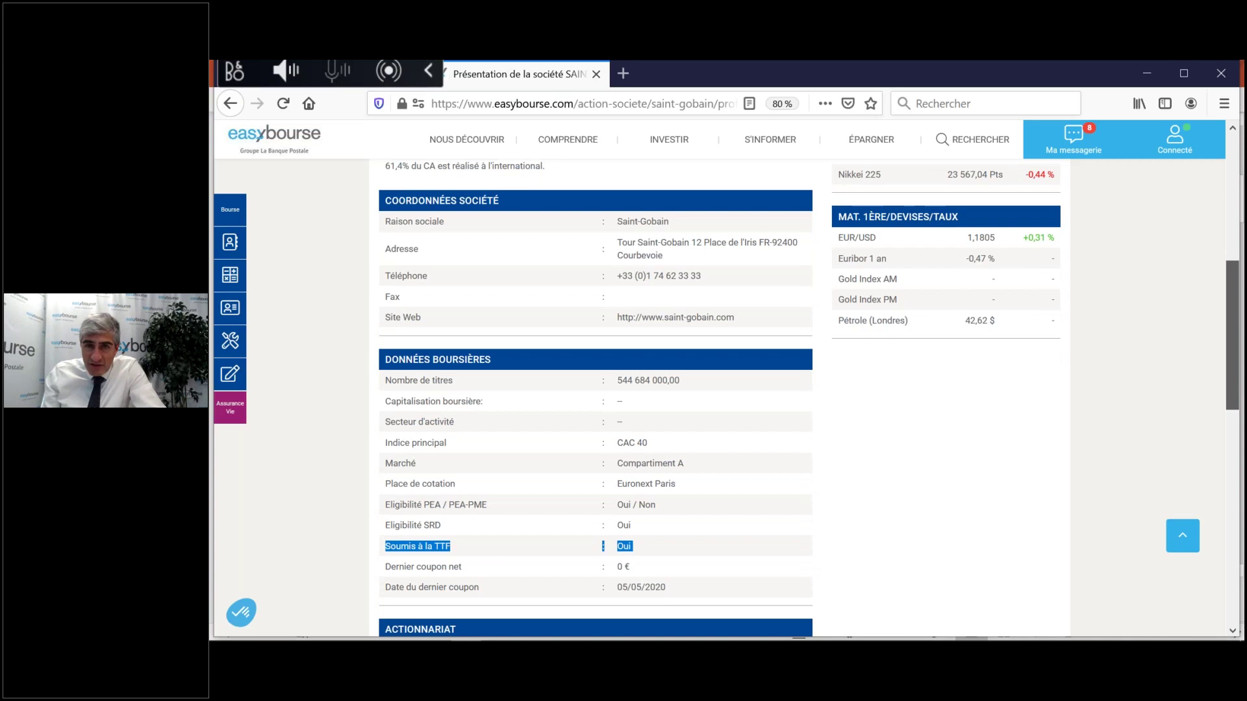
scroll(809, 399, down, 2)
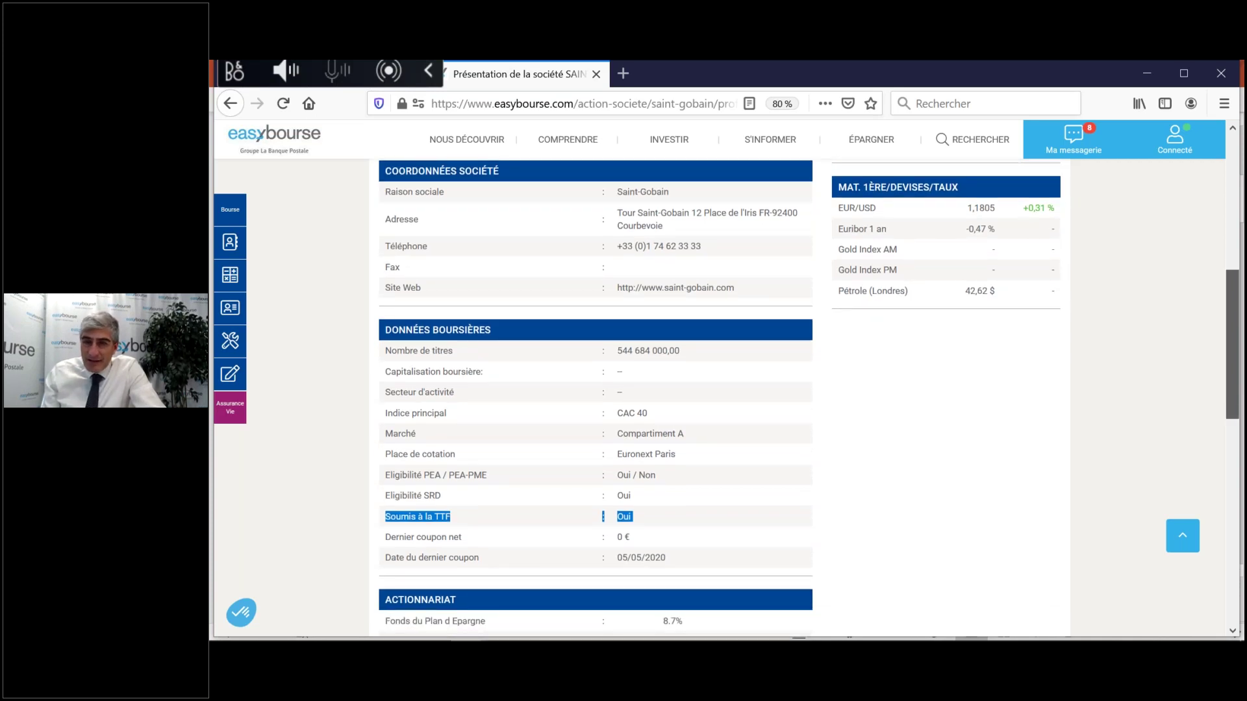
scroll(808, 398, down, 2)
scroll(808, 397, down, 1)
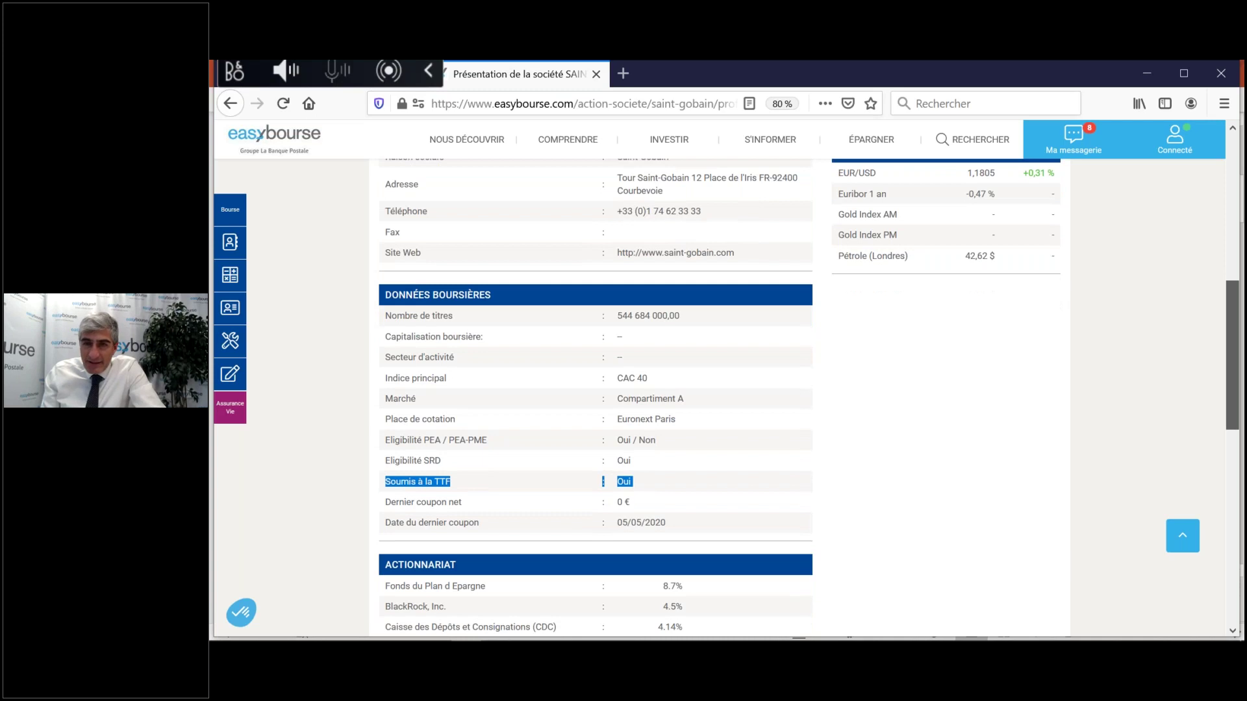
scroll(808, 397, down, 3)
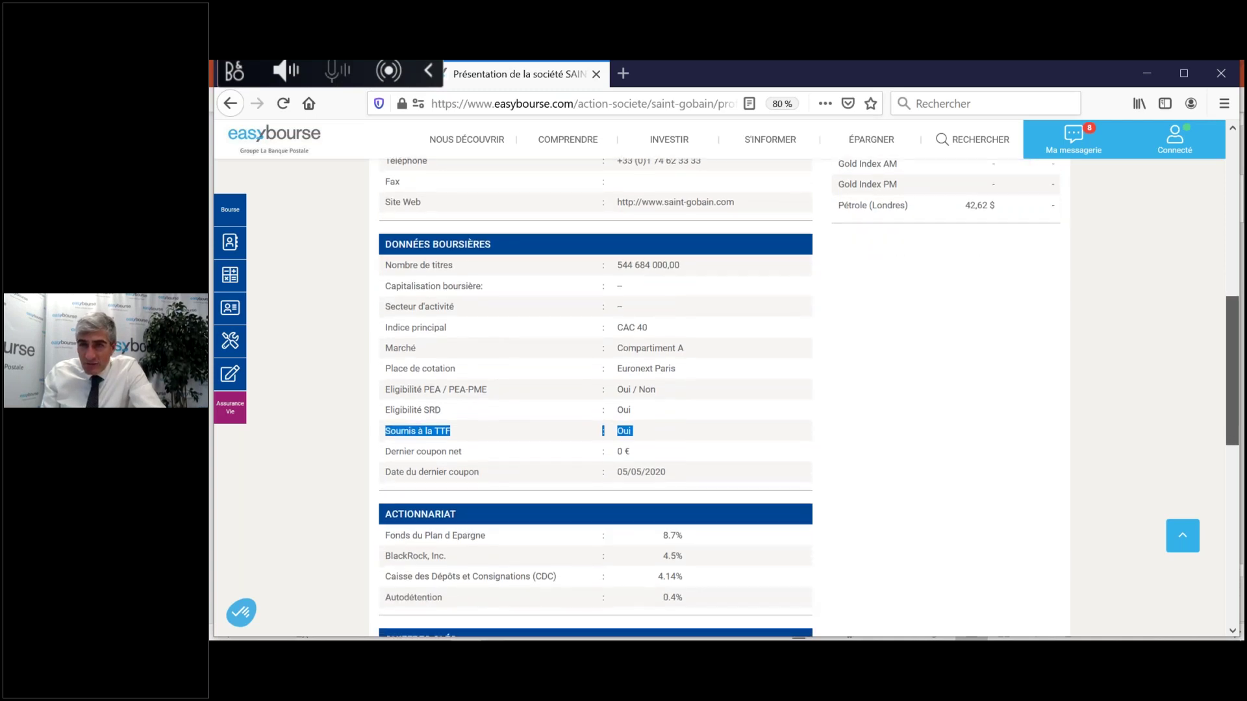
scroll(809, 397, down, 2)
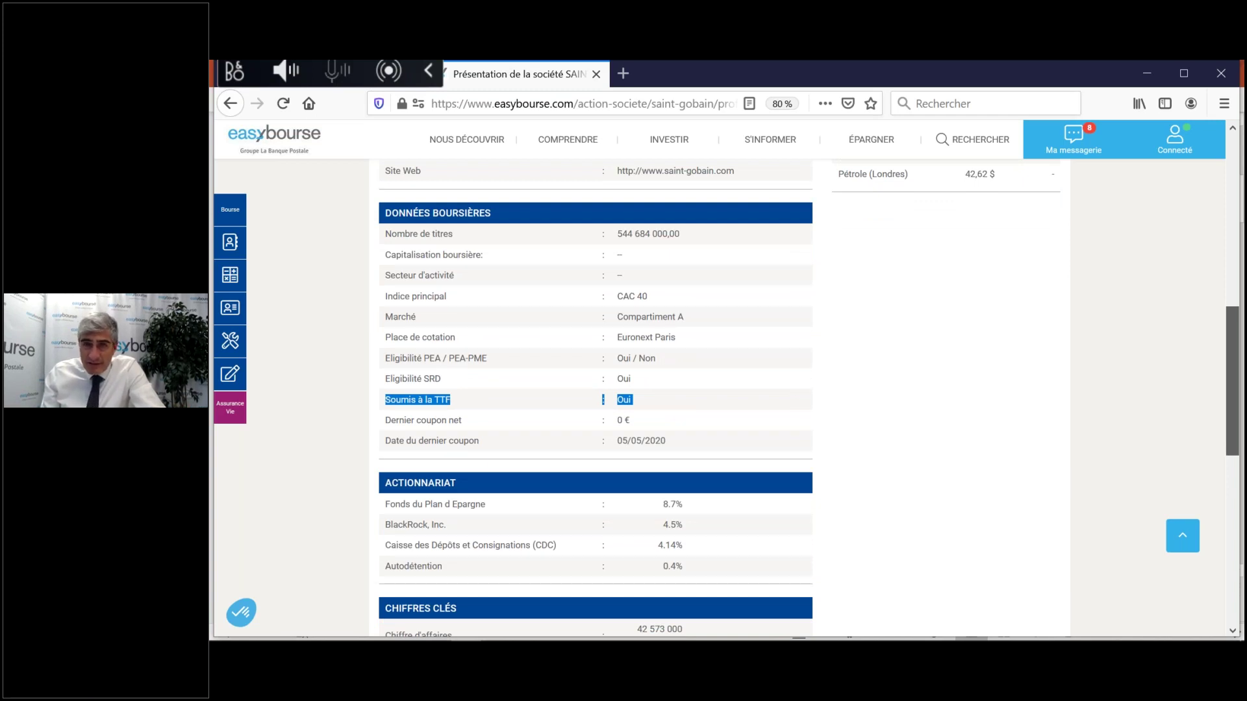
scroll(808, 397, down, 5)
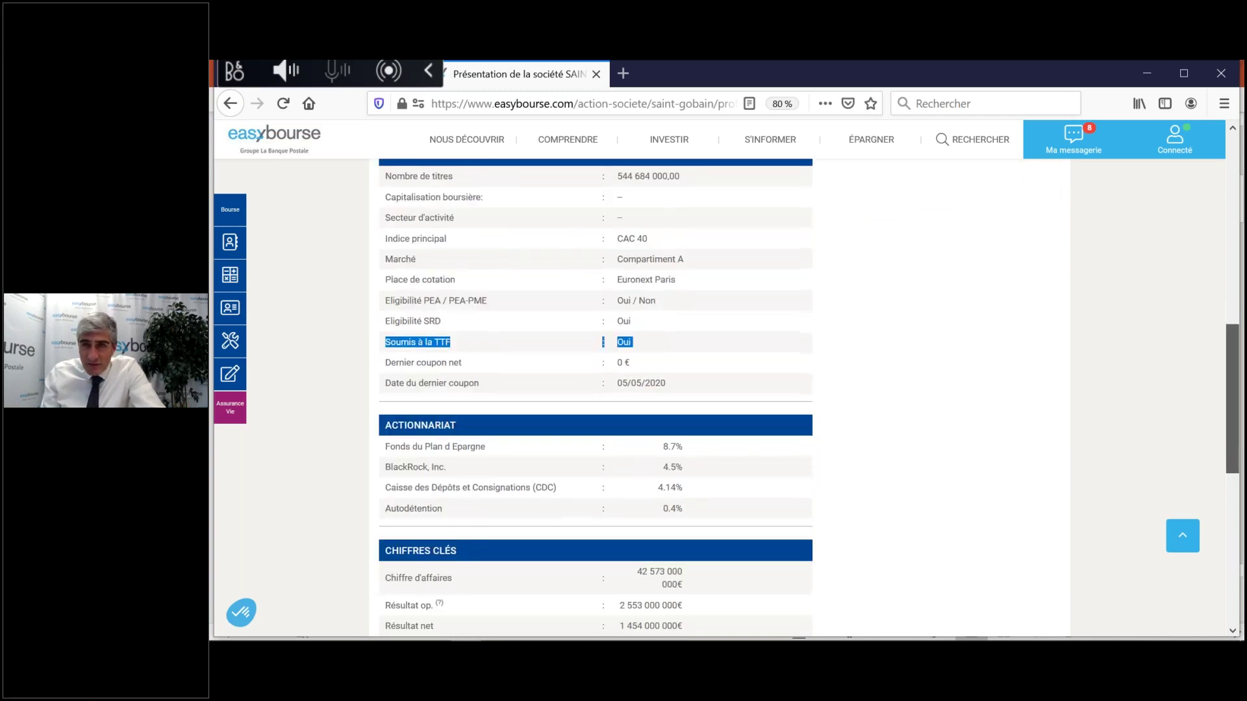
scroll(596, 397, up, 5)
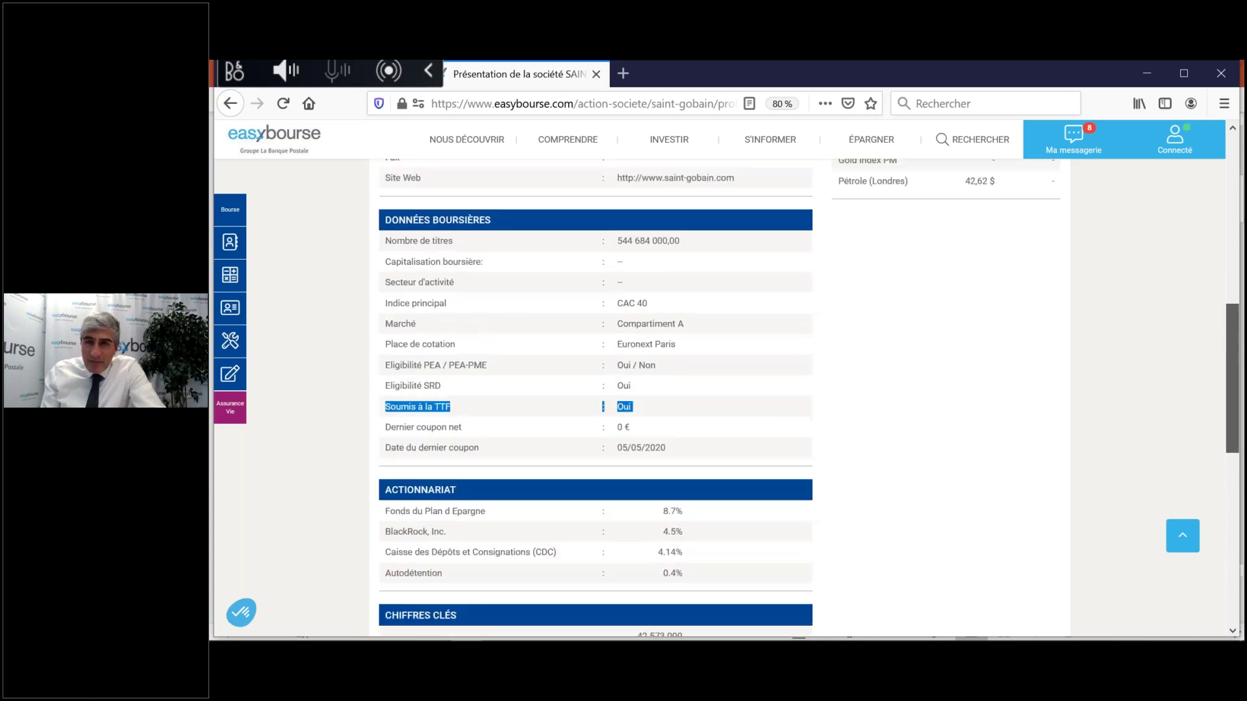
scroll(718, 406, up, 1)
drag(650, 439, 385, 434)
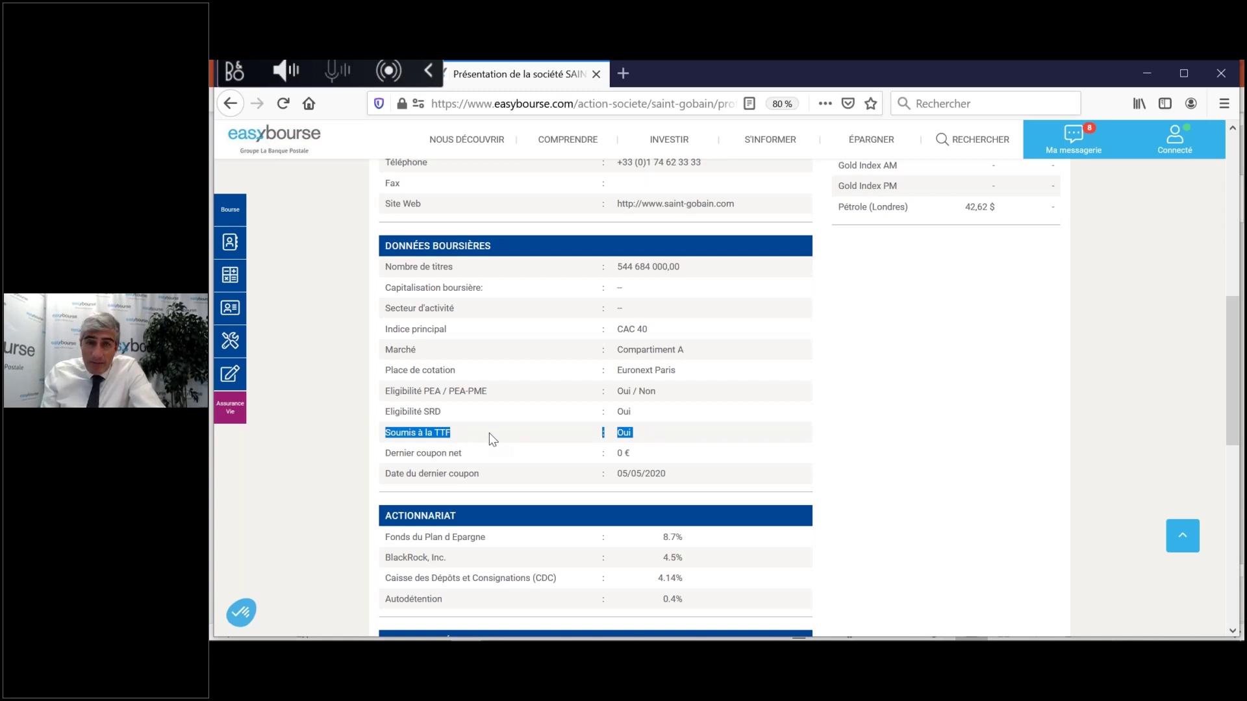
Step: Go back up to the start of Saint-Gobain's company profile and show the pages available under Société
drag(1240, 376, 1232, 349)
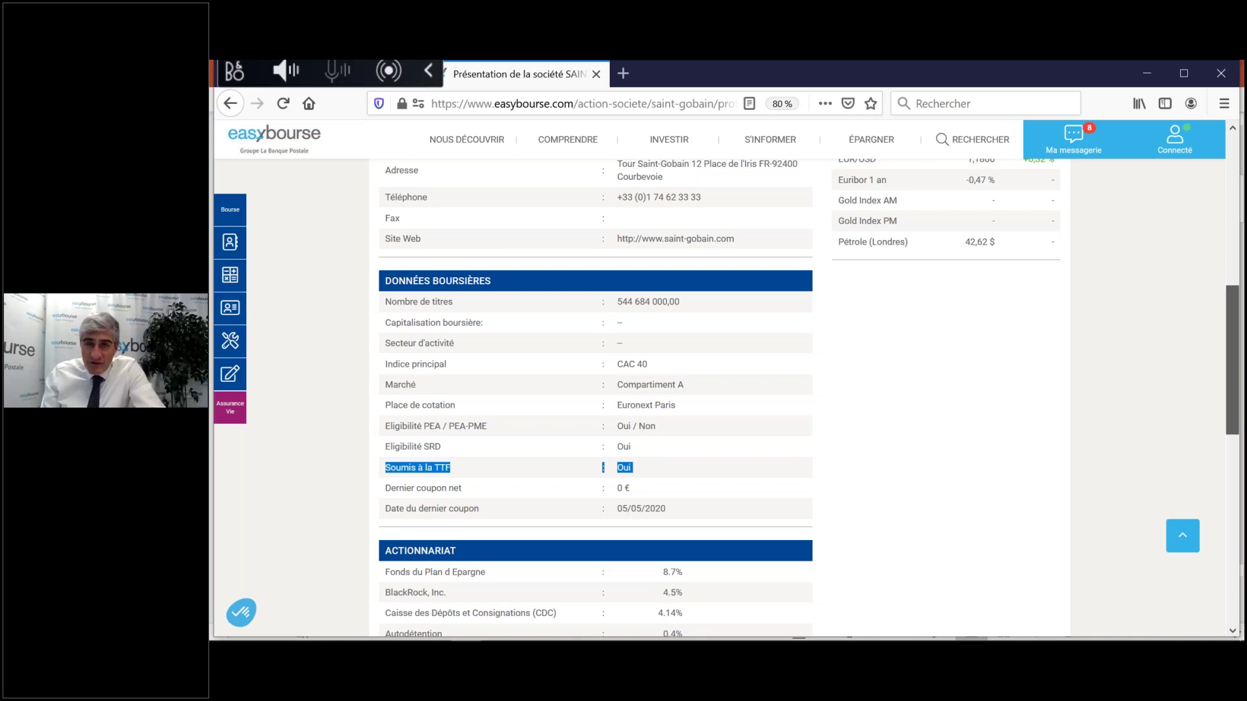
drag(1232, 349, 1232, 273)
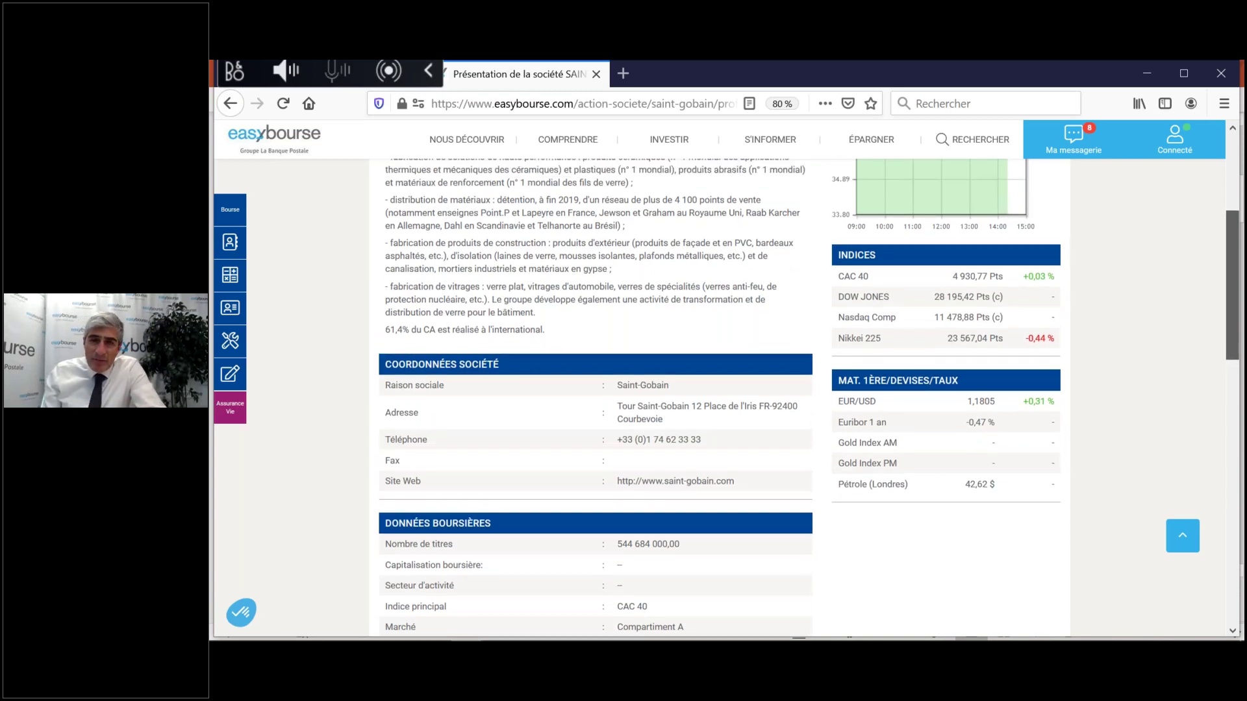
drag(1232, 273, 1232, 272)
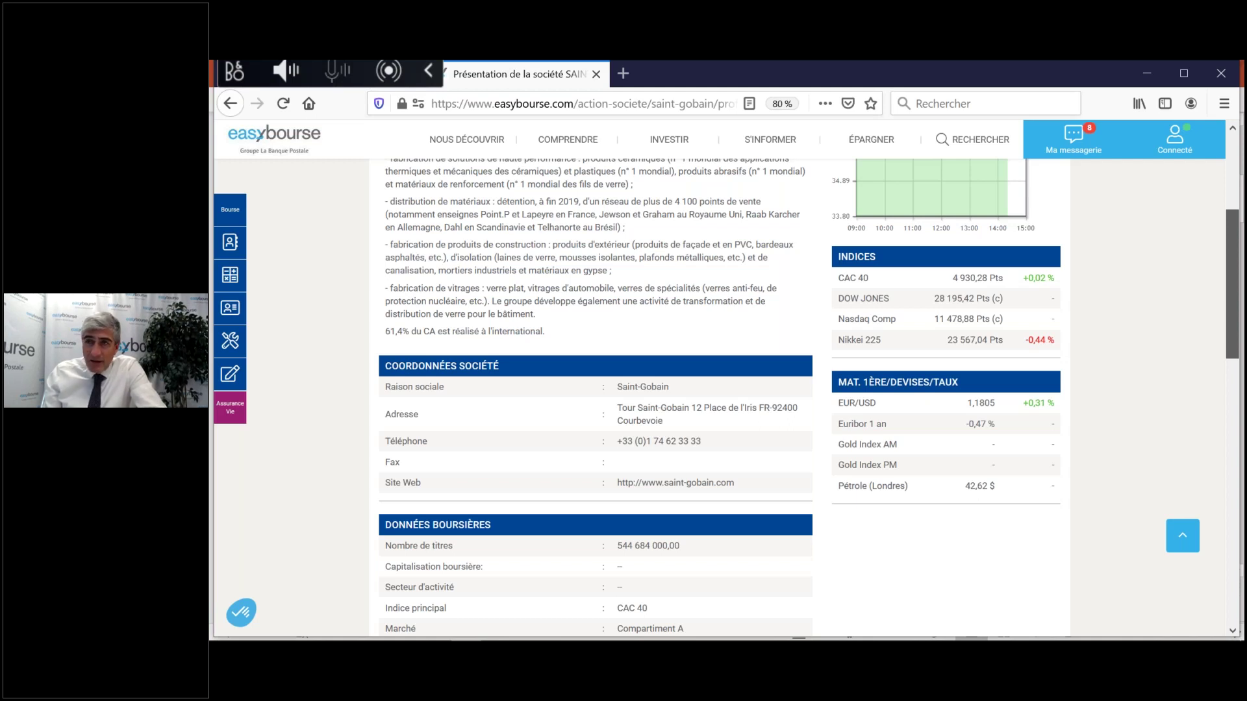
scroll(724, 396, up, 1)
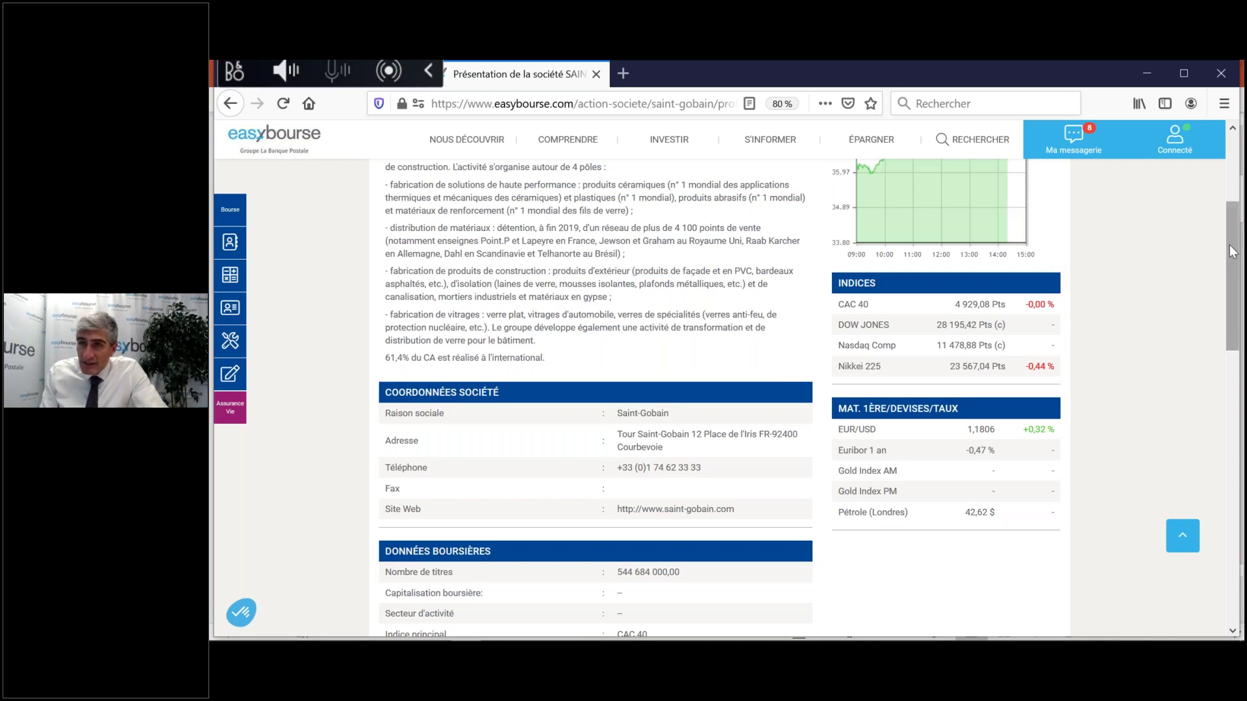
scroll(333, 259, up, 5)
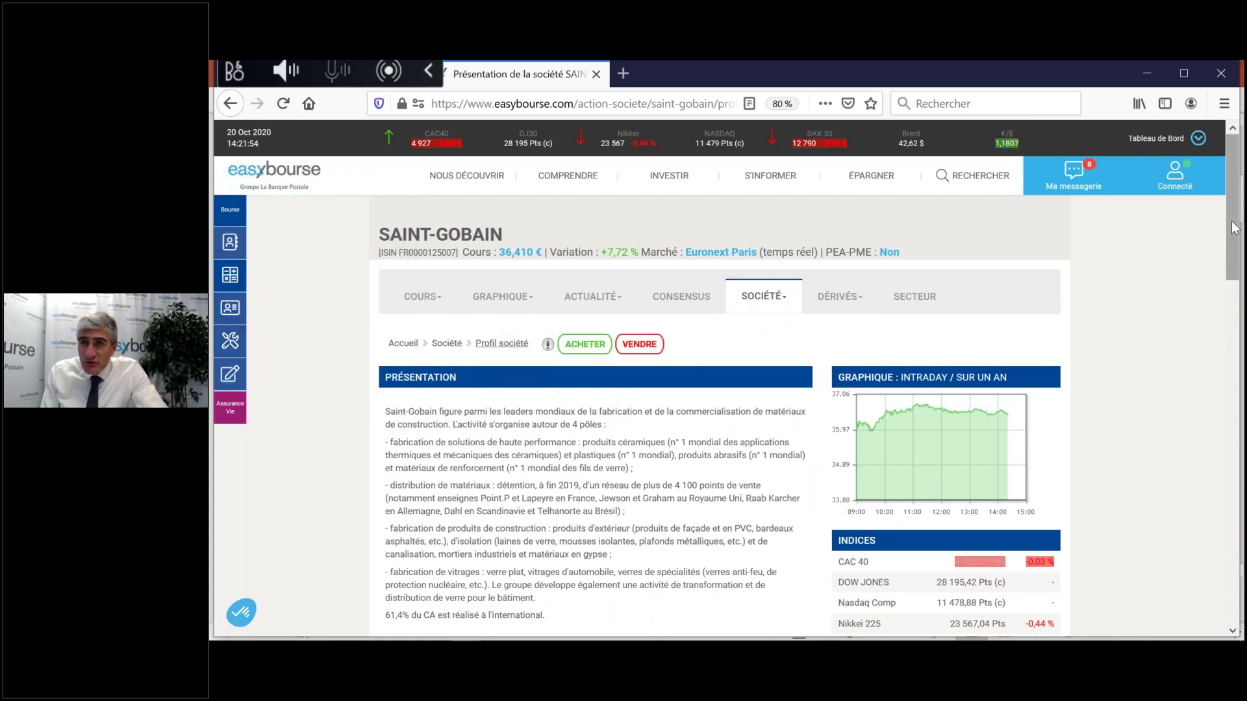
mouse_move(766, 303)
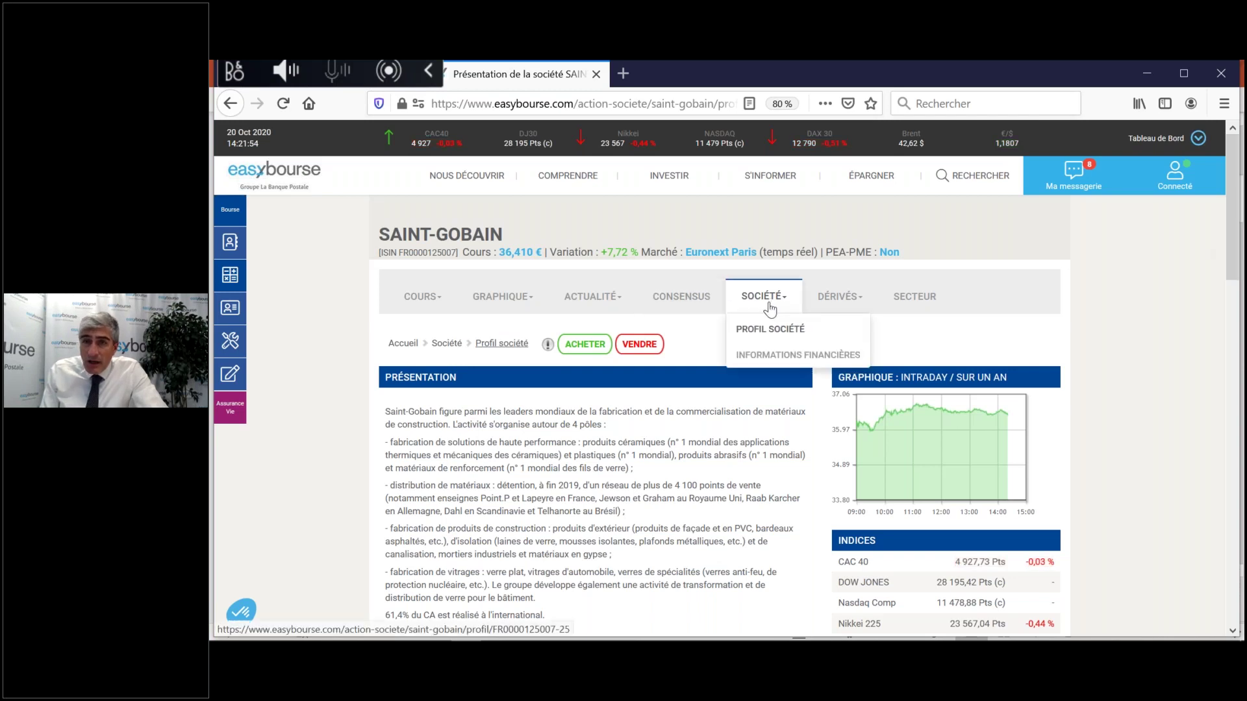
Step: Open Saint-Gobain's Consensus page and read through the analyst recommendations, median rating and price target history
click(681, 303)
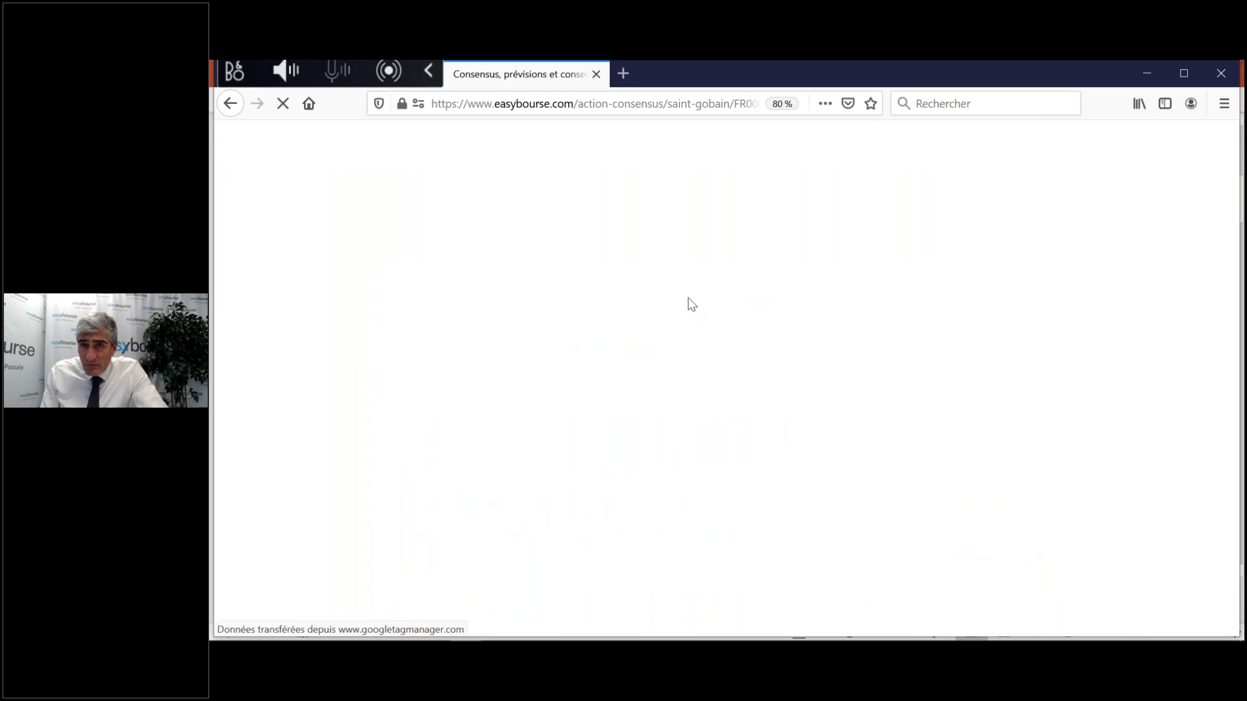
drag(1236, 166, 1239, 185)
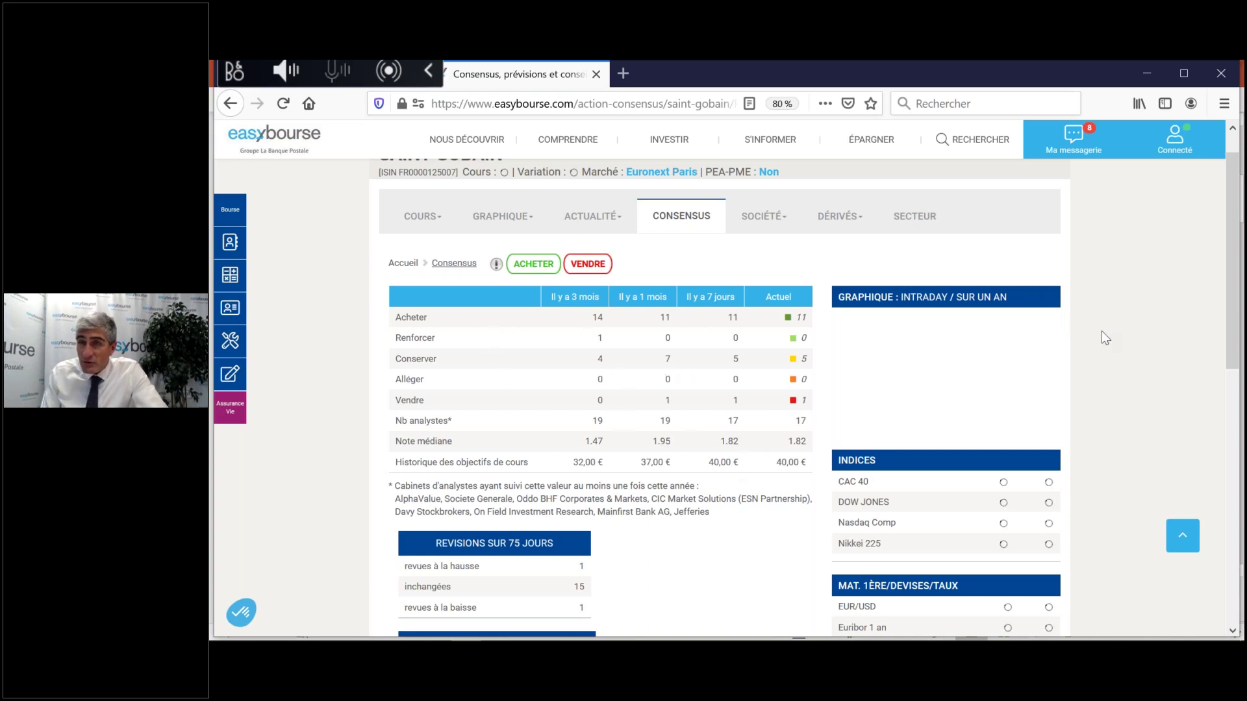
mouse_move(1234, 247)
mouse_down()
mouse_move(1235, 351)
mouse_move(1239, 228)
mouse_up()
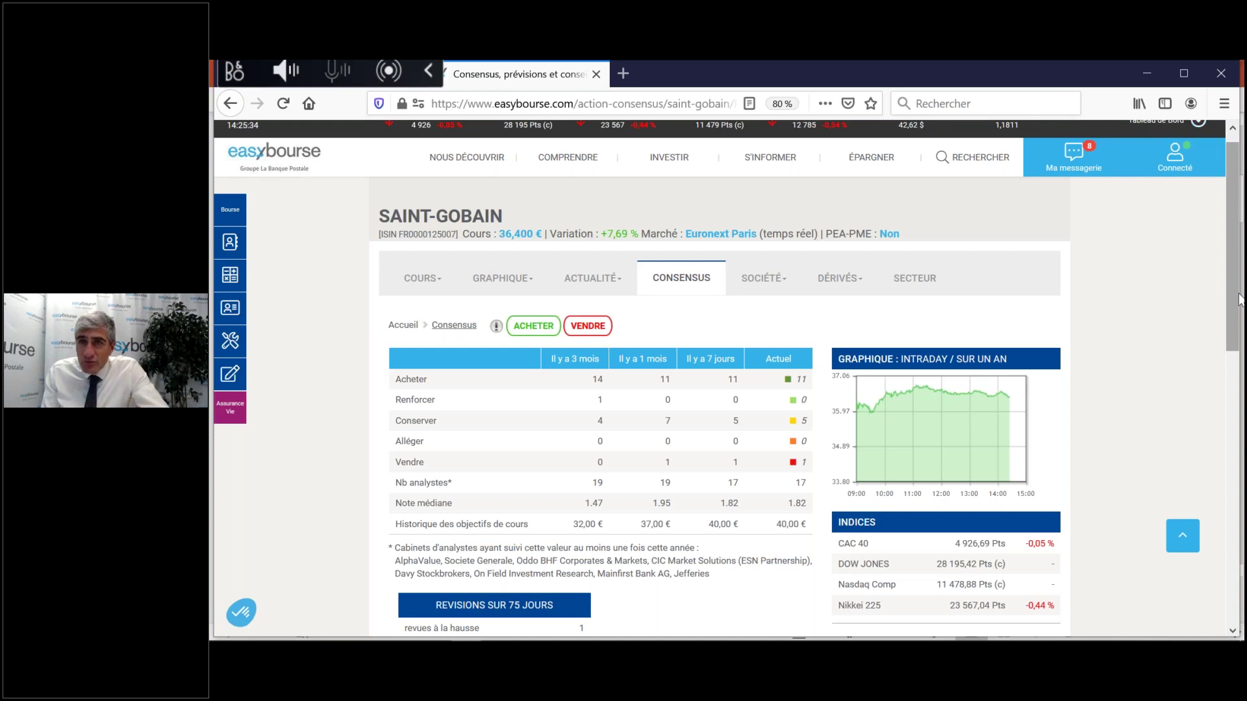
scroll(1238, 302, up, 1)
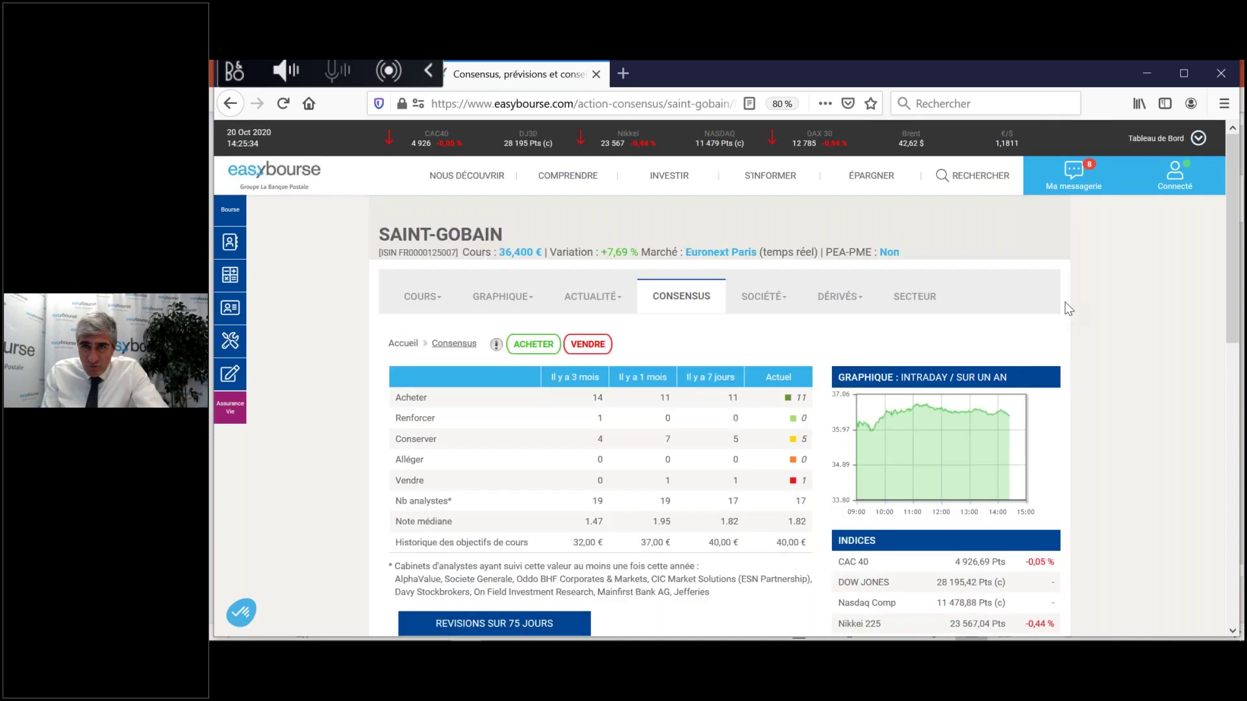
Step: Open Saint-Gobain's Intraday quote page and bring its quote data and Profil Action block into view
mouse_move(603, 305)
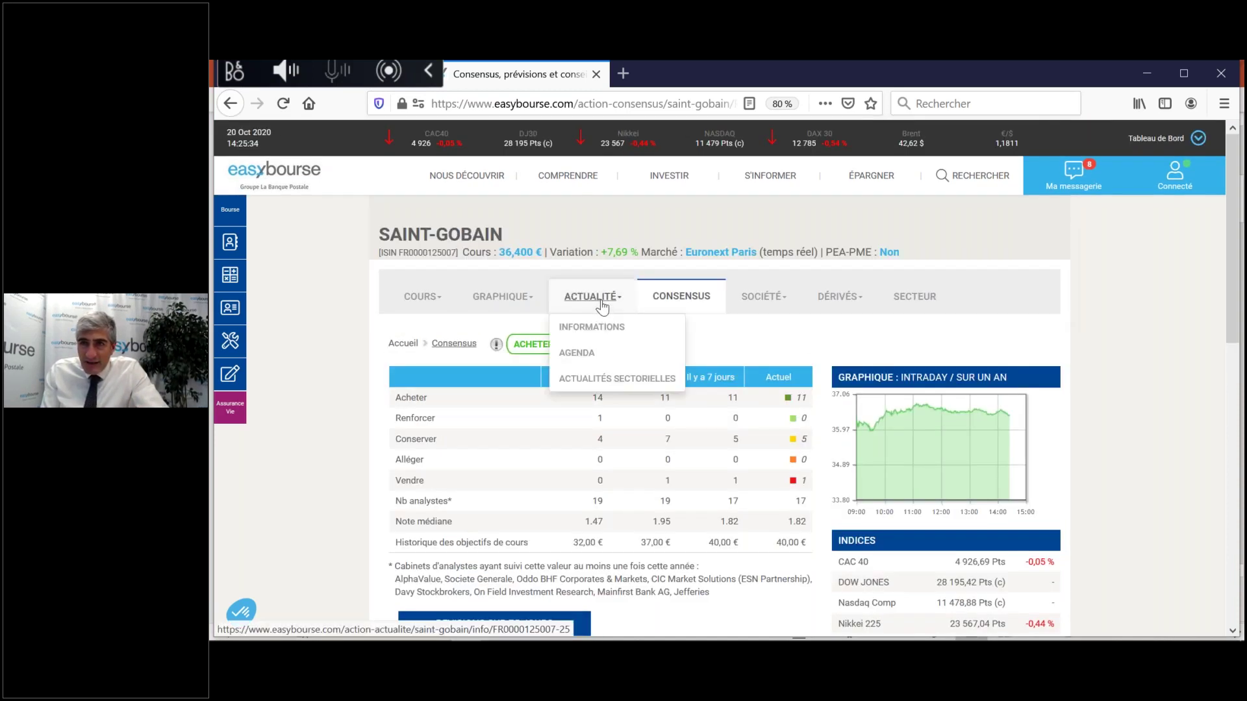
mouse_move(419, 296)
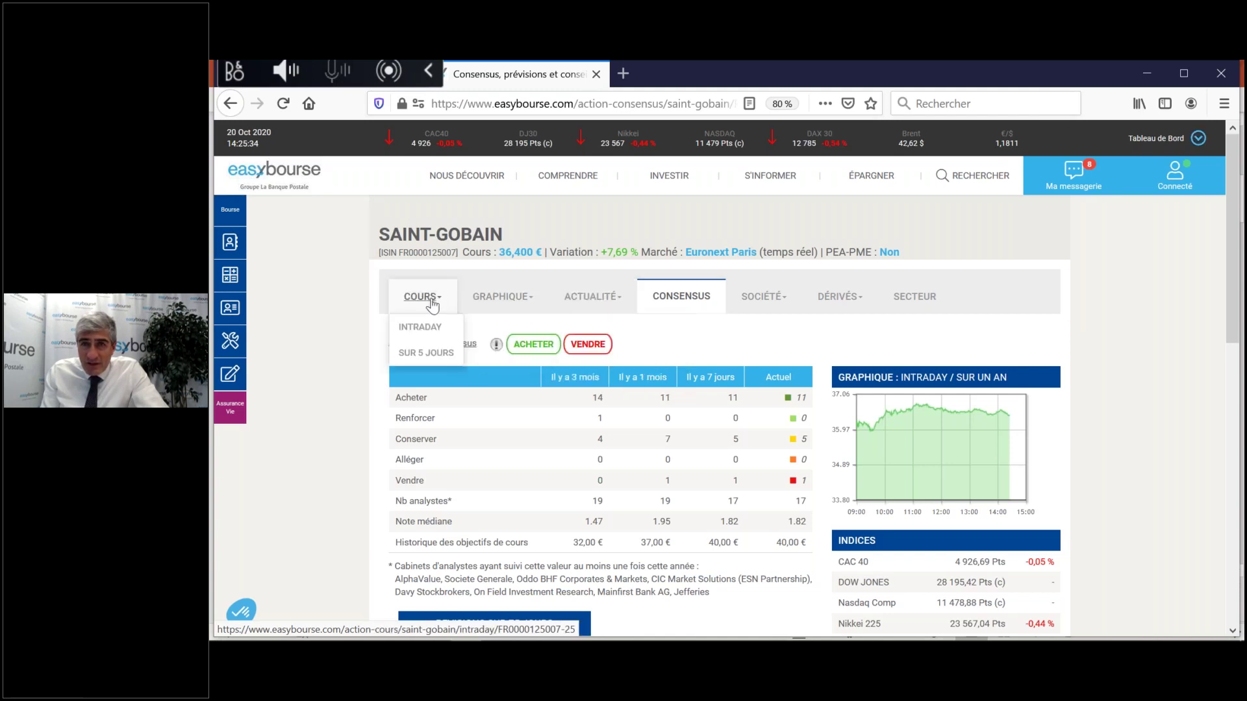
click(419, 328)
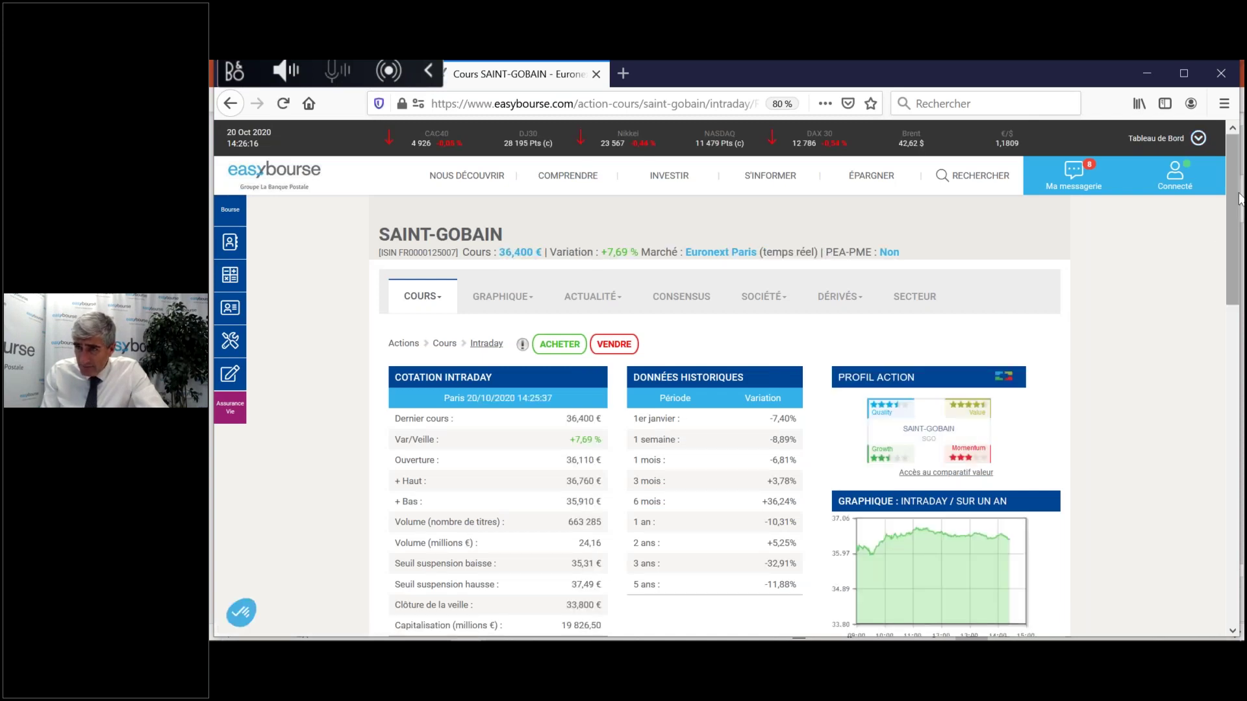
scroll(1237, 198, down, 2)
scroll(727, 377, down, 3)
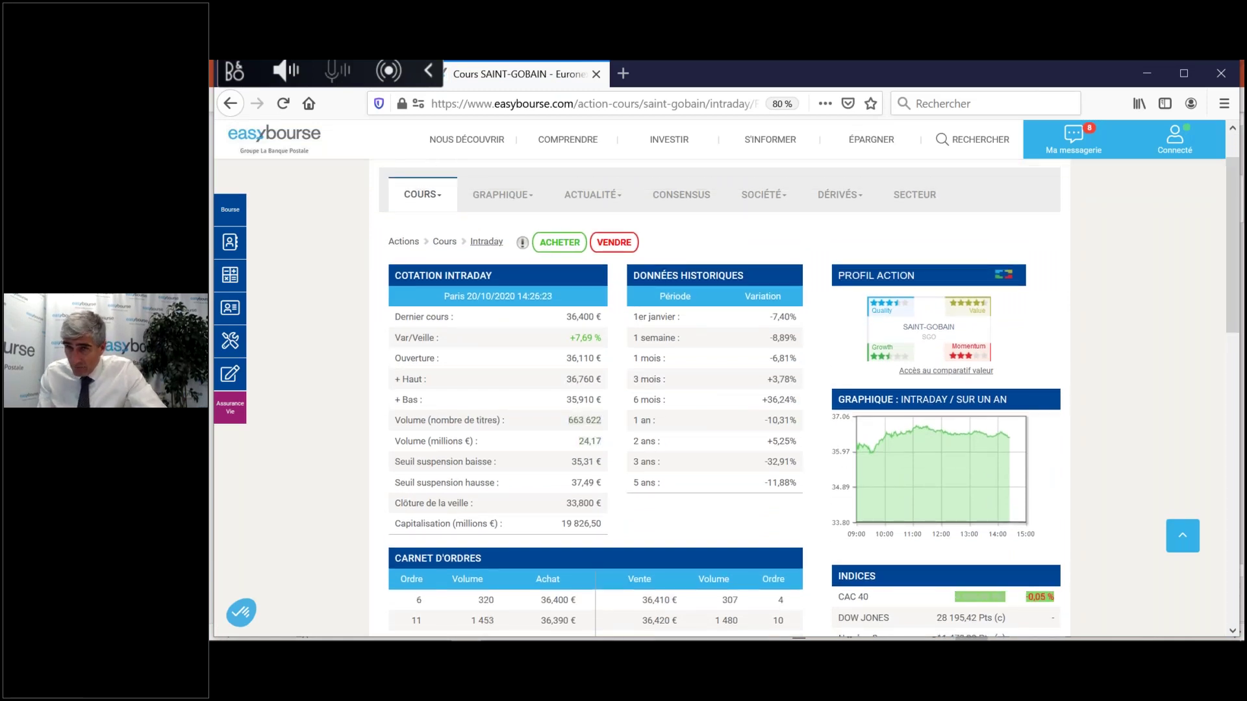
Step: Open the stock comparison from Saint-Gobain's Profil Action, set Univers to Europe and examine the suggested alternatives
click(936, 346)
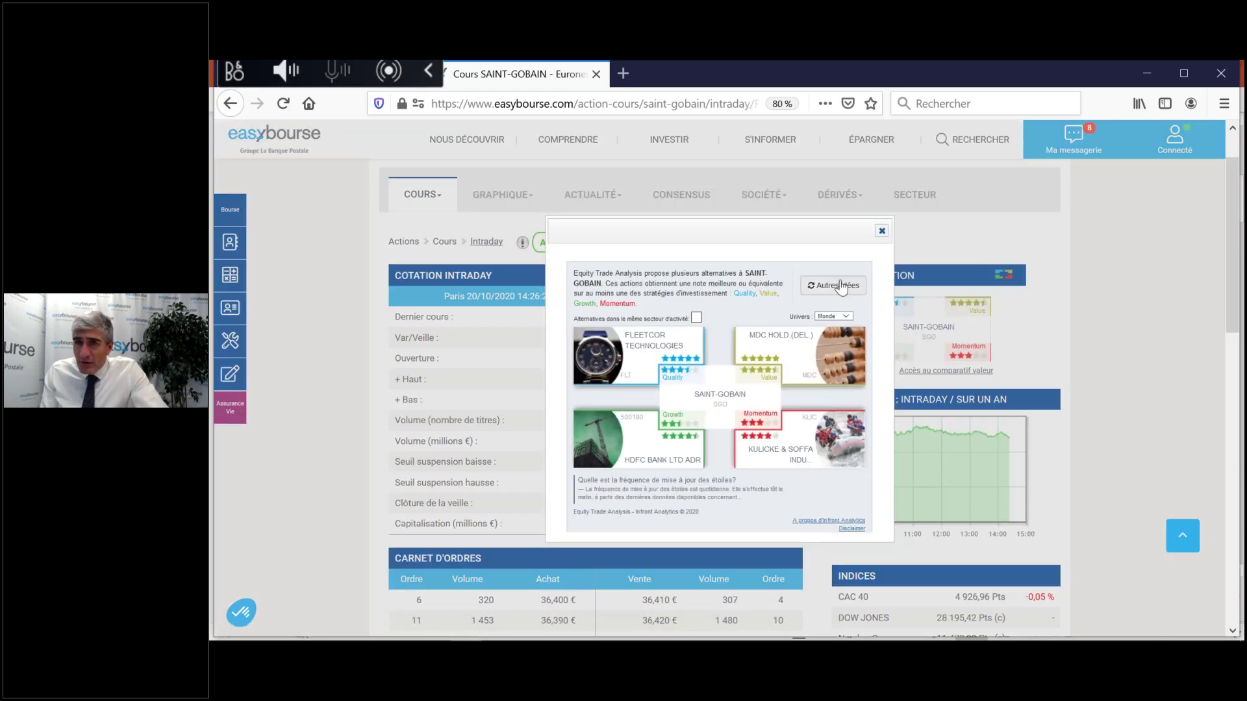
click(846, 316)
click(842, 336)
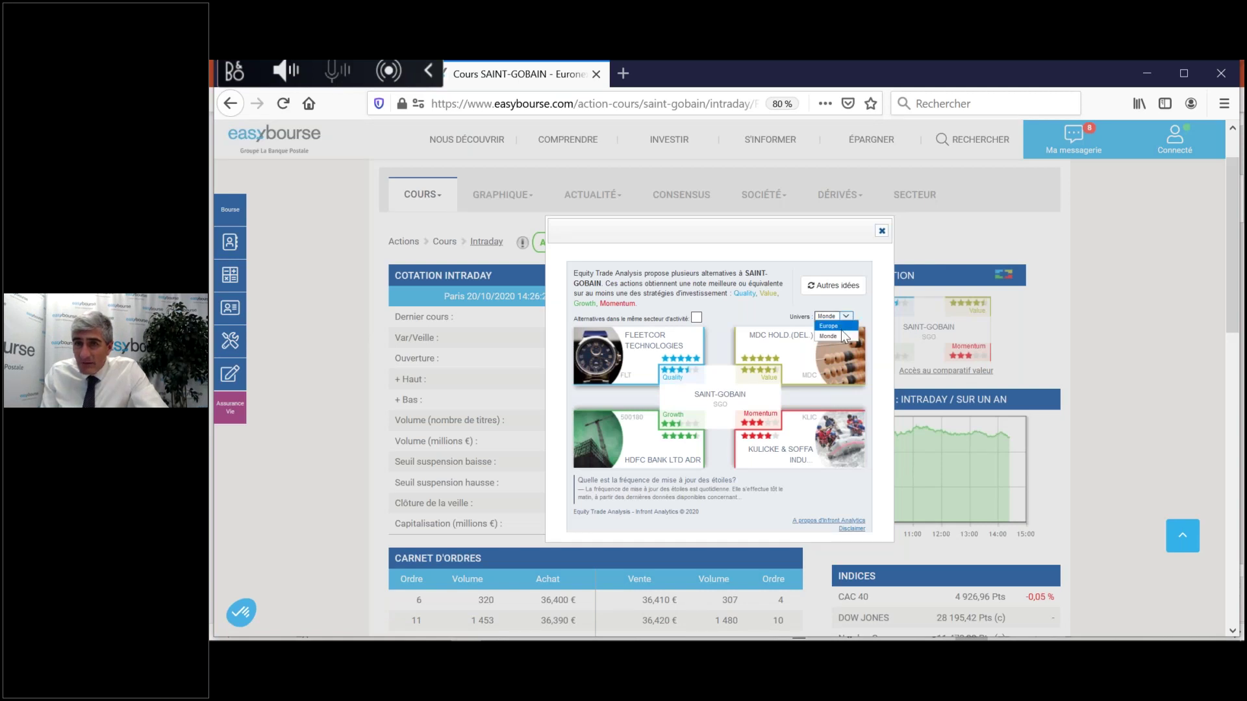
key(Up)
mouse_move(858, 334)
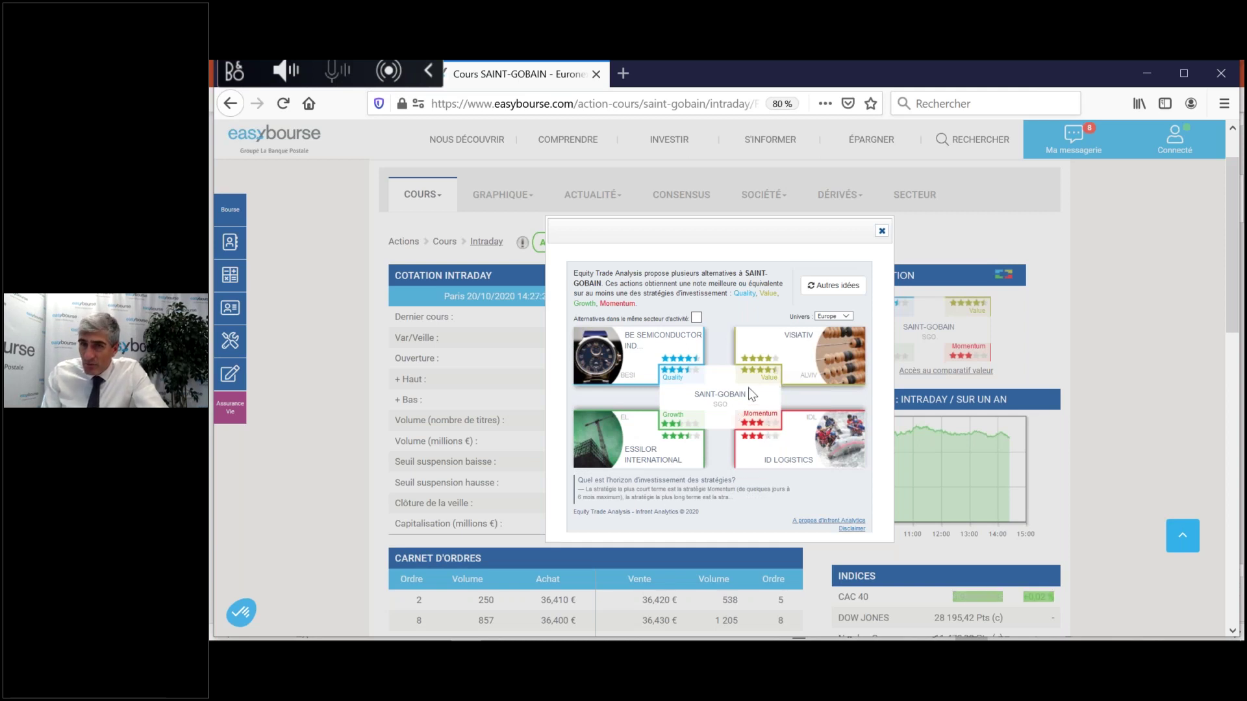
mouse_move(737, 371)
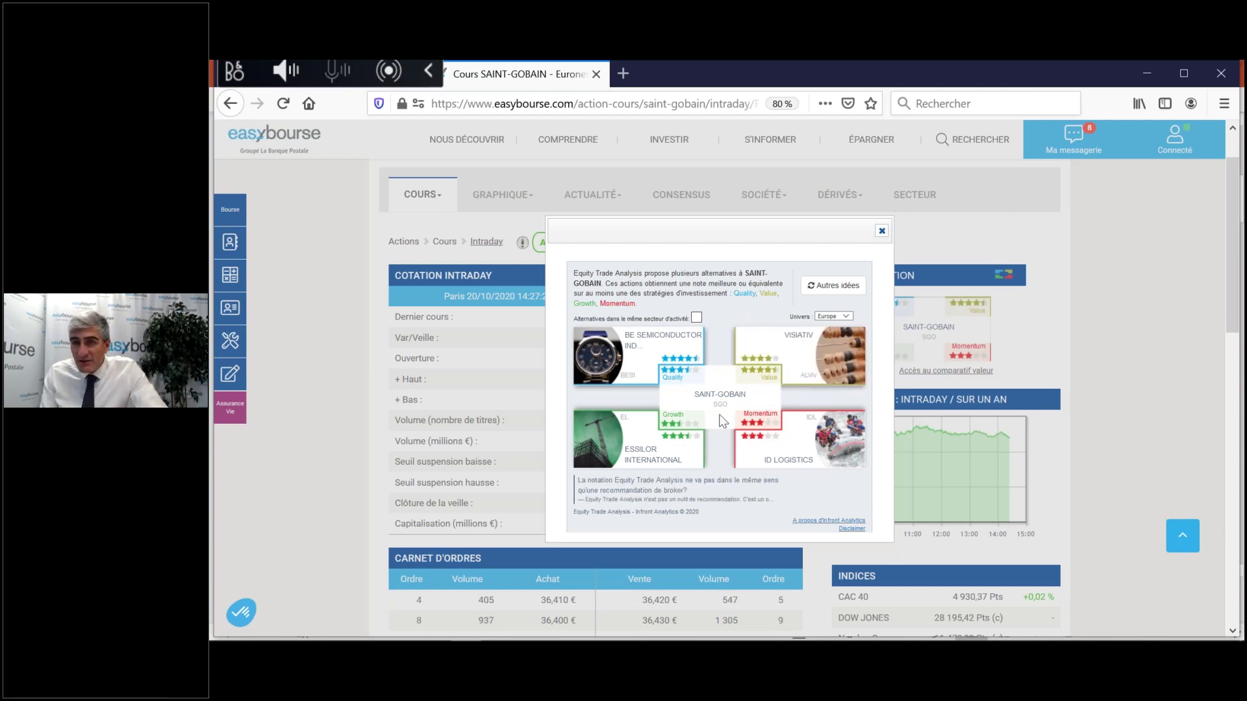
mouse_move(681, 469)
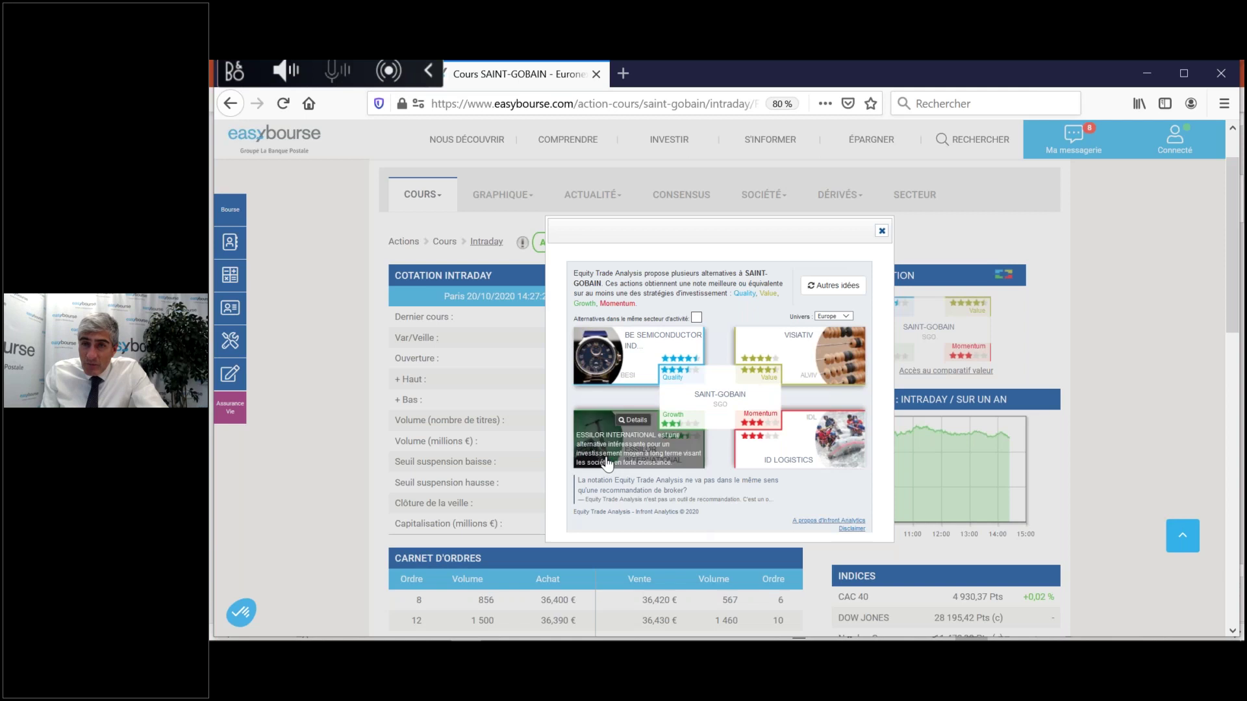
Step: Load two further sets of alternative stock ideas for Saint-Gobain, look them over and close the comparison
click(838, 293)
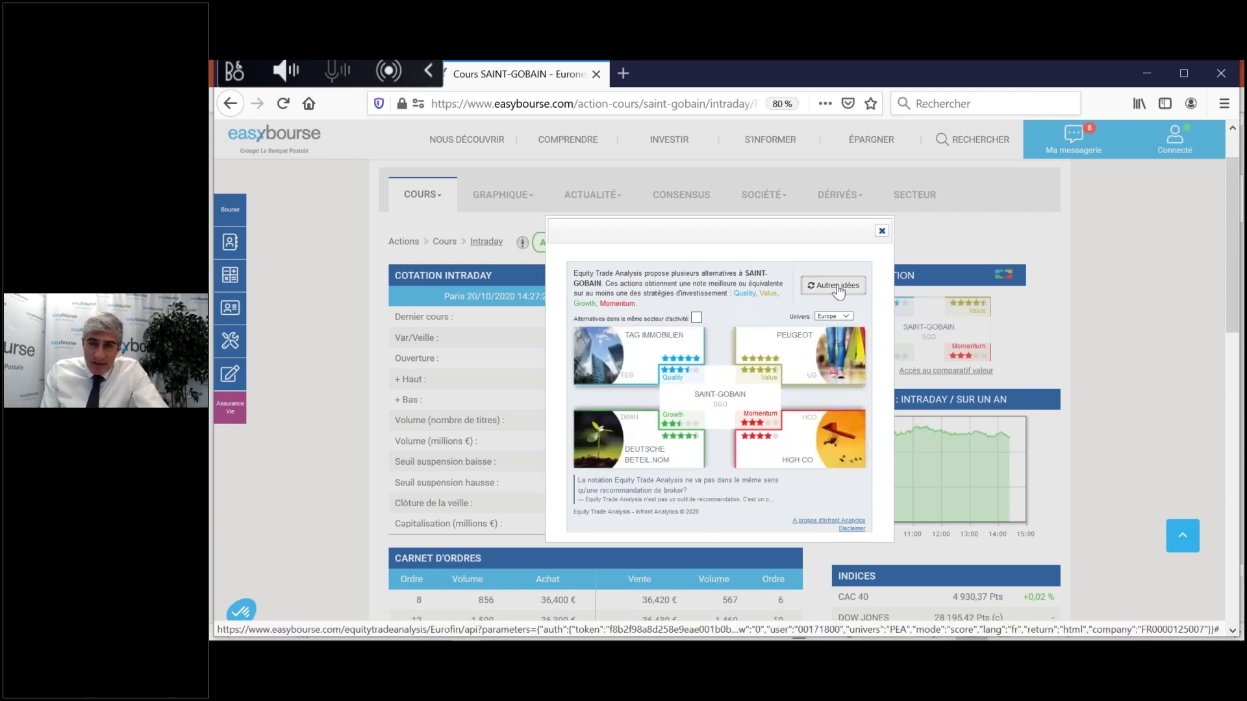
click(838, 292)
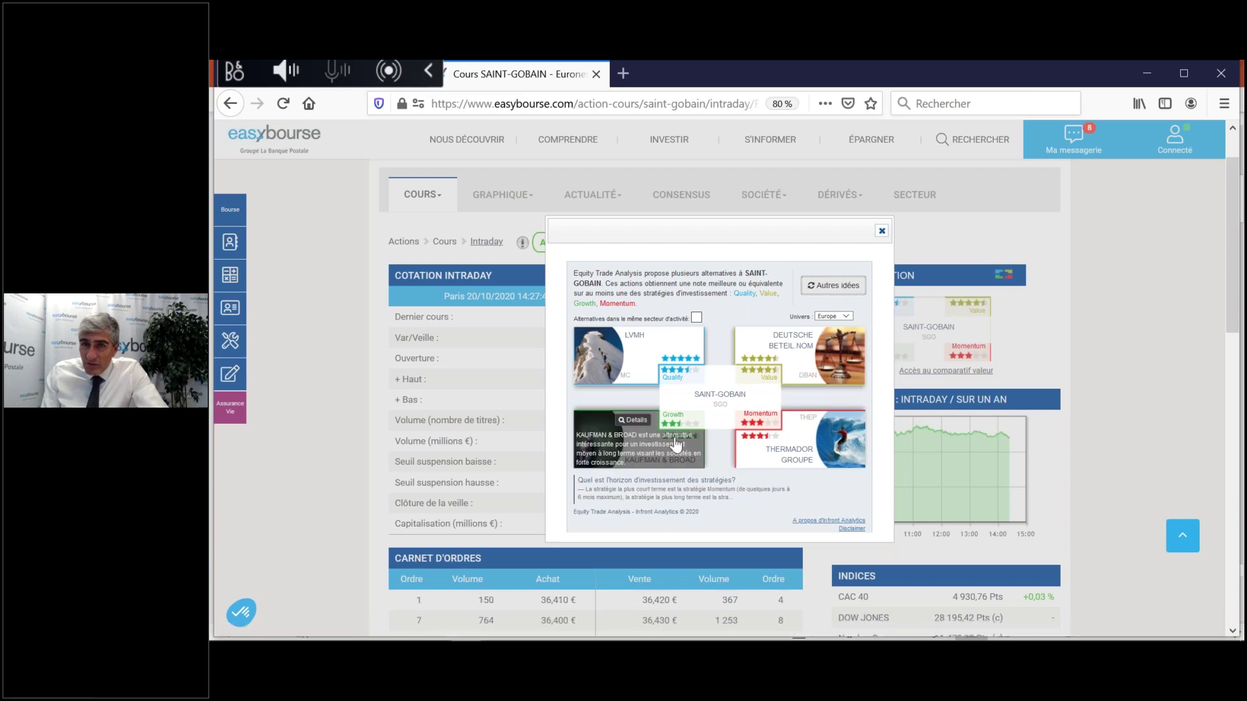
mouse_move(776, 357)
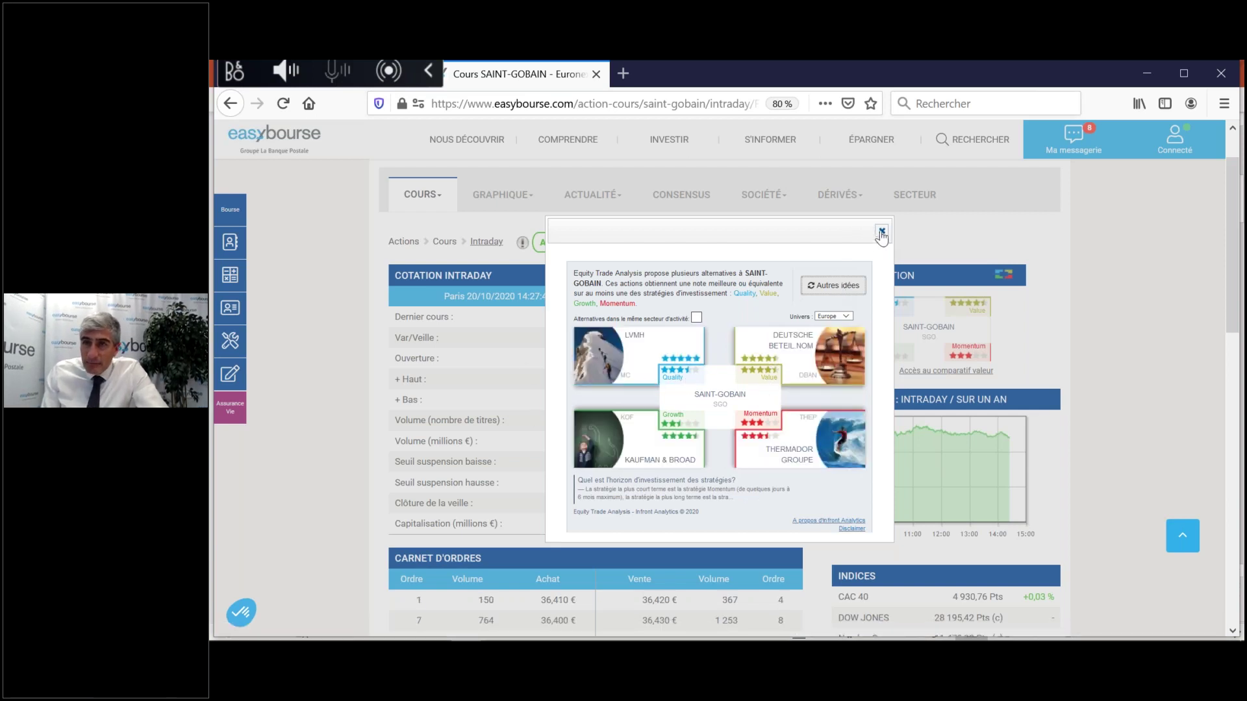
click(881, 233)
Step: Open Saint-Gobain's dynamic price chart and bring the whole curve into view
mouse_move(510, 197)
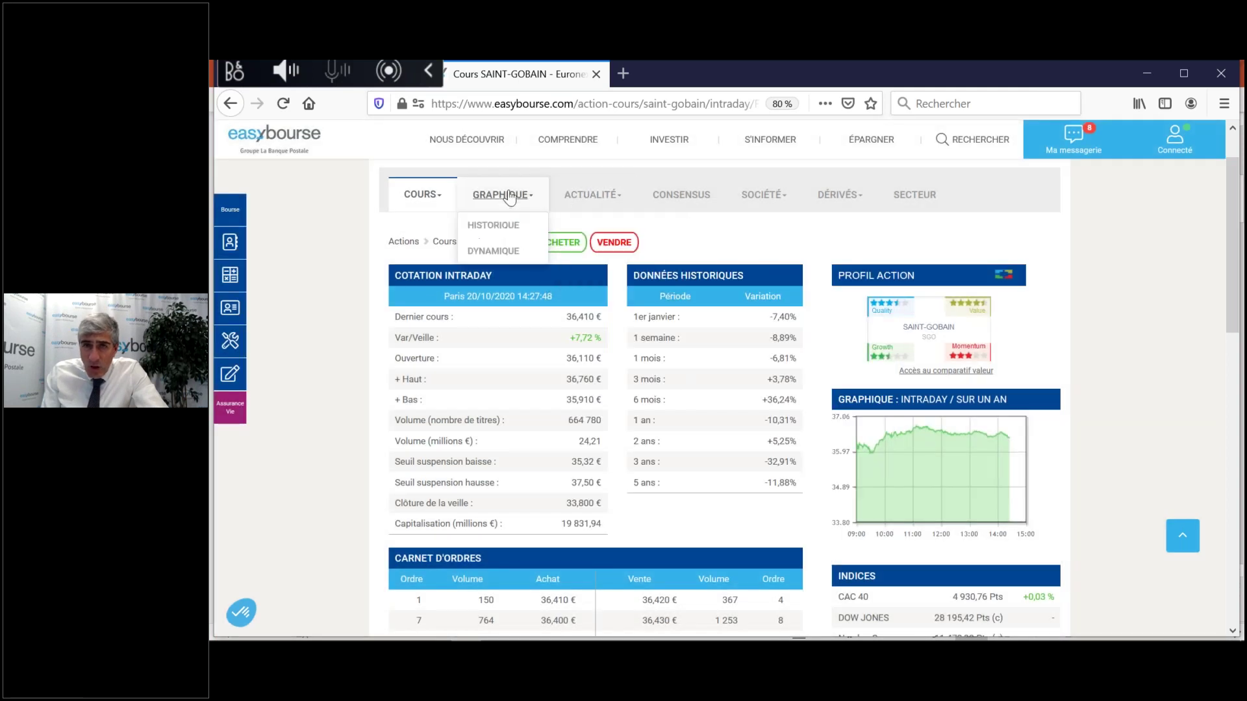
click(512, 253)
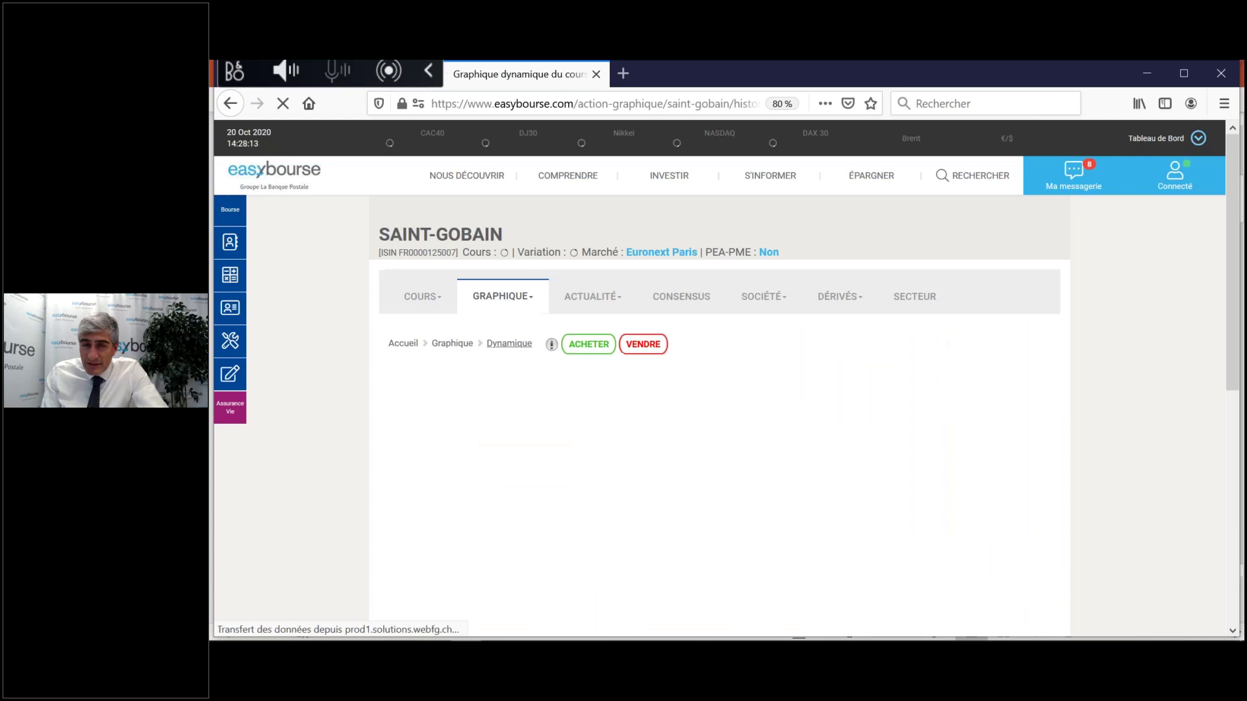
scroll(1236, 240, down, 2)
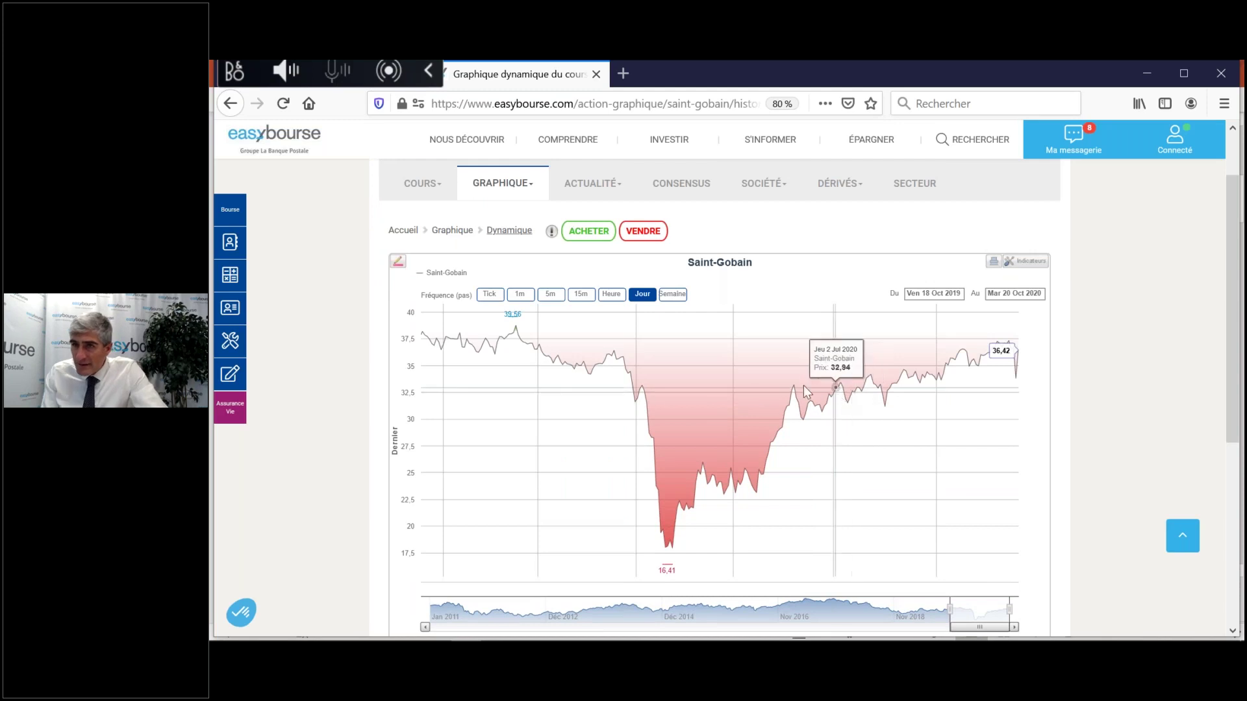
mouse_move(537, 189)
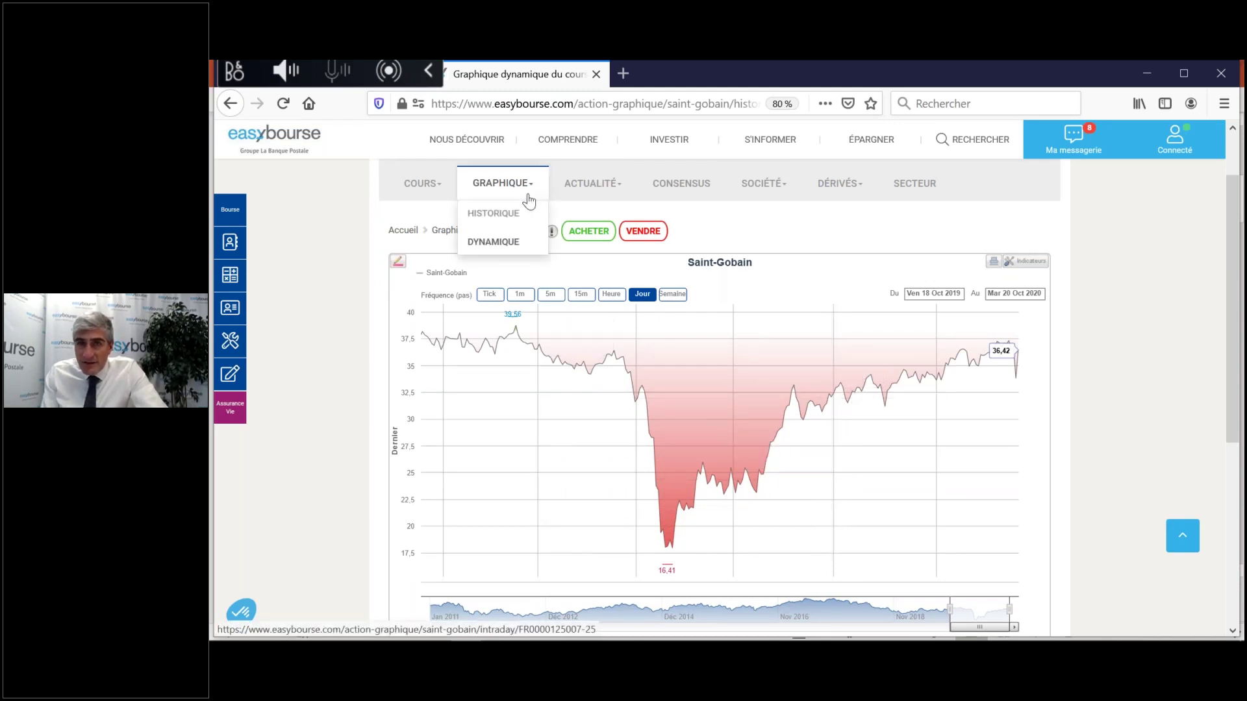
click(494, 242)
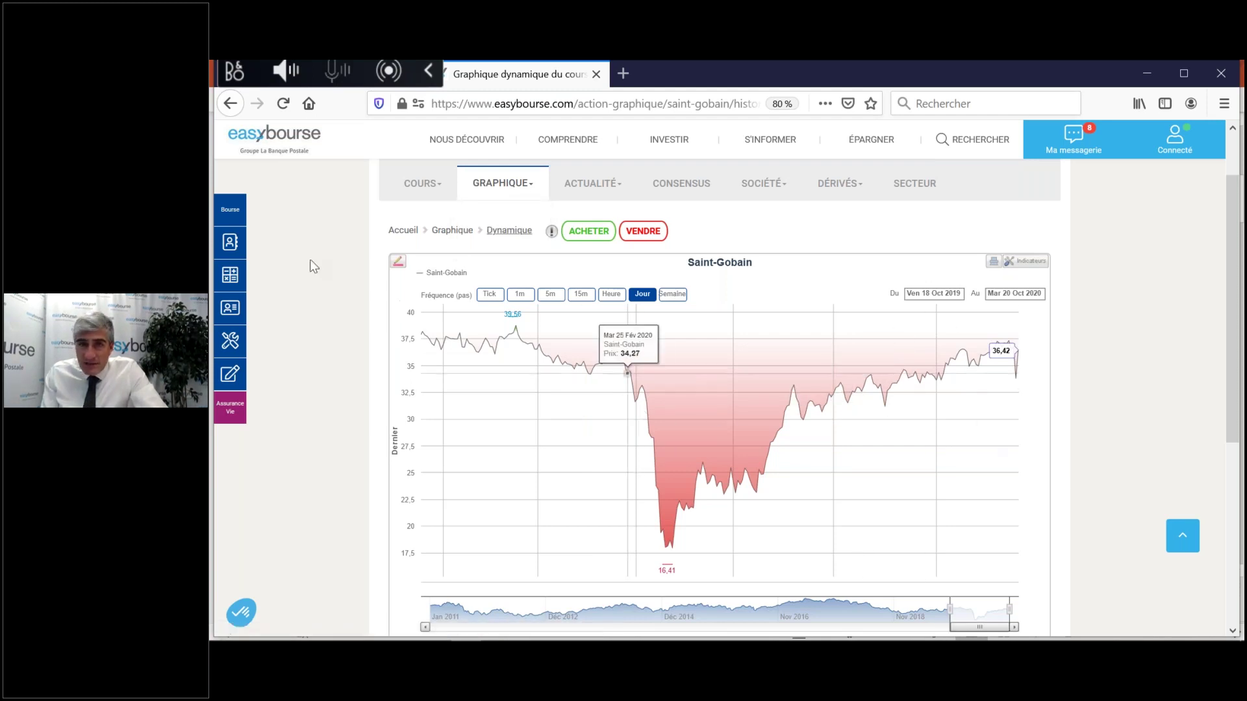
Step: Draw two roughly parallel rising trend lines, above and below the price curve, from the mid-2020 recovery peak to October 2020
click(397, 262)
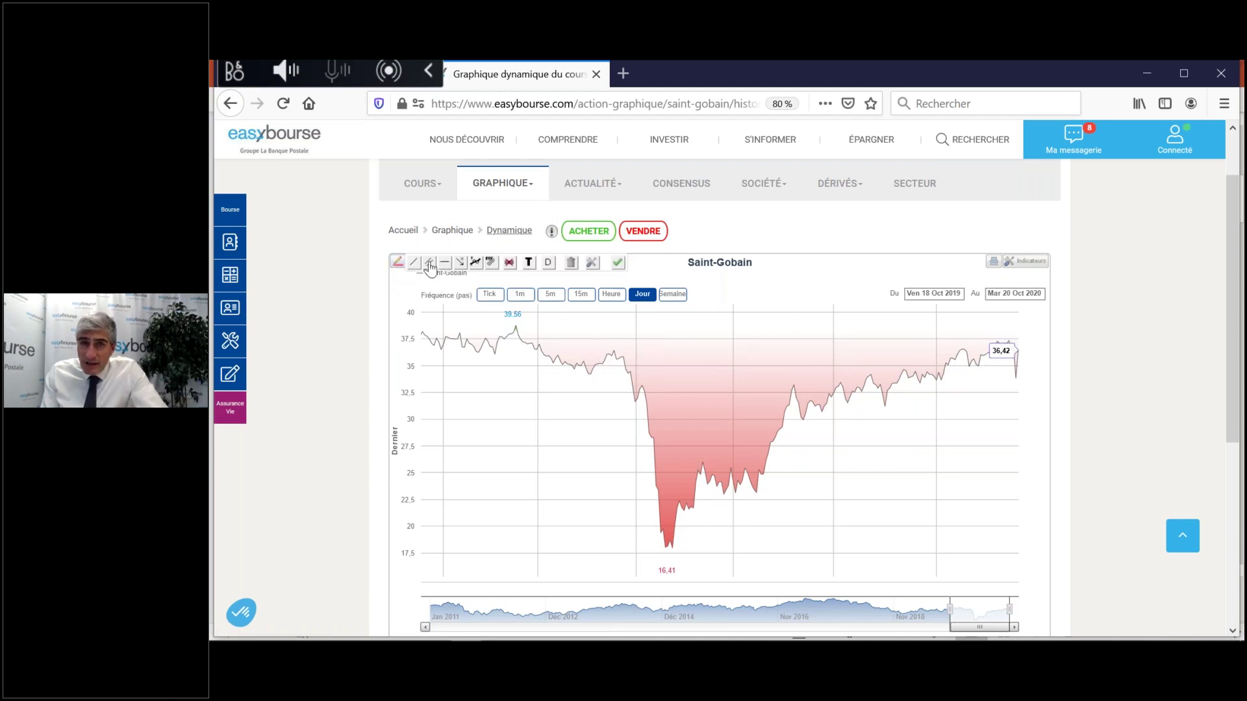
click(410, 264)
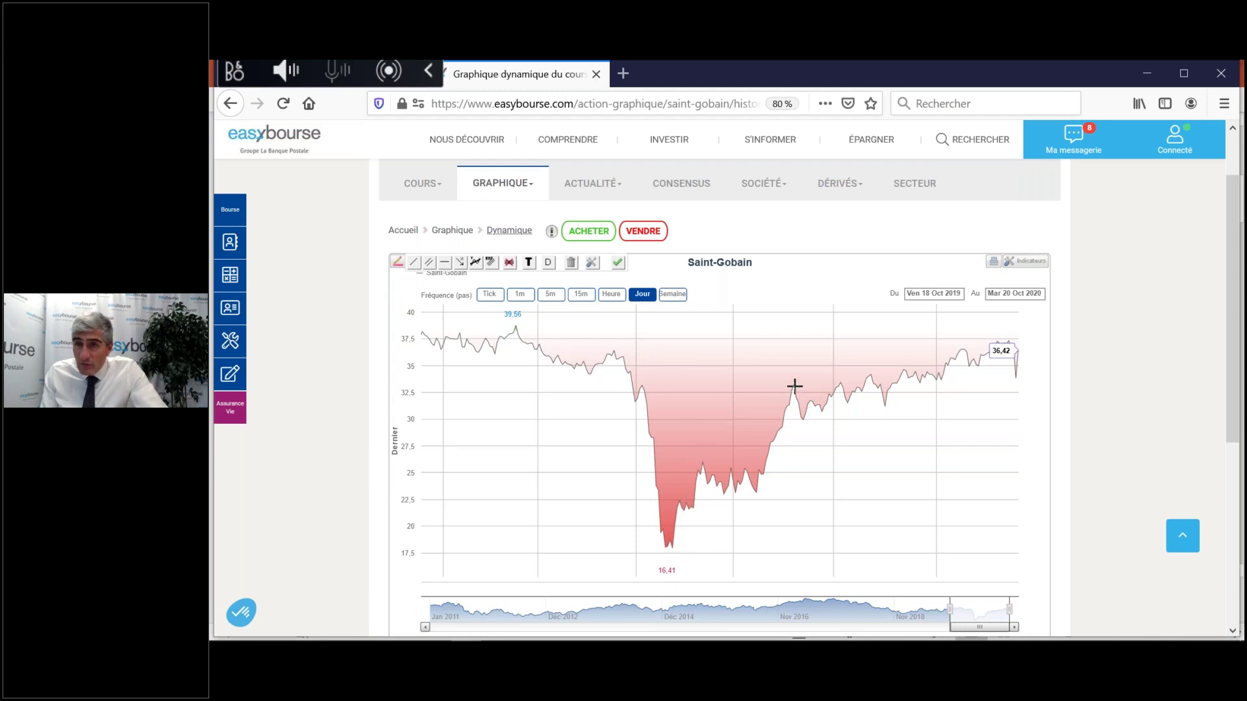
drag(794, 387, 1018, 335)
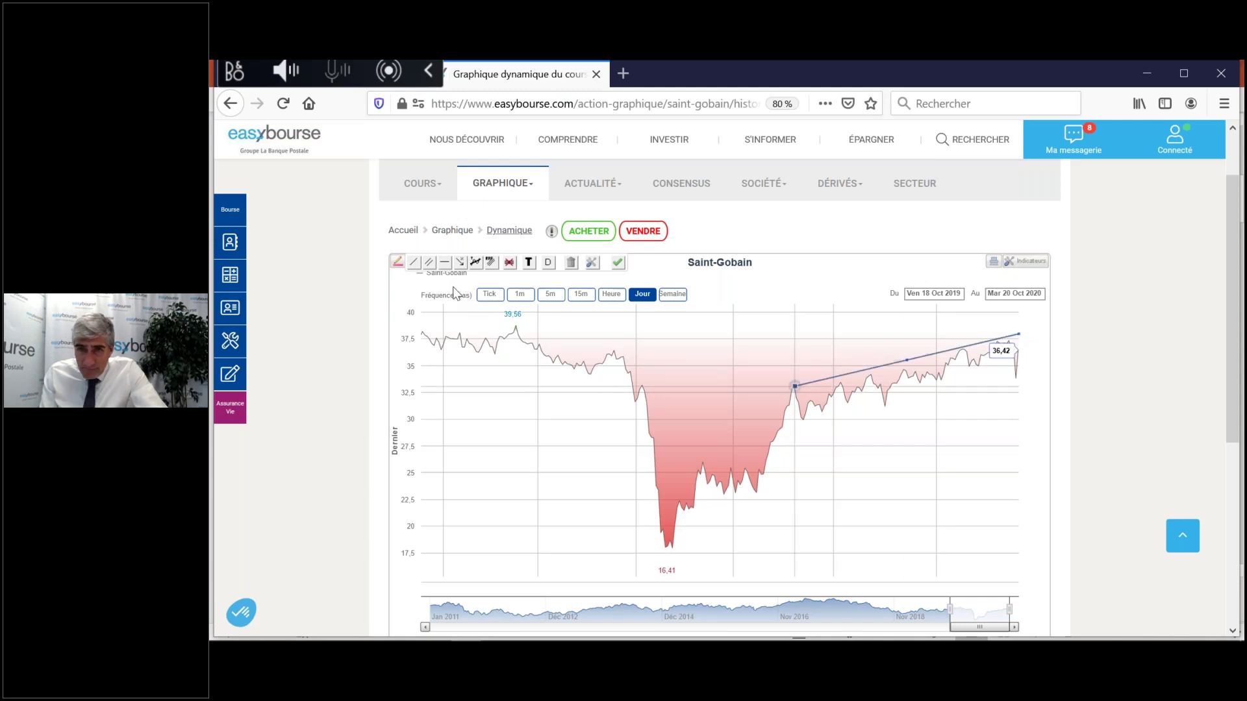
click(413, 263)
drag(796, 430, 1003, 377)
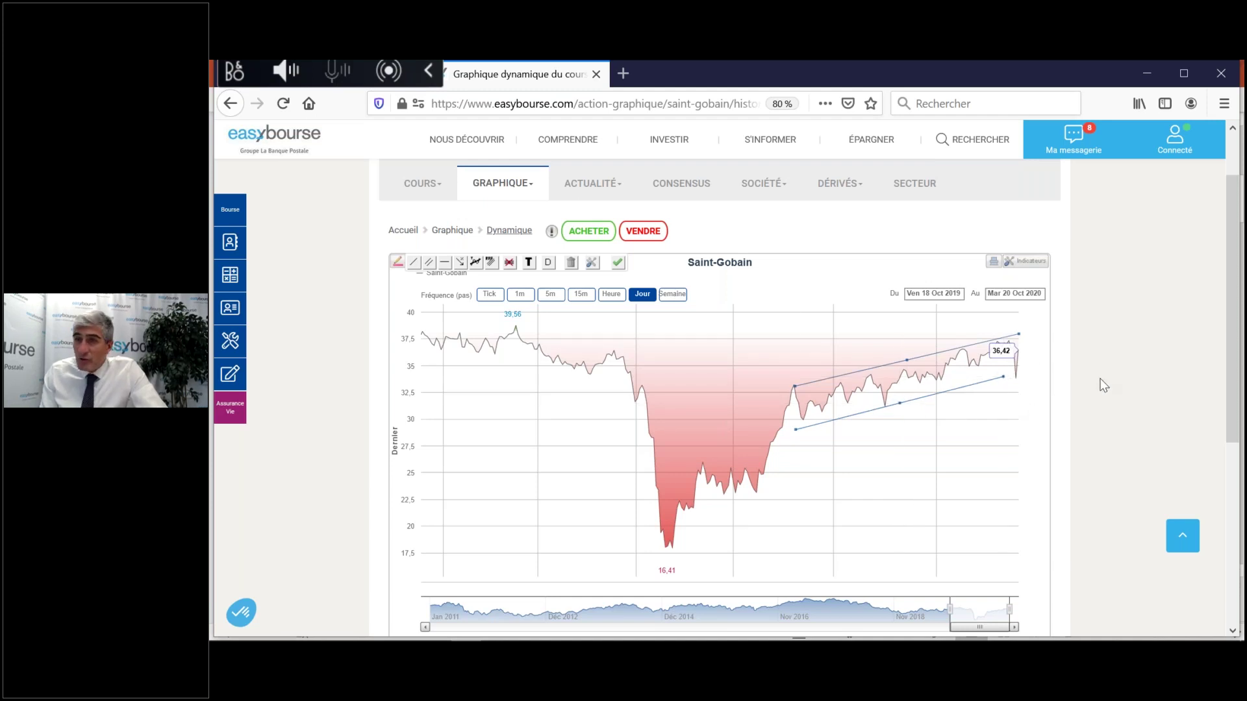
Step: Extend the chart period back to 8 Aoû 2017 and draw a descending trend line from the first major peak to just past the following low
drag(914, 609, 913, 578)
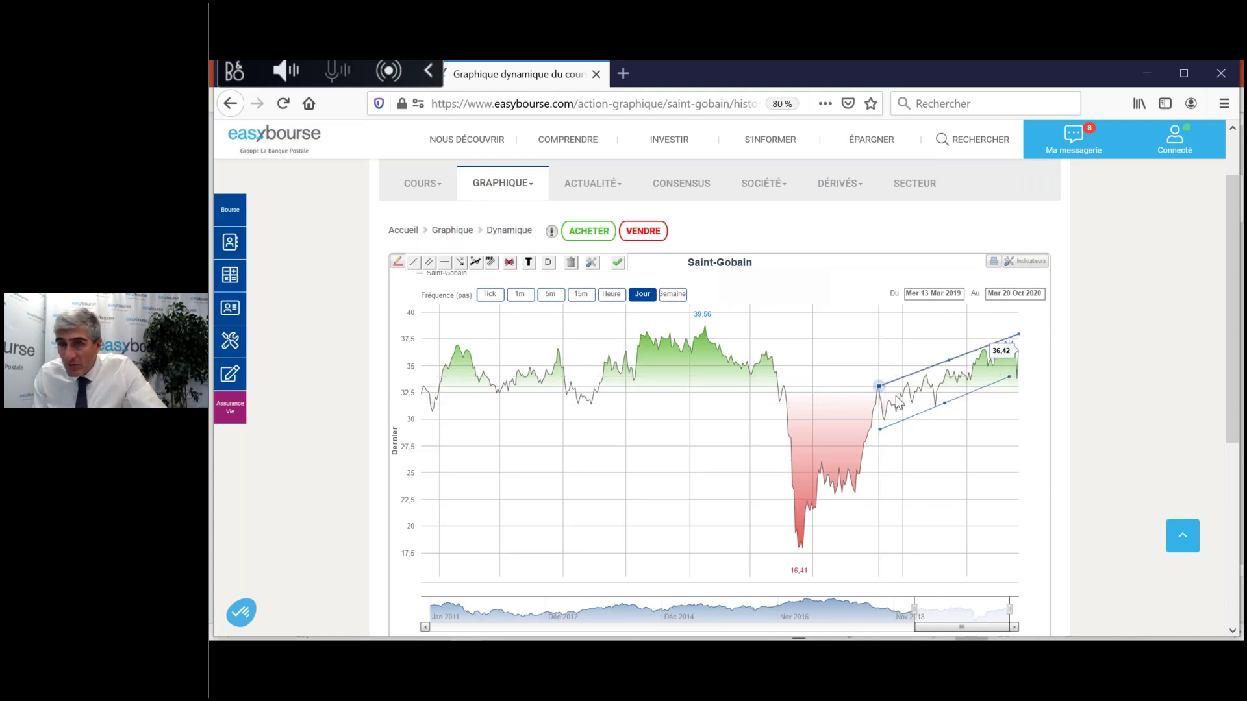
drag(915, 608, 820, 609)
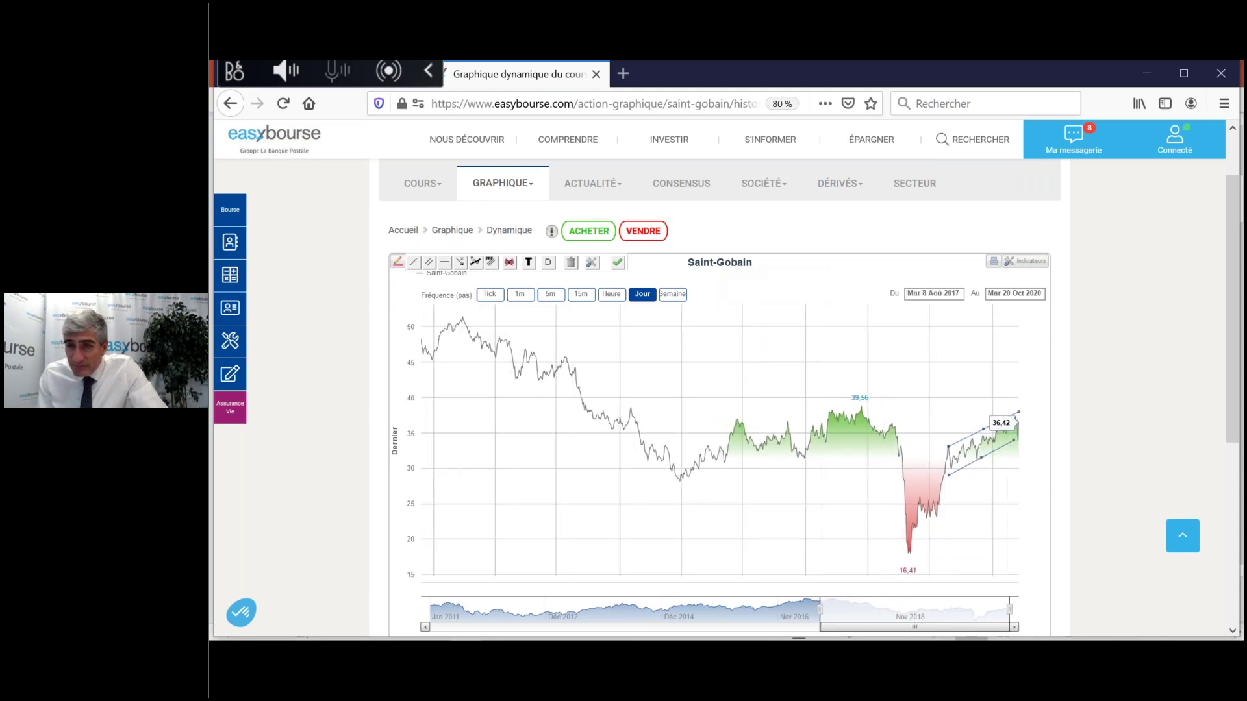
click(415, 262)
mouse_move(469, 315)
mouse_down()
mouse_move(663, 412)
mouse_move(709, 473)
mouse_up()
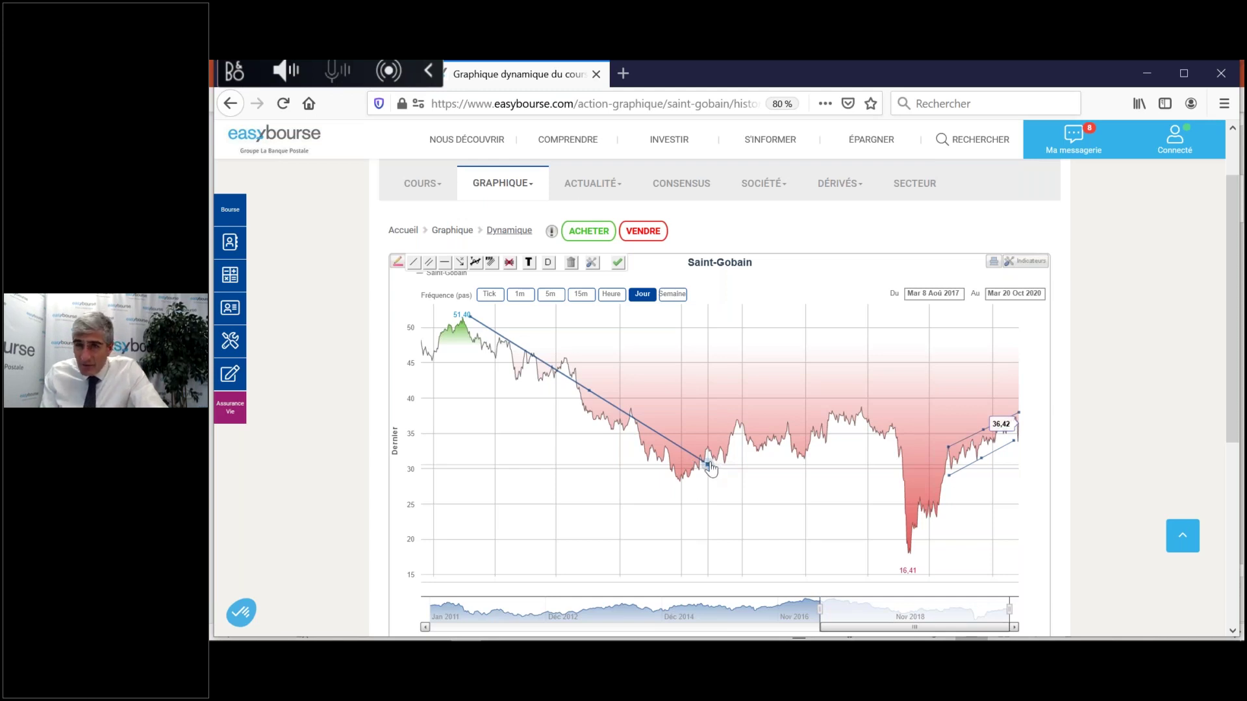
drag(707, 464, 728, 458)
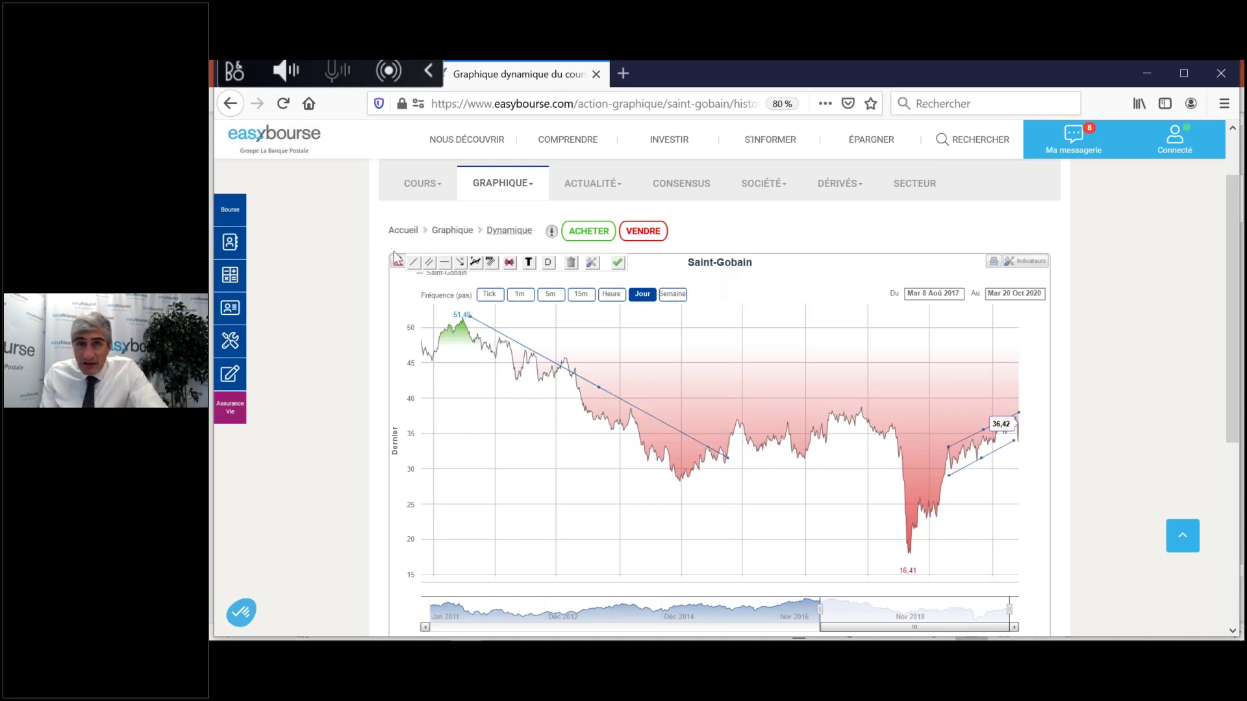
Step: Draw a rising support line from the low before the recovery to the start of the 2020 crash, extend the period back to 8 Aoû 2016 and finish drawing
click(416, 263)
click(686, 484)
click(904, 433)
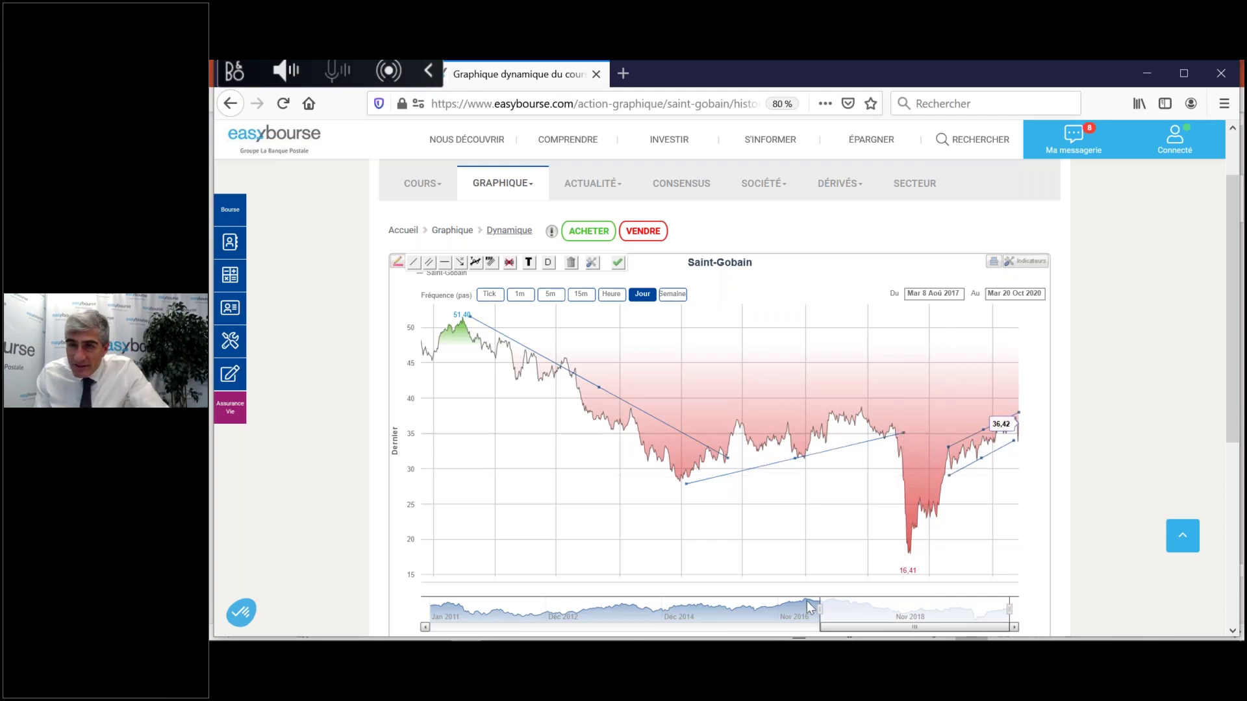
drag(799, 611, 740, 611)
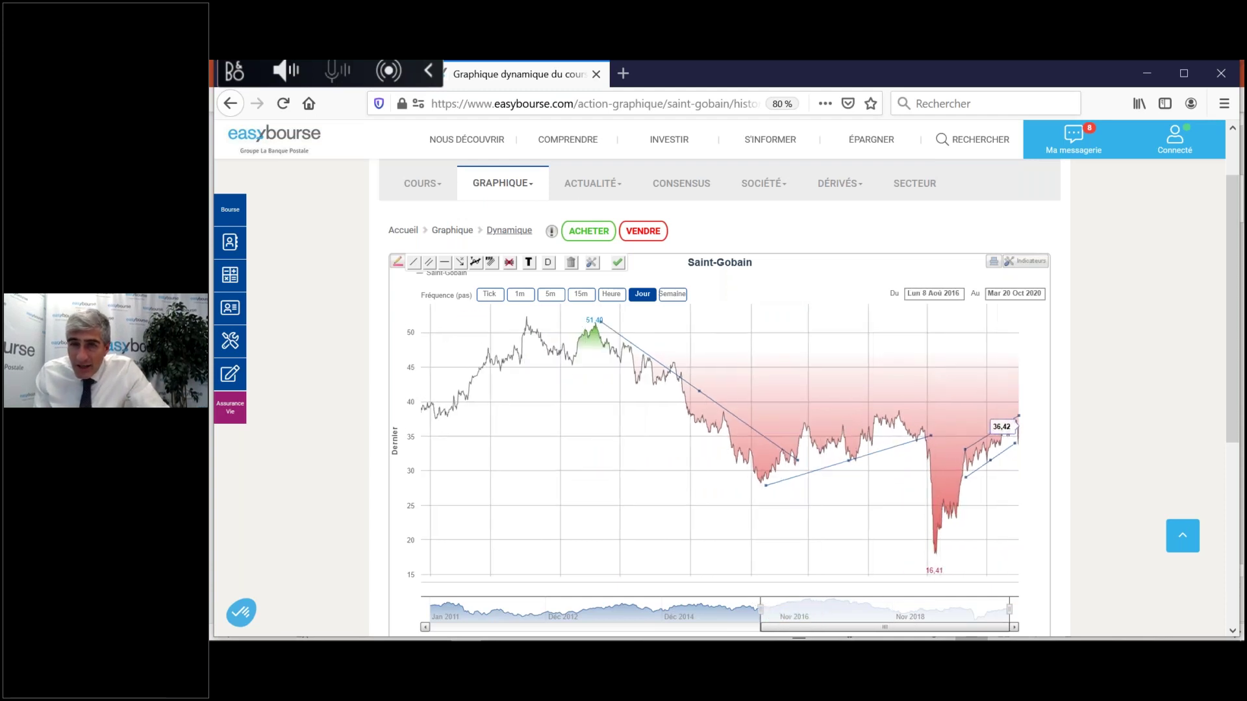
click(618, 267)
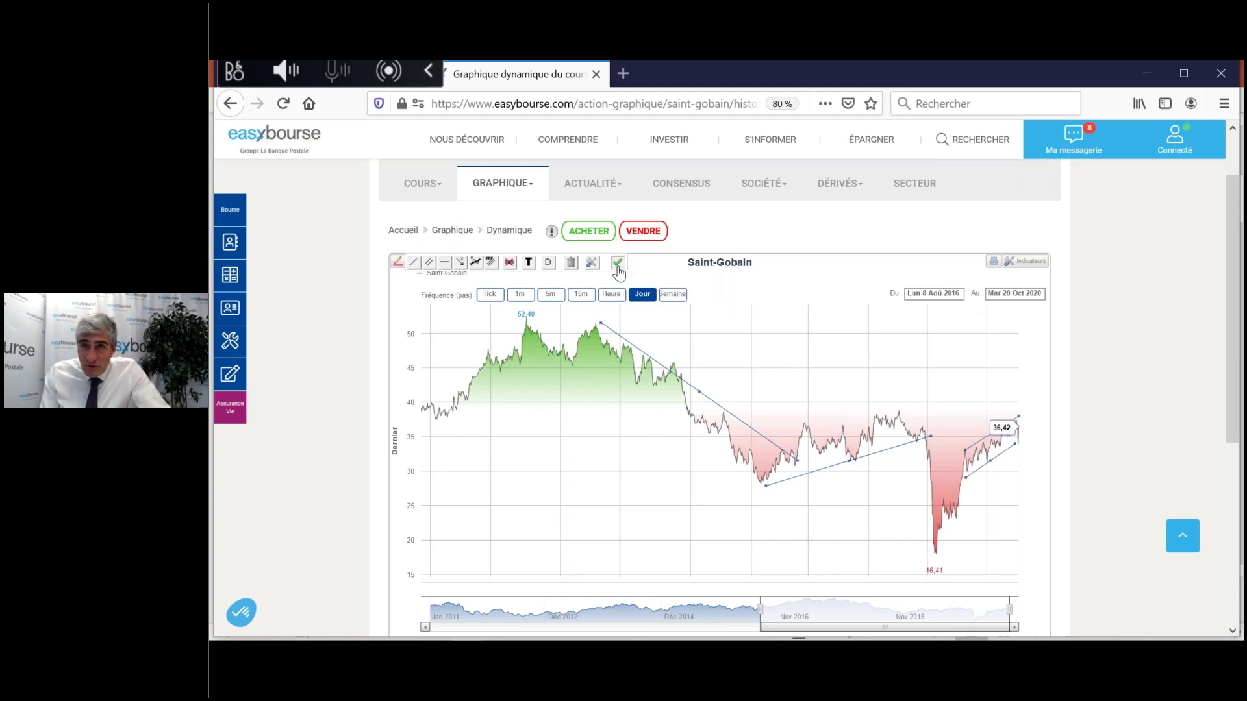
Step: Change the Saint-Gobain chart type from the indicator settings to Chandeliers
click(1025, 262)
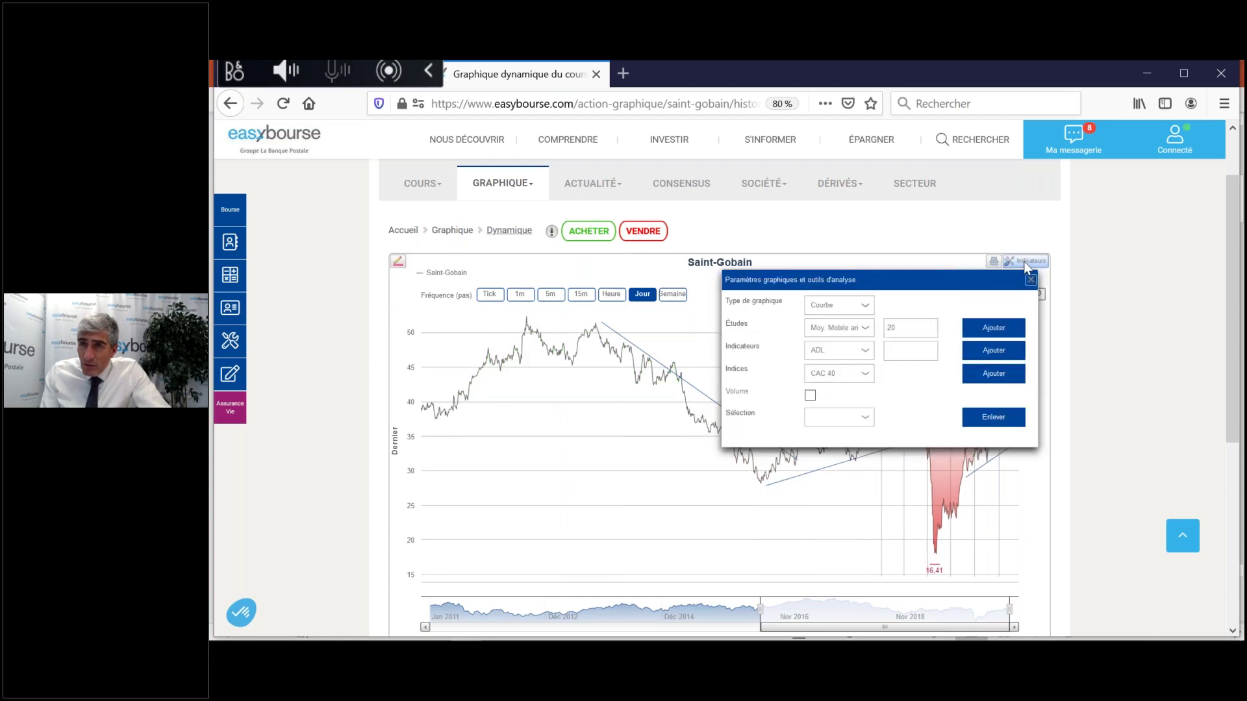
click(857, 311)
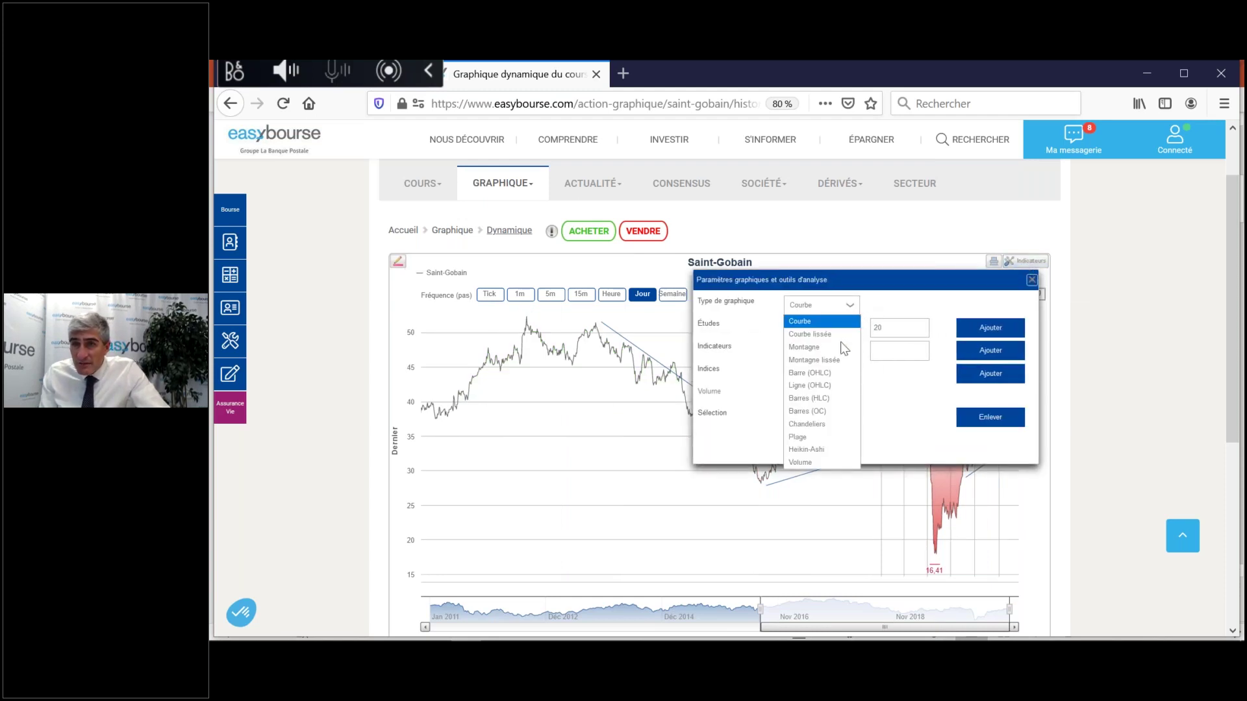
click(835, 426)
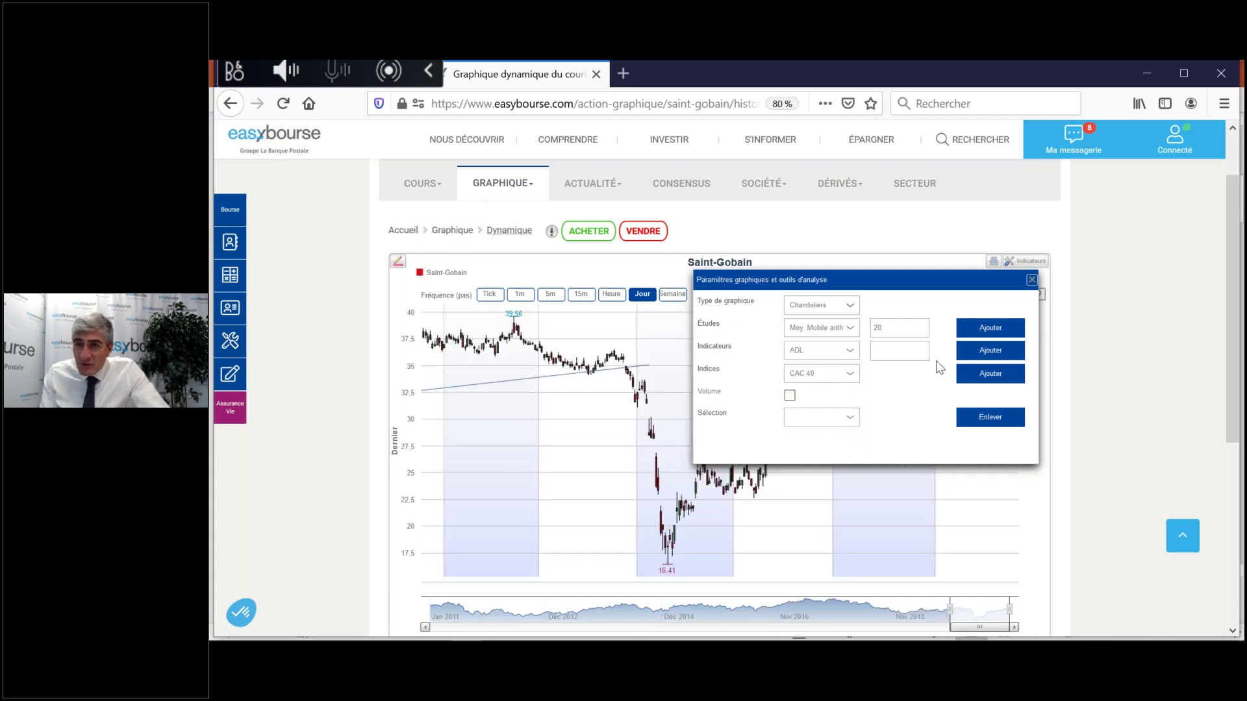
Step: Narrow the Saint-Gobain chart period to start on 4 Jun 2020, examine the candlesticks, and extend it back to 27 Nov 2018
click(1032, 281)
drag(950, 610, 986, 609)
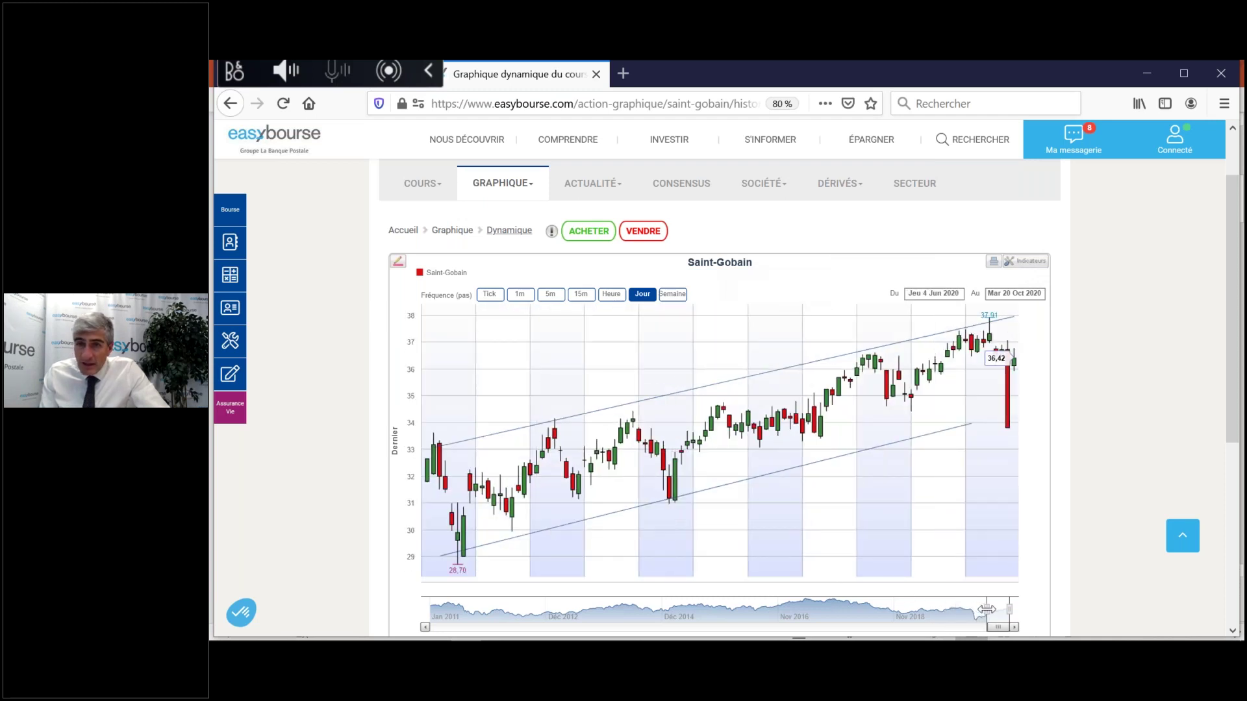
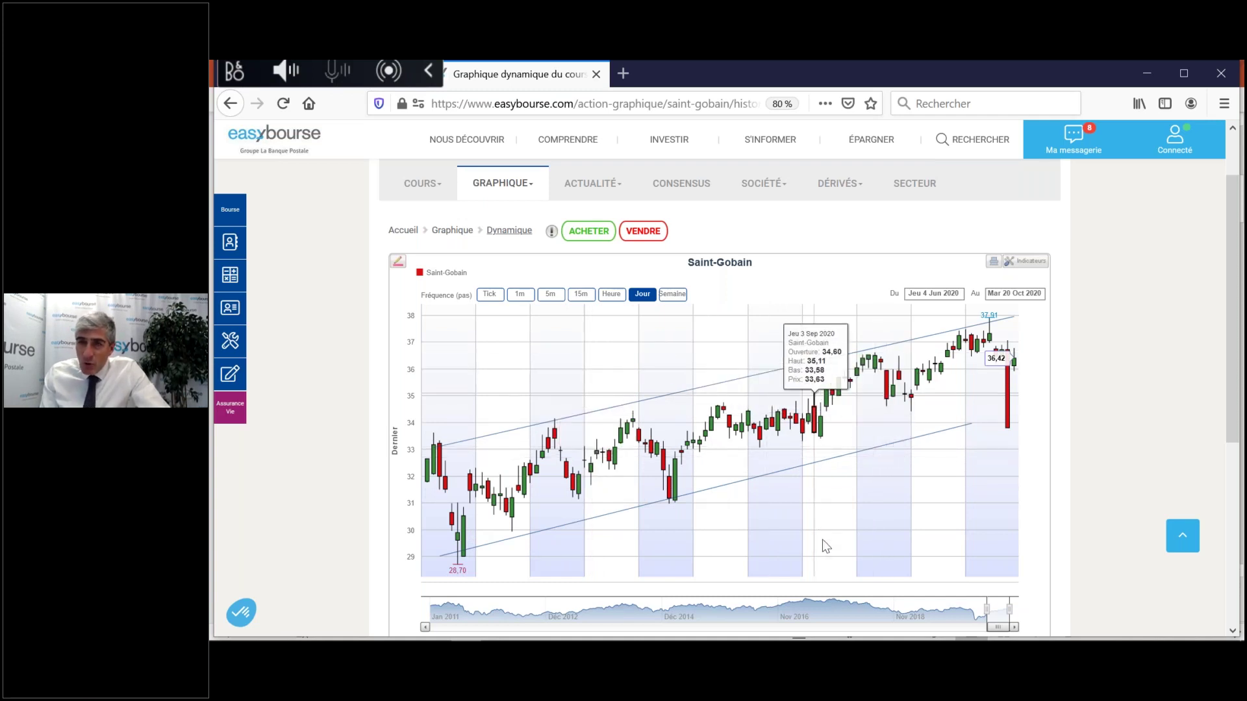
drag(987, 609, 897, 608)
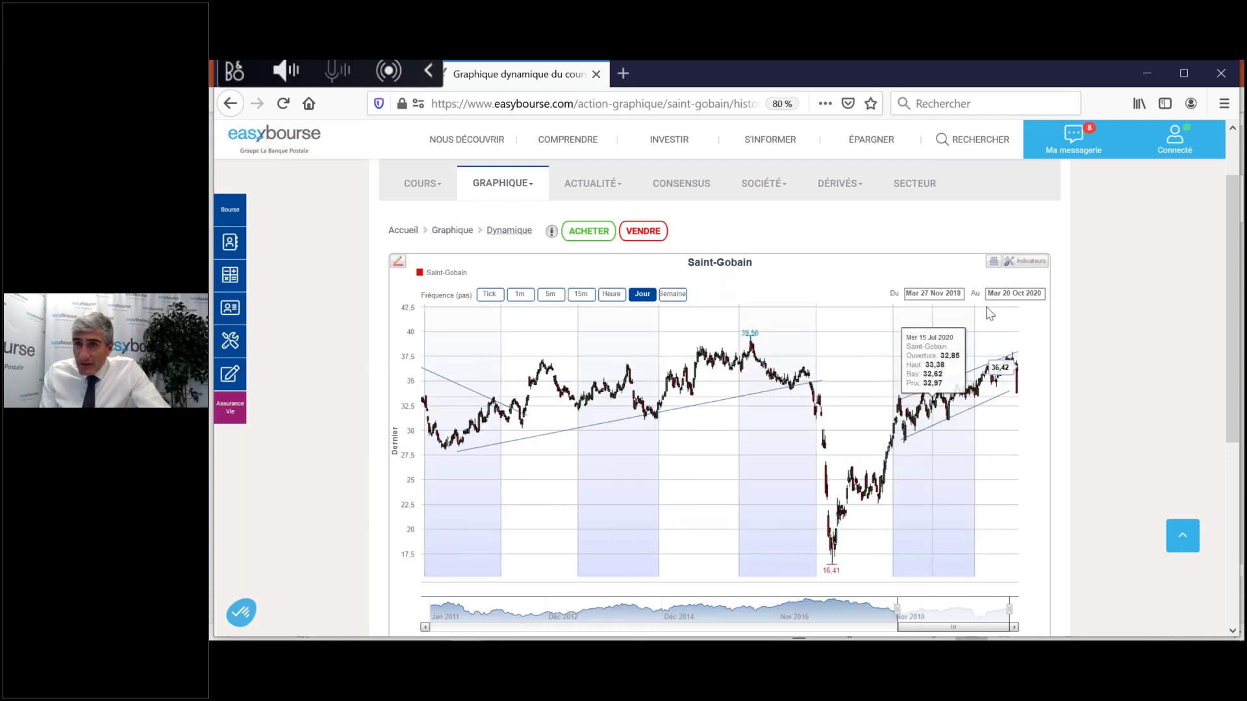
Step: Add two arithmetic moving averages to the Saint-Gobain chart, one over 20 periods and one over 80, and return to the chart
click(1020, 263)
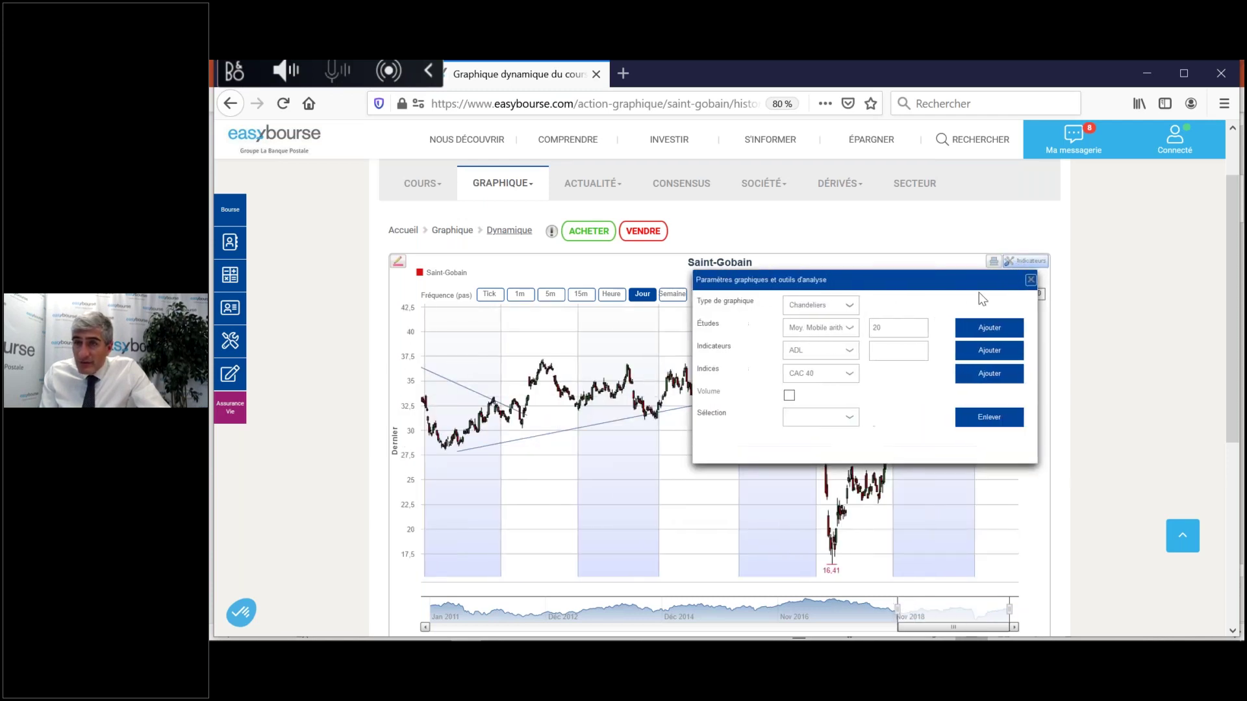
click(854, 332)
click(858, 335)
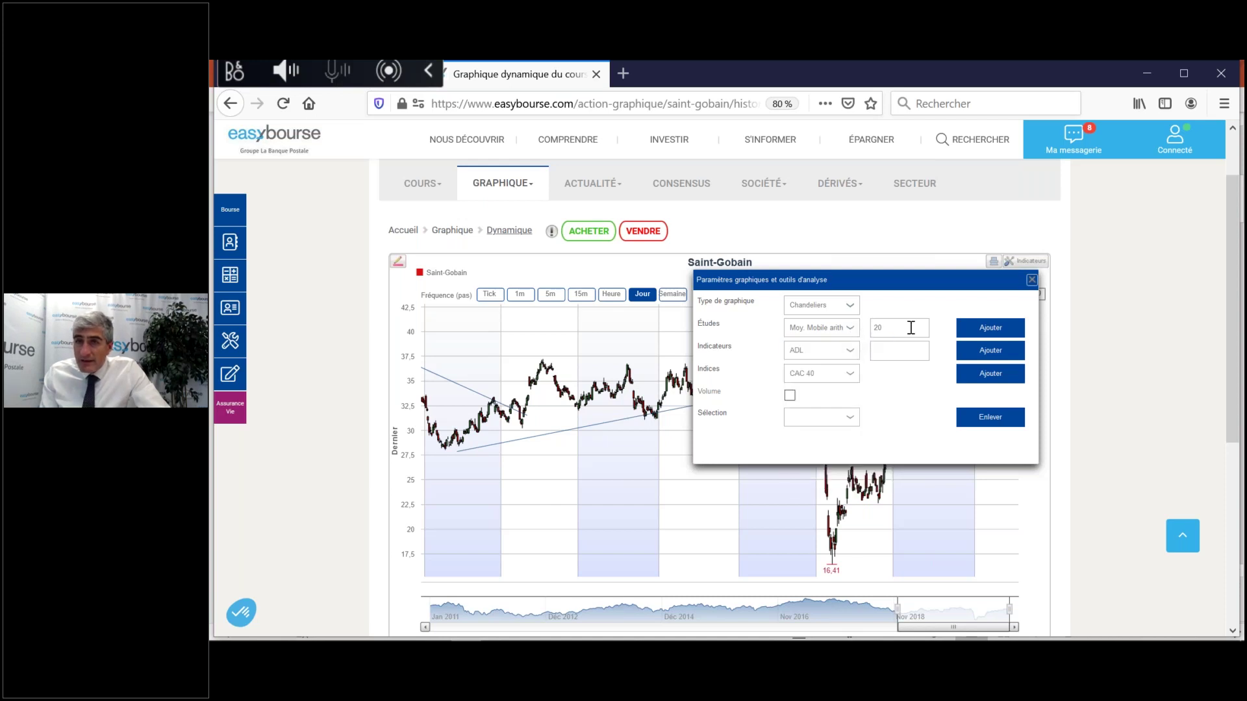
click(990, 329)
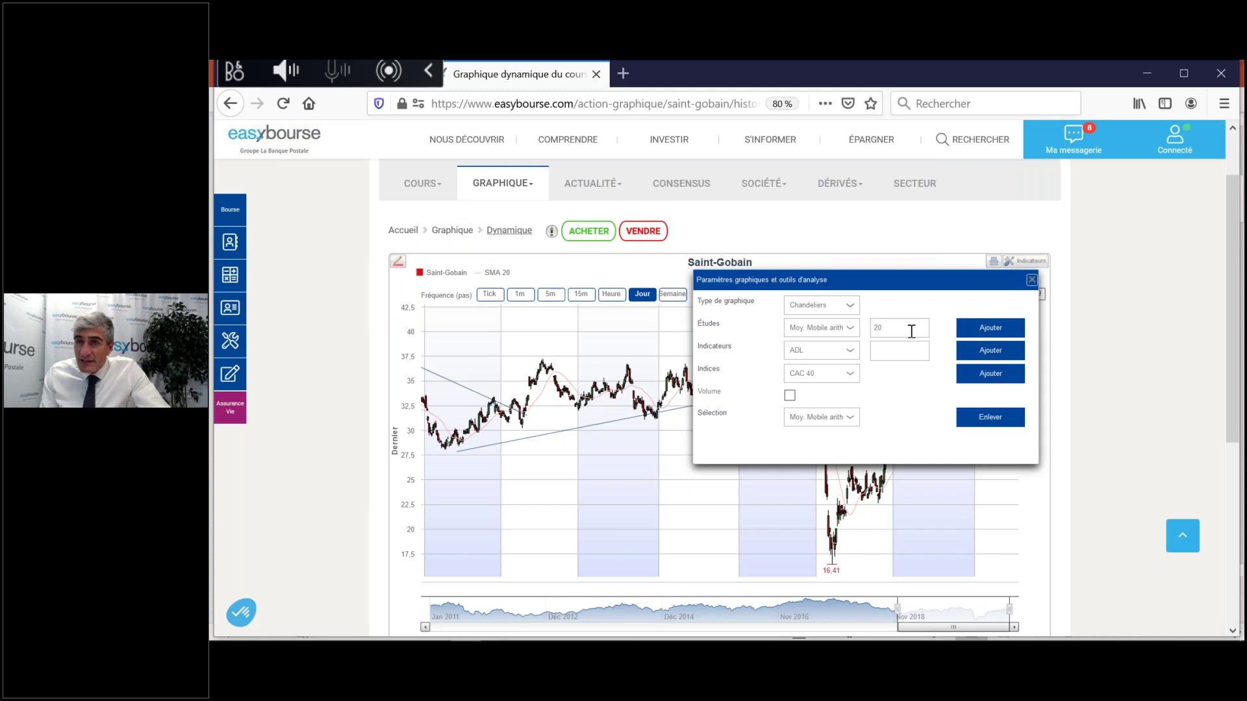
double_click(875, 327)
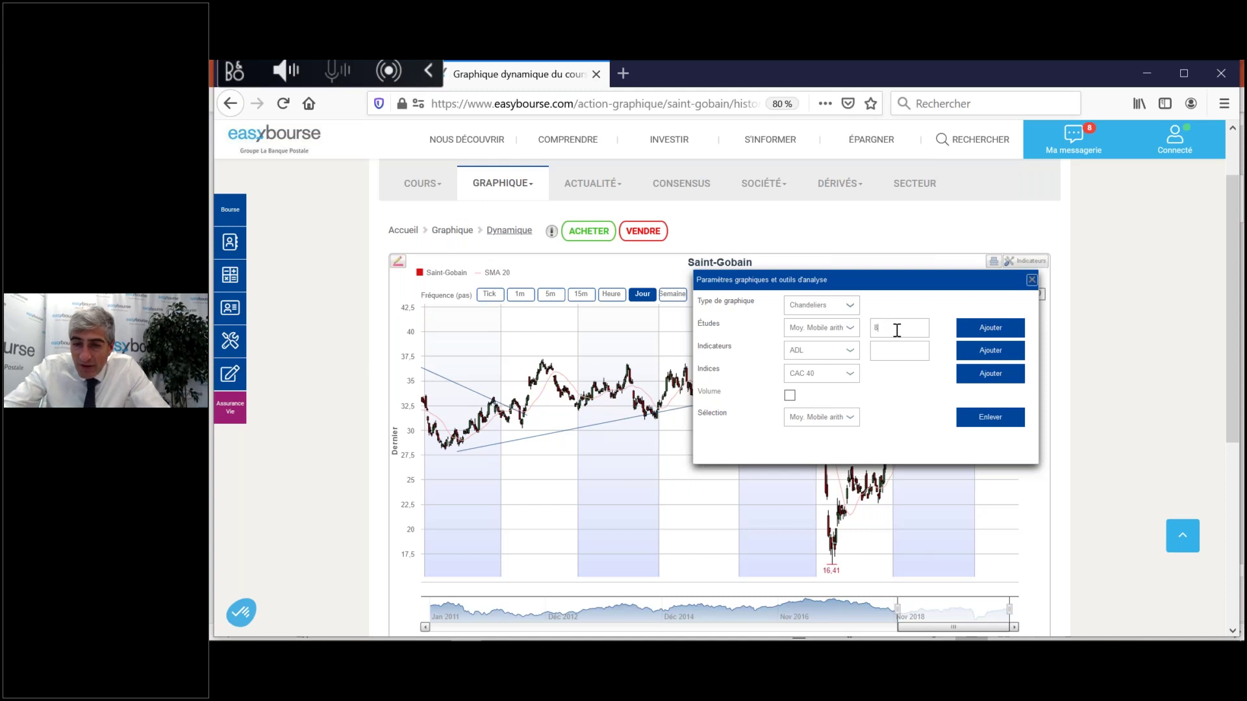
click(983, 330)
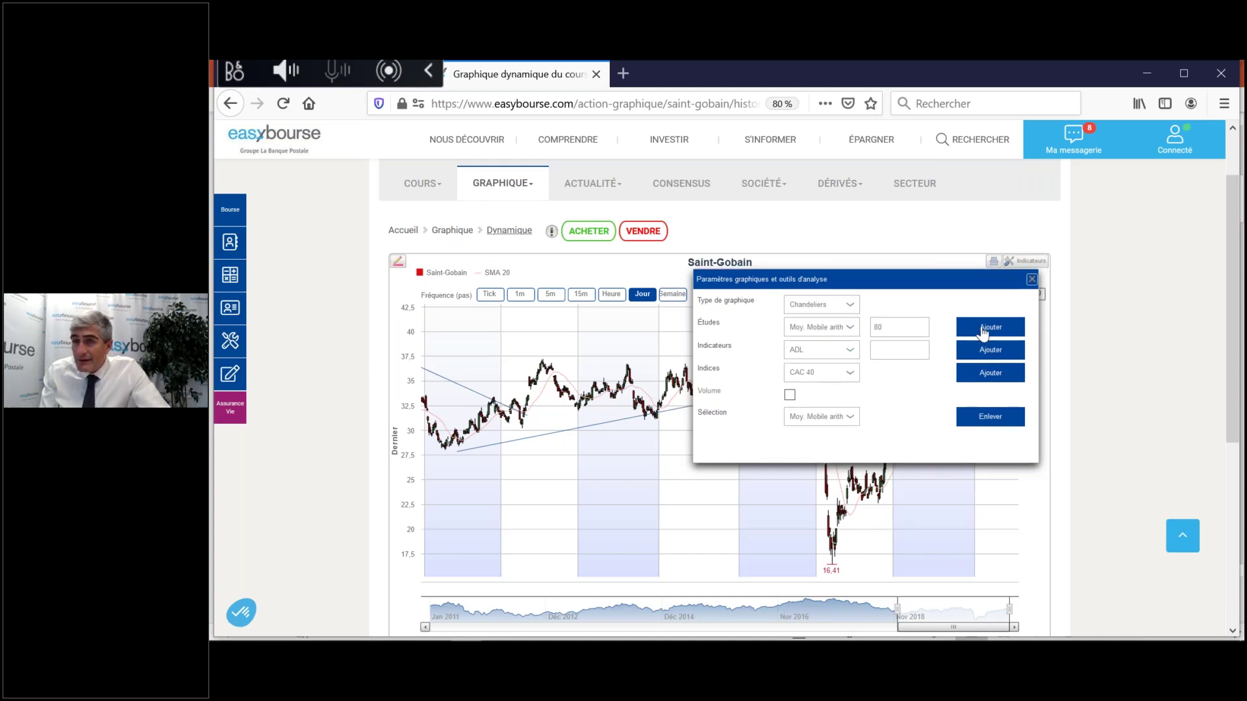
click(1032, 280)
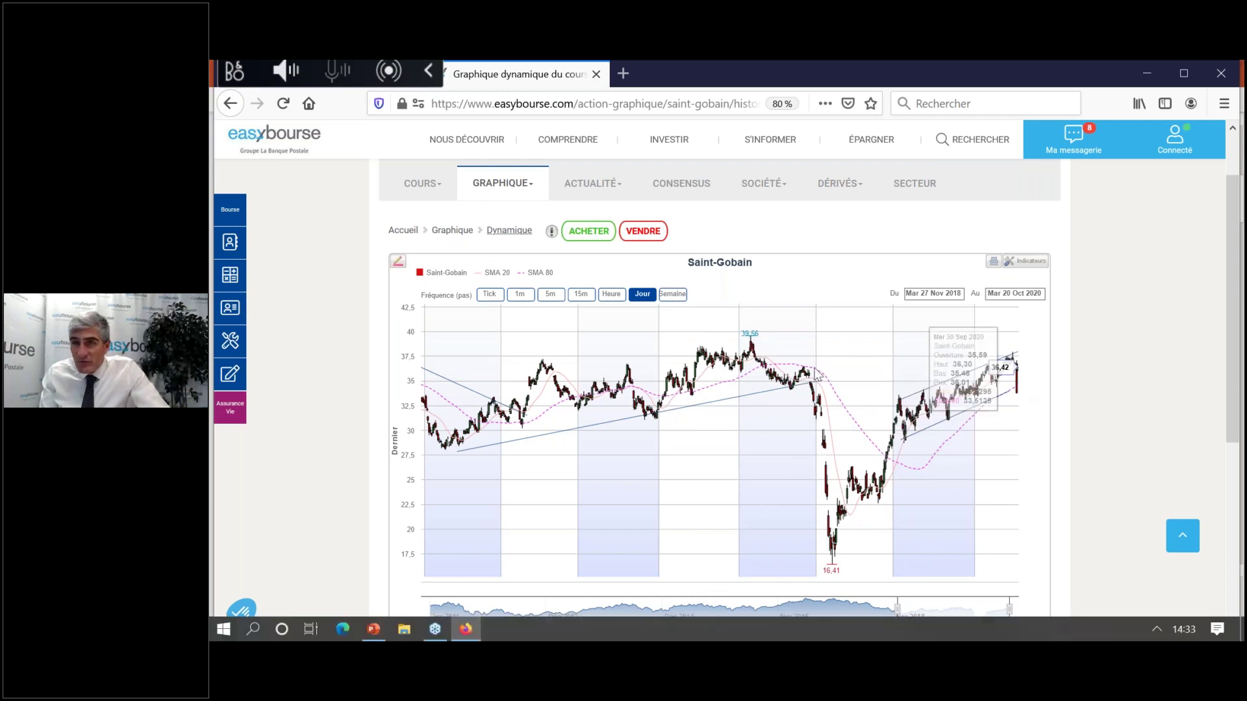
Step: Review the available studies in the analysis settings, select RSI as the indicator and close the settings without adding it
click(1022, 261)
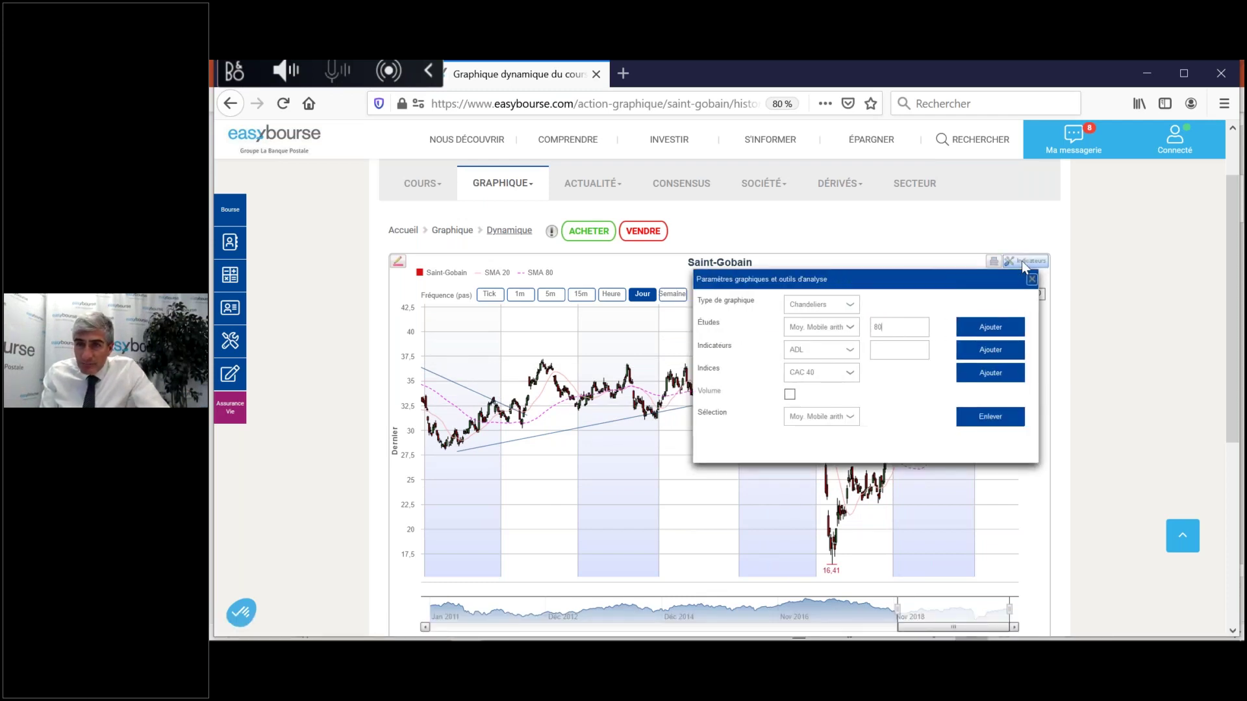
click(850, 326)
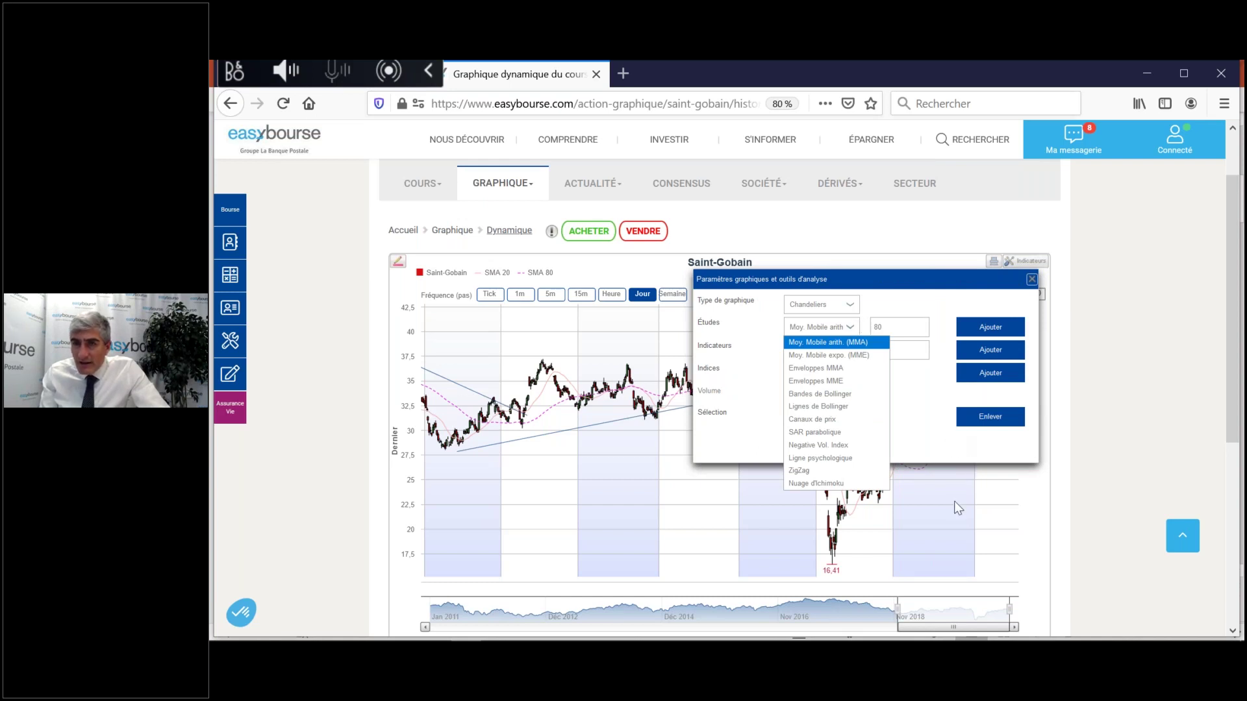
click(919, 390)
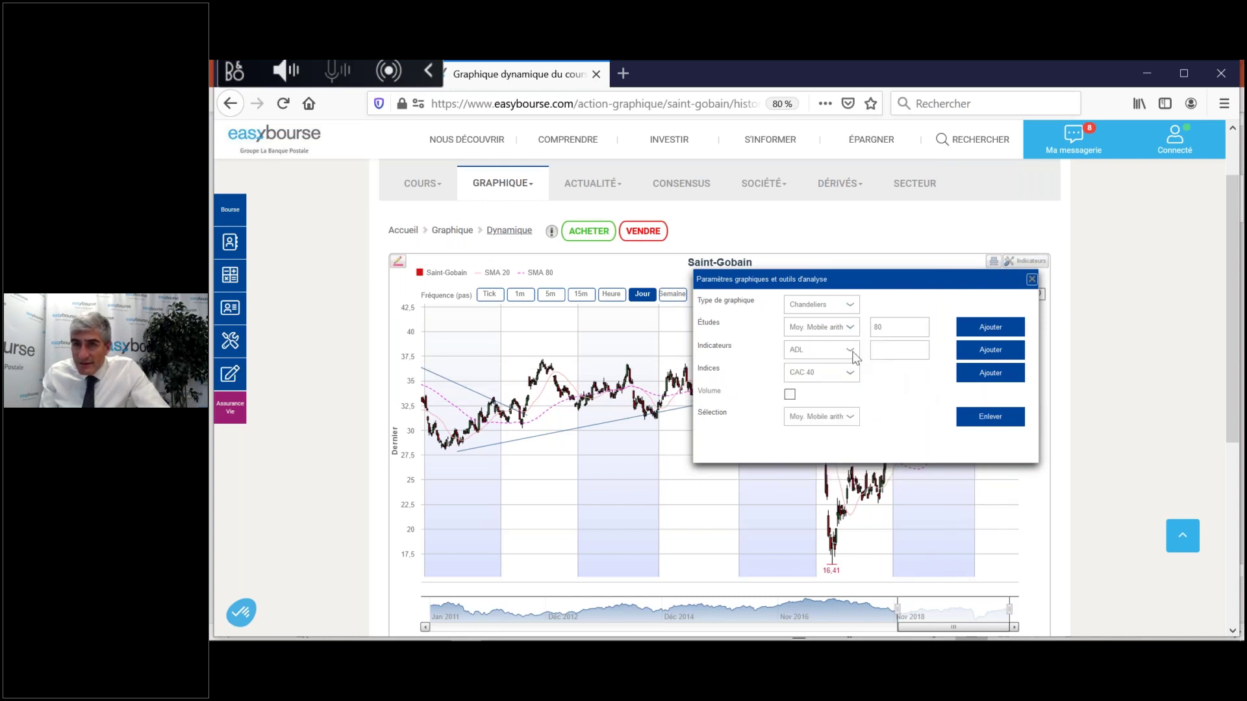
click(855, 352)
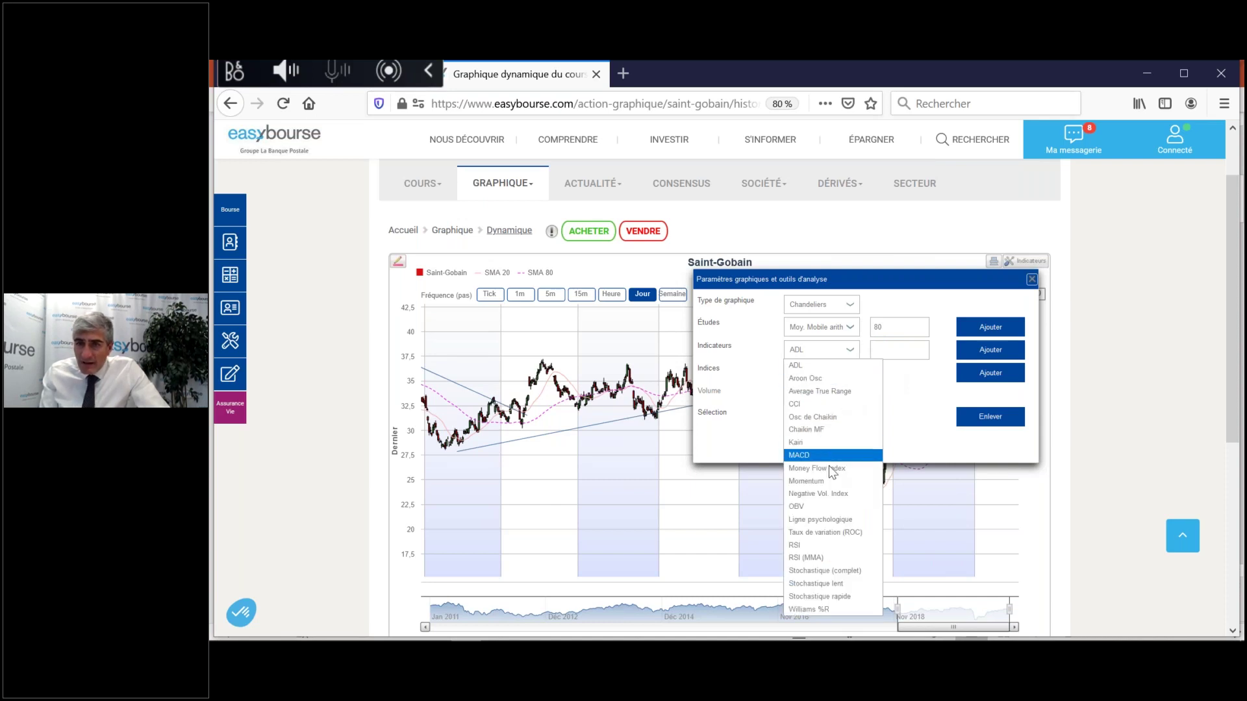
click(820, 546)
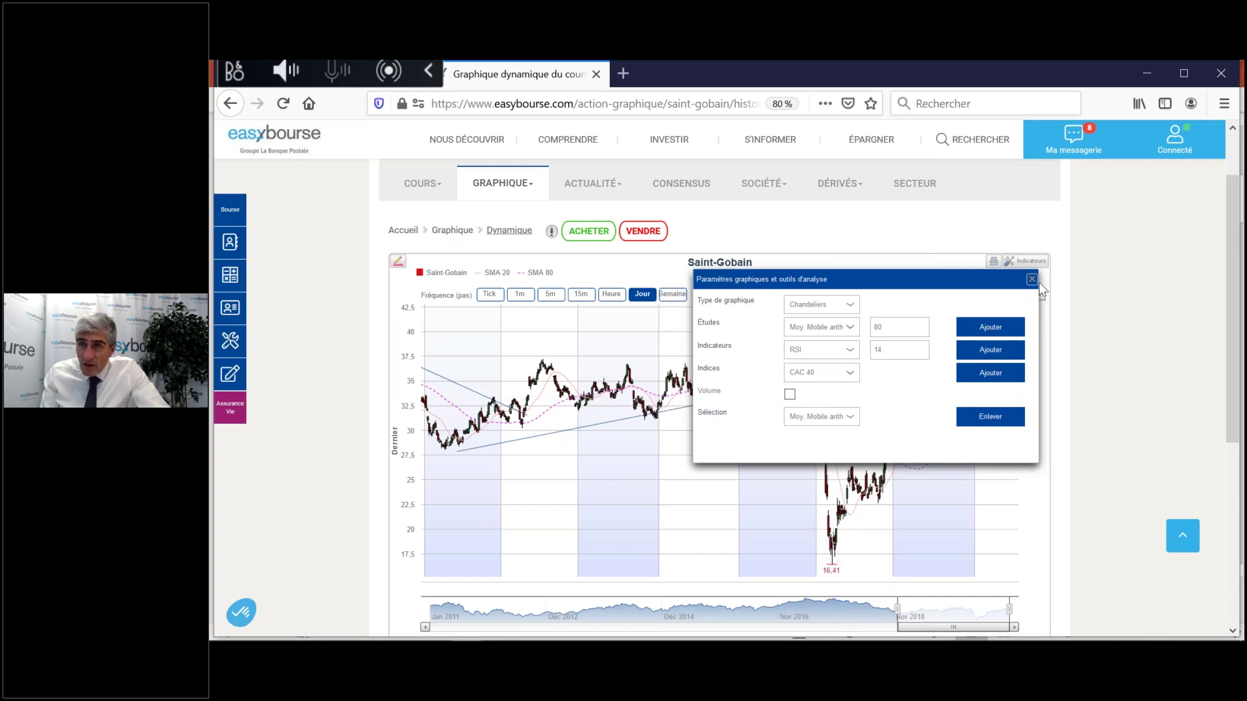
click(1031, 282)
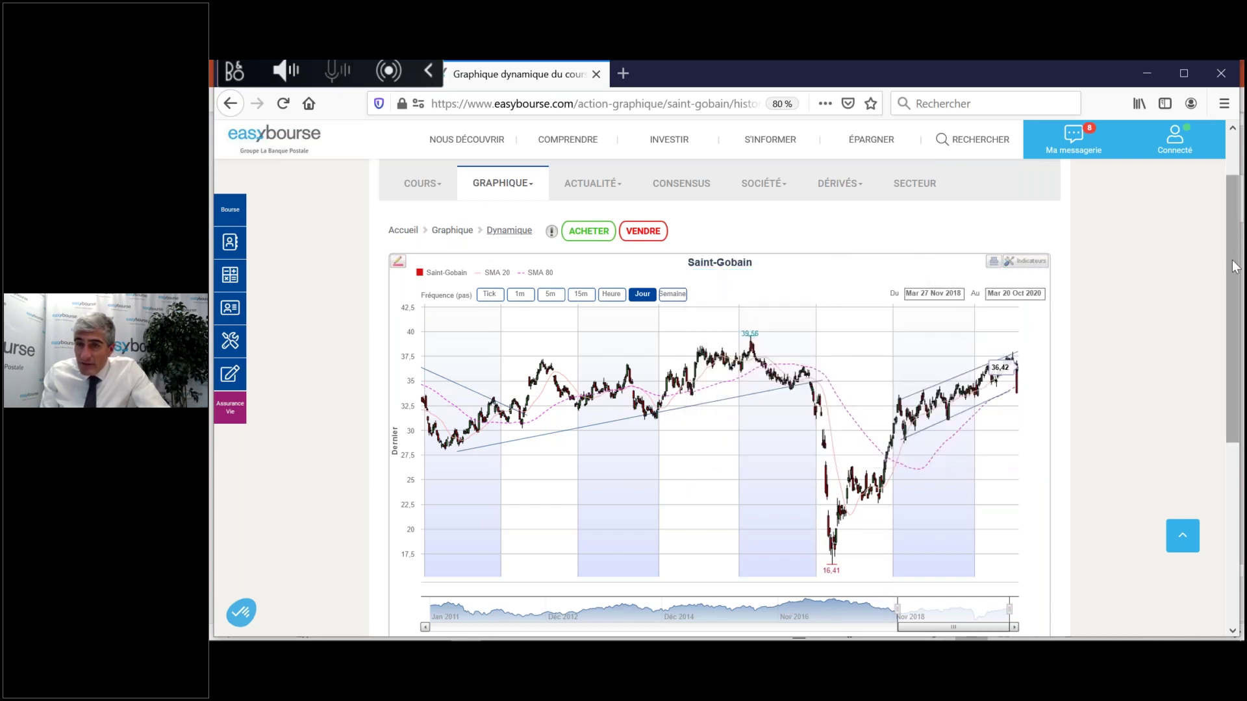
Step: Shorten the chart period to start on 8 Fév 2019 and display the trading volume under the price chart
scroll(988, 569, down, 2)
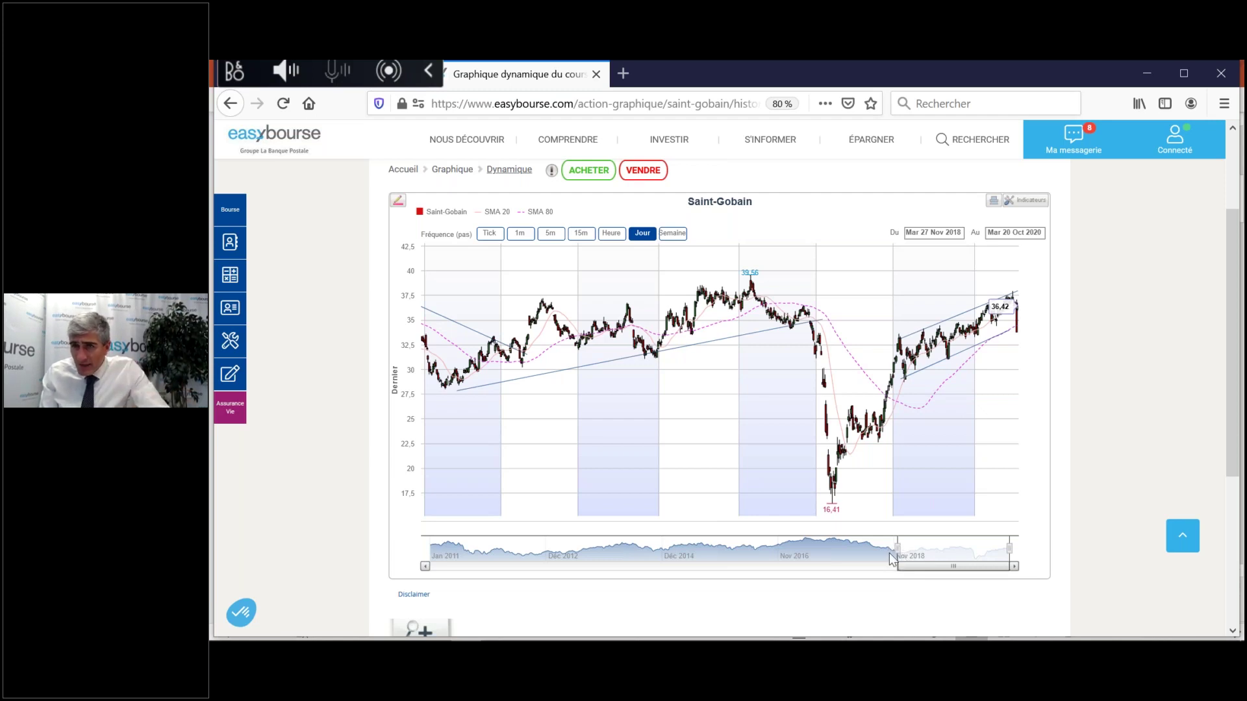
drag(898, 549, 913, 549)
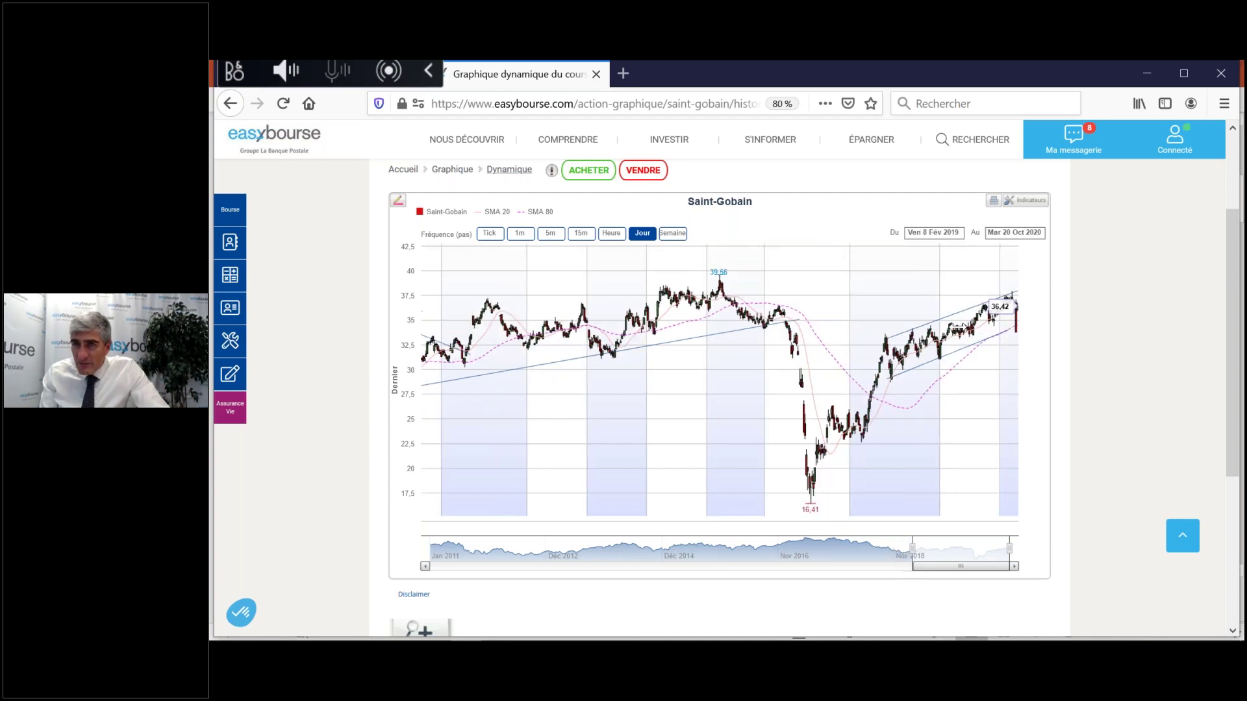
click(1025, 200)
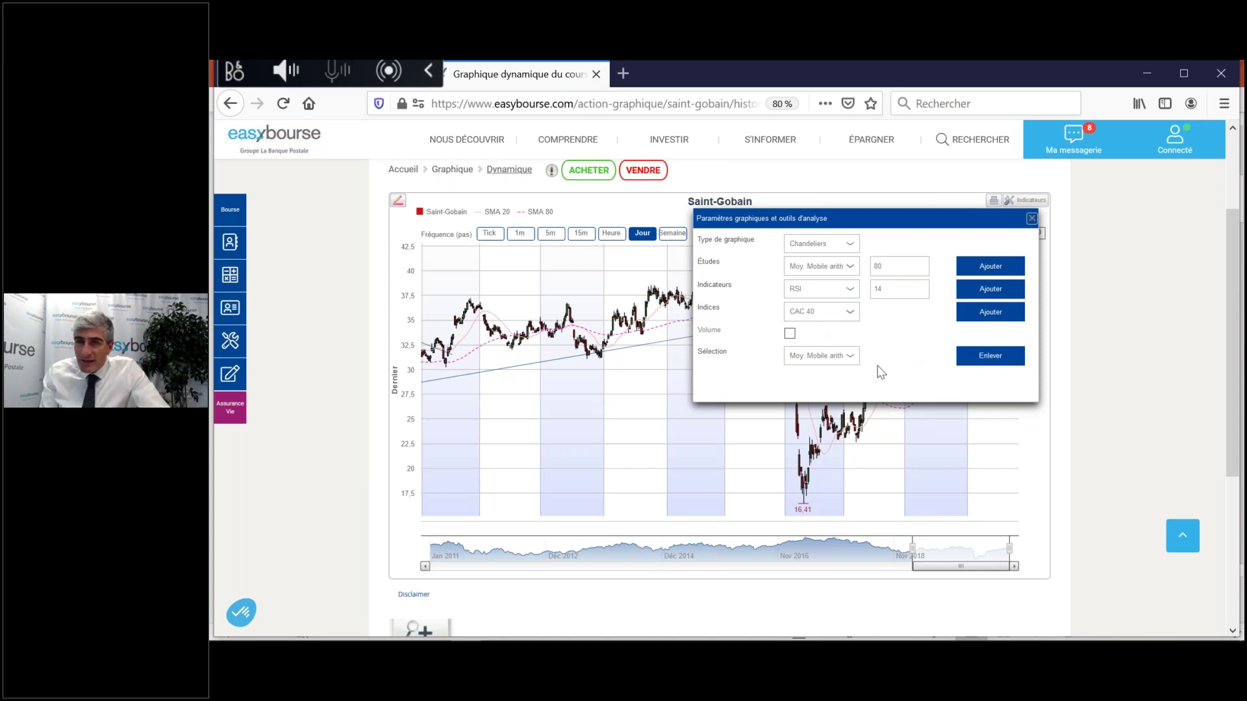
click(793, 333)
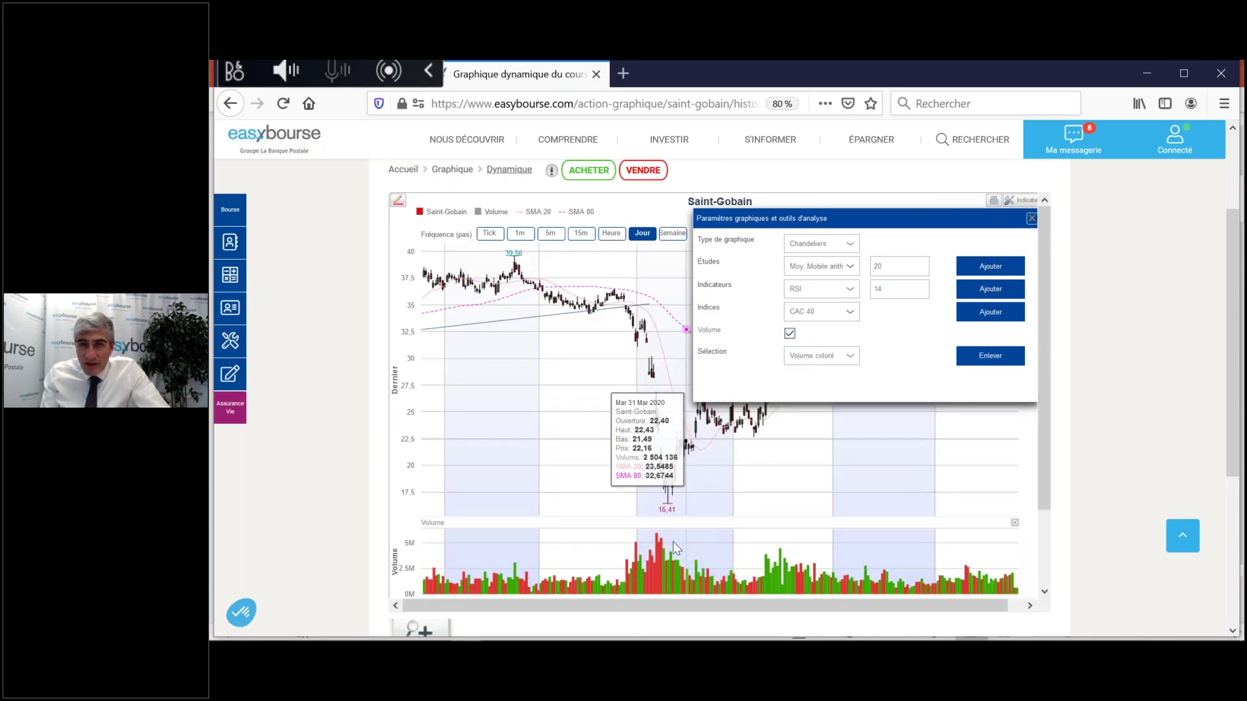
click(1032, 221)
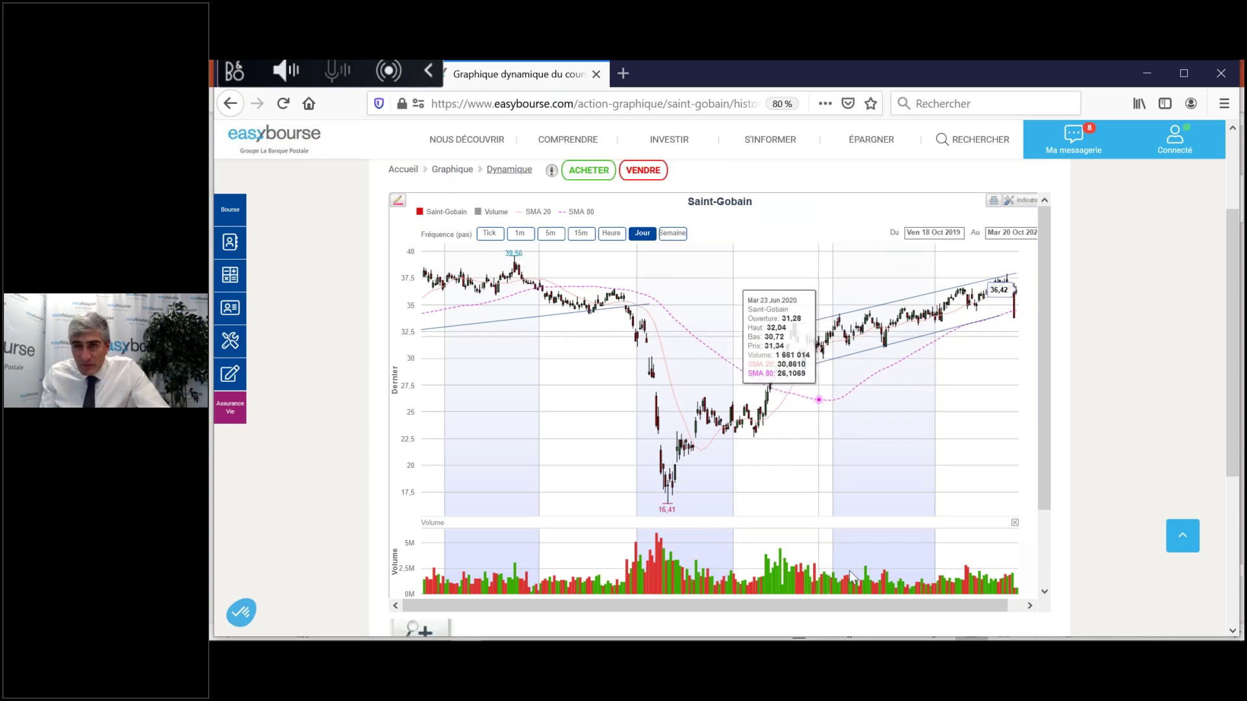
mouse_move(830, 641)
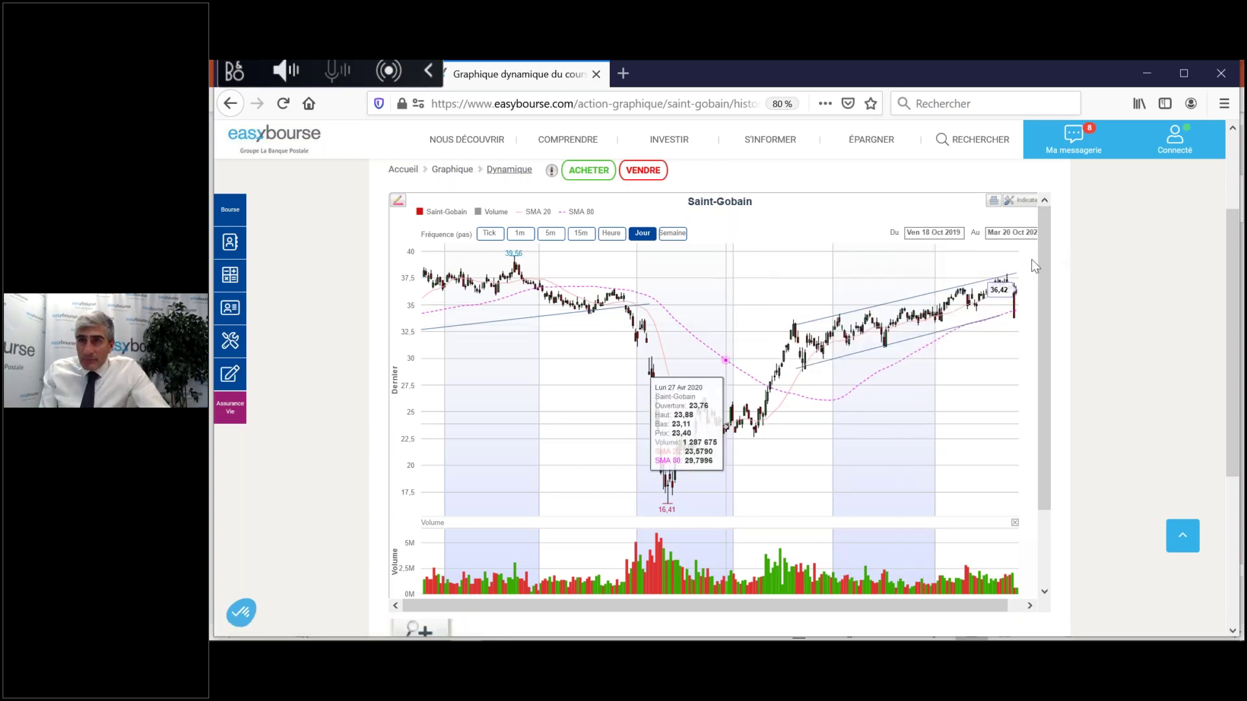
Step: Open the Saint-Gobain buy order form from the dynamic chart page and look over its order book and entry fields
scroll(1234, 227, up, 4)
scroll(1236, 218, down, 2)
scroll(1237, 214, up, 2)
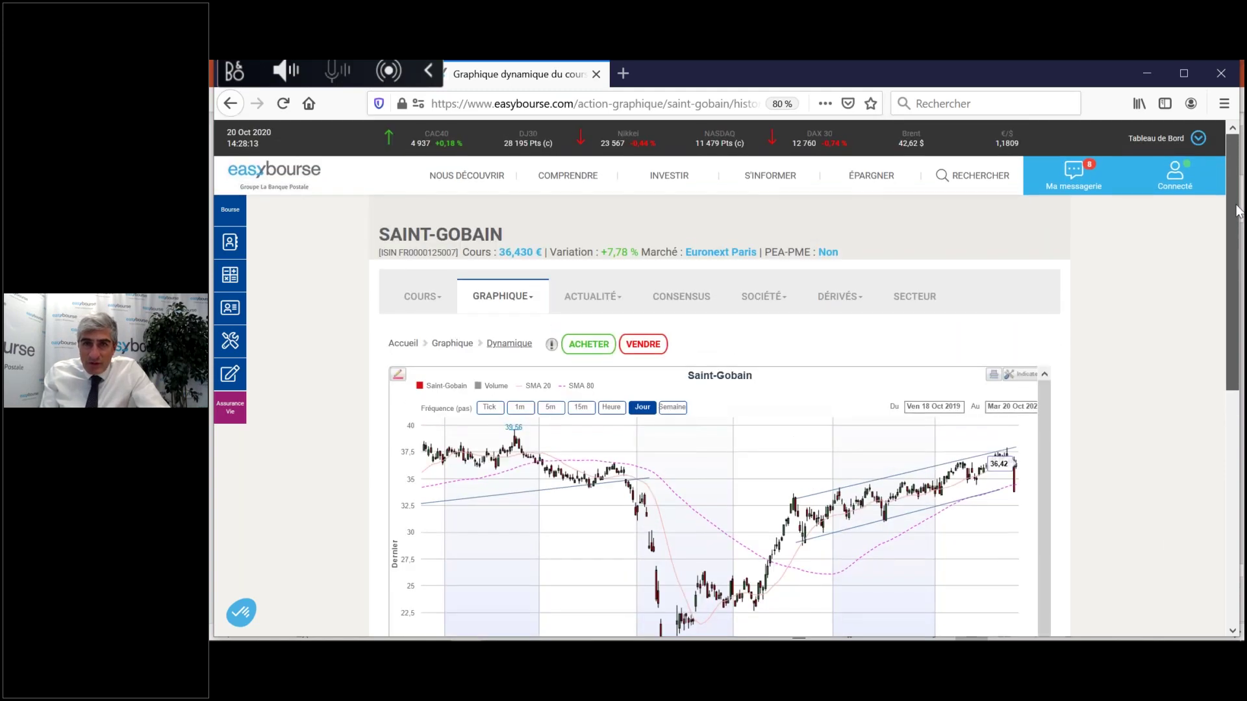
drag(1238, 211, 1239, 220)
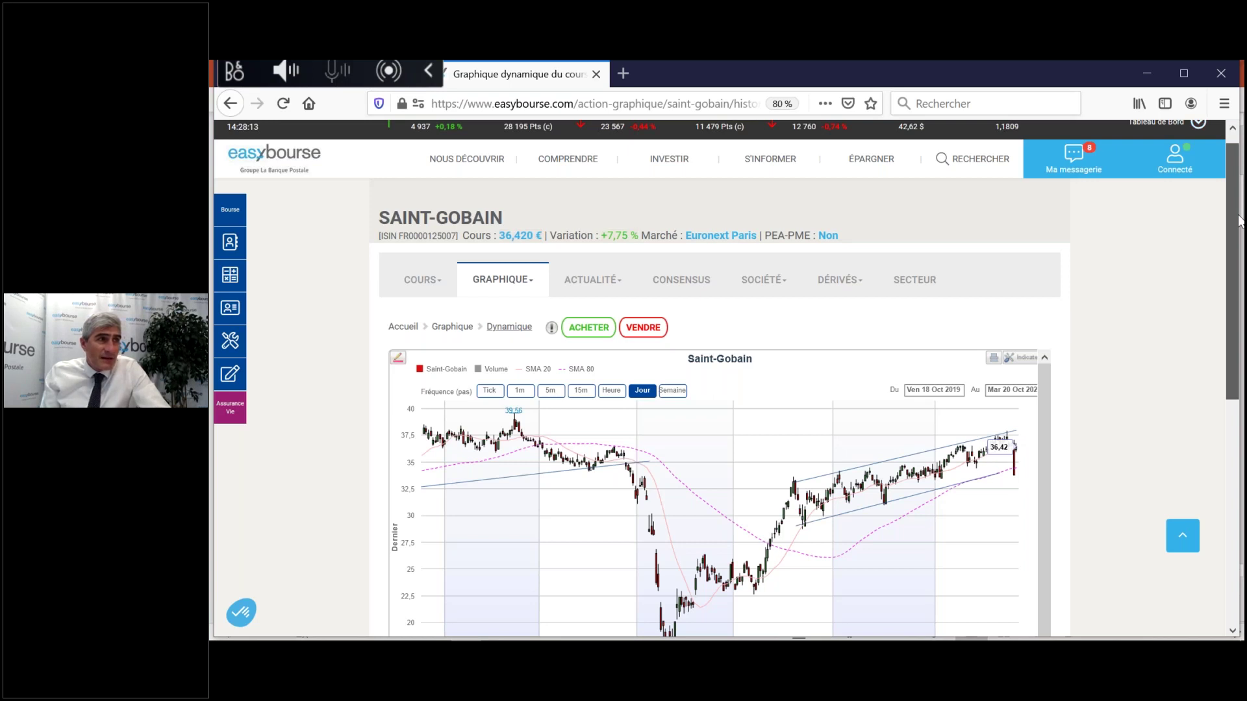
mouse_move(1239, 221)
mouse_down()
mouse_move(1239, 241)
mouse_move(1239, 191)
mouse_move(1242, 255)
mouse_move(1242, 235)
mouse_up()
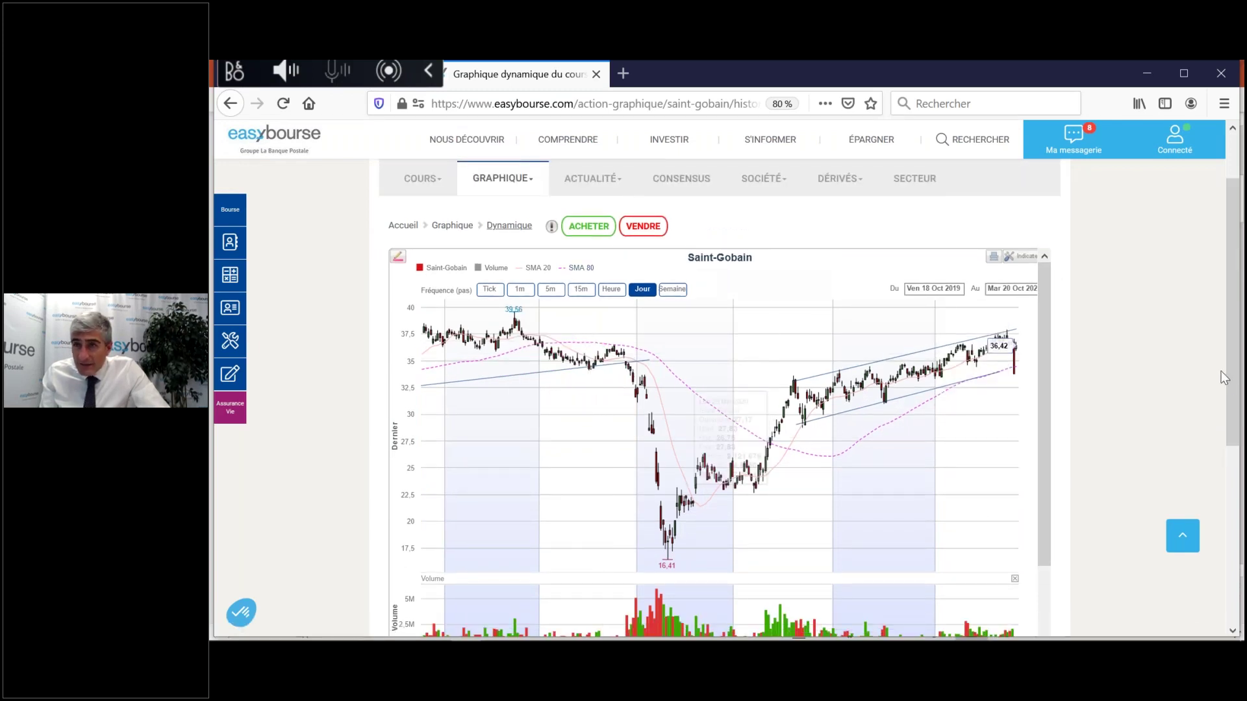
drag(1234, 387, 1238, 341)
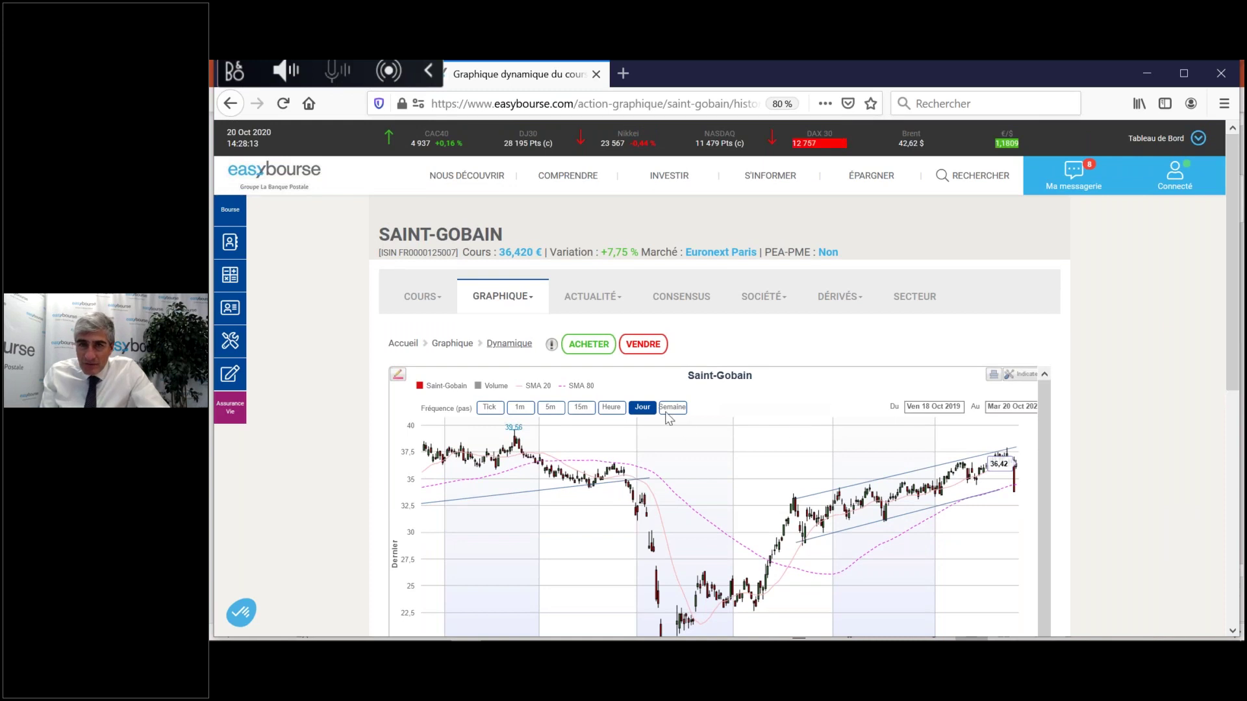
click(580, 352)
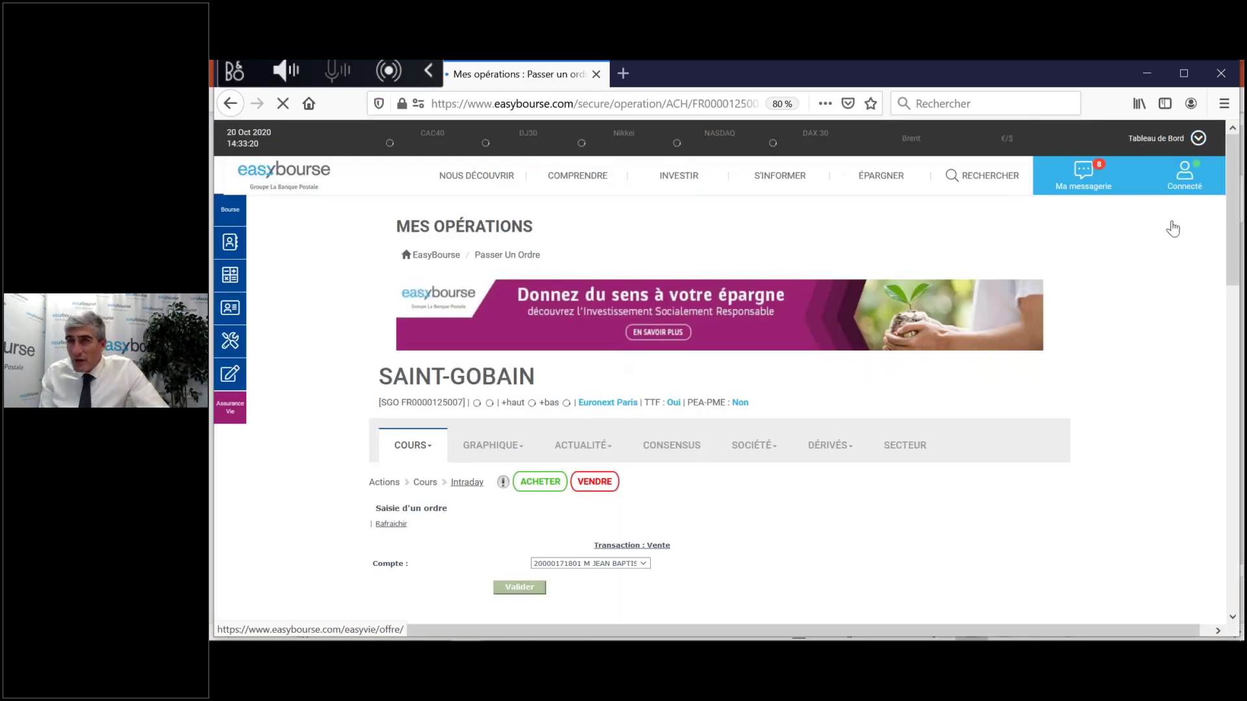
scroll(1238, 214, down, 2)
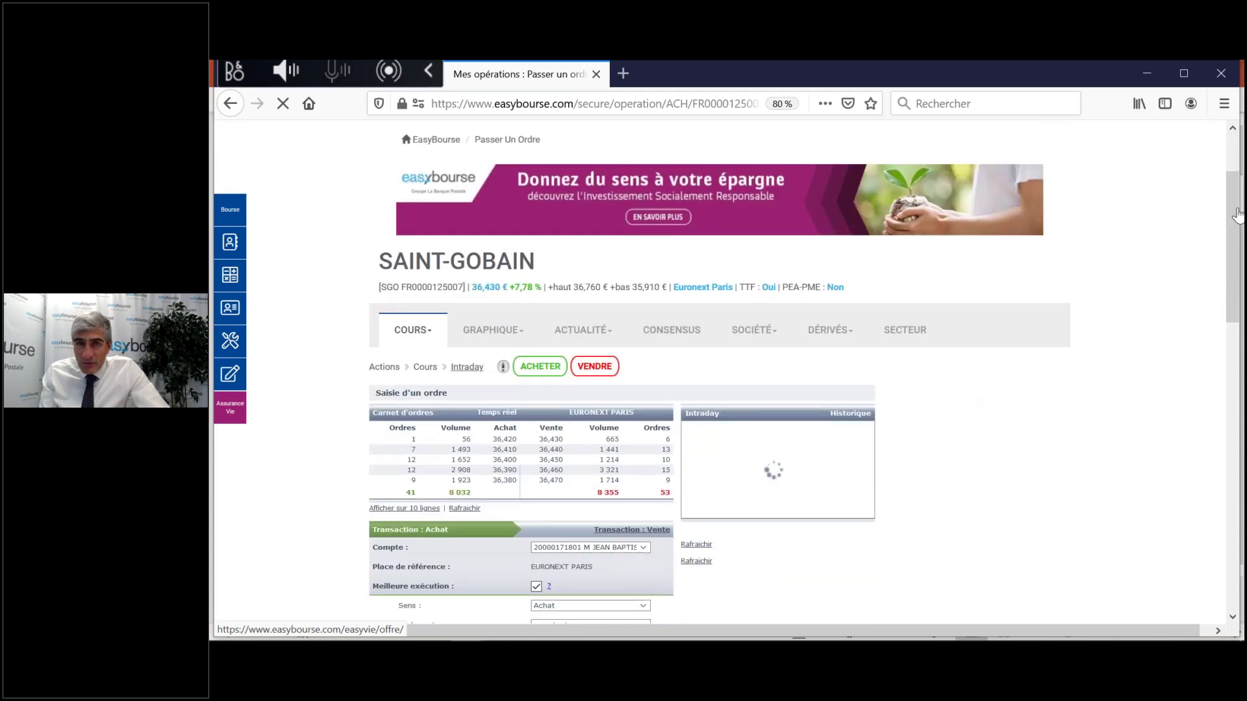
scroll(1237, 214, down, 2)
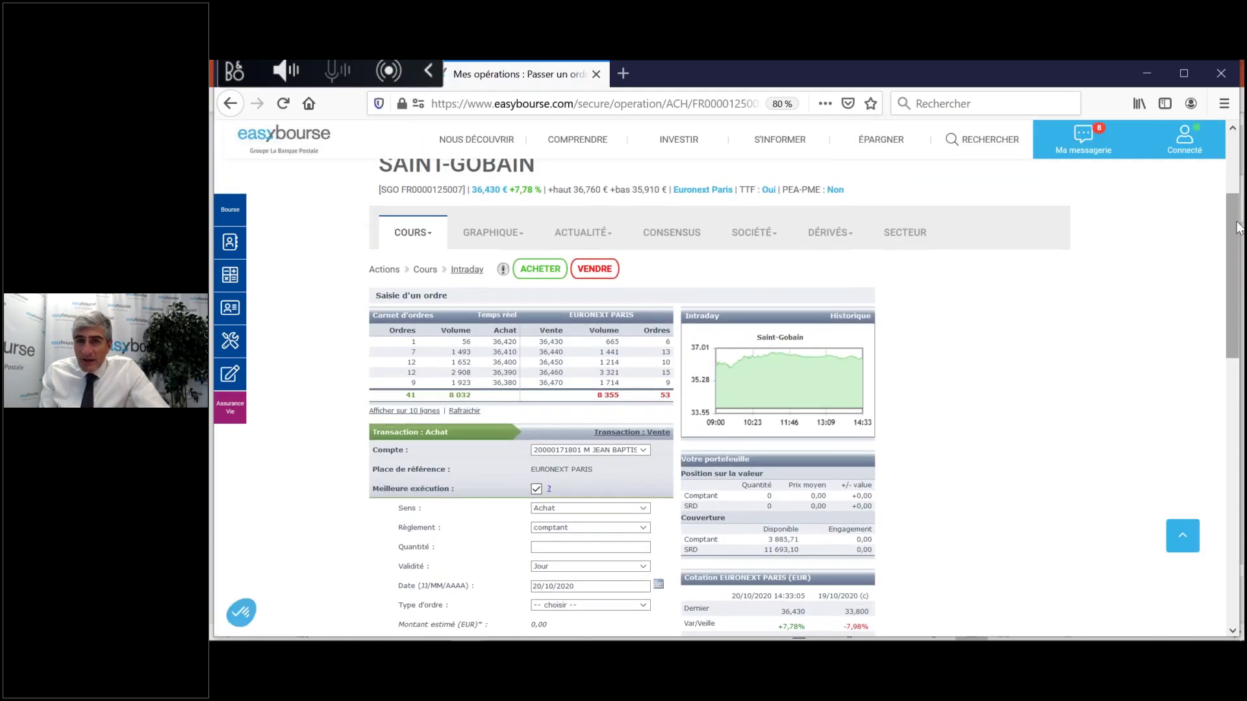
scroll(975, 260, up, 1)
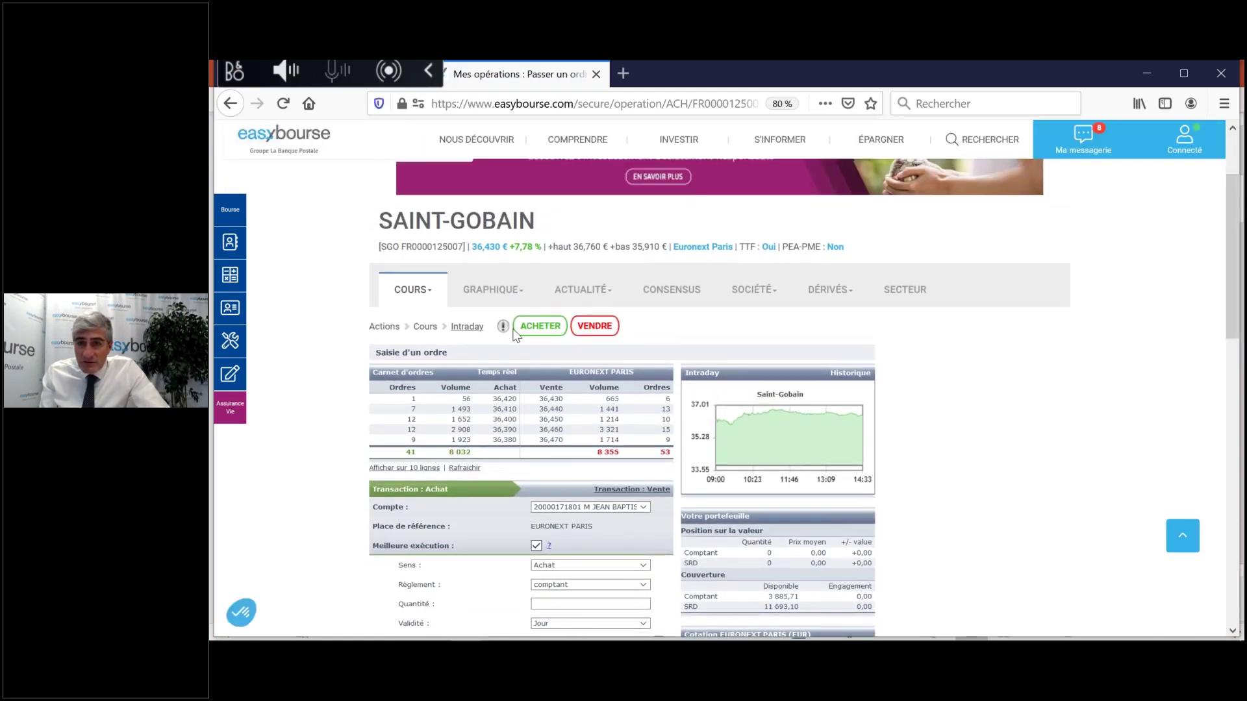
Step: Go back to Saint-Gobain's intraday quote page and view its quotation and historical data
mouse_move(419, 305)
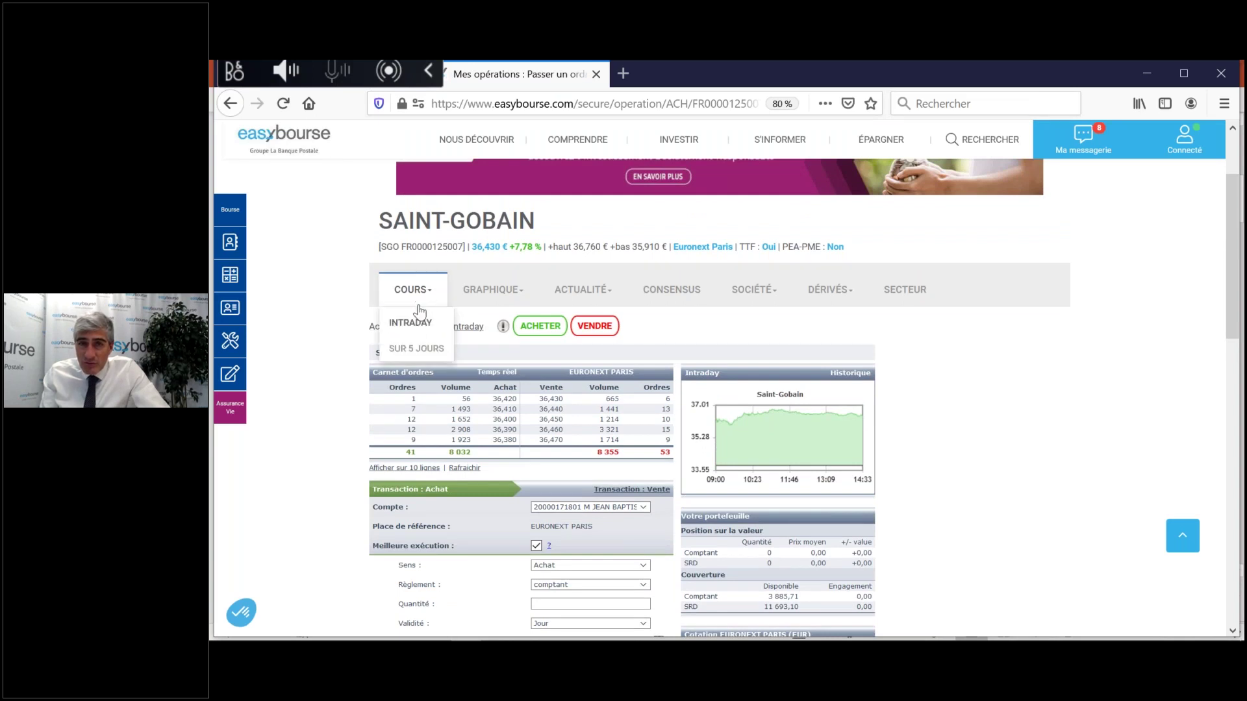
click(413, 326)
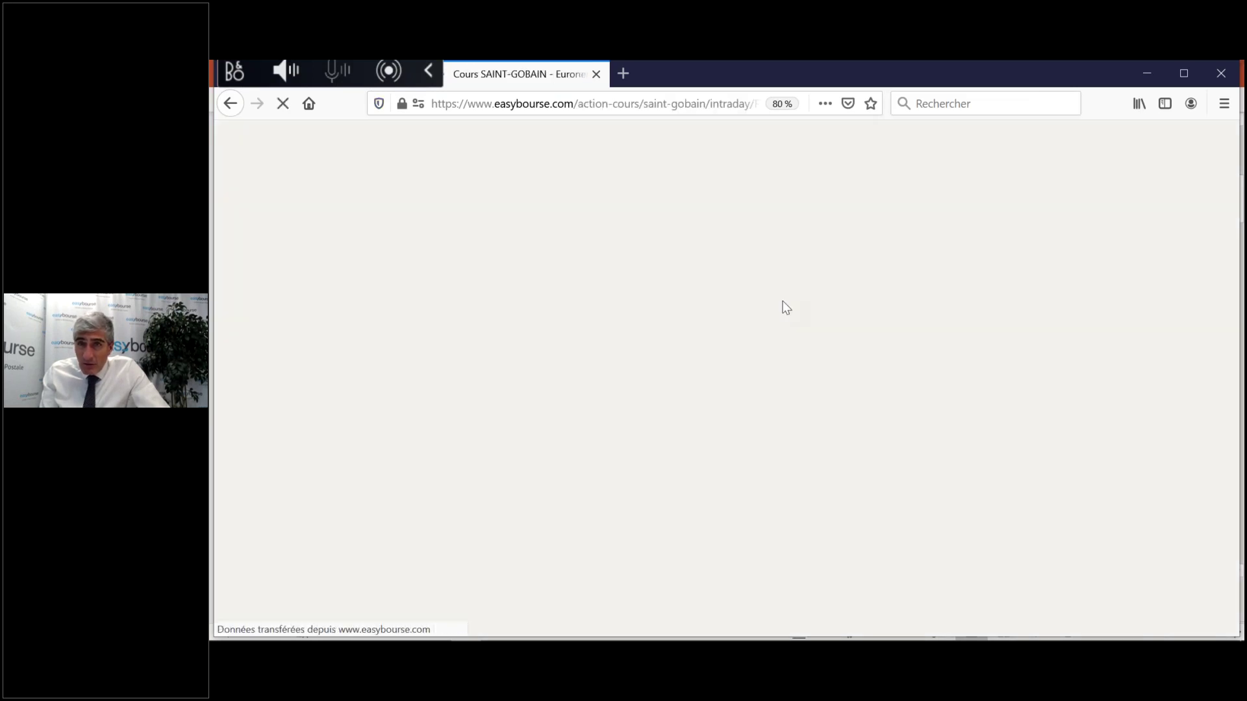
mouse_move(1235, 184)
mouse_down()
mouse_move(1238, 369)
mouse_move(1239, 188)
mouse_up()
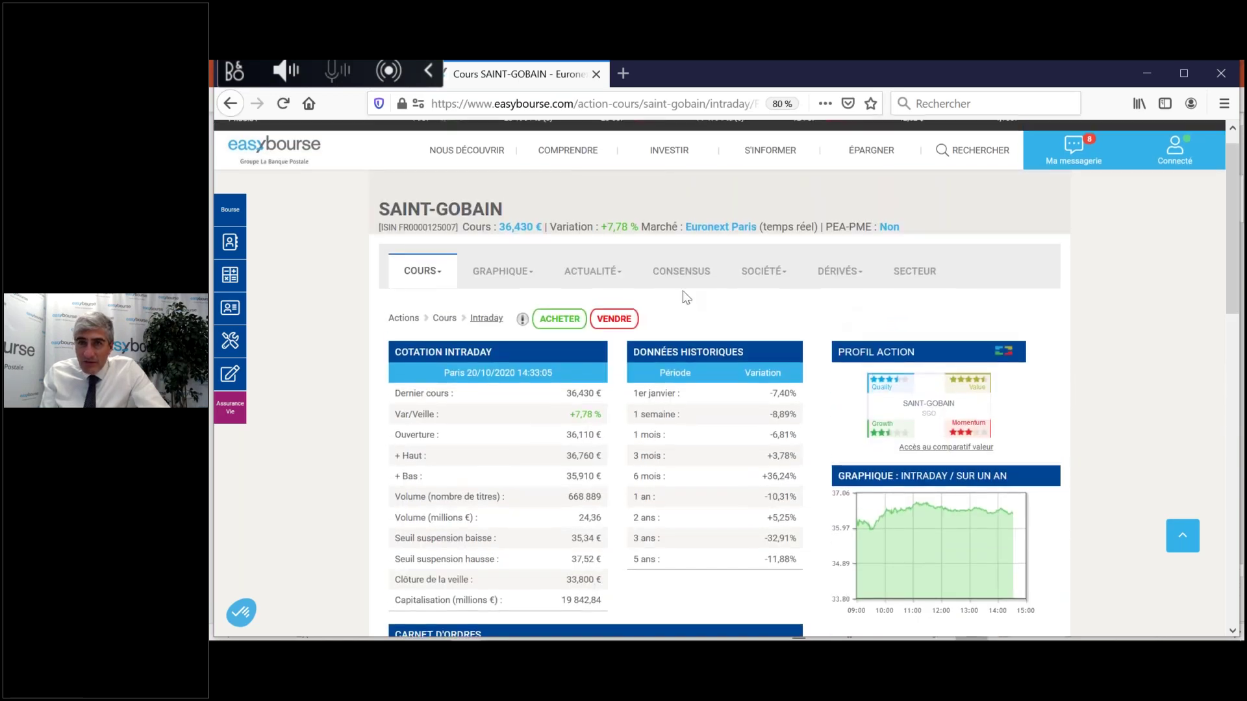
Step: Open a buy order for Saint-Gobain from the intraday quote page and examine the full order entry form
click(559, 318)
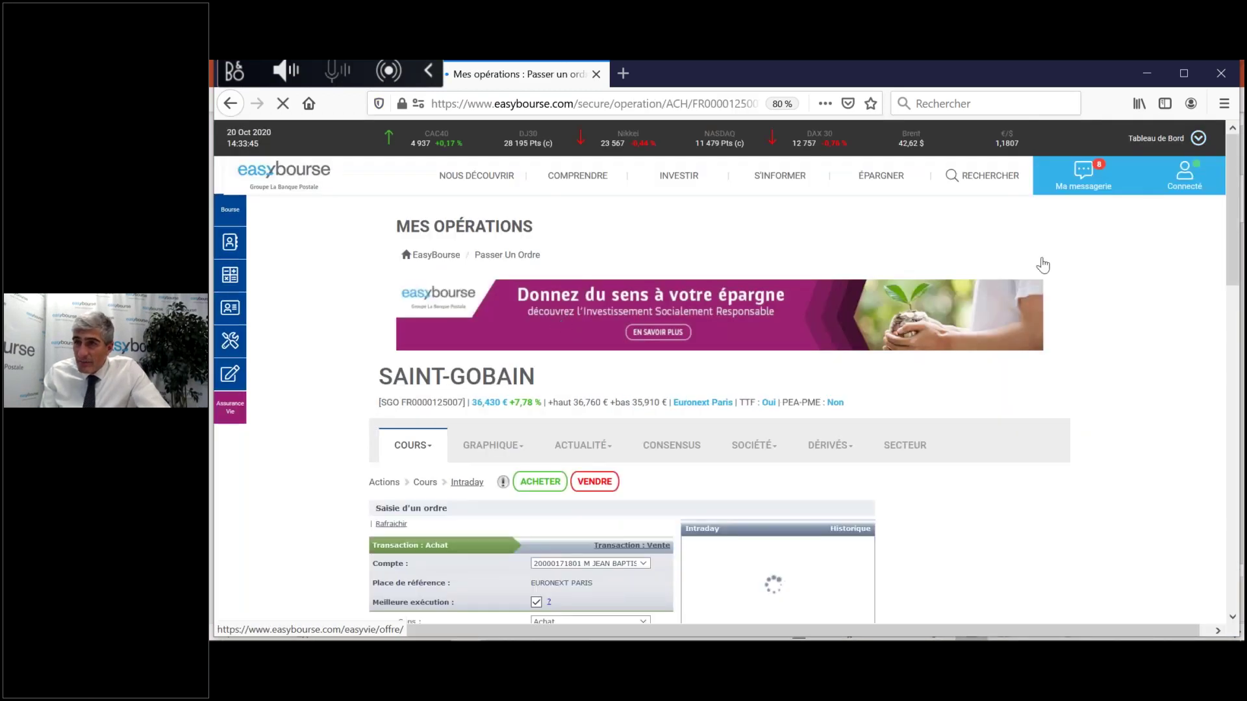
drag(1237, 166, 1239, 216)
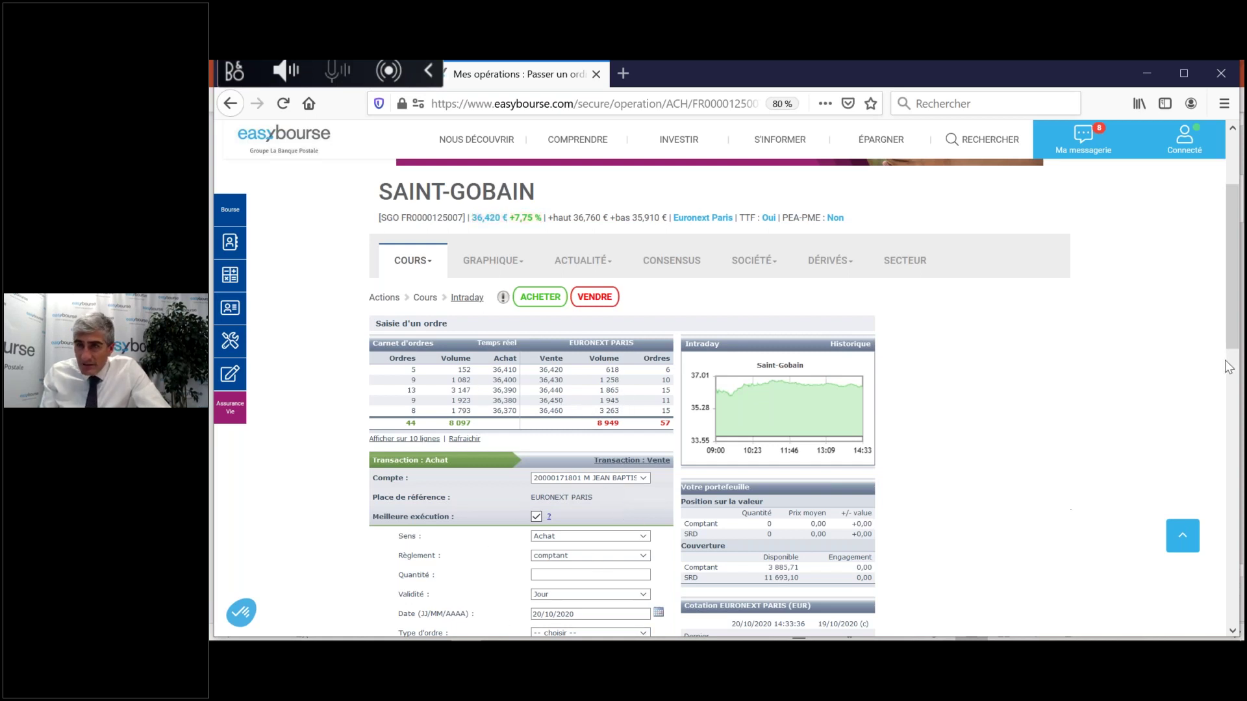
scroll(878, 409, down, 3)
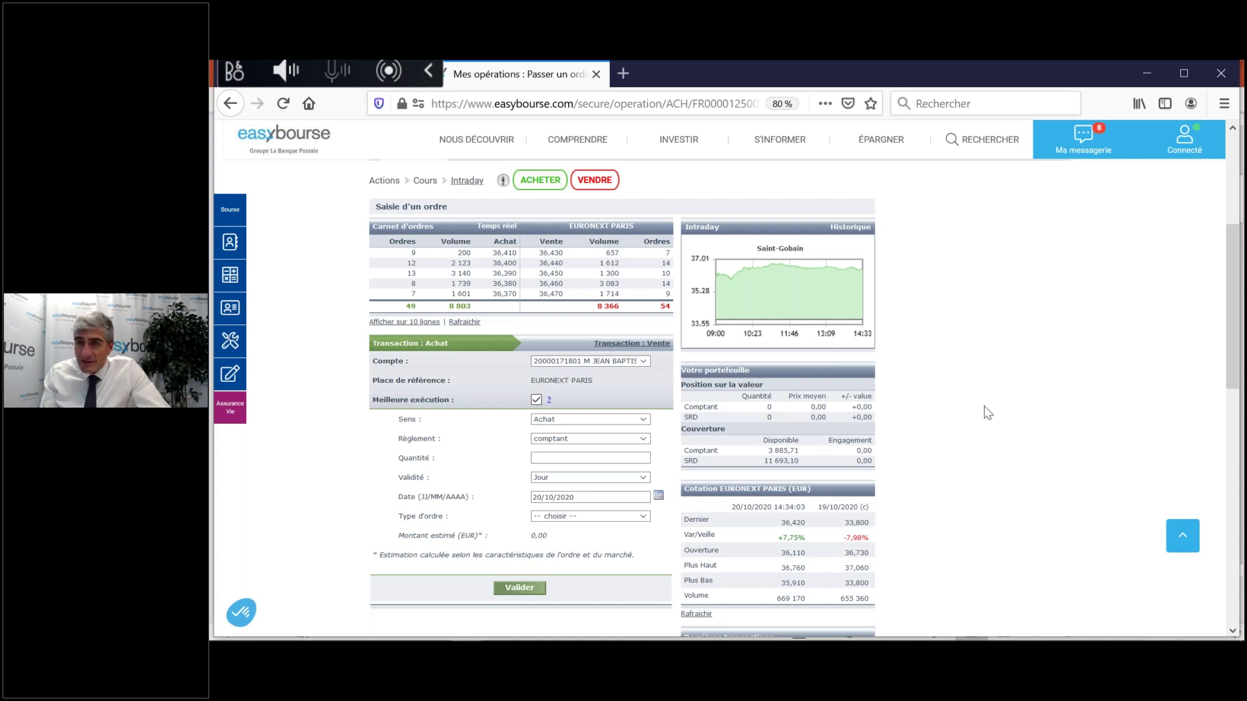
Step: Examine the Saint-Gobain order book's Achat and Vente columns, comparing the best buying and selling prices on the first row
scroll(1237, 344, up, 1)
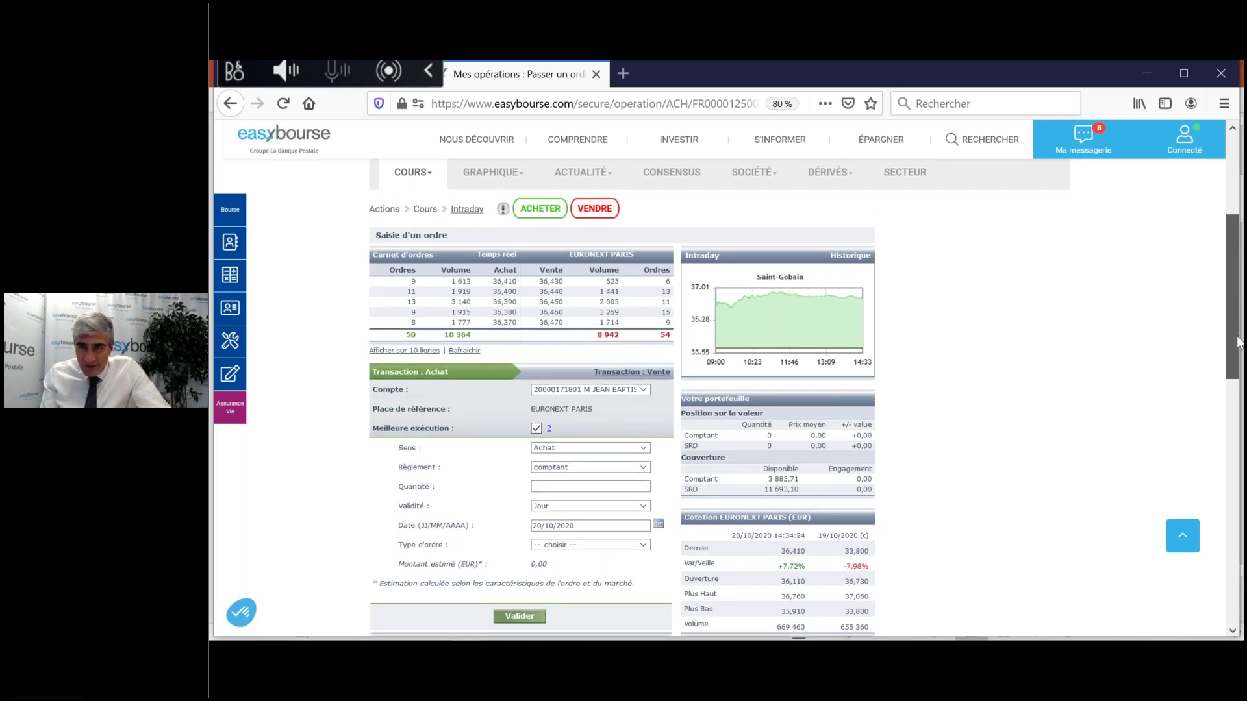
scroll(1240, 331, up, 2)
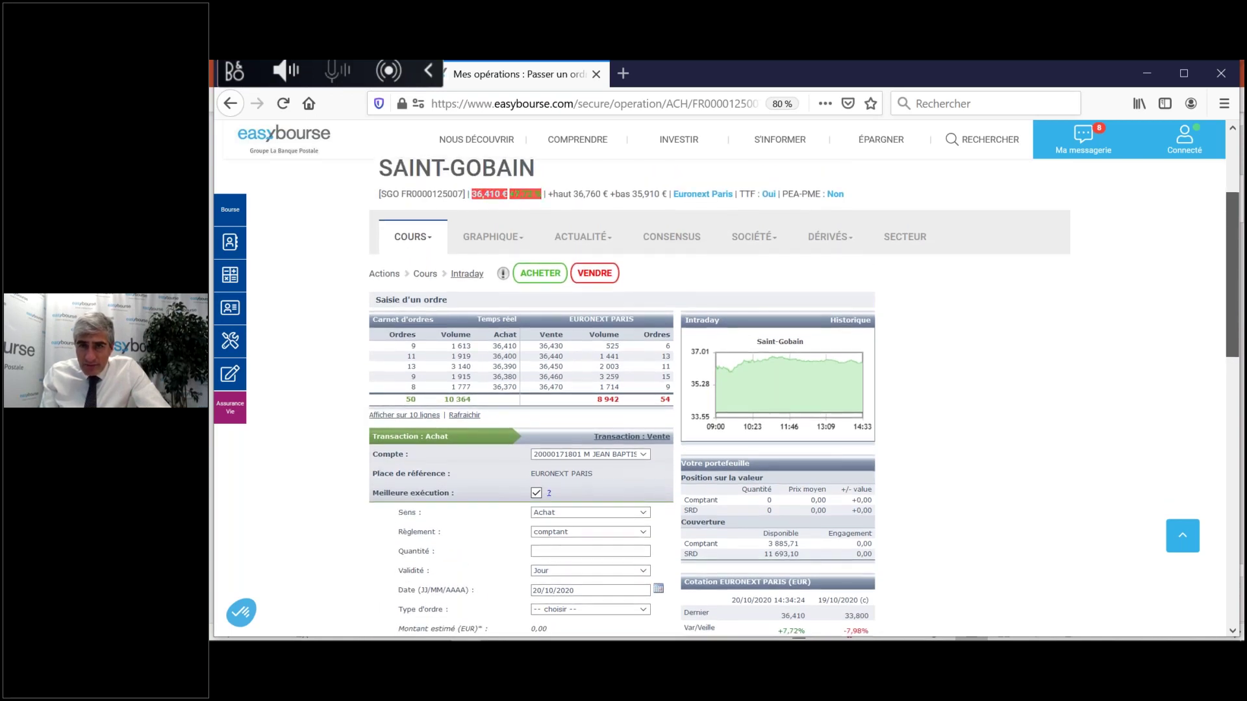
scroll(510, 376, down, 1)
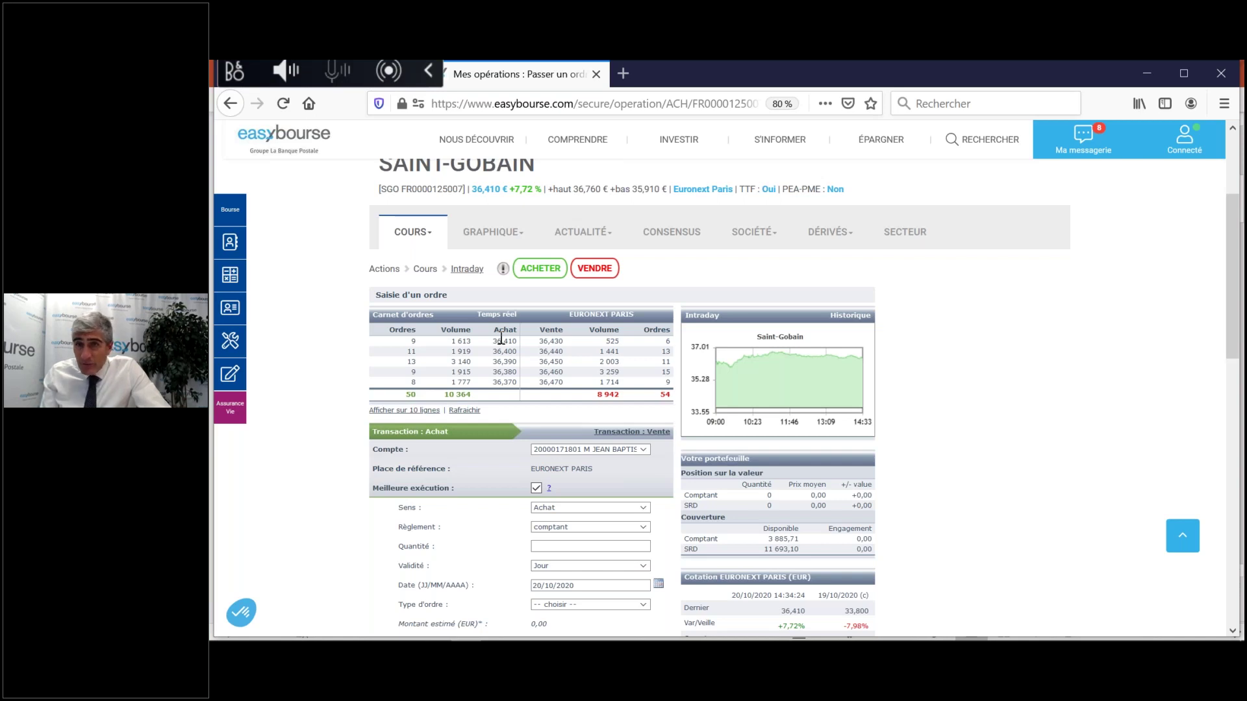
mouse_move(500, 329)
mouse_down()
mouse_move(502, 351)
mouse_move(510, 337)
mouse_up()
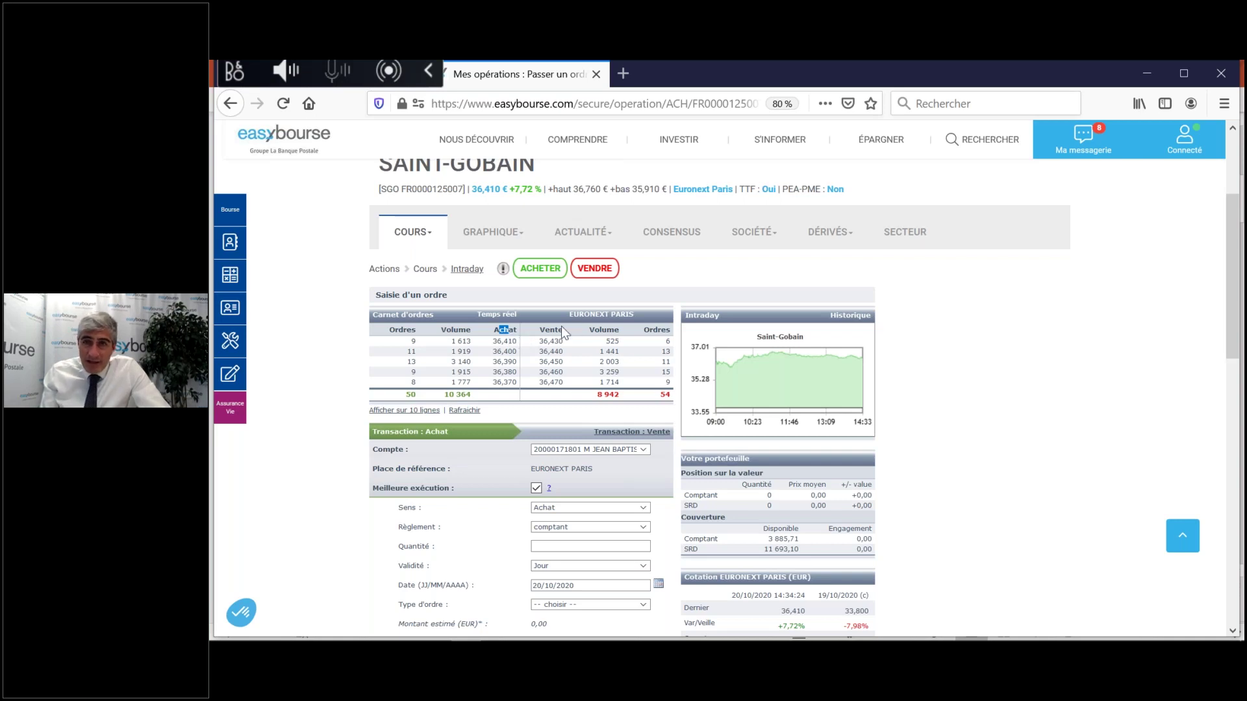
drag(547, 332, 569, 345)
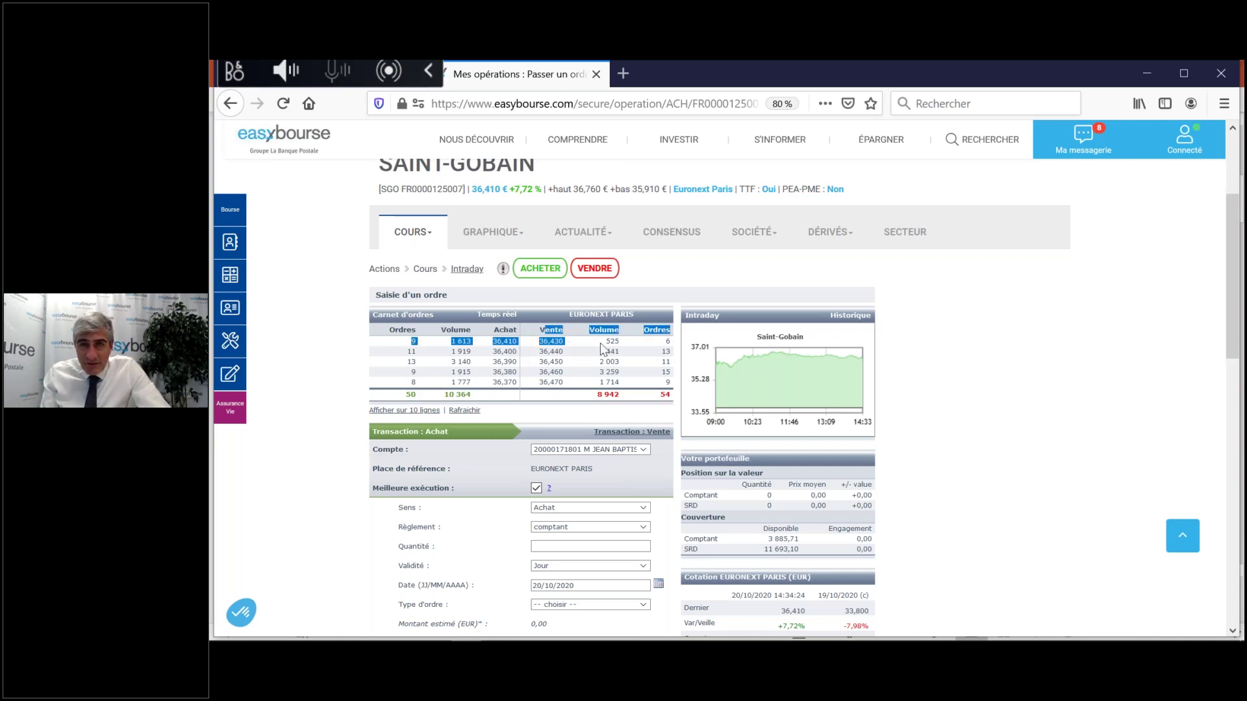
click(941, 376)
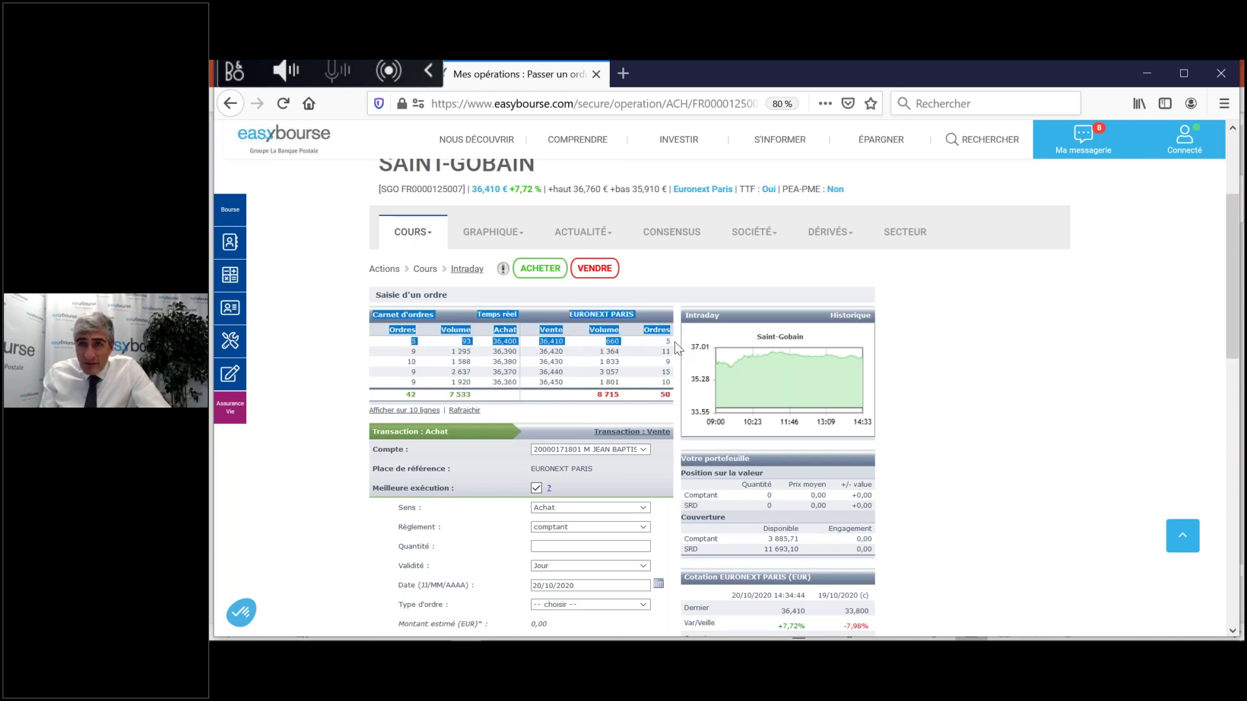
drag(622, 343, 541, 344)
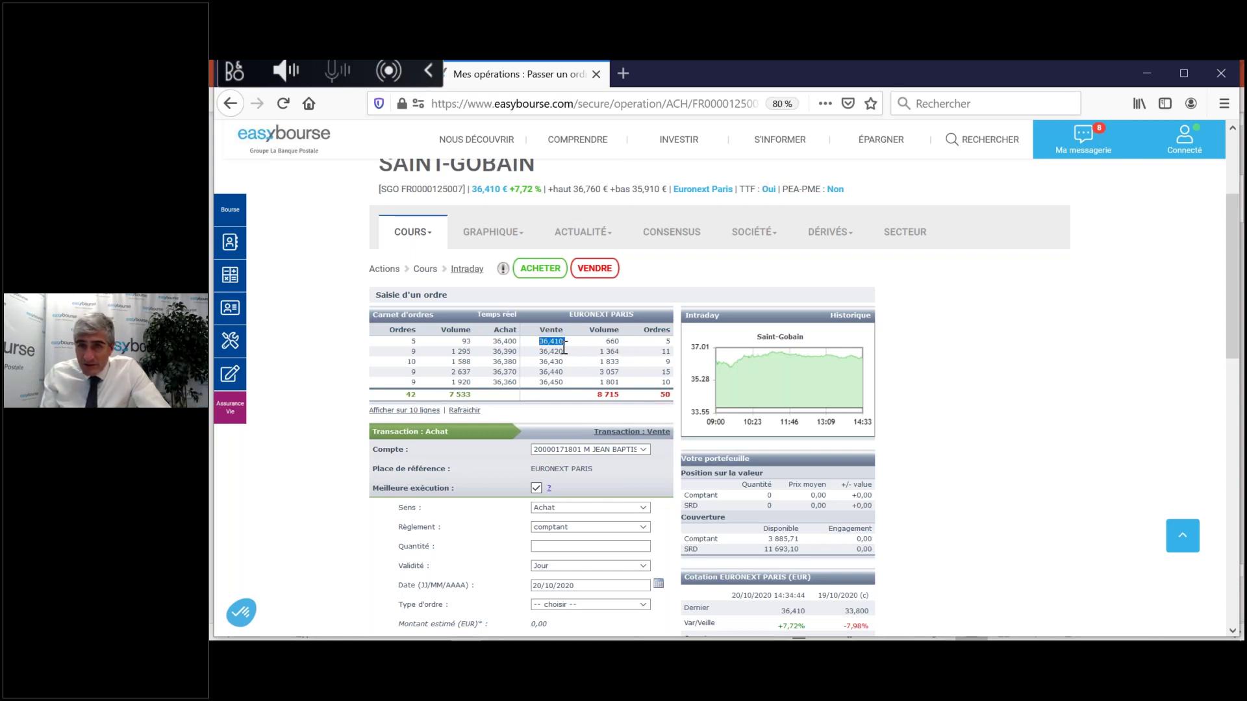
mouse_move(830, 232)
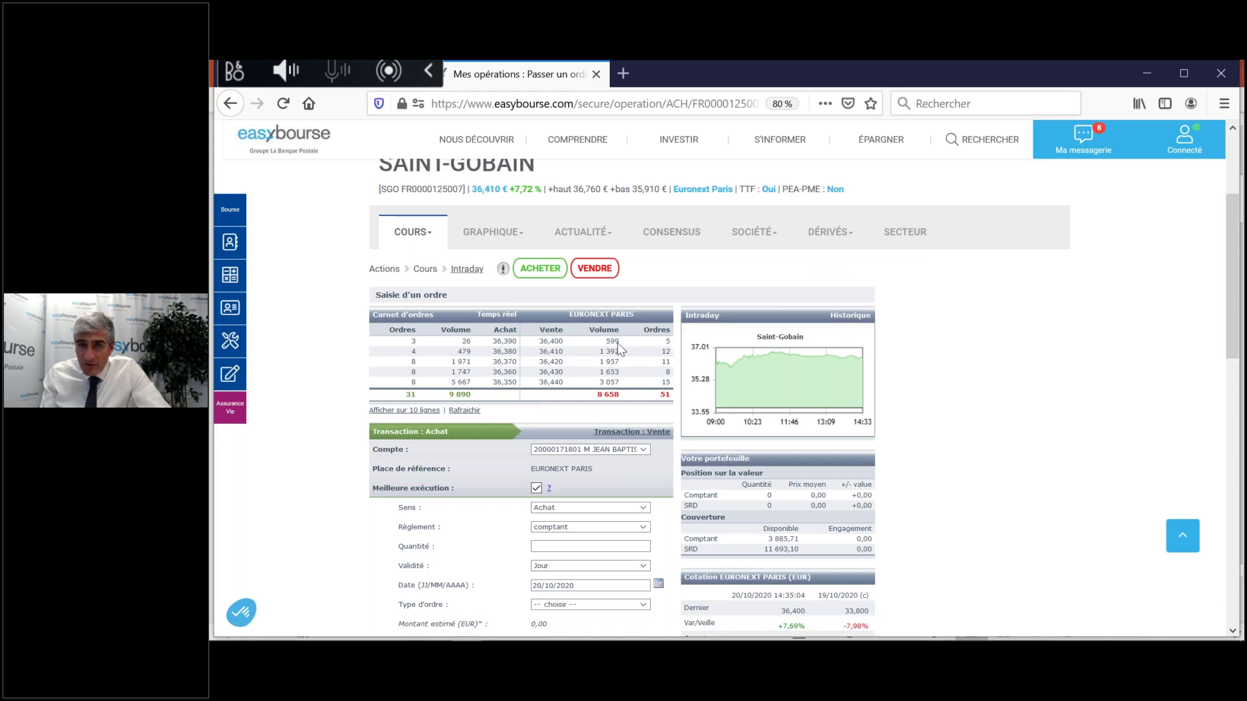
double_click(551, 341)
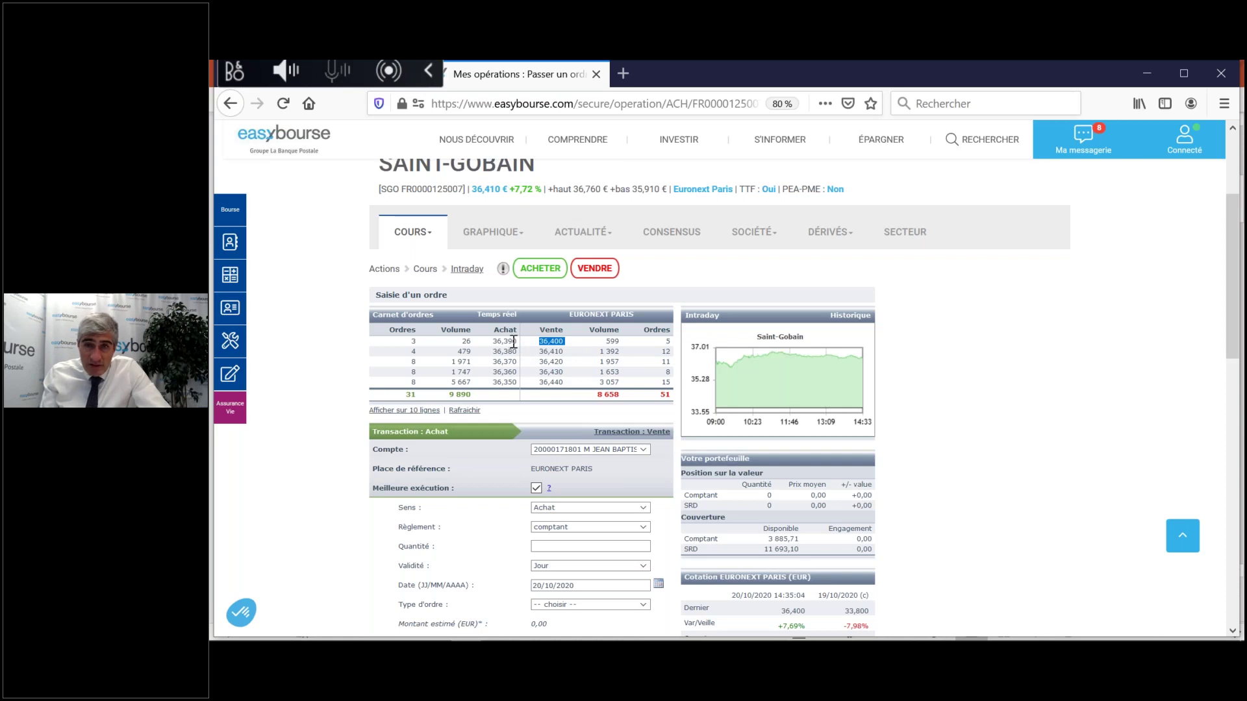
double_click(504, 341)
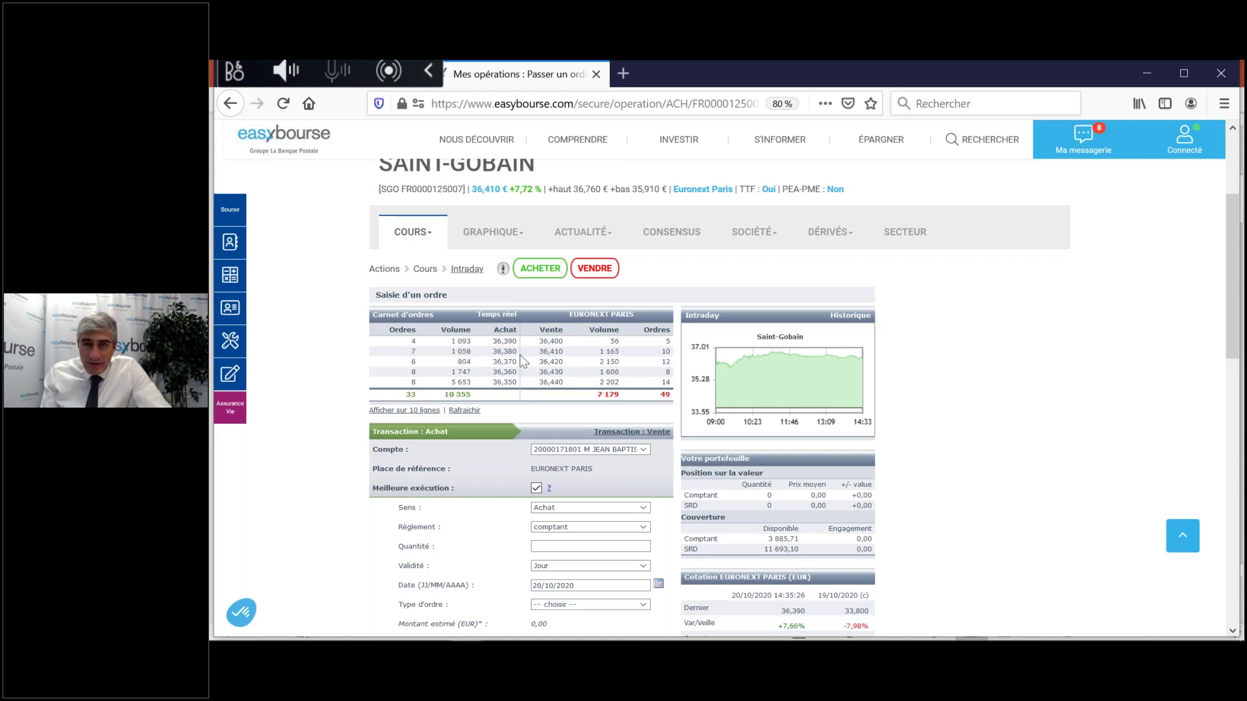
drag(504, 340, 548, 341)
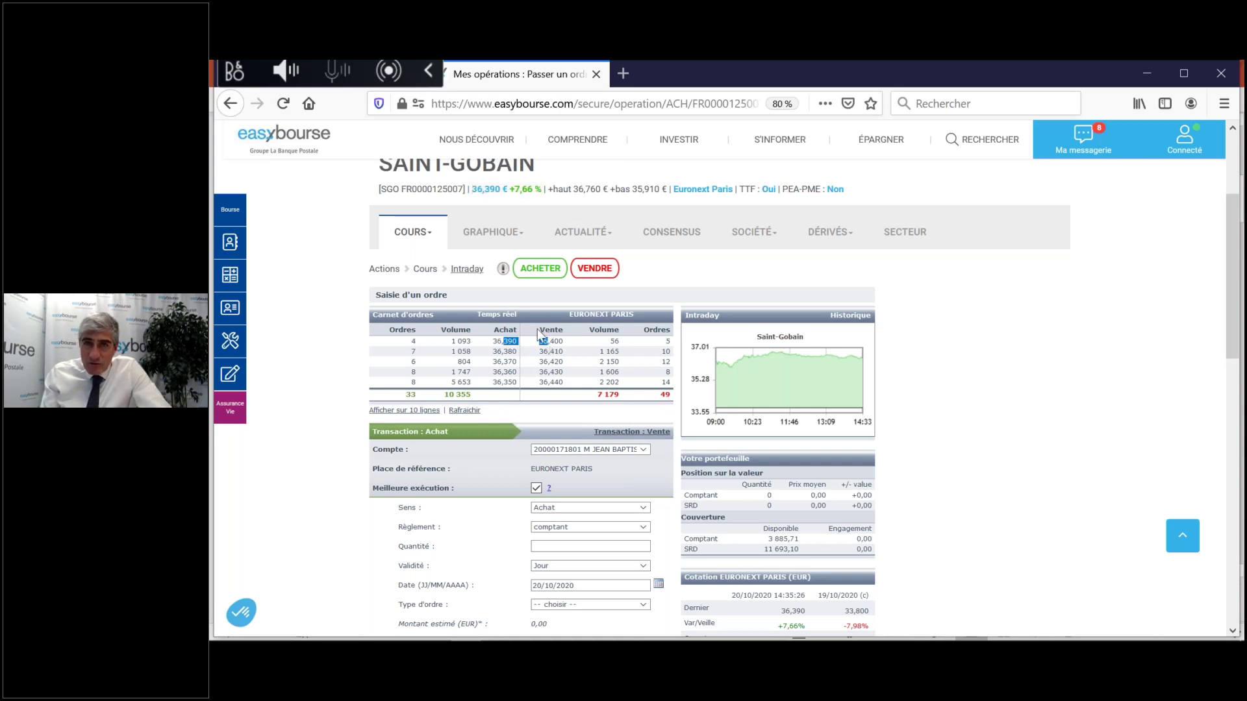
Step: Compare Saint-Gobain's last traded price in the page header with the best buying and selling prices in the order book
drag(503, 192, 470, 193)
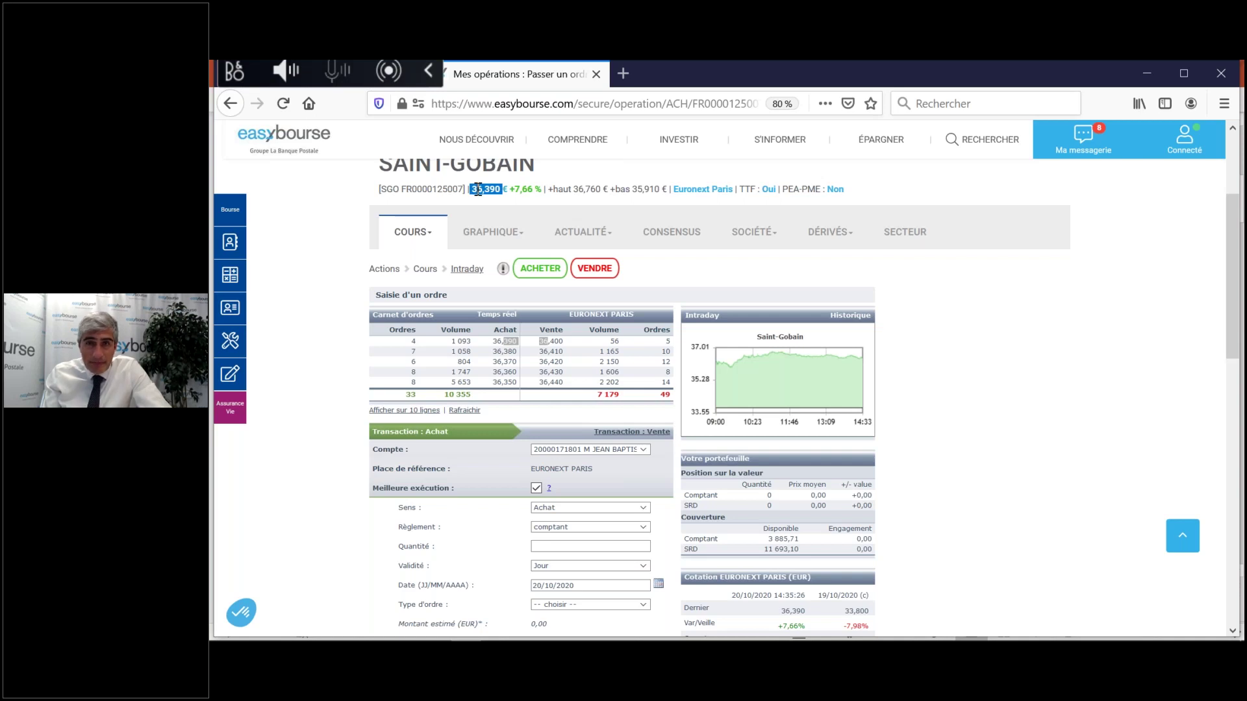
drag(562, 341, 513, 342)
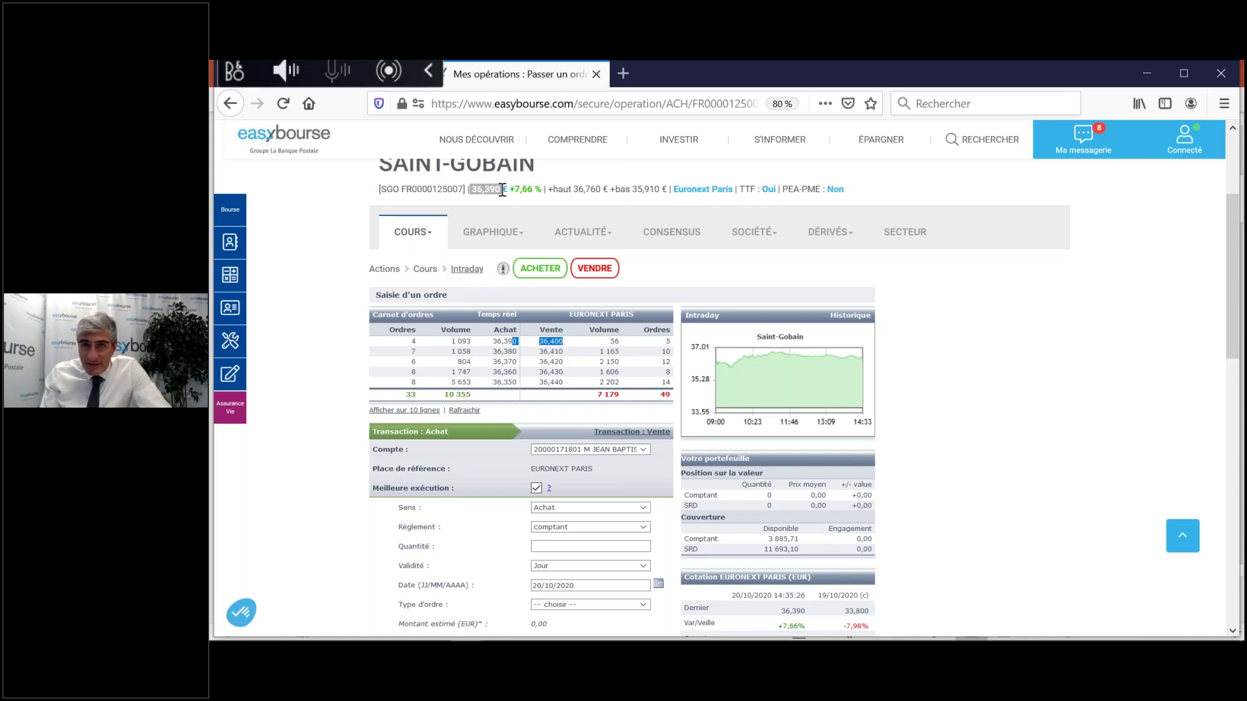
drag(502, 189, 474, 189)
click(474, 189)
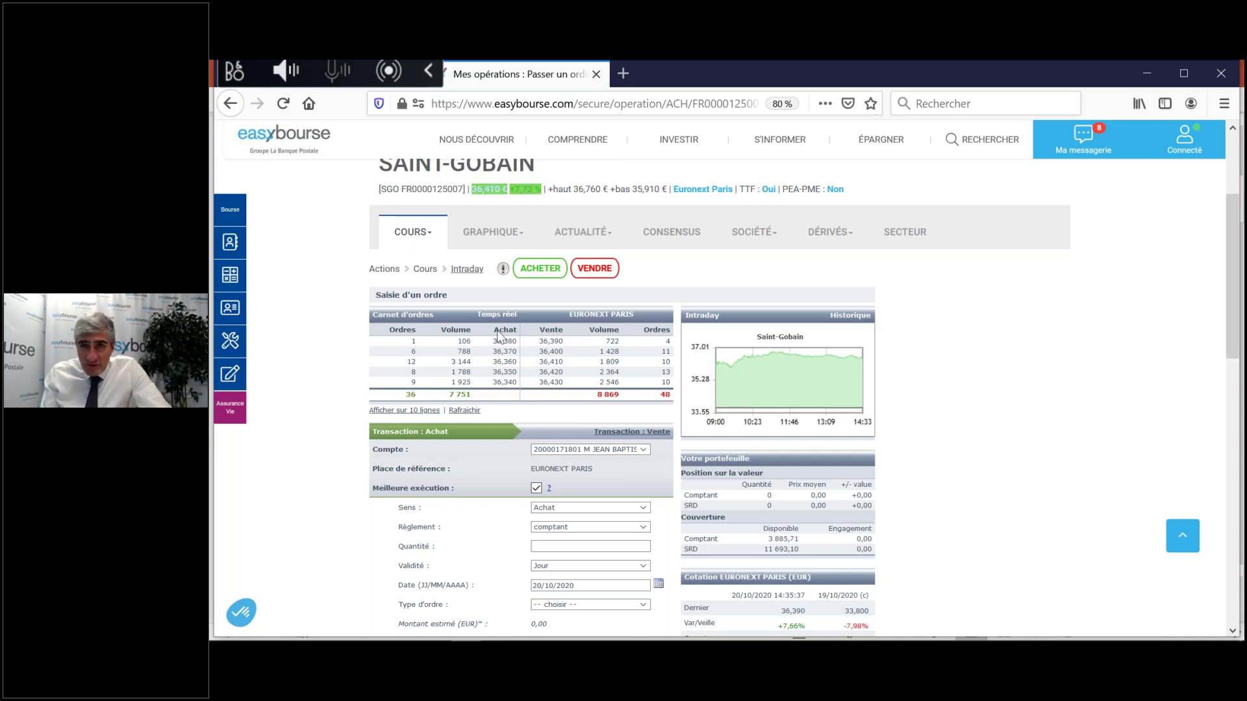
double_click(509, 341)
drag(538, 342, 556, 342)
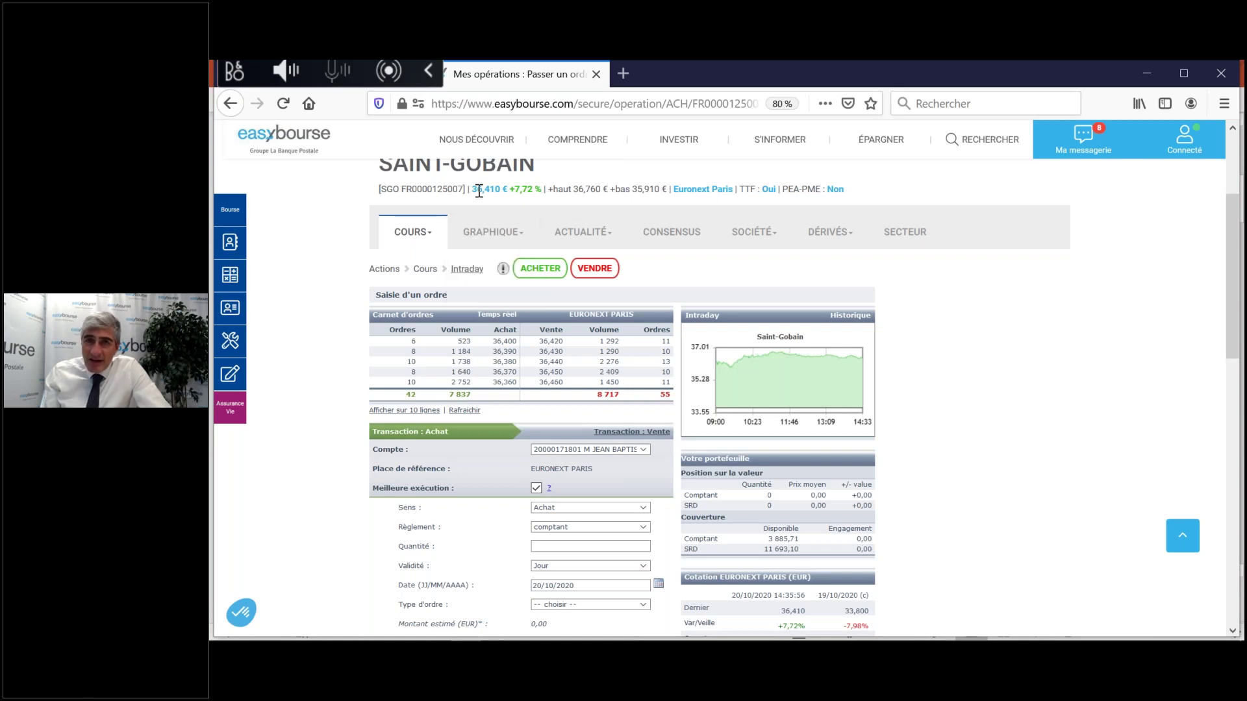
drag(476, 189, 500, 189)
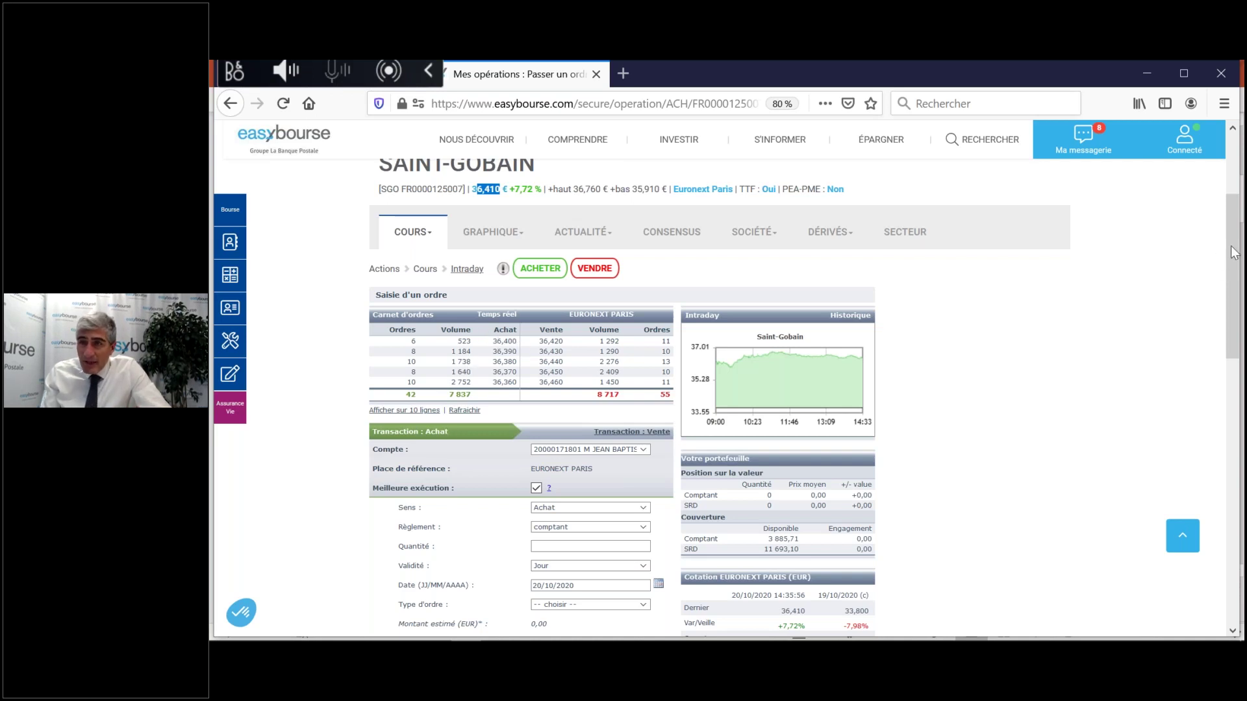
drag(550, 352, 489, 350)
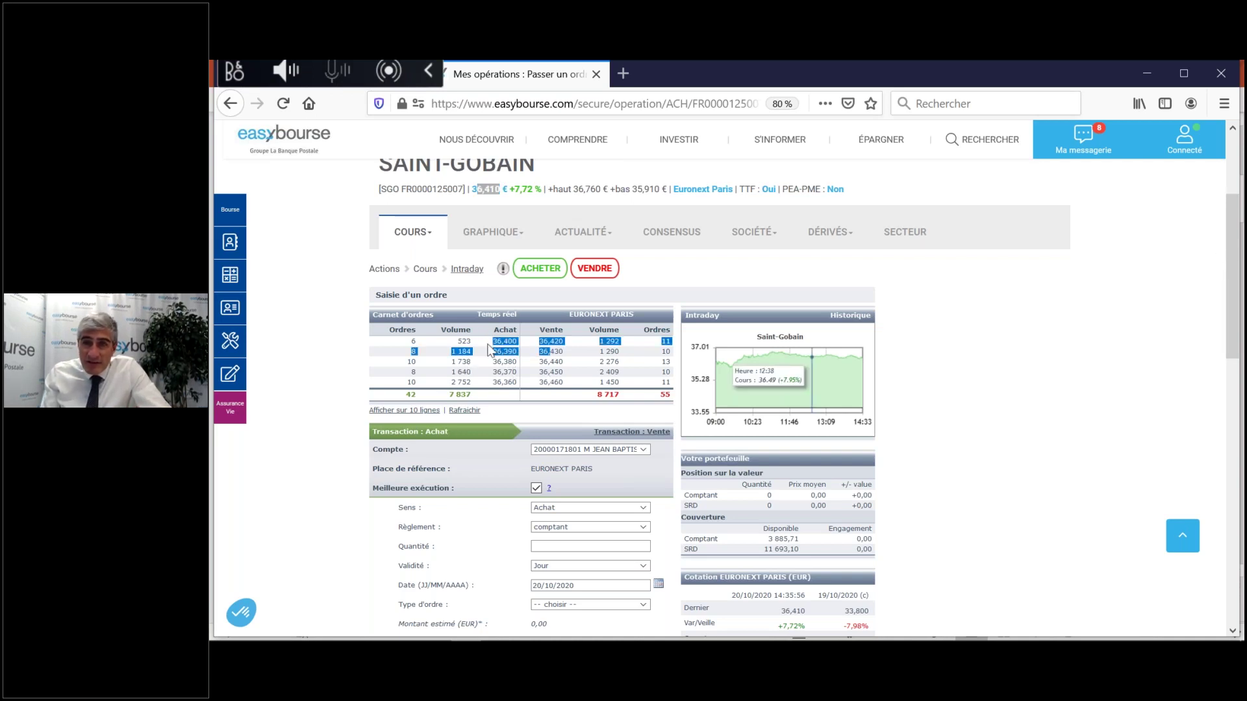
double_click(493, 190)
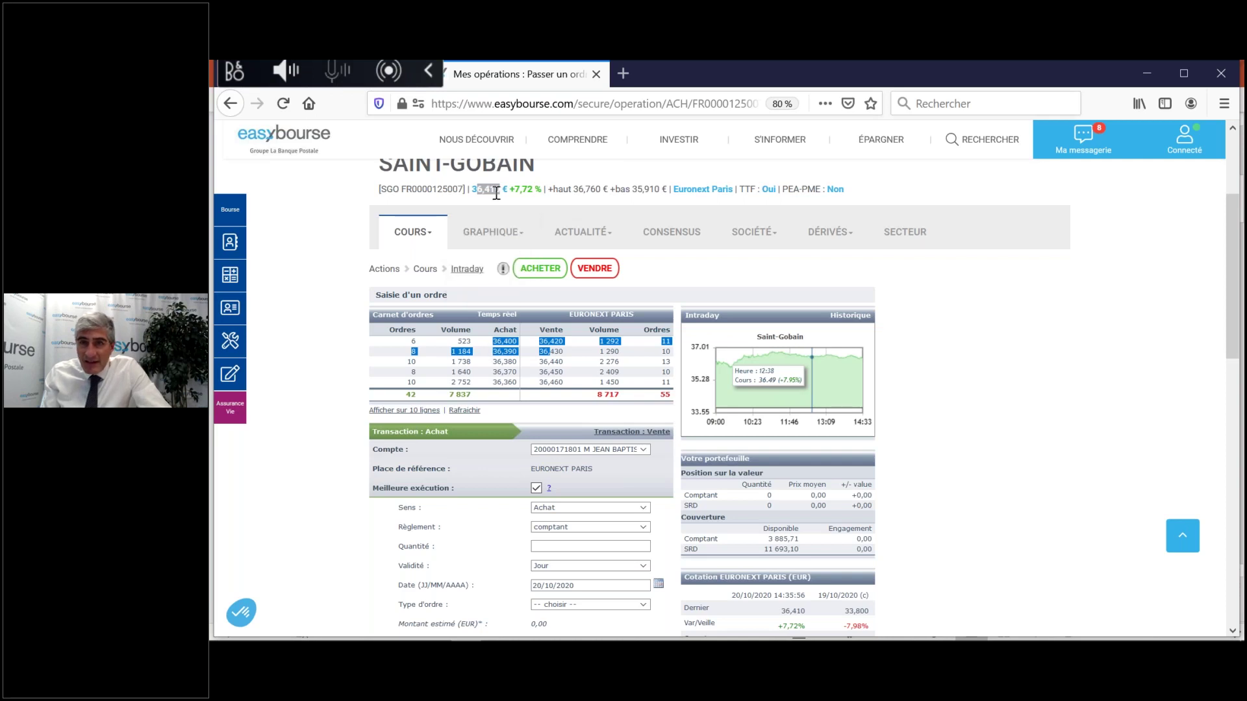
click(492, 191)
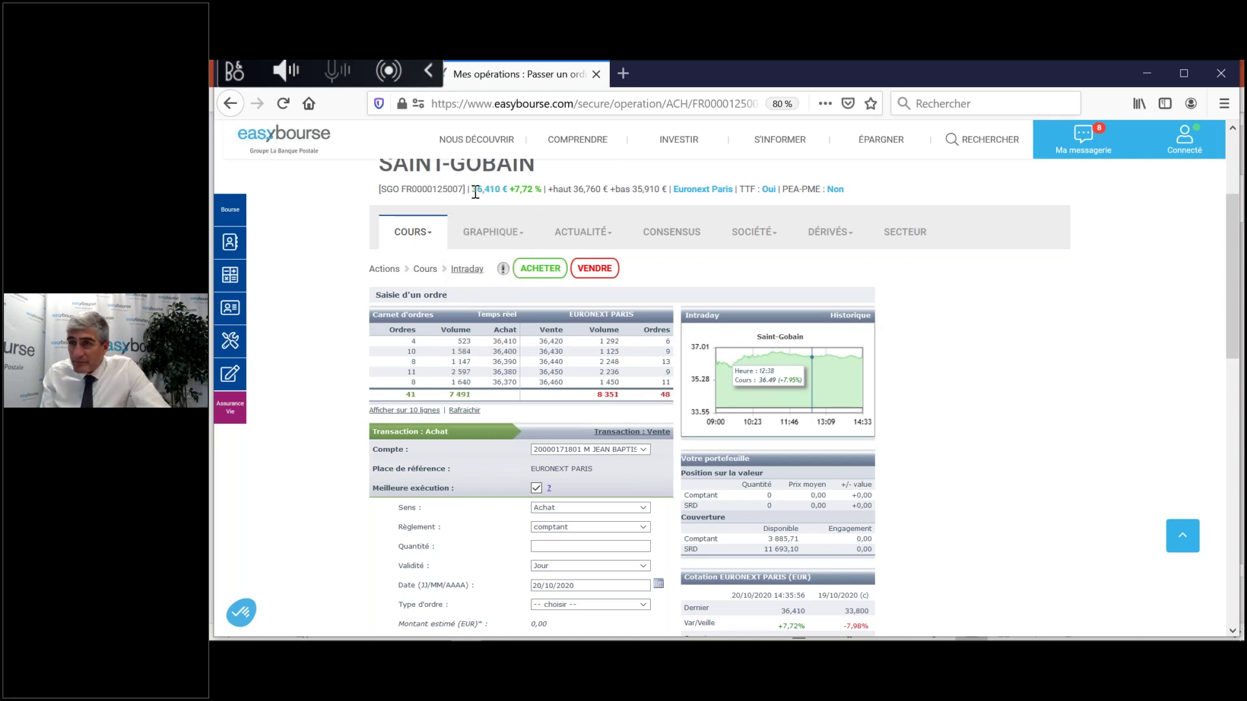
Step: Examine the prices and available volumes on the Vente side of the Saint-Gobain order book
drag(1231, 260, 1232, 270)
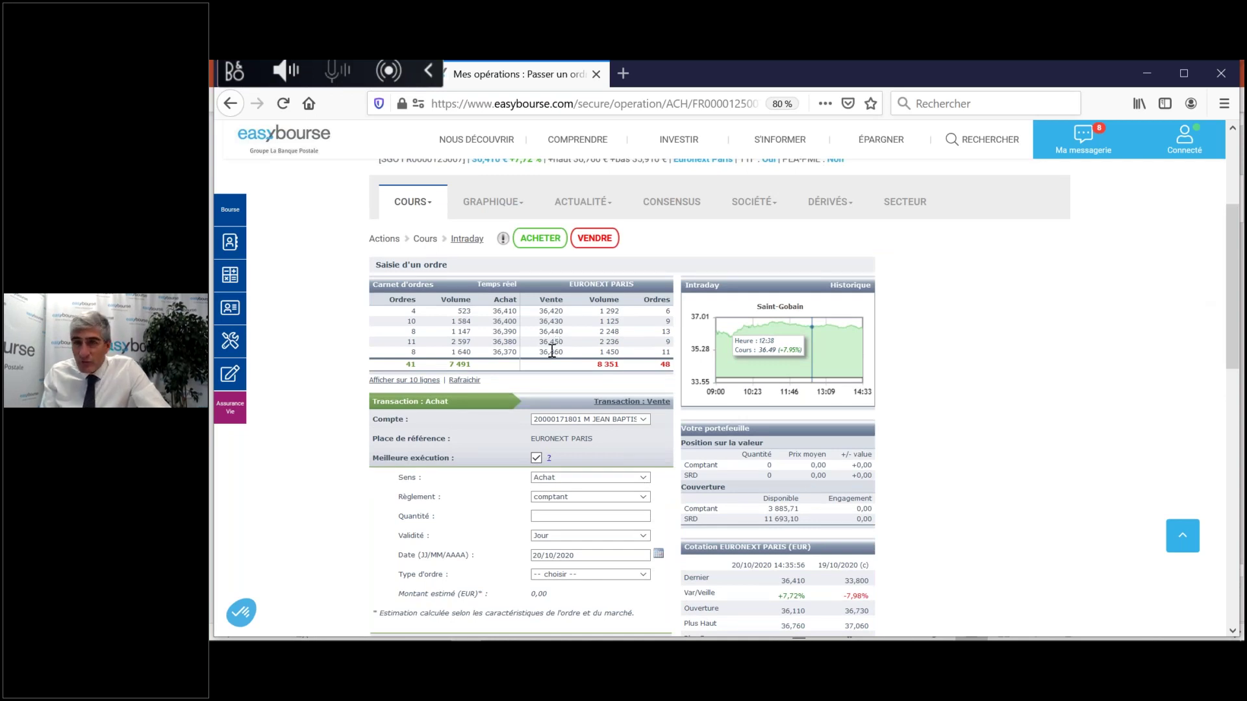
drag(1235, 243, 1238, 253)
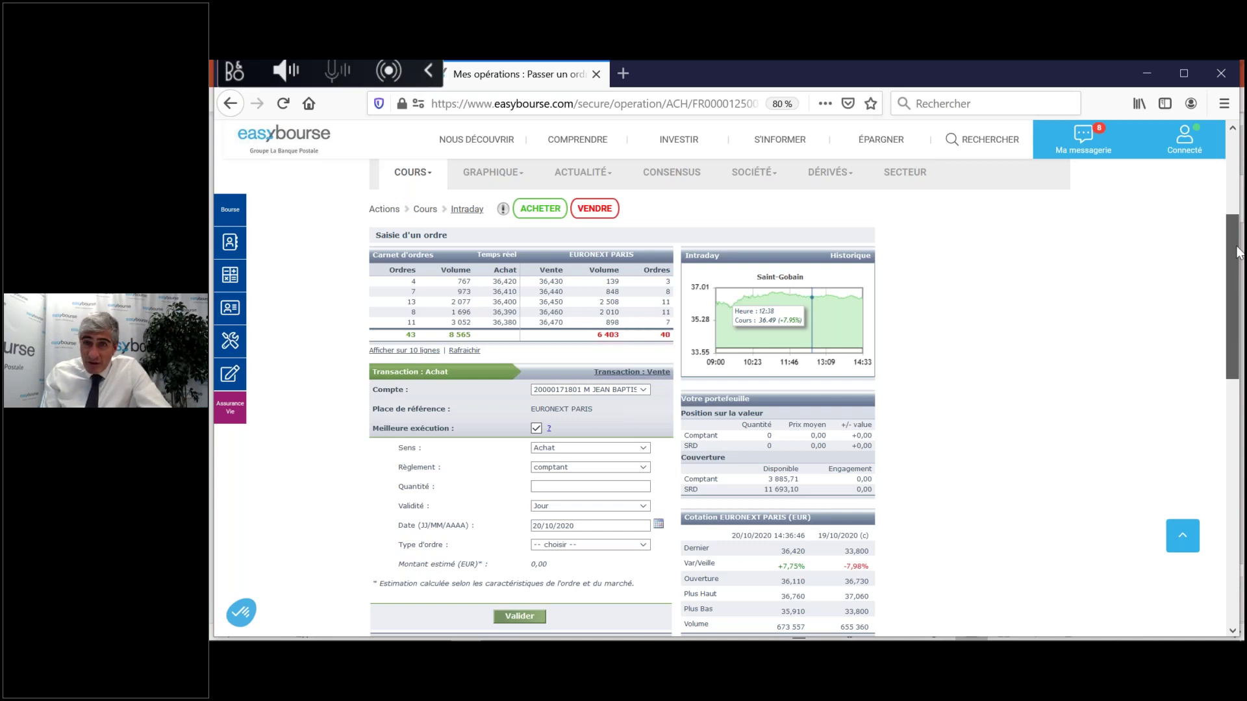
drag(560, 281, 573, 303)
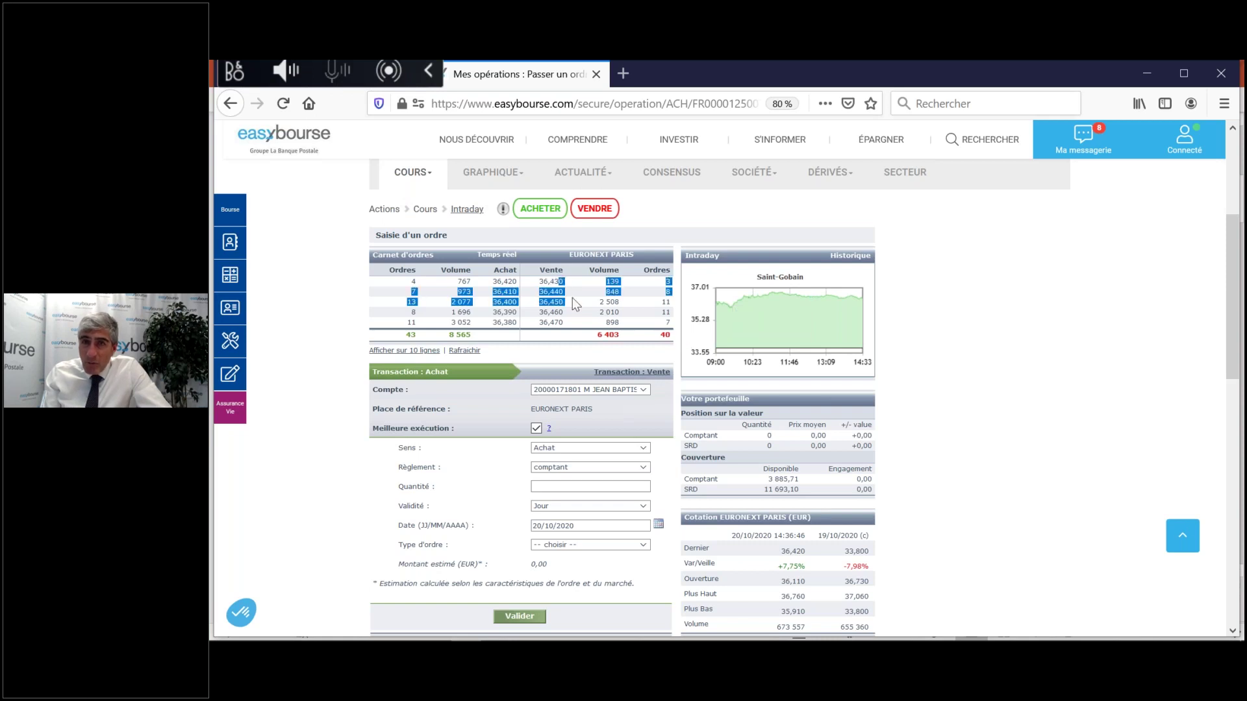
click(588, 304)
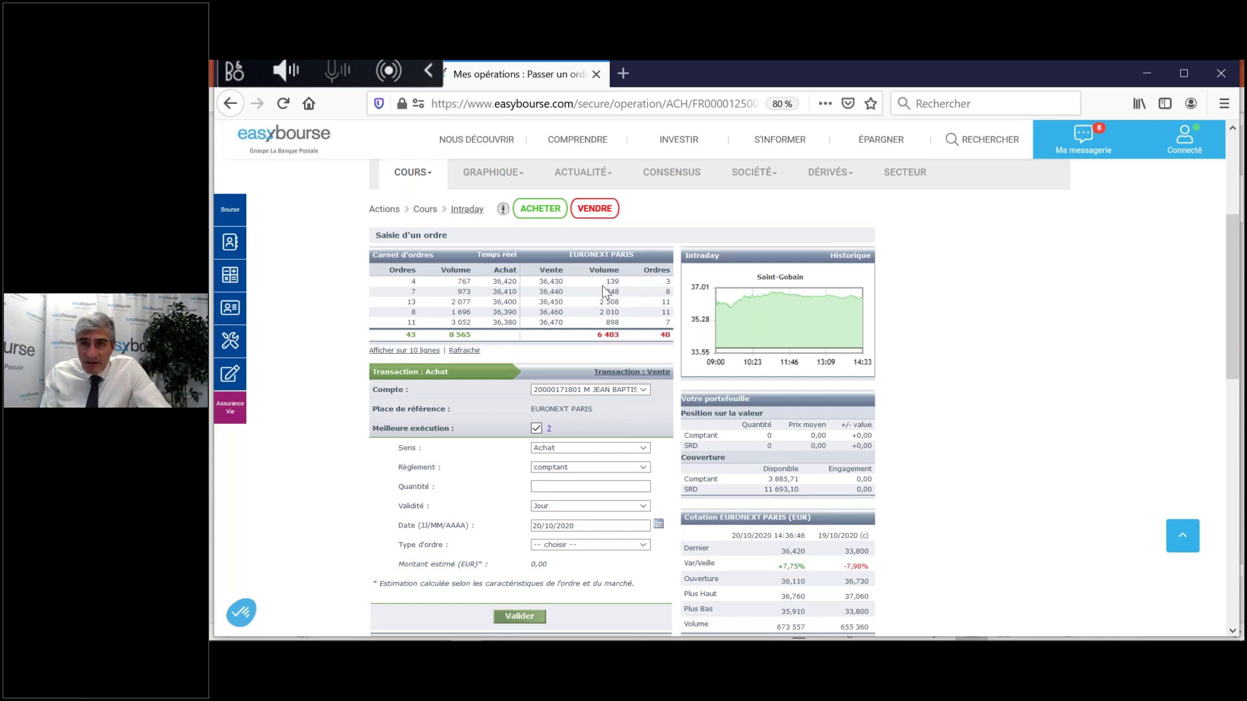
drag(1230, 310, 1233, 297)
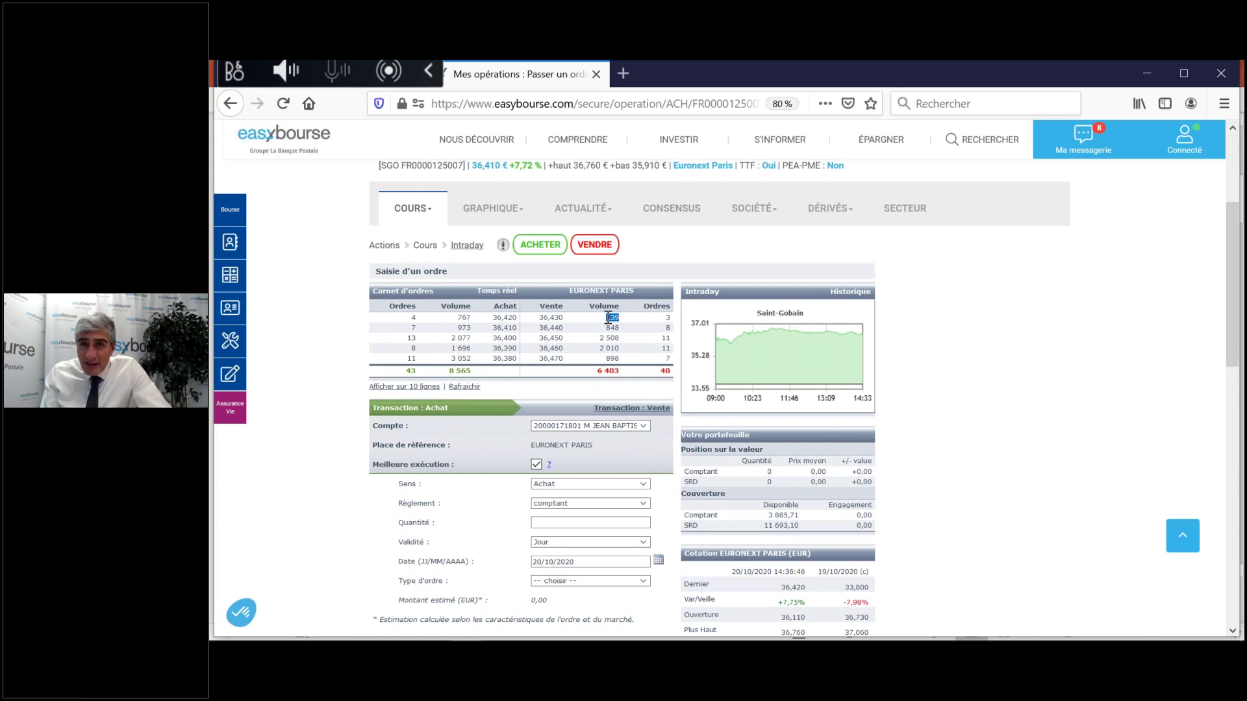
drag(567, 317, 544, 321)
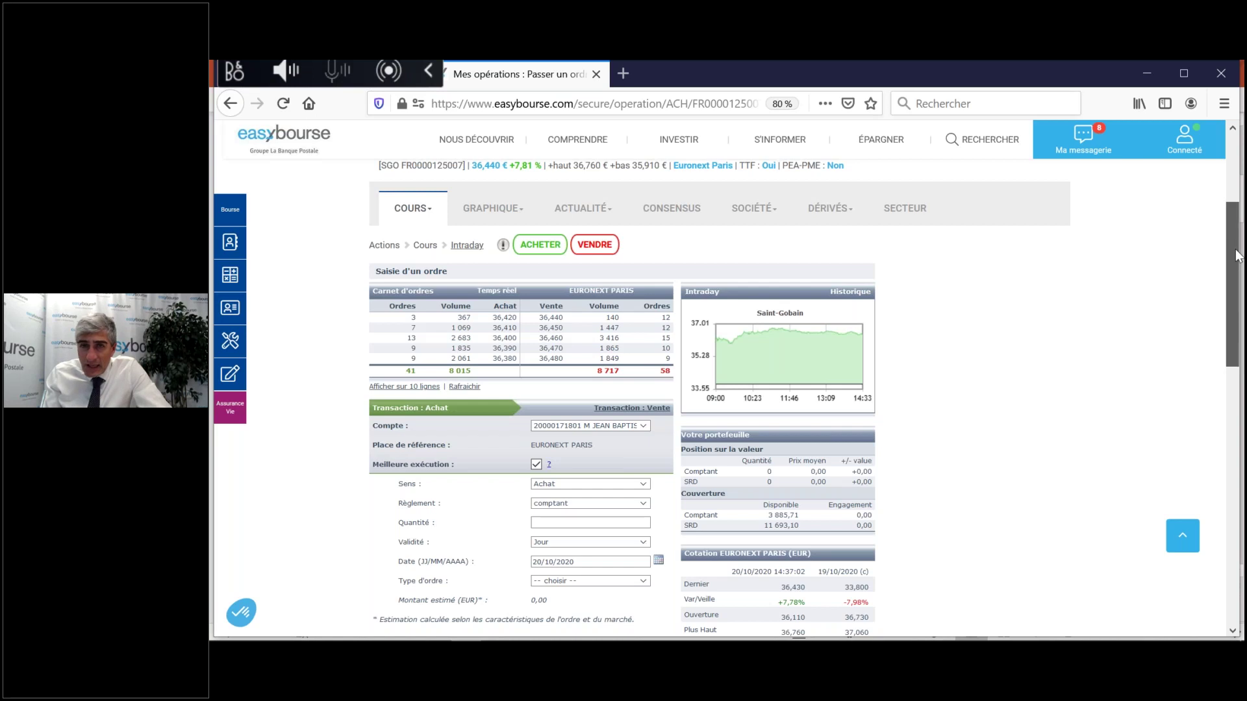
Step: Check the account choice and the reference market in the buy order form
scroll(1234, 247, down, 2)
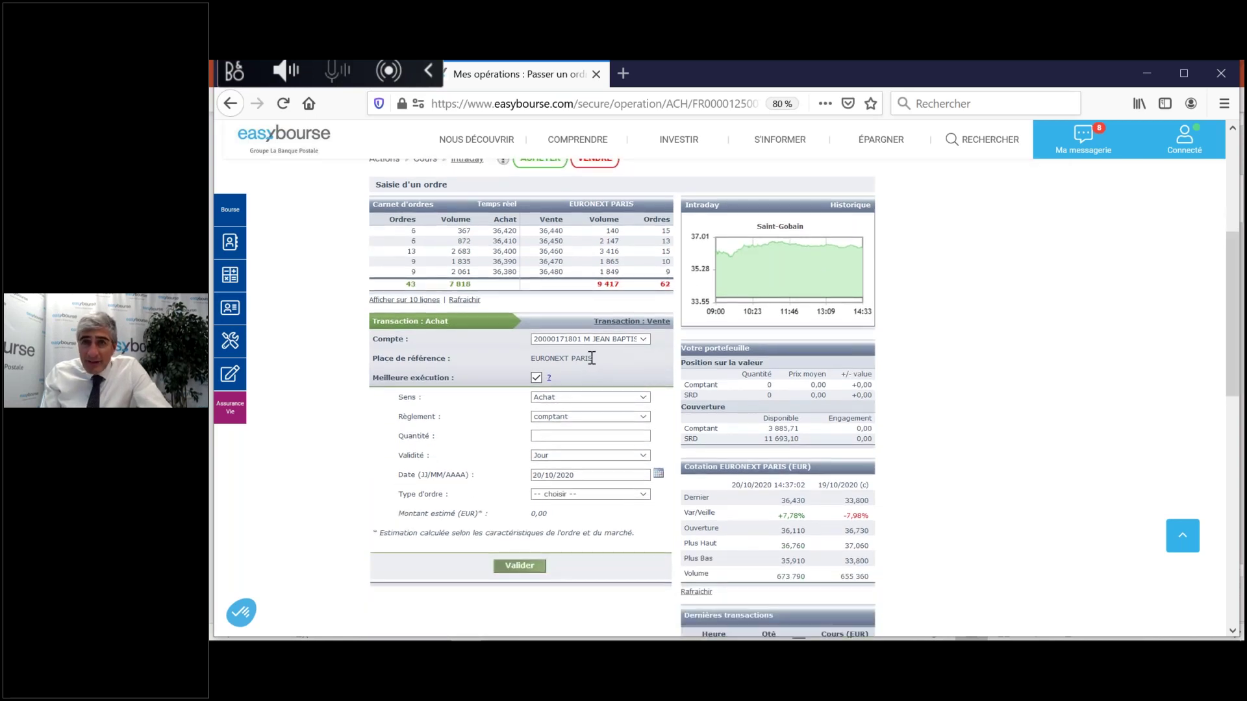
click(645, 341)
click(645, 340)
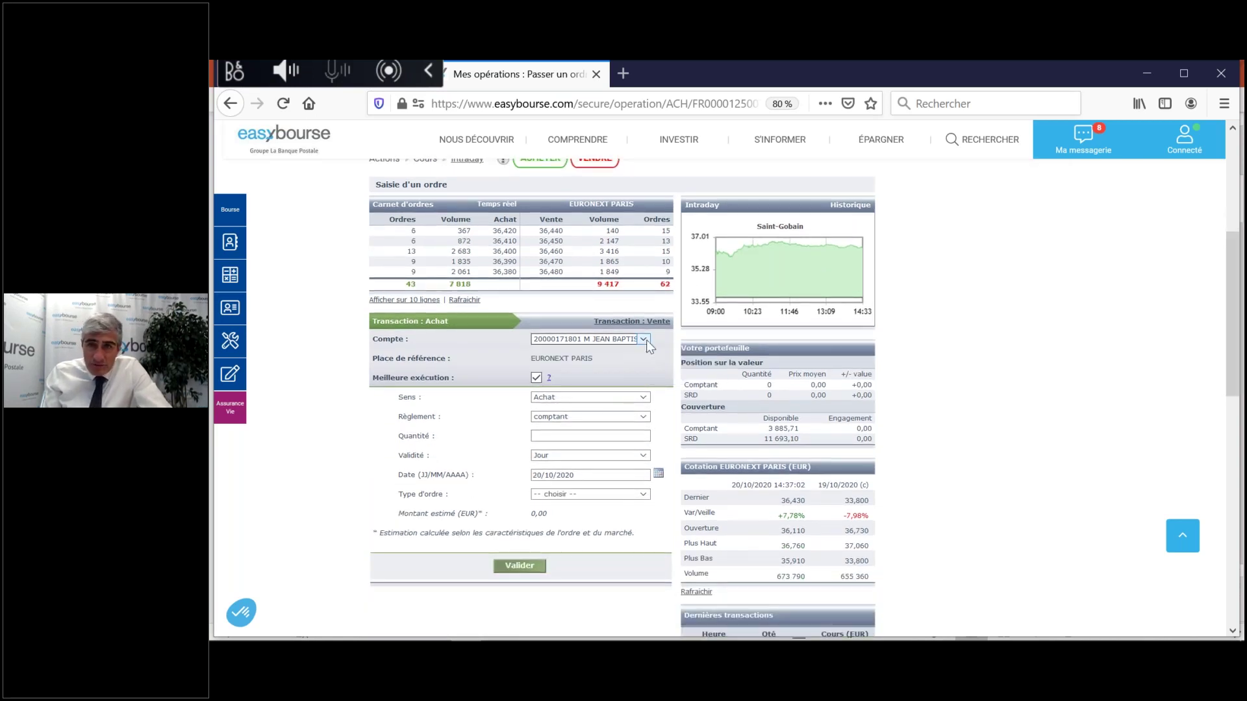
triple_click(595, 358)
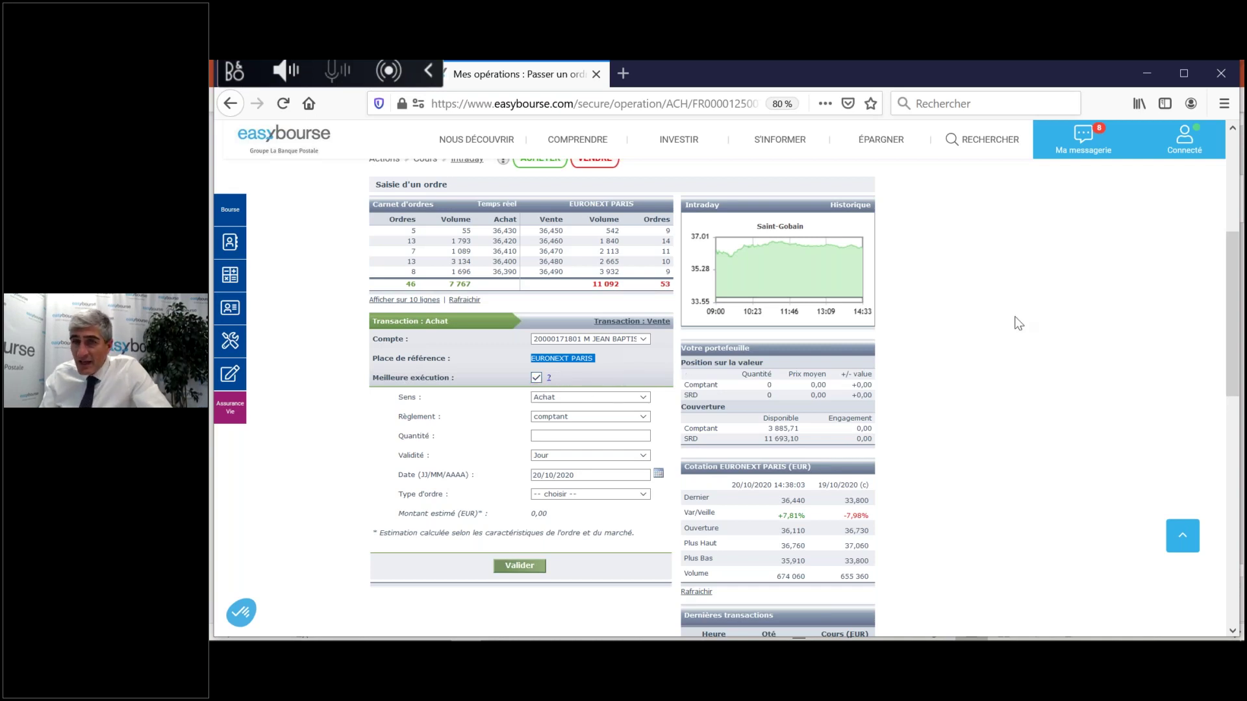
Step: Check the settlement choices for the Saint-Gobain buy order and set its quantity to 10
scroll(1237, 284, down, 1)
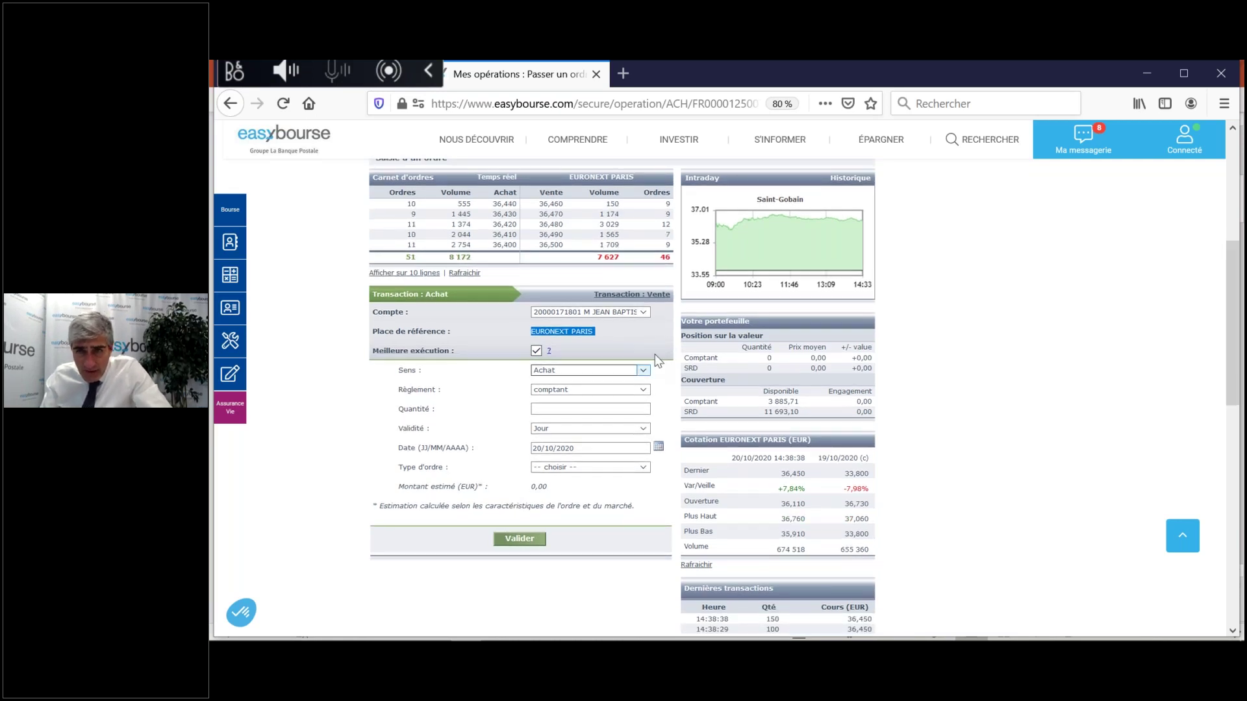
click(621, 388)
click(621, 388)
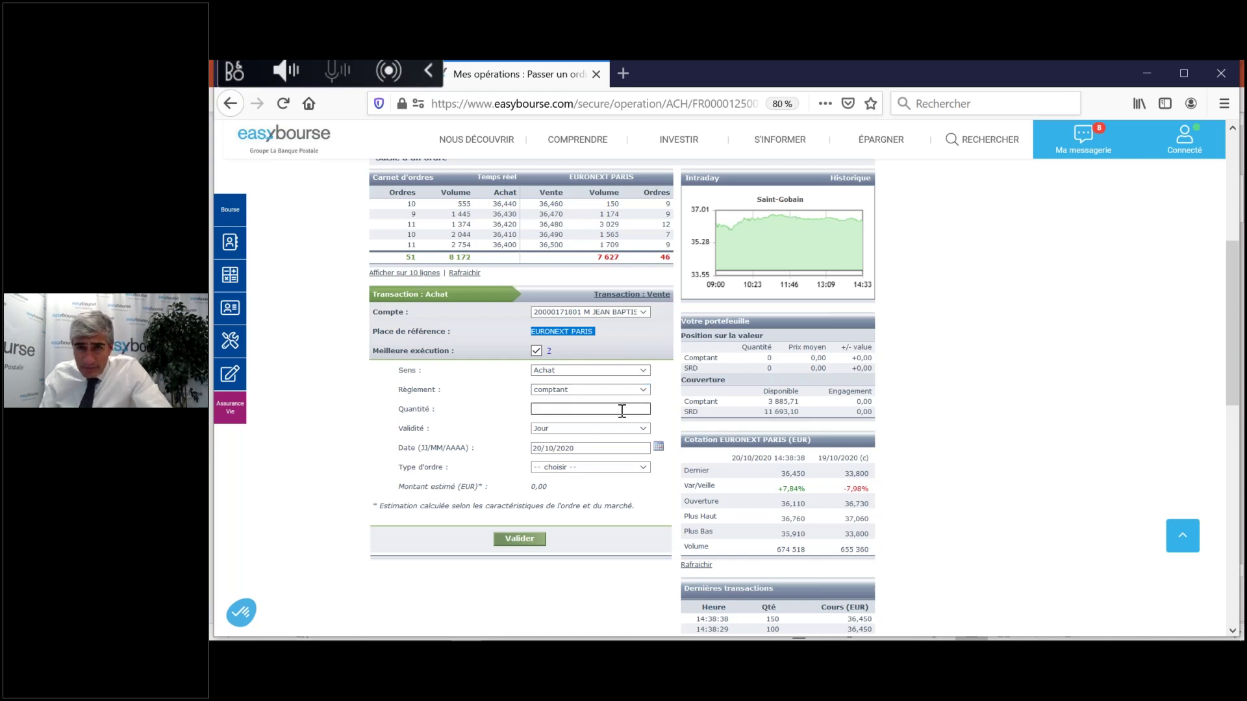
click(622, 410)
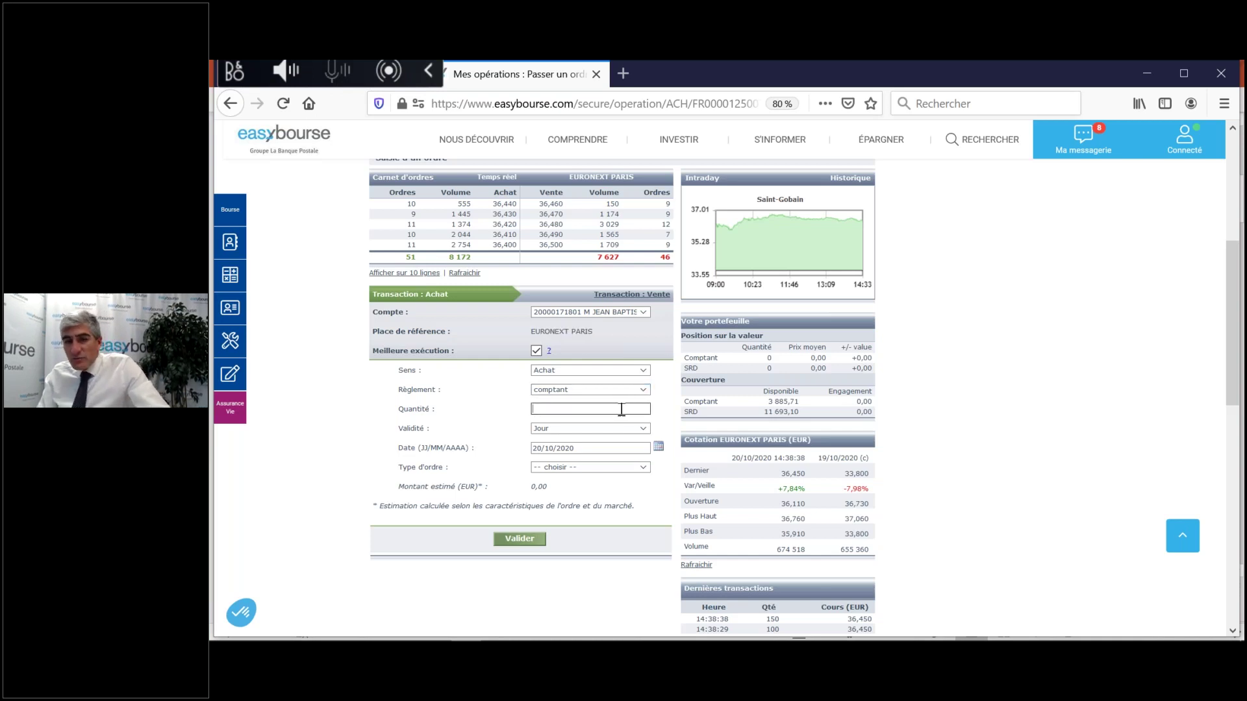
text(10)
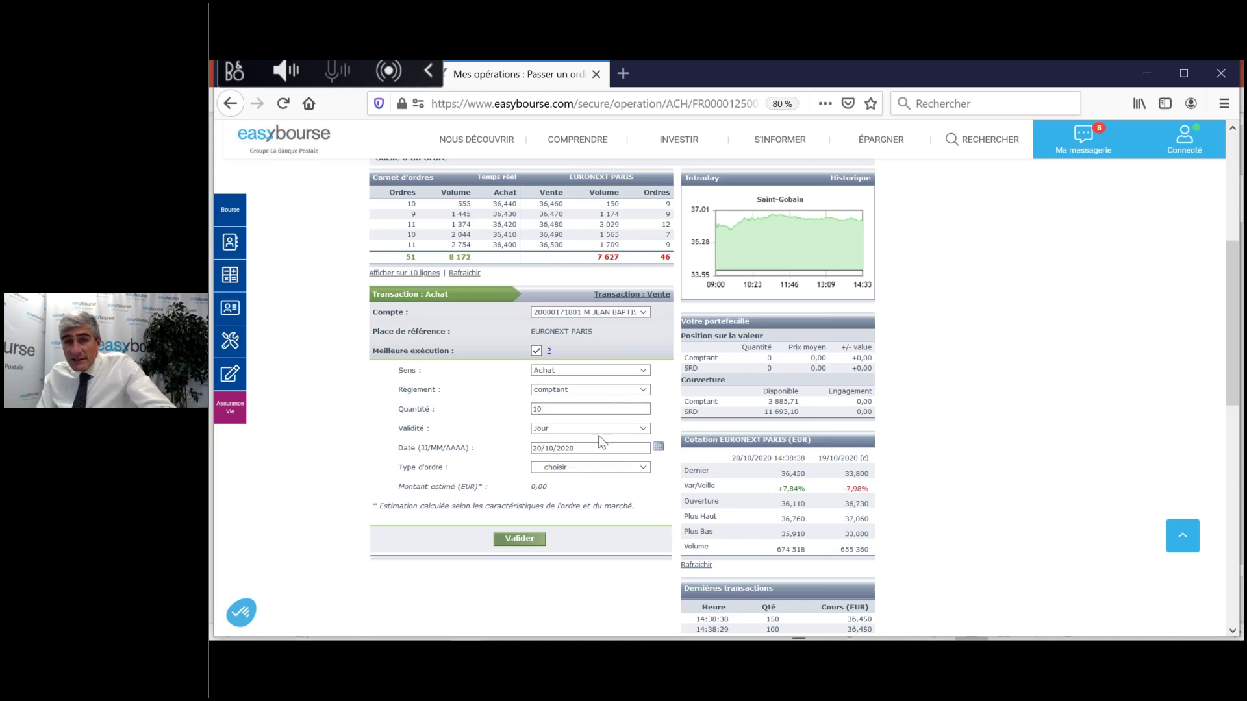
Step: Check the best selling price and volume in the order book and set the order type to A cours limité
click(642, 469)
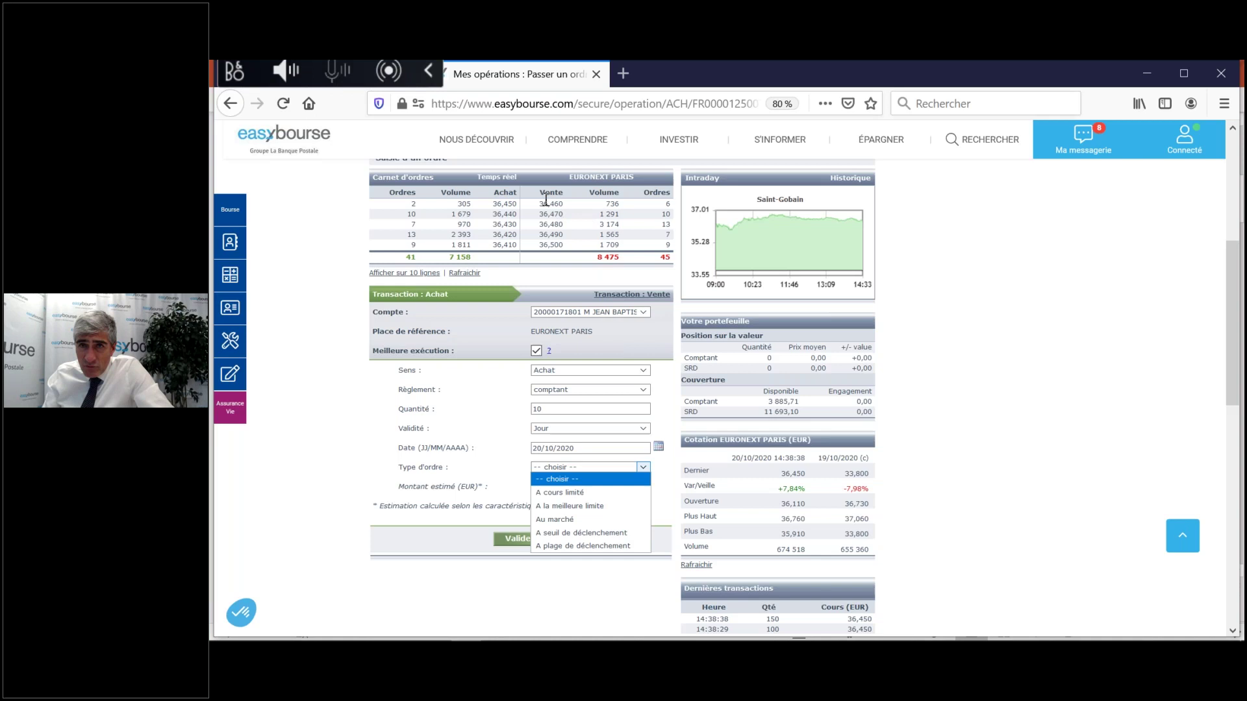
drag(549, 204, 624, 206)
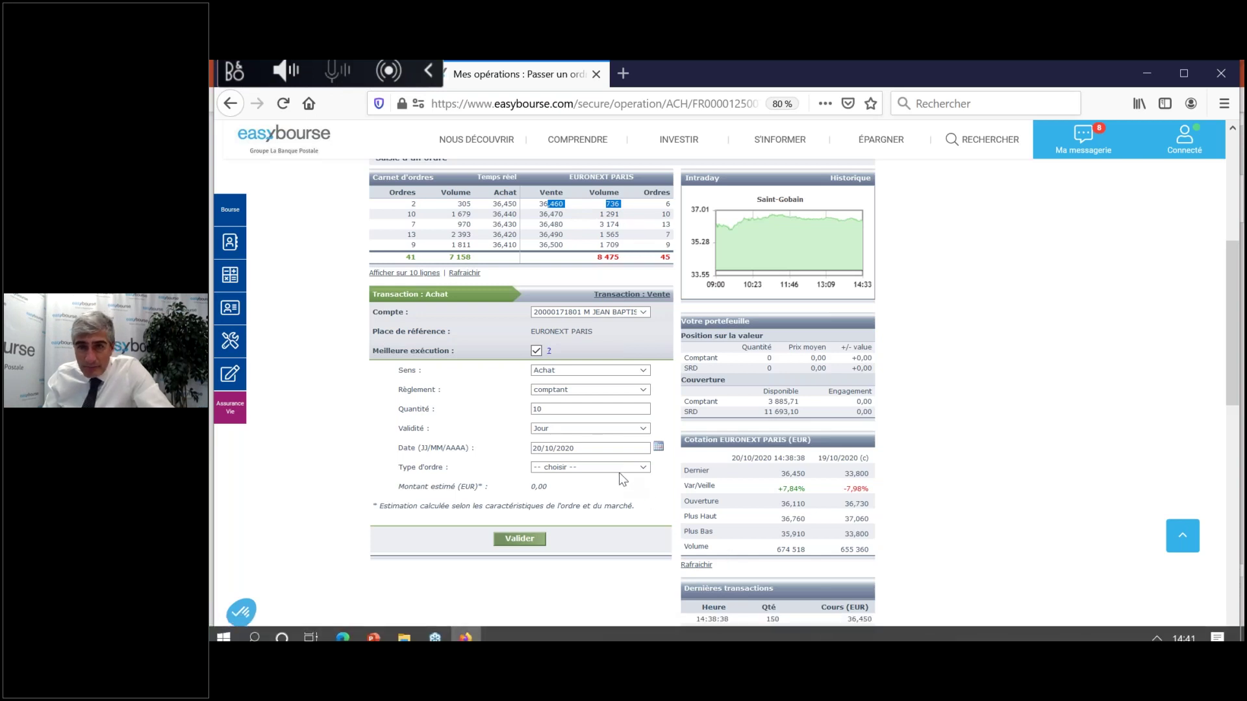
click(643, 469)
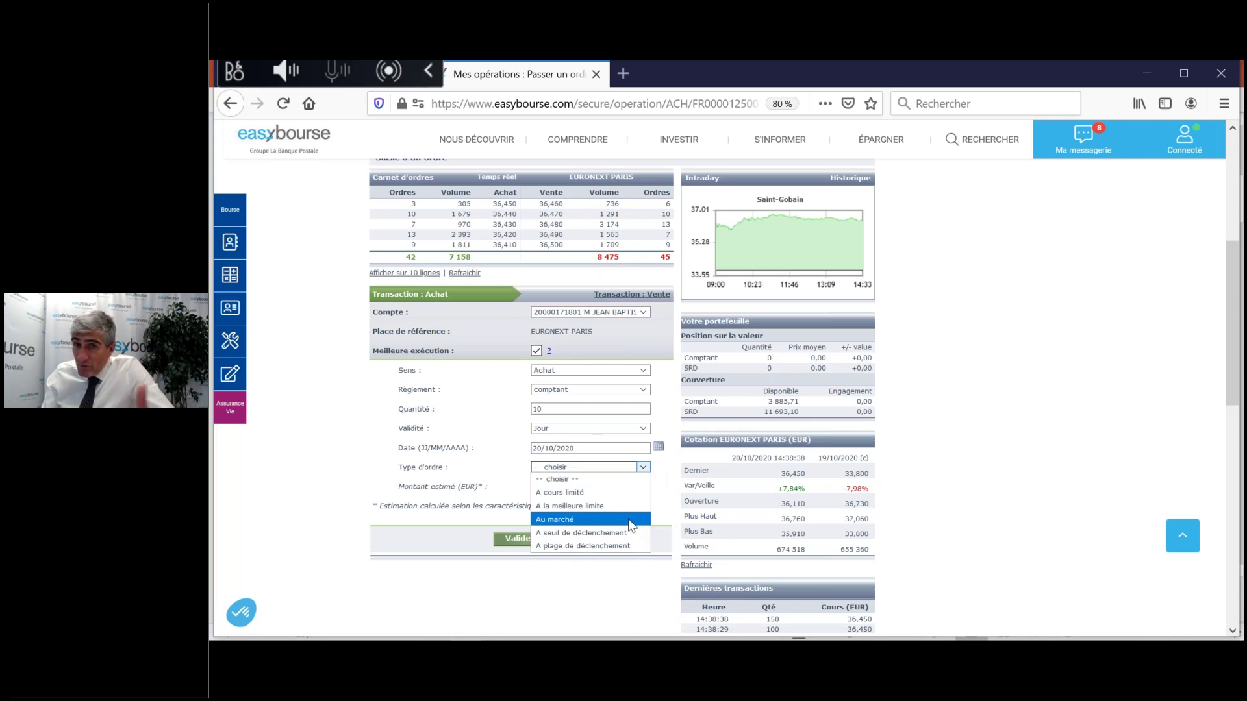
click(577, 497)
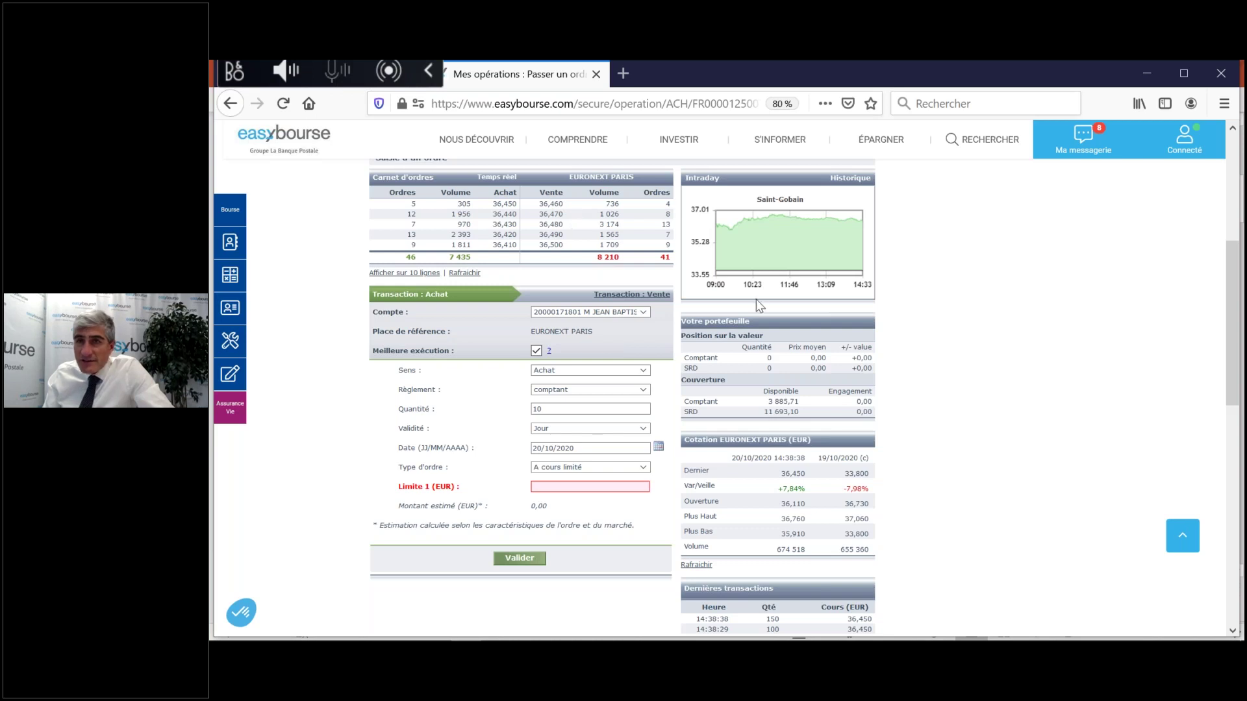
Step: Display Saint-Gobain's historical price chart and set the buy order's Limite 1 to 35 EUR
click(837, 179)
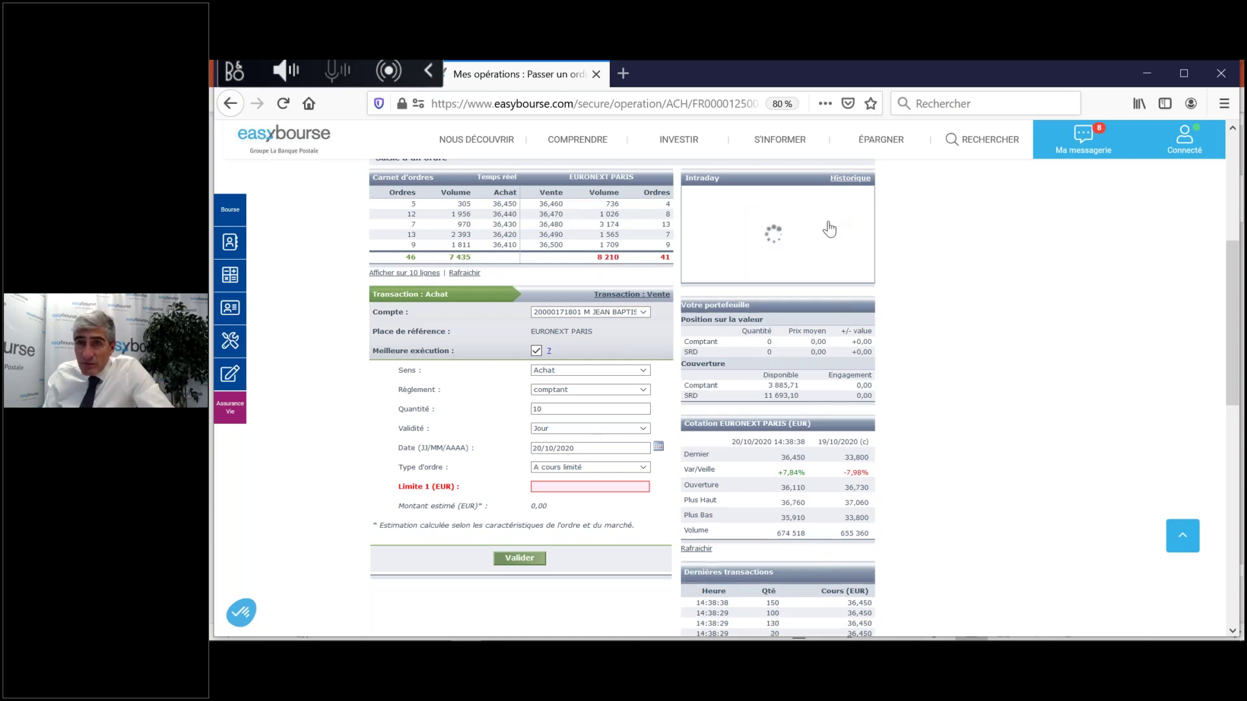
mouse_move(856, 271)
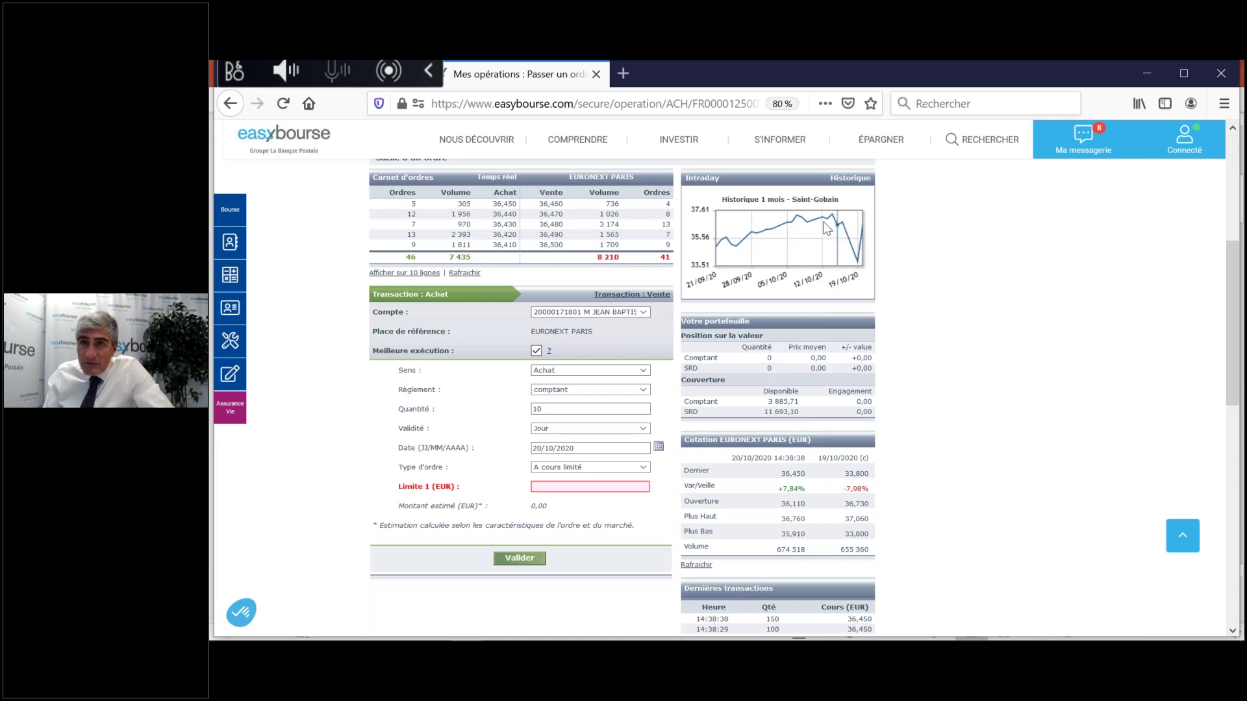
click(549, 485)
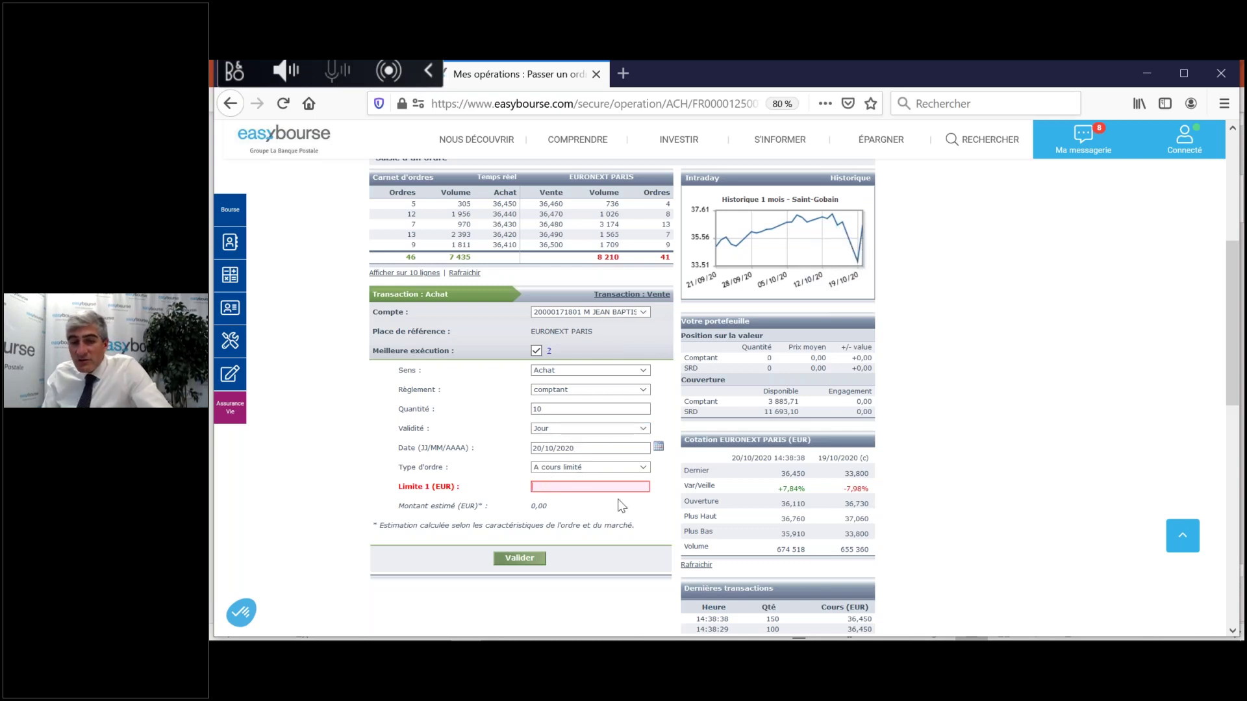
text(35)
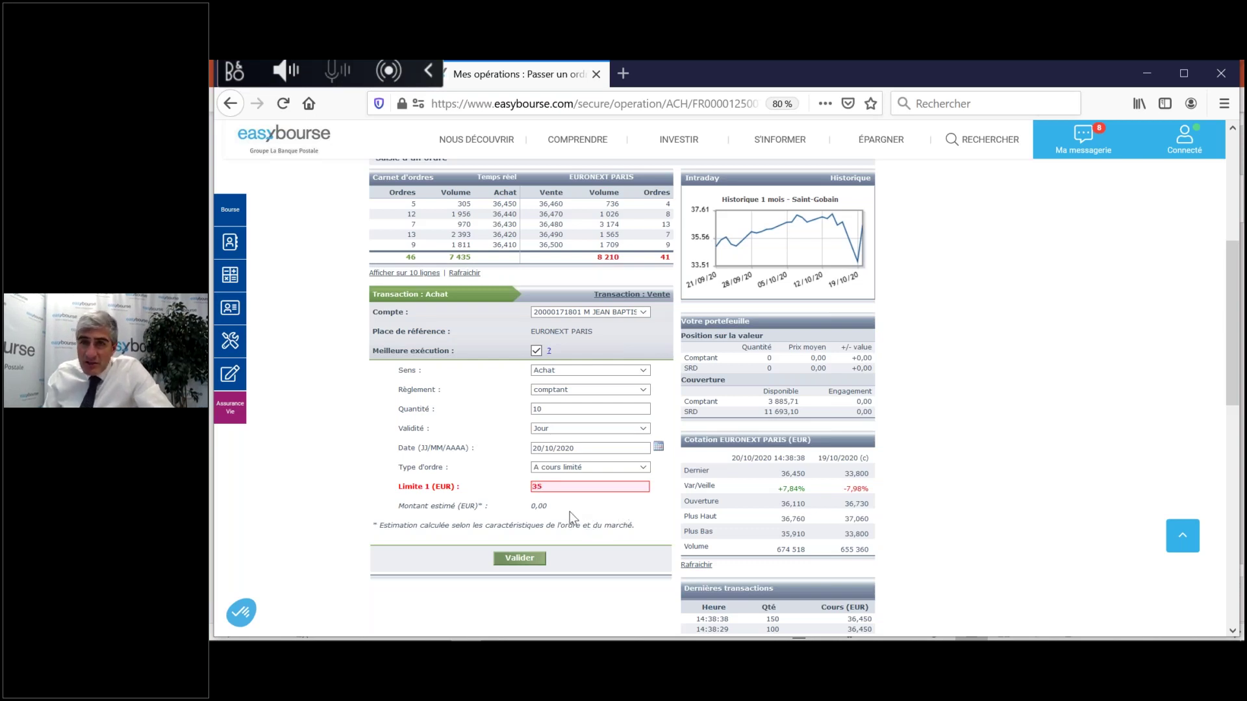
Step: Set the buy order's validity to a date, with 31/12/2020 as the expiry
click(658, 447)
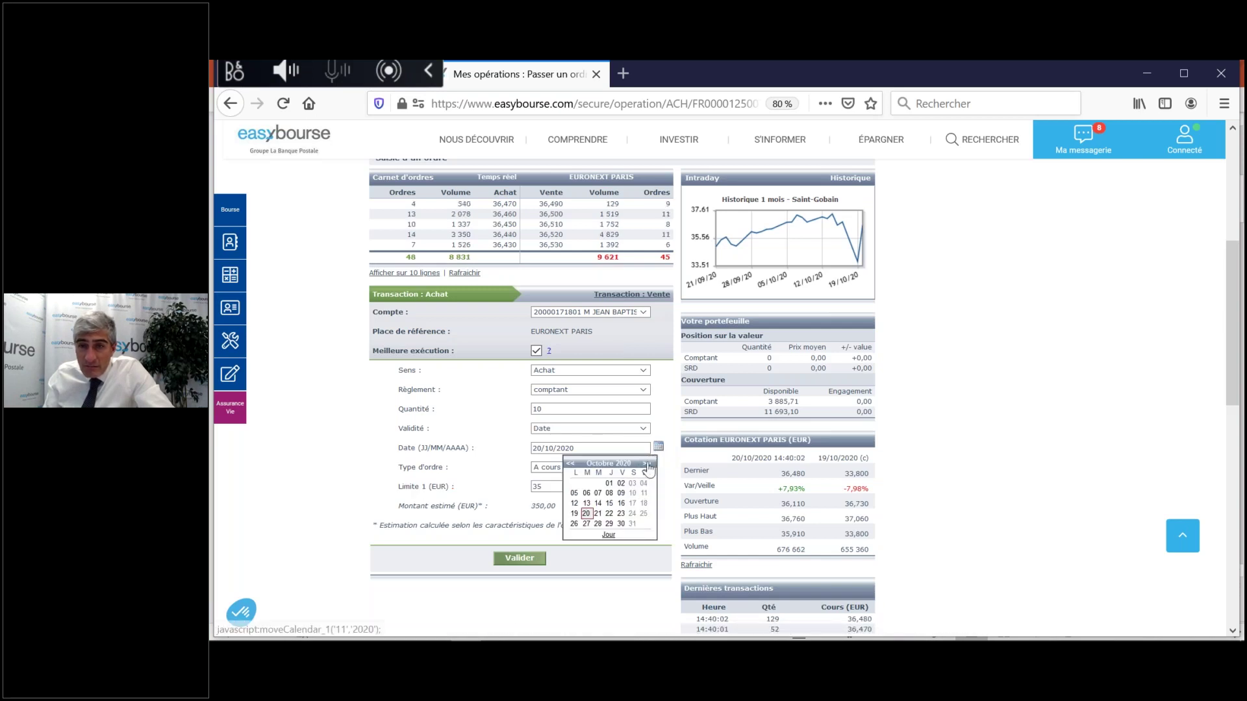
click(648, 464)
click(648, 464)
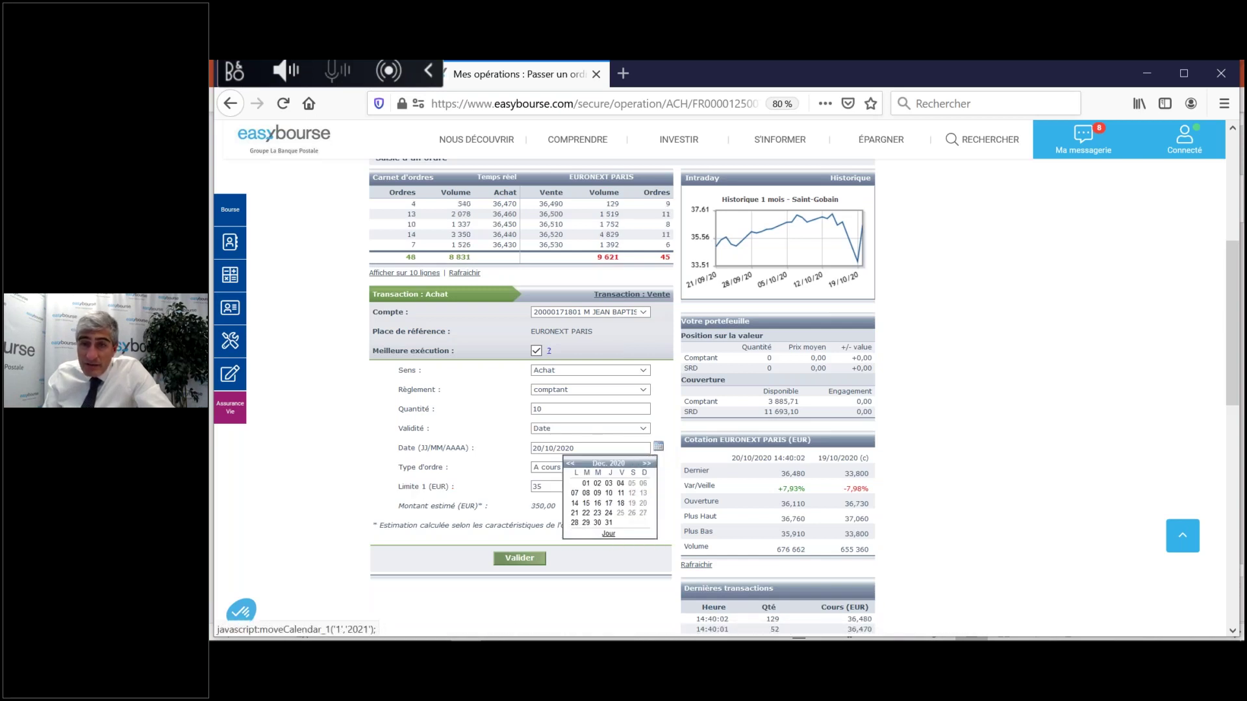
click(610, 524)
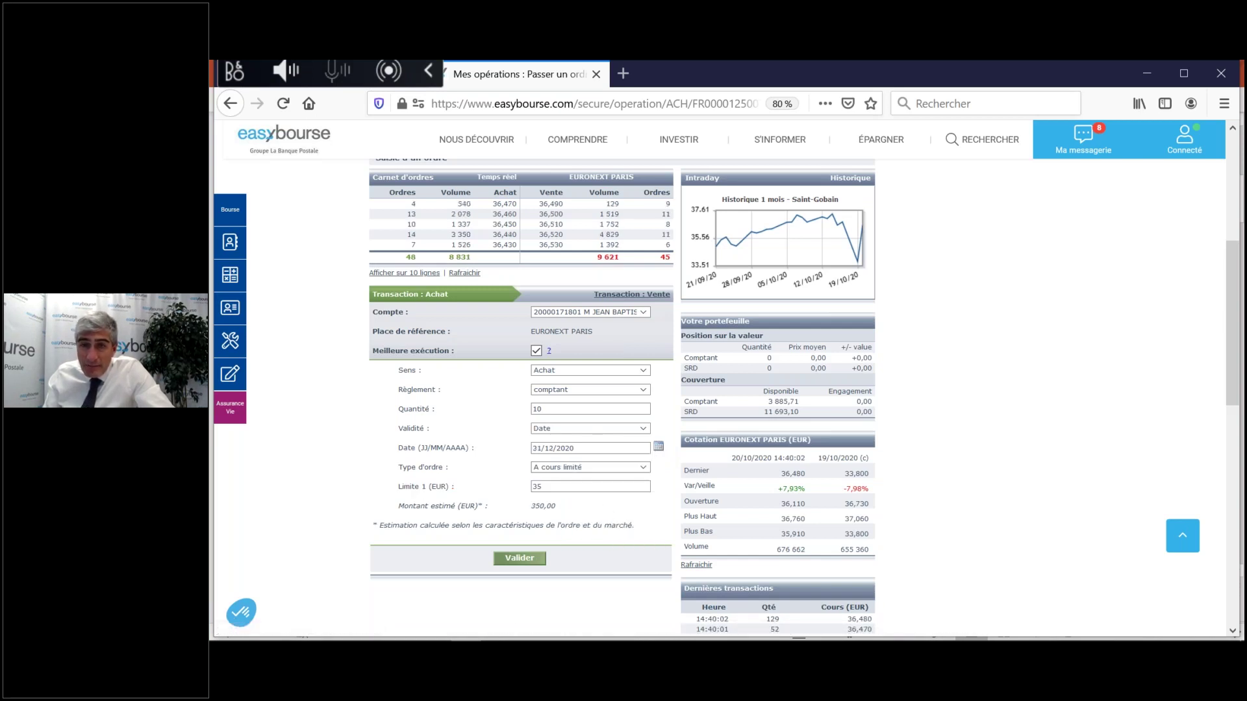
Step: Validate the Saint-Gobain buy order, review its estimated costs and fees, and confirm it
click(520, 559)
drag(1234, 286, 1235, 358)
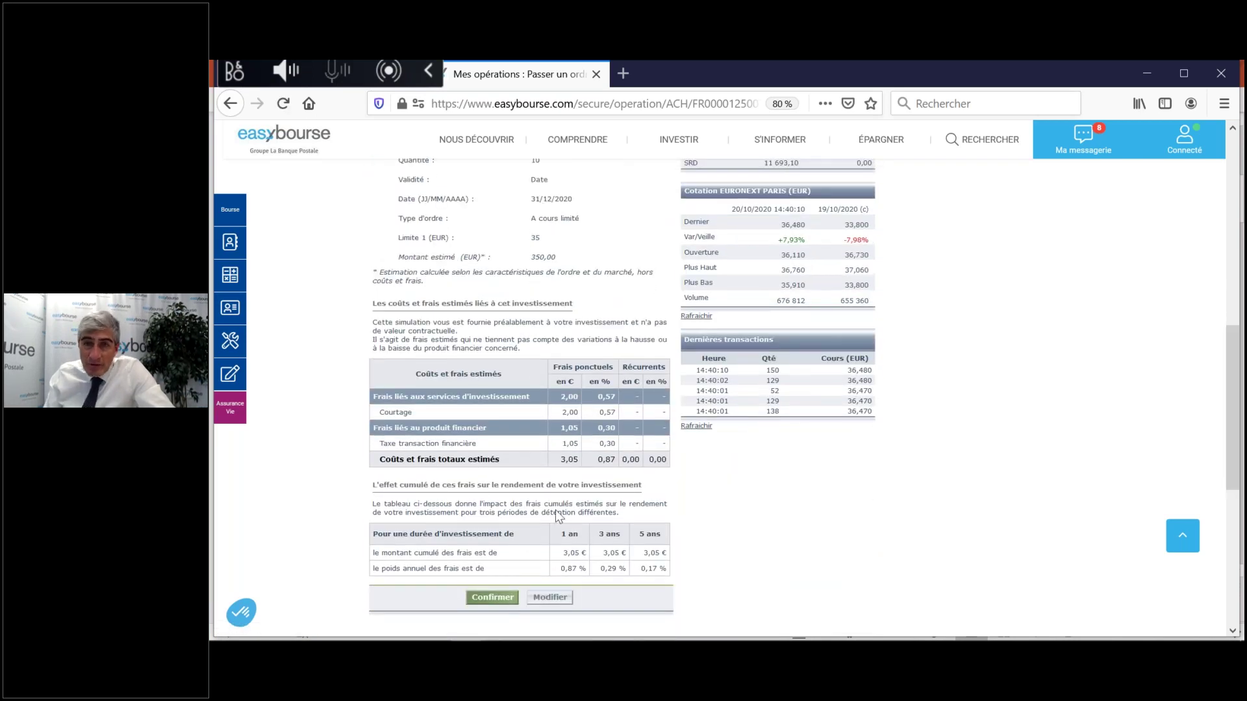
click(492, 598)
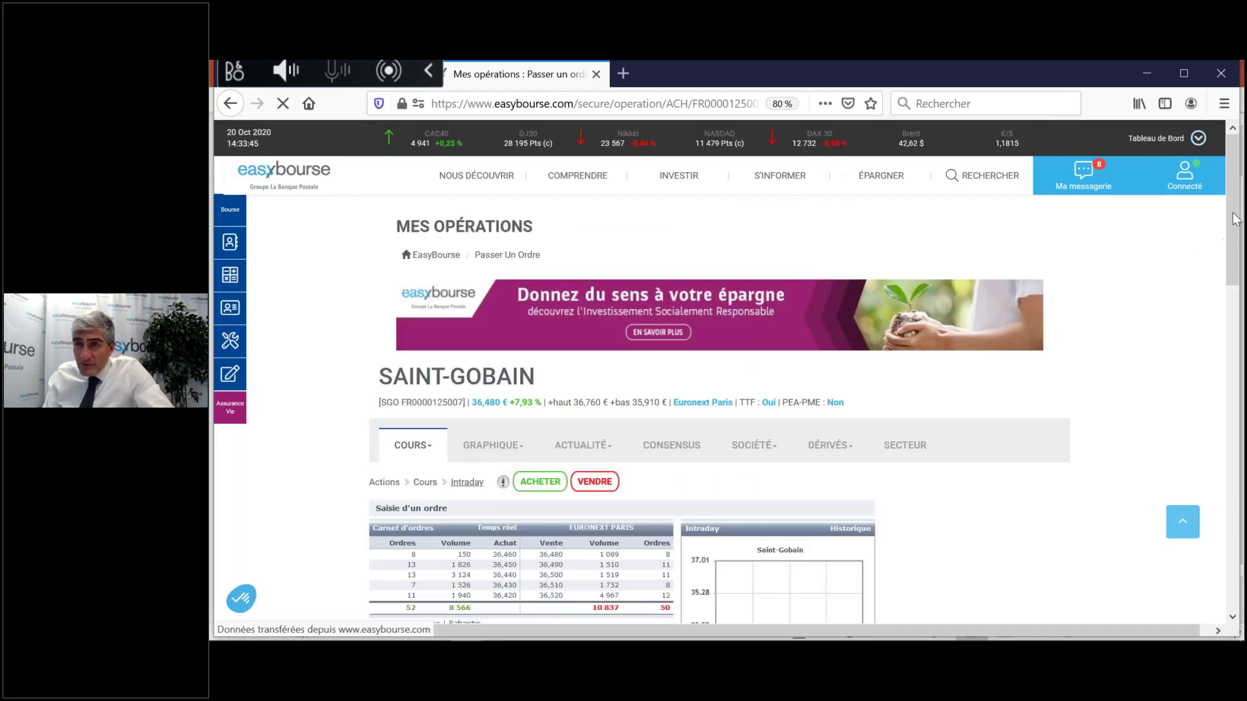
scroll(533, 368, down, 5)
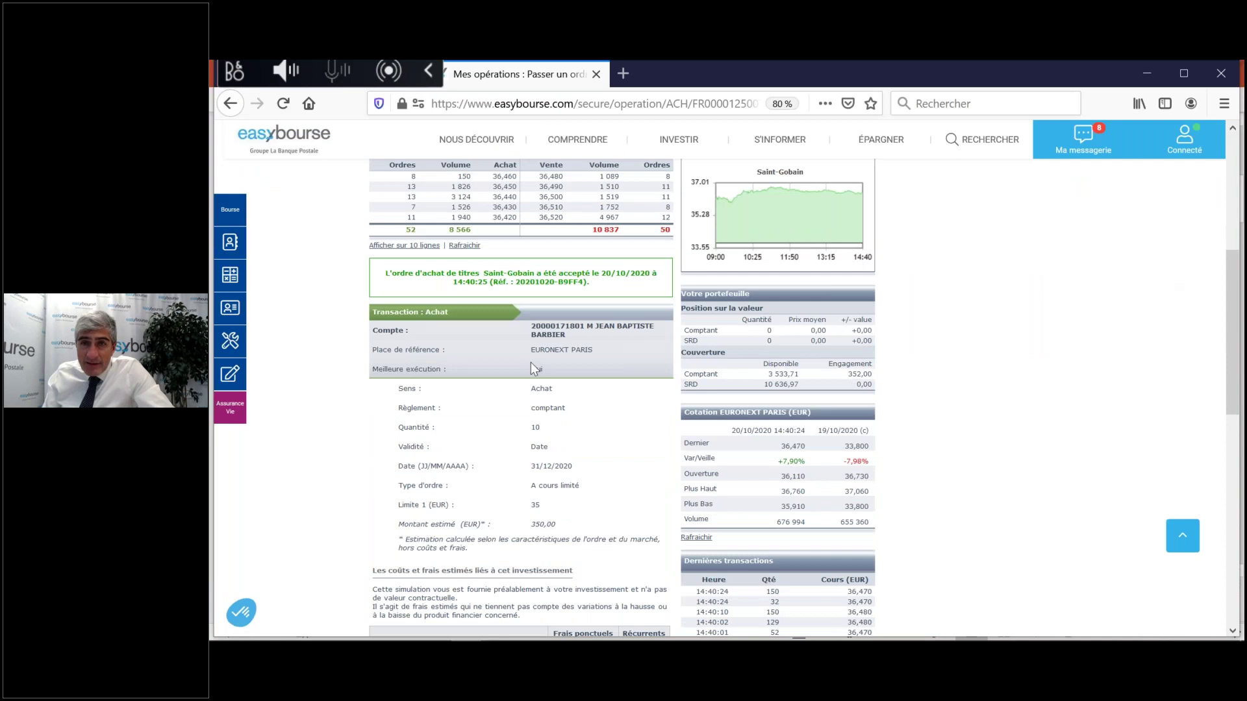
Step: Open the account's Carnet d'ordres and bring the list of all orders into view
mouse_move(229, 275)
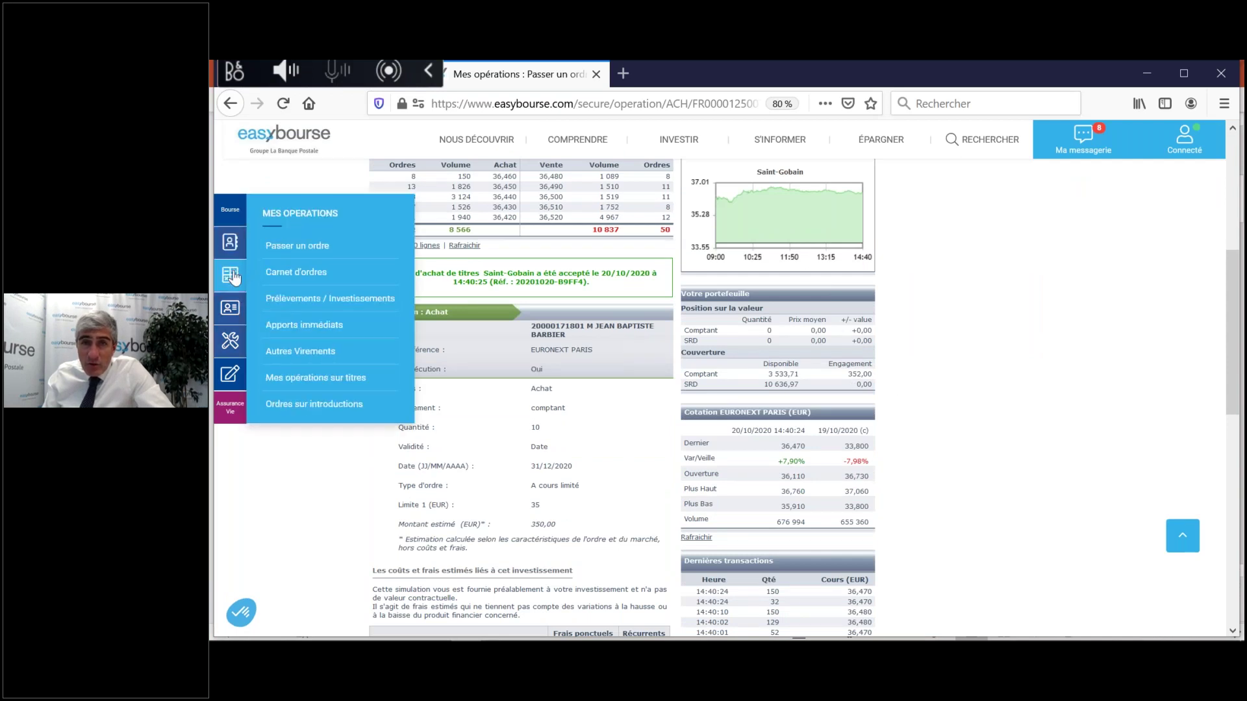
click(292, 278)
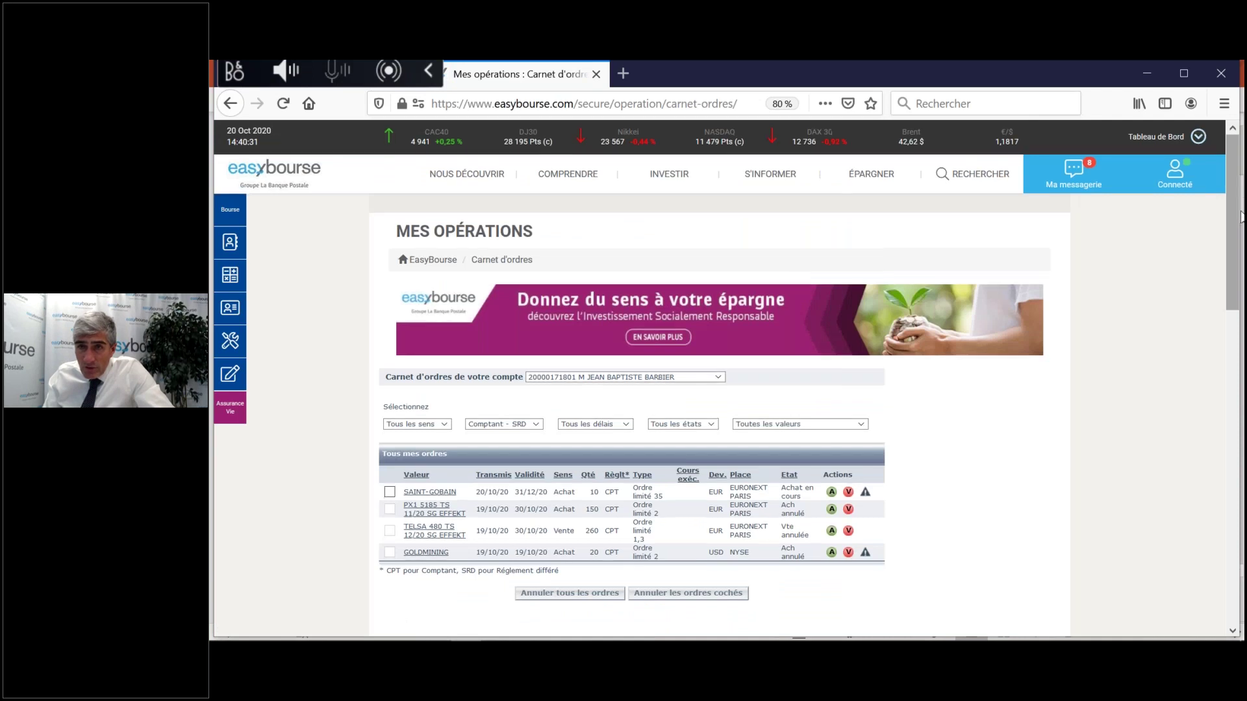
scroll(632, 423, down, 3)
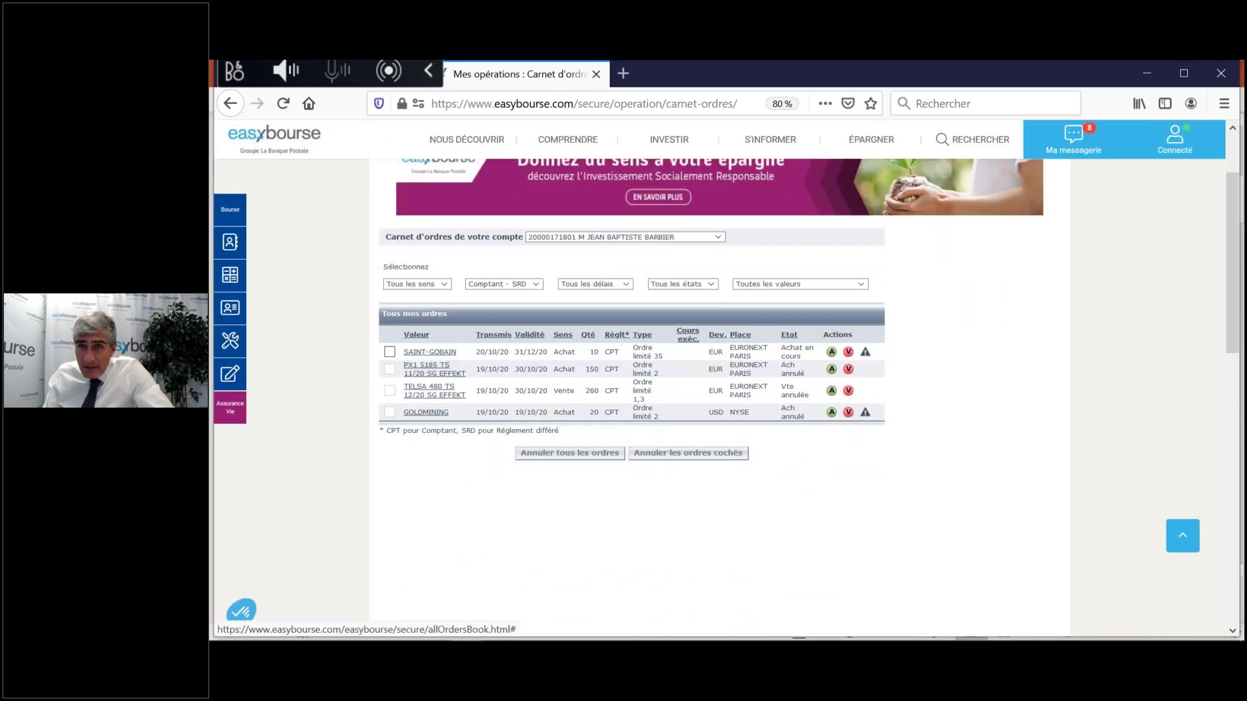
Step: Cancel the pending Saint-Gobain buy order from the order list and confirm the cancellation
drag(807, 357, 410, 355)
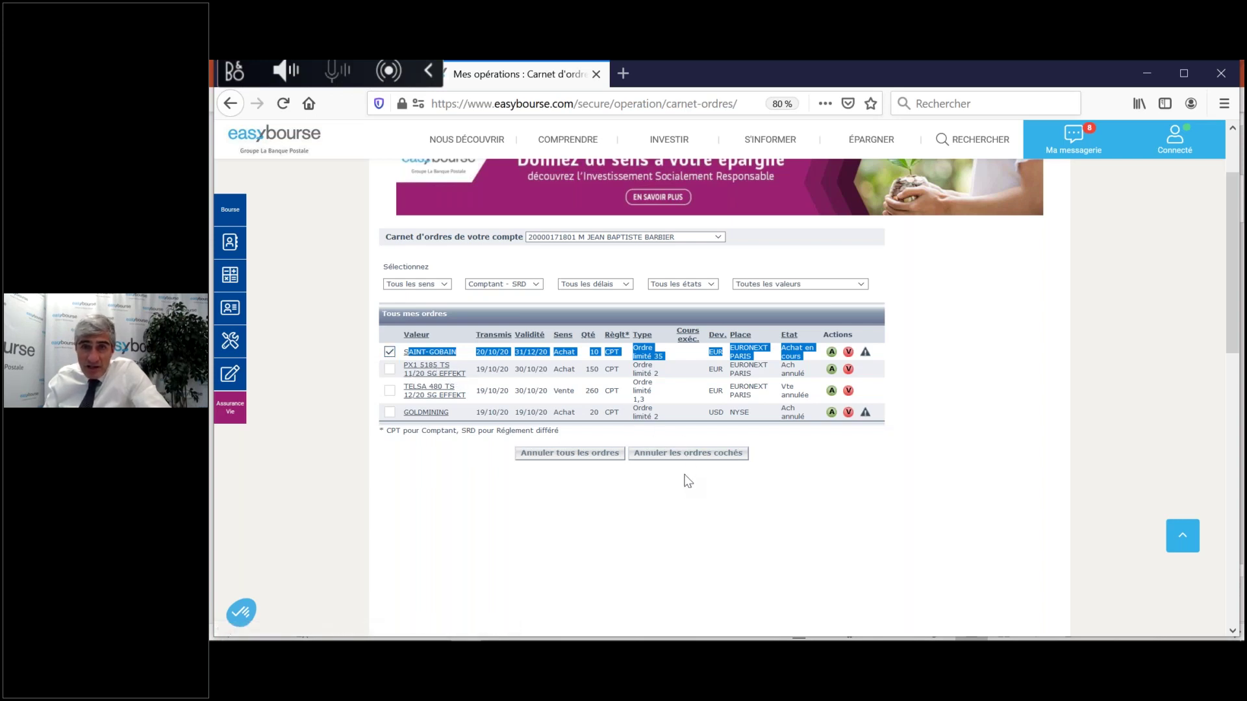
click(683, 454)
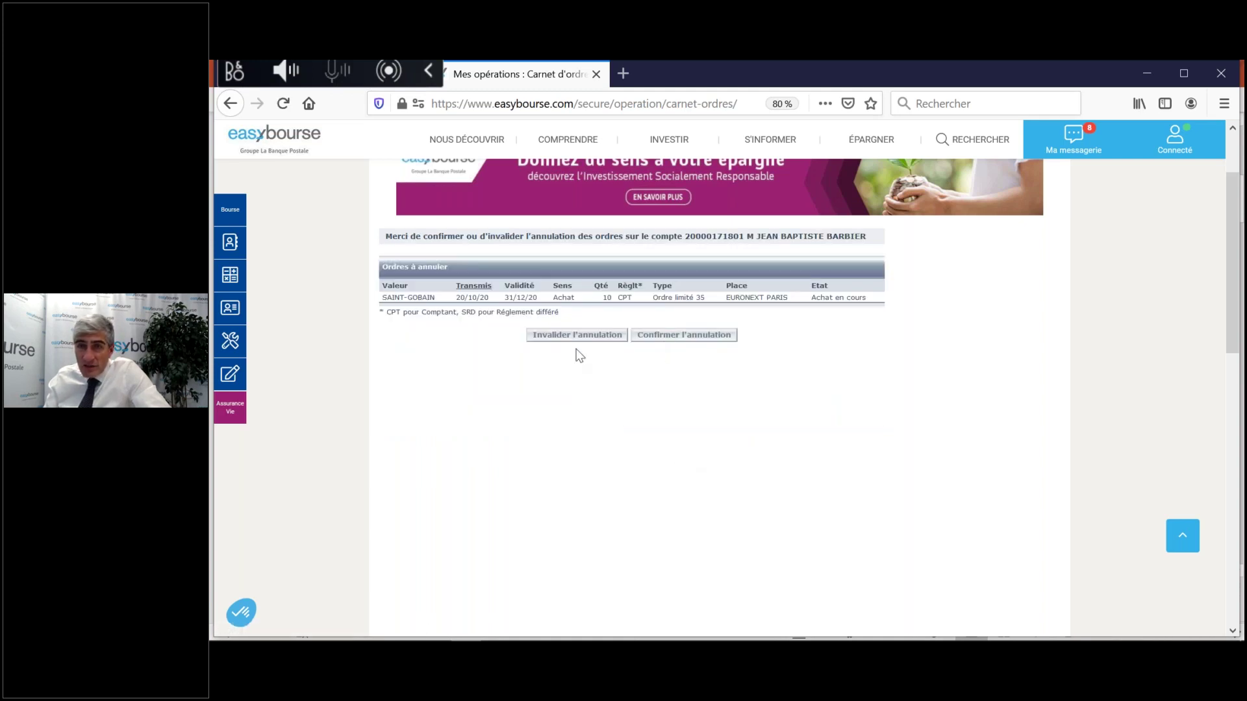
click(696, 336)
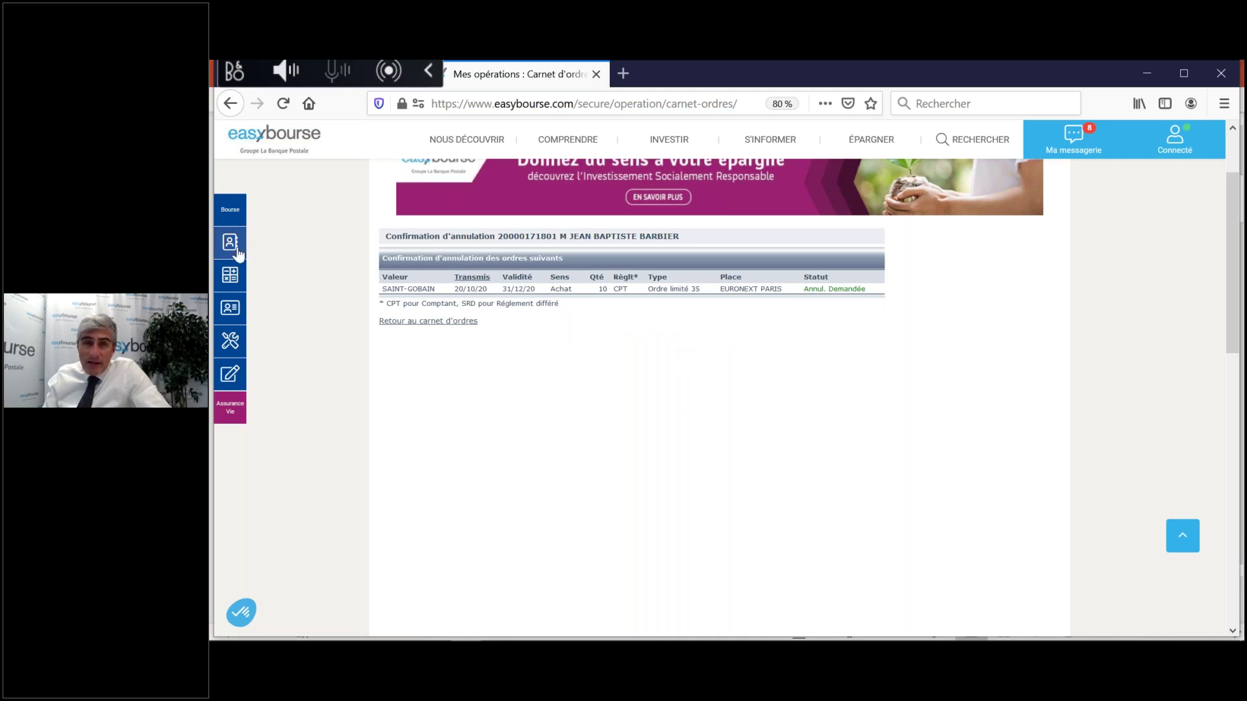
Step: Go back to the order list, open the Saint-Gobain quote page and start a new buy order
mouse_move(234, 249)
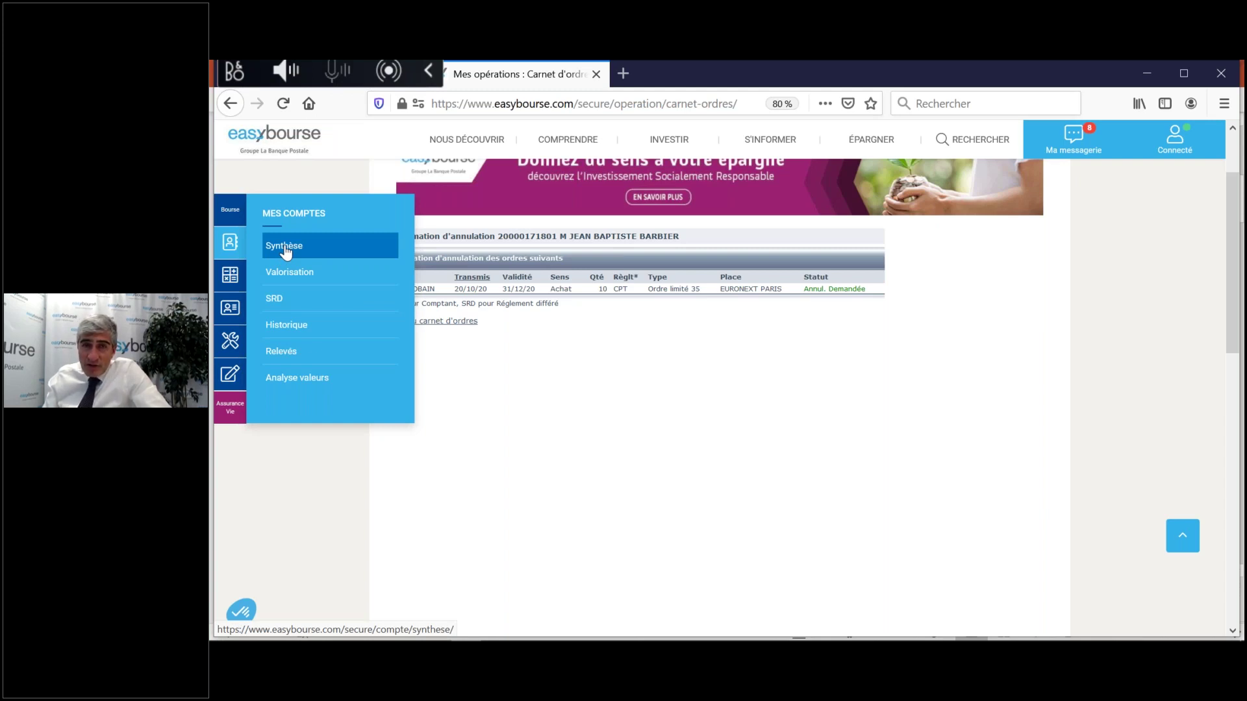
click(228, 108)
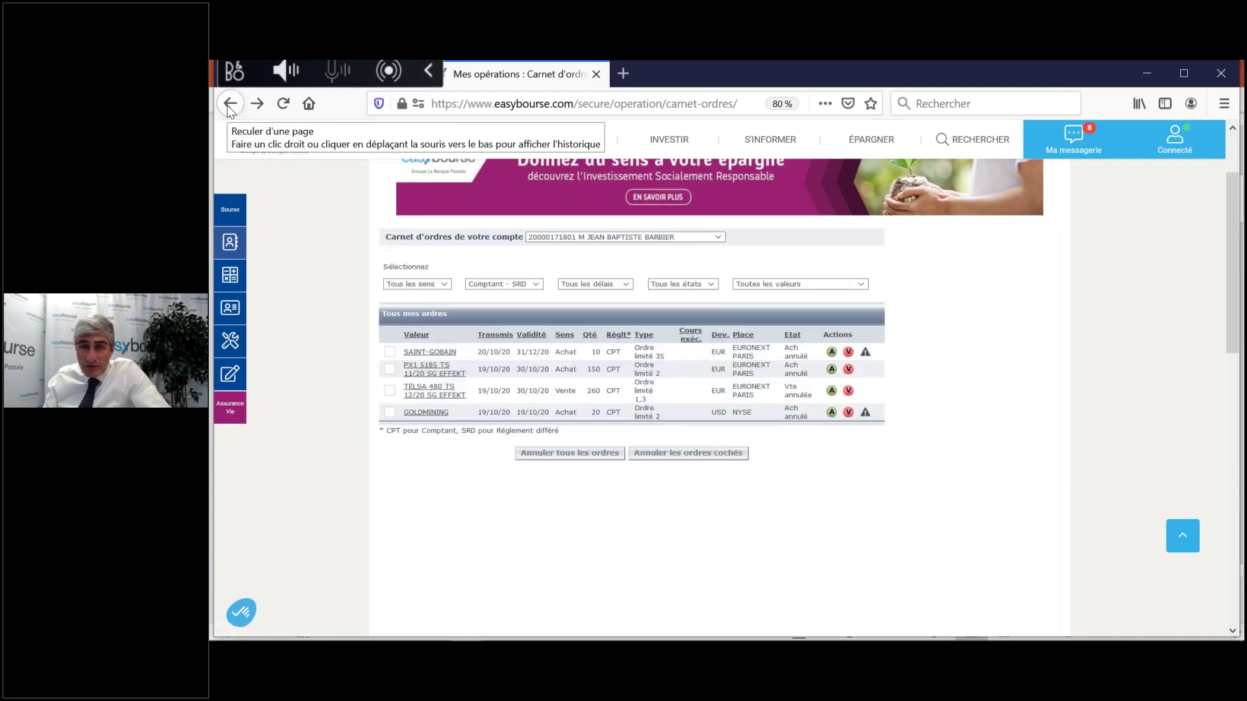
click(420, 354)
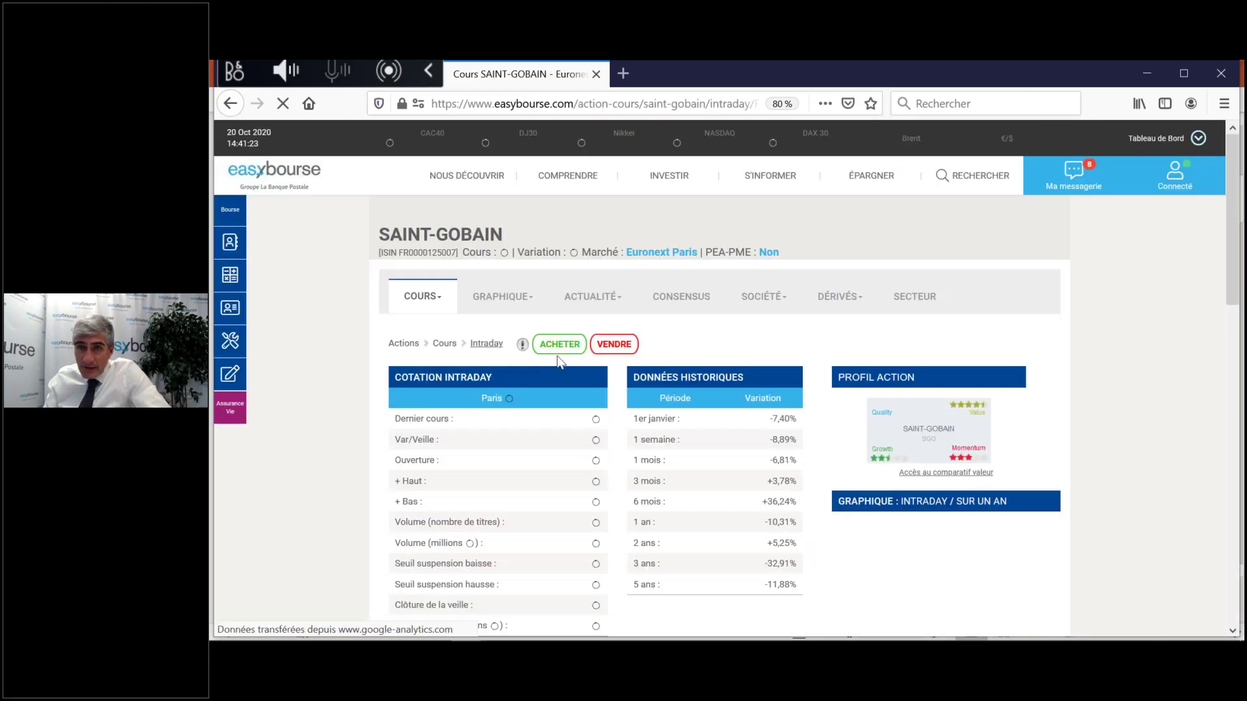
click(559, 344)
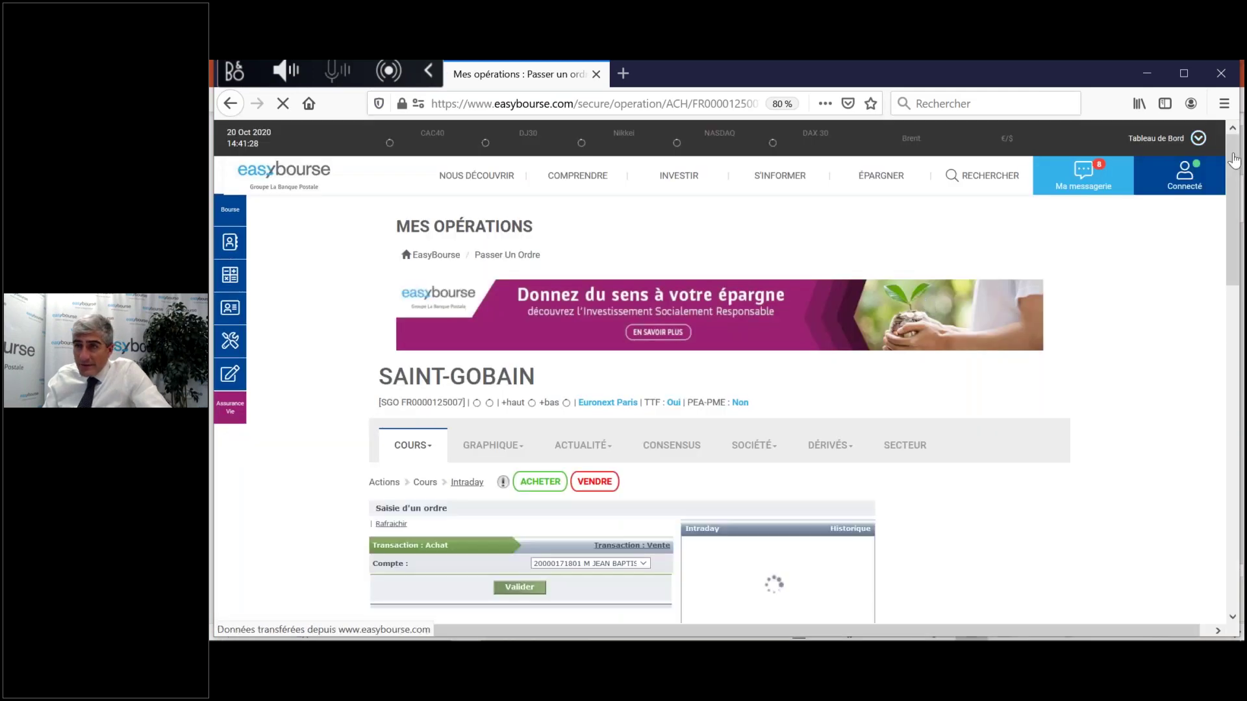
scroll(1238, 195, down, 4)
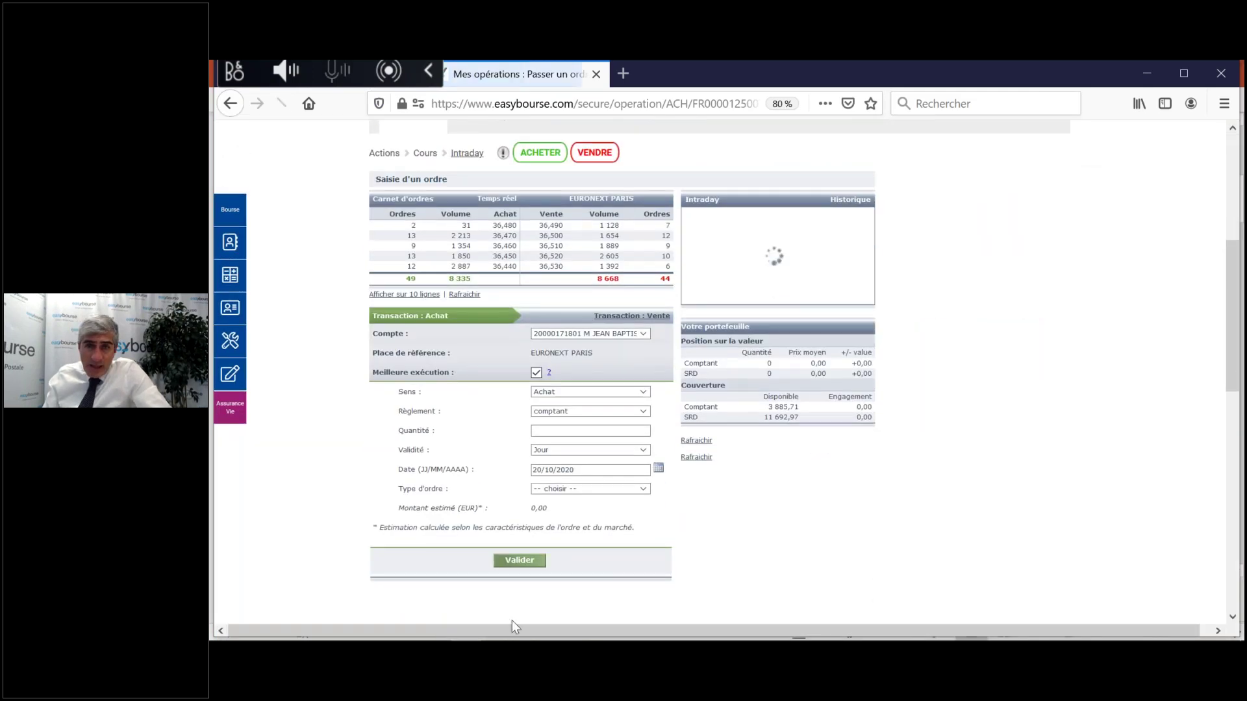
Step: Set the new buy order's type to A la meilleure limite
click(643, 450)
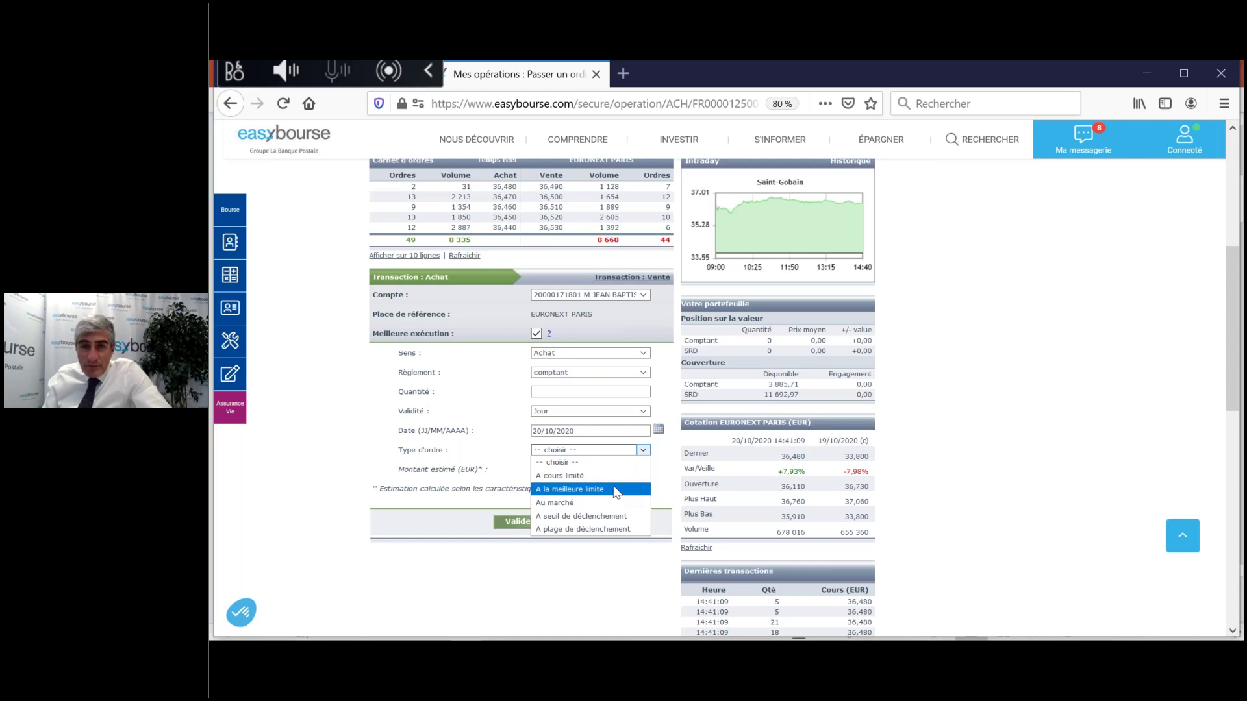
key(Up)
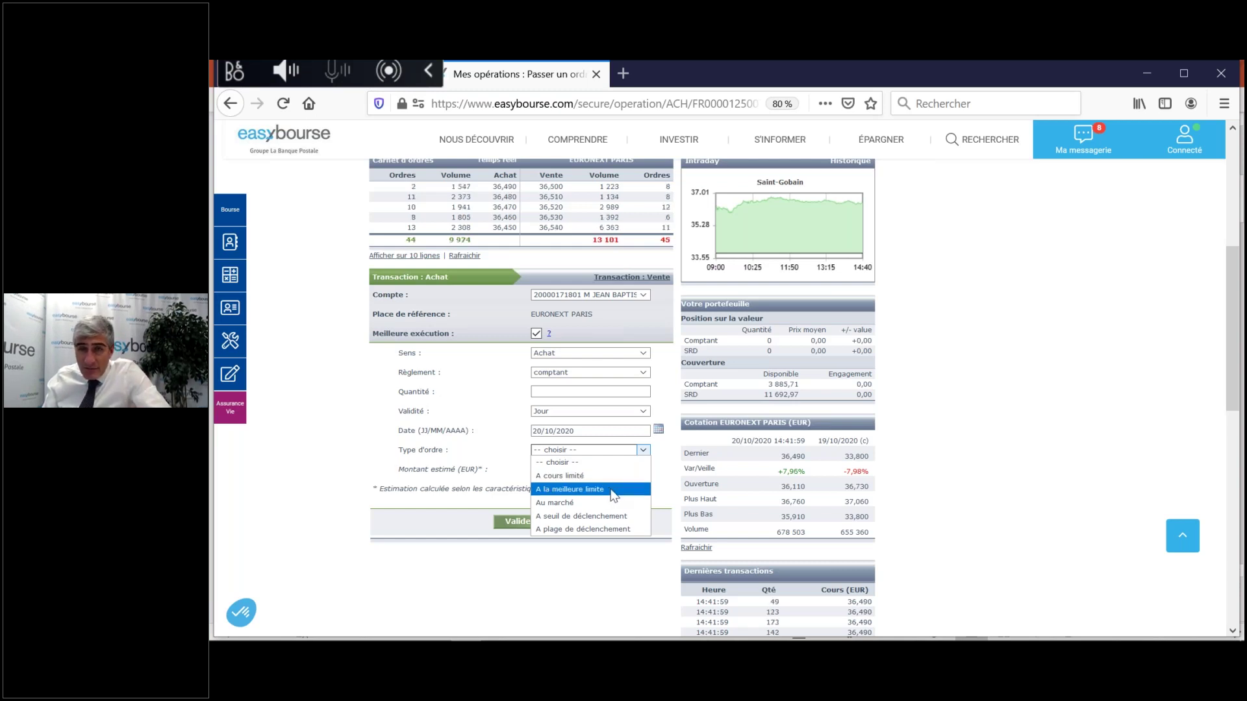
click(612, 496)
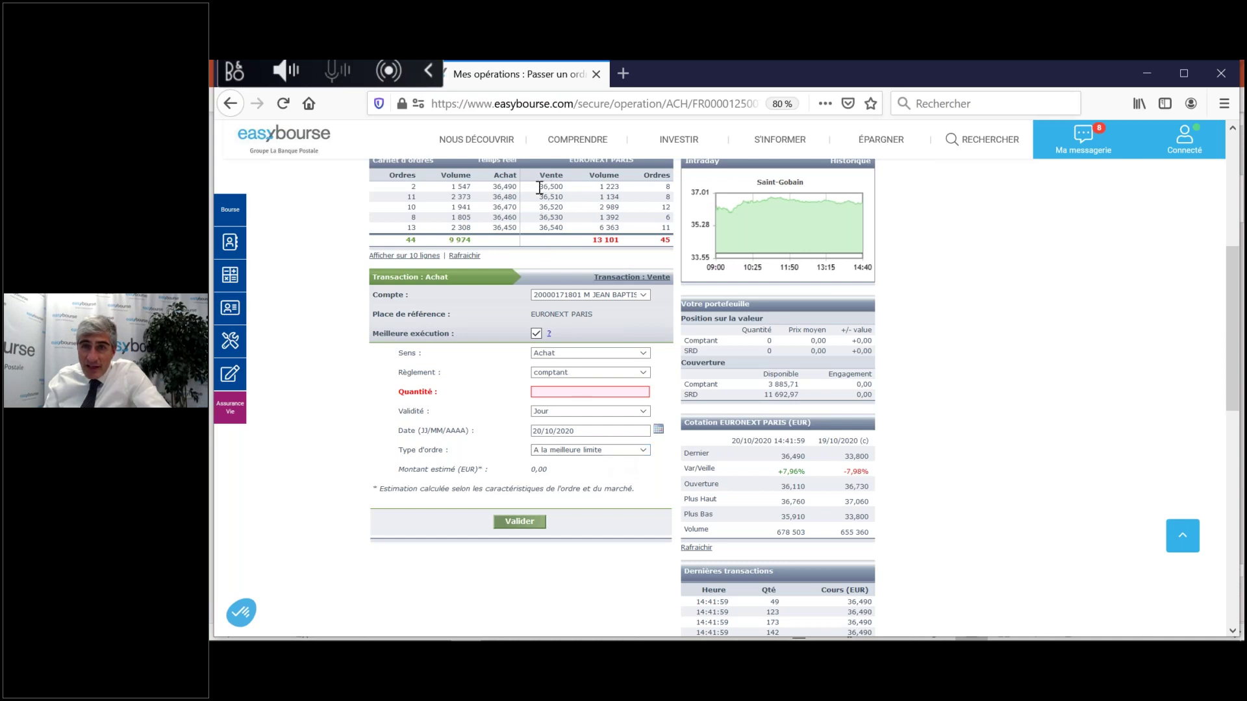
Step: Compare the best buying and selling prices in the order book and check the volume at the best selling price
drag(536, 188, 564, 185)
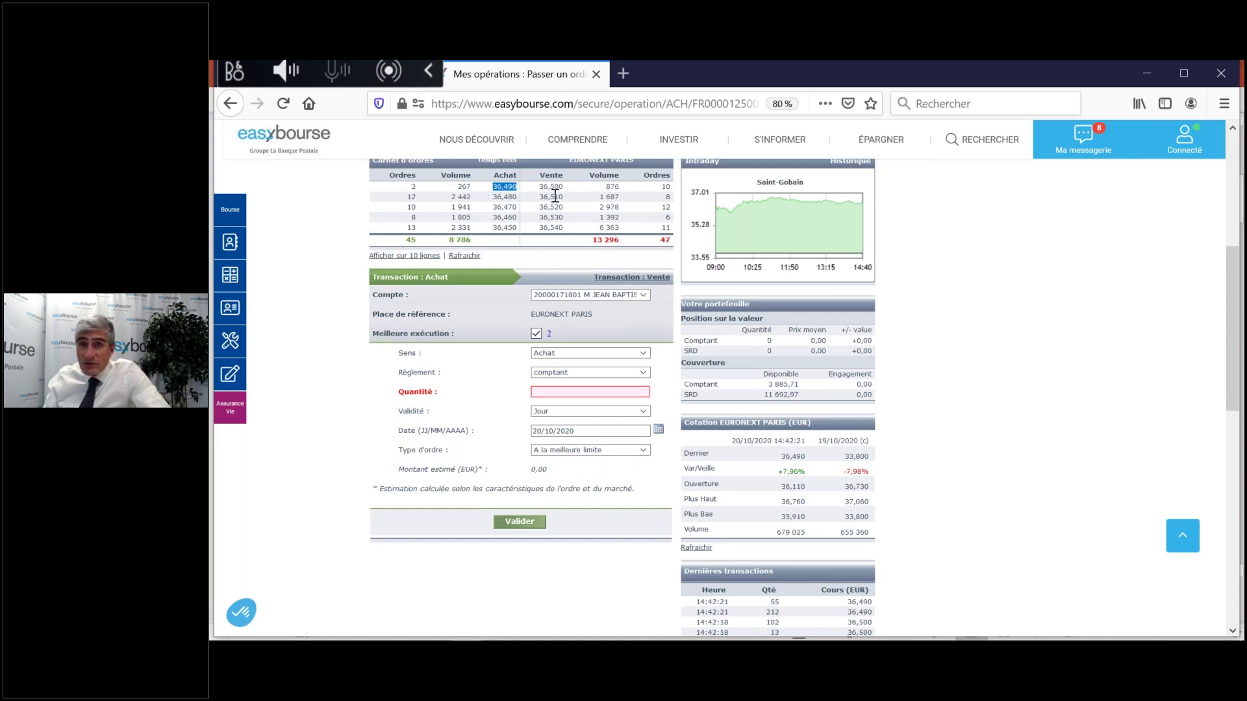
mouse_move(564, 186)
mouse_down()
mouse_move(530, 189)
mouse_move(542, 192)
mouse_up()
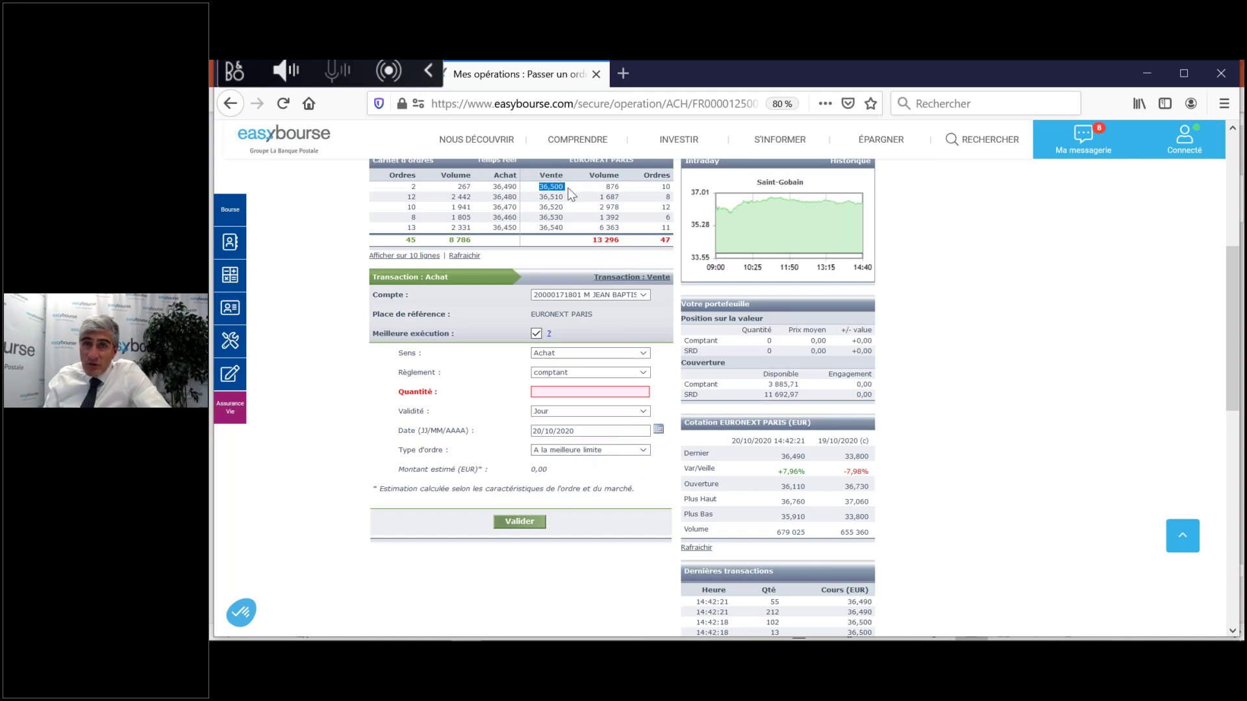
double_click(613, 187)
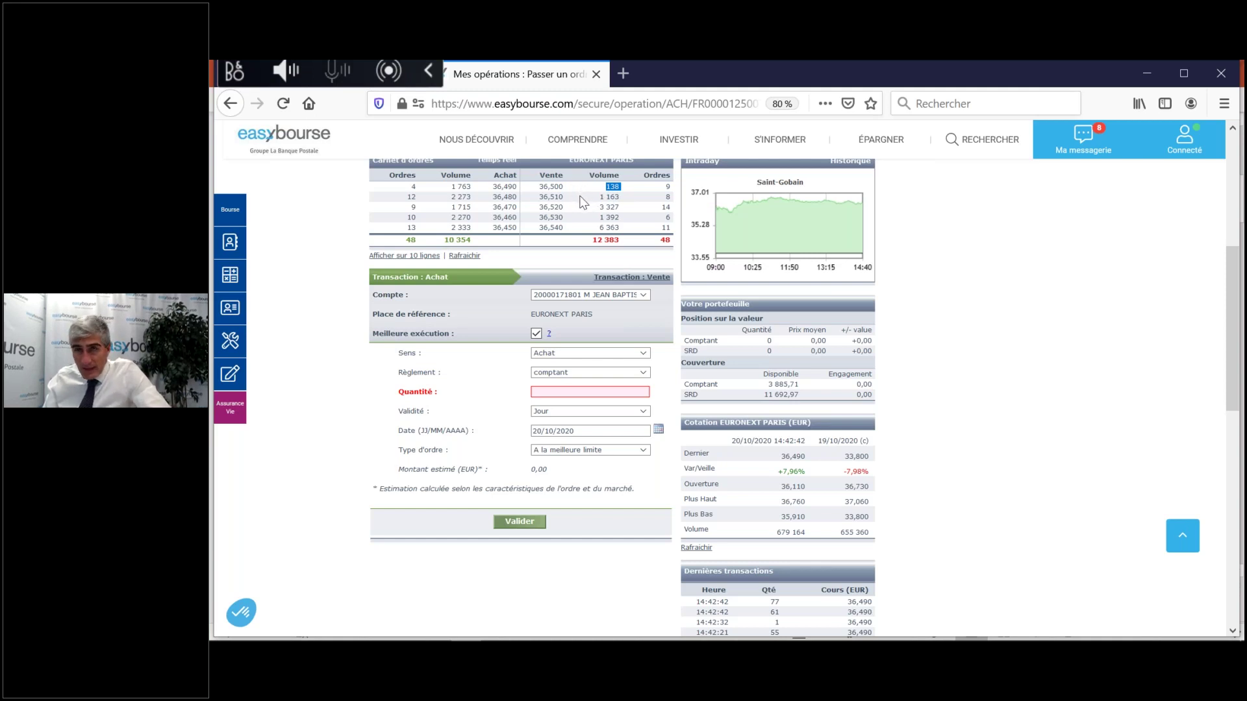
mouse_move(632, 154)
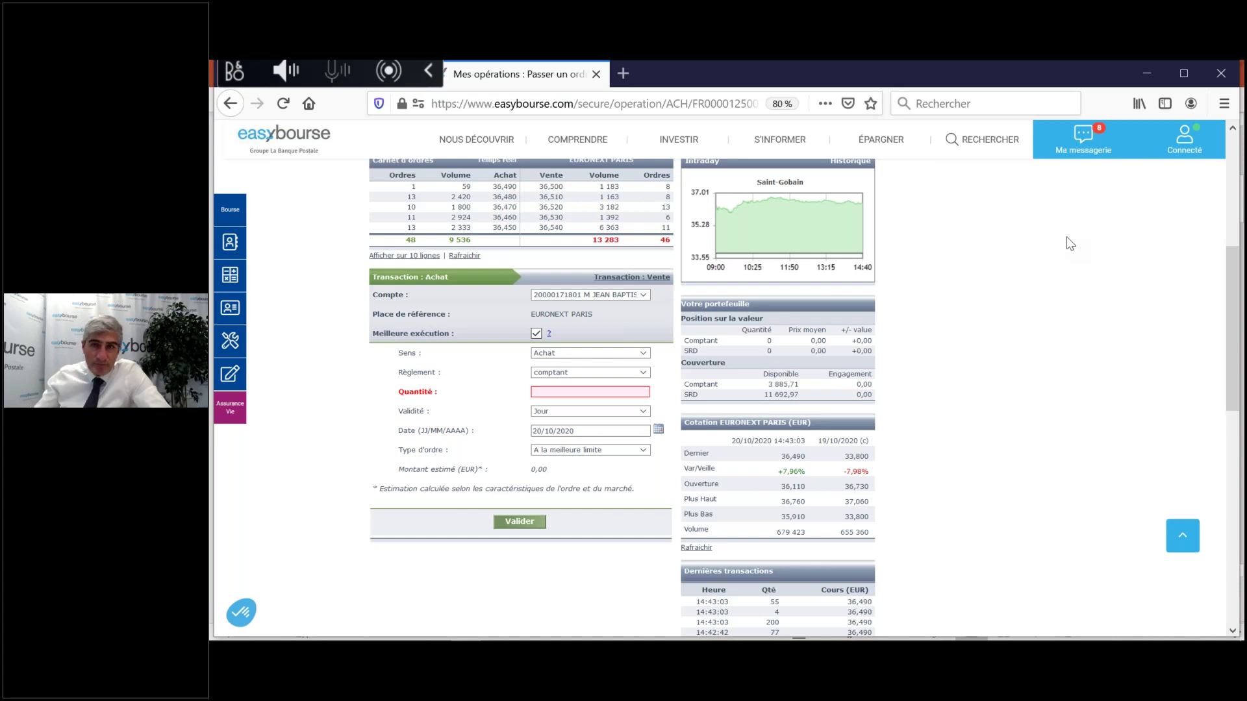
Step: Change the buy order's type to A seuil de déclenchement
click(632, 454)
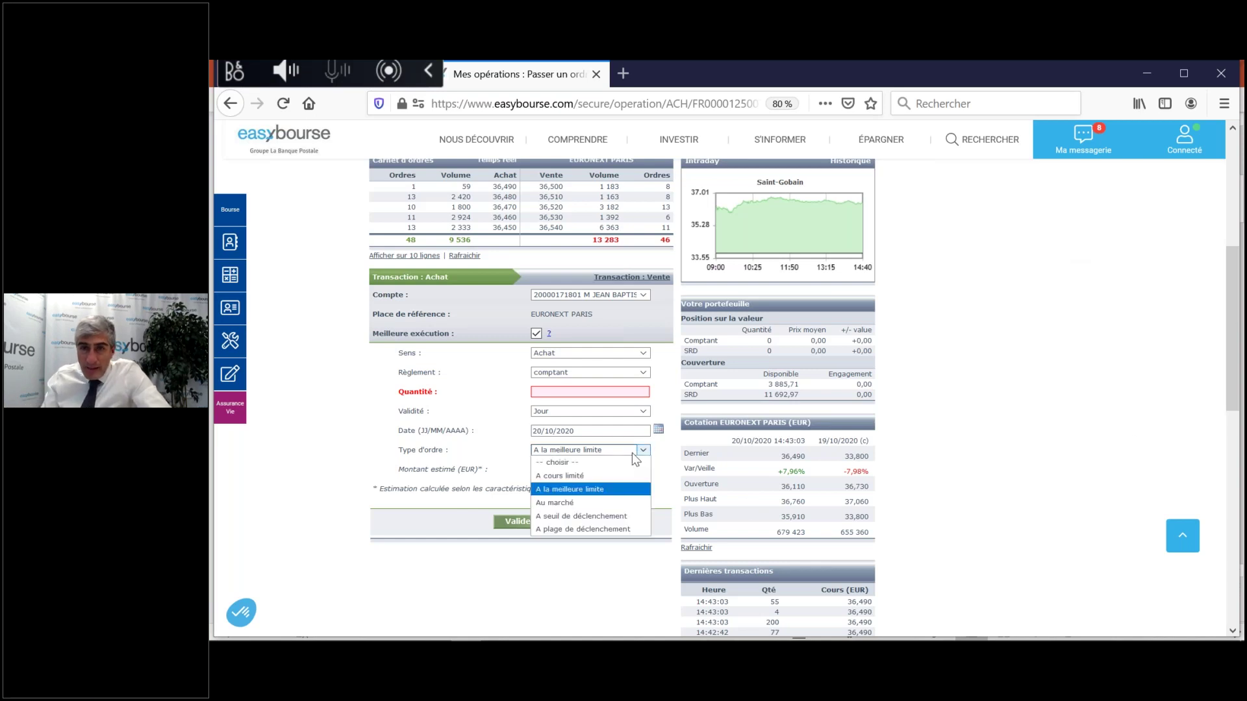
click(605, 517)
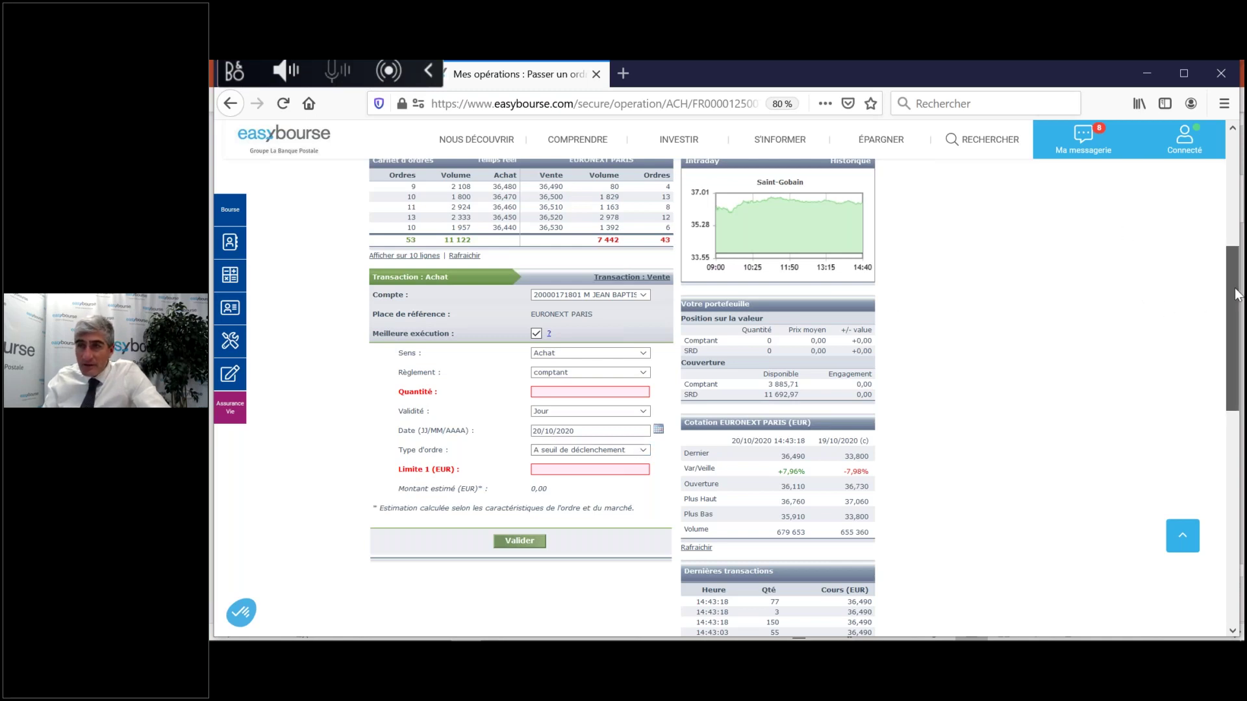
scroll(1235, 281, up, 2)
scroll(1235, 280, up, 1)
scroll(1235, 286, down, 1)
scroll(1236, 291, up, 1)
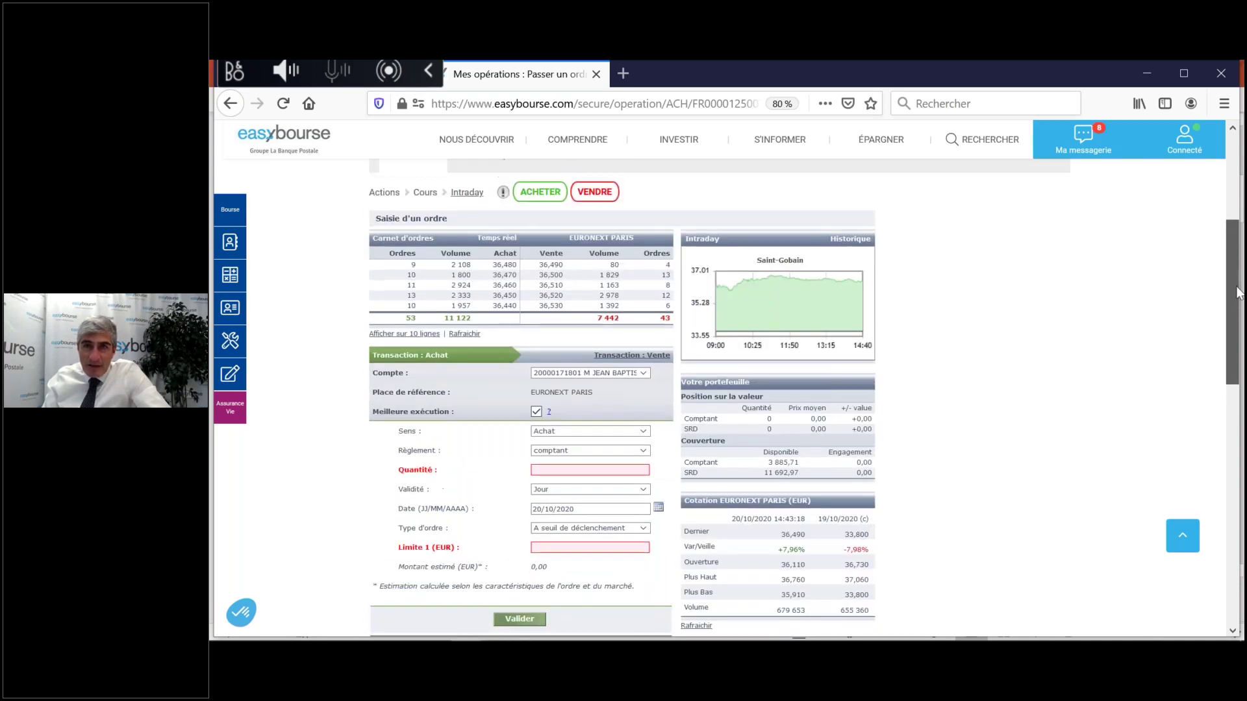
Step: Enter 36 EUR as Limite 1 for the A seuil de déclenchement buy order
scroll(1238, 297, down, 1)
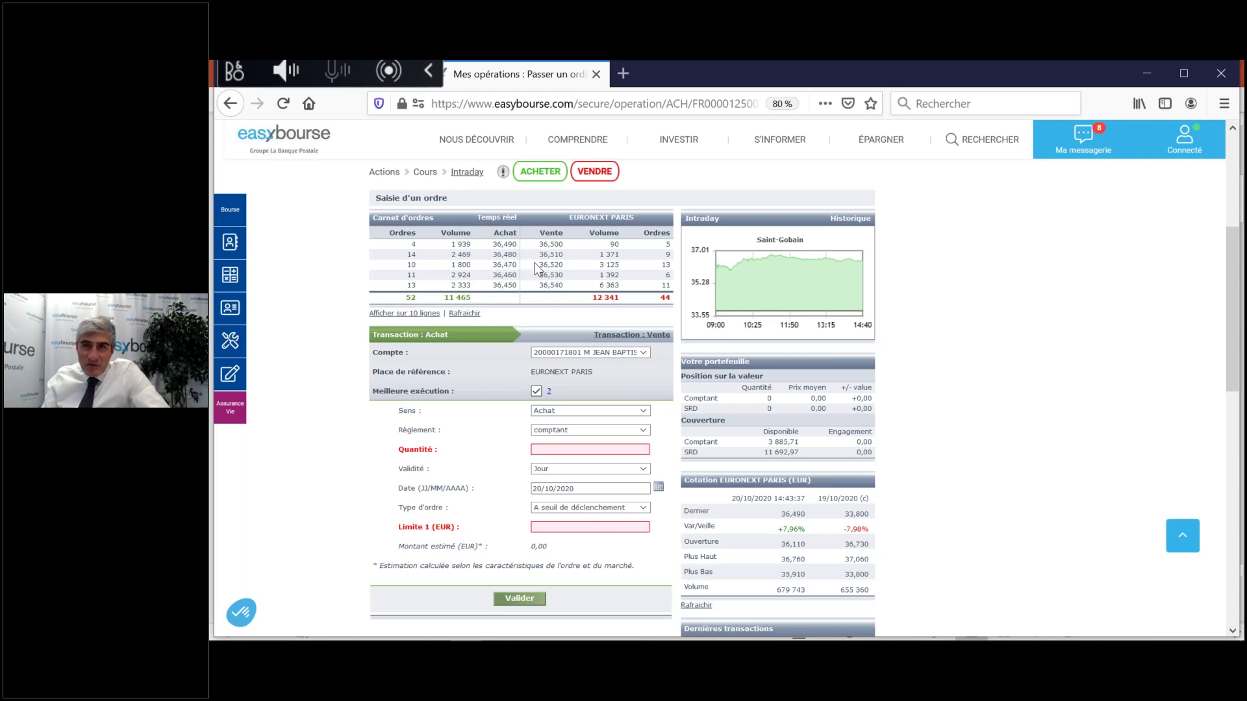
drag(1235, 349, 1236, 355)
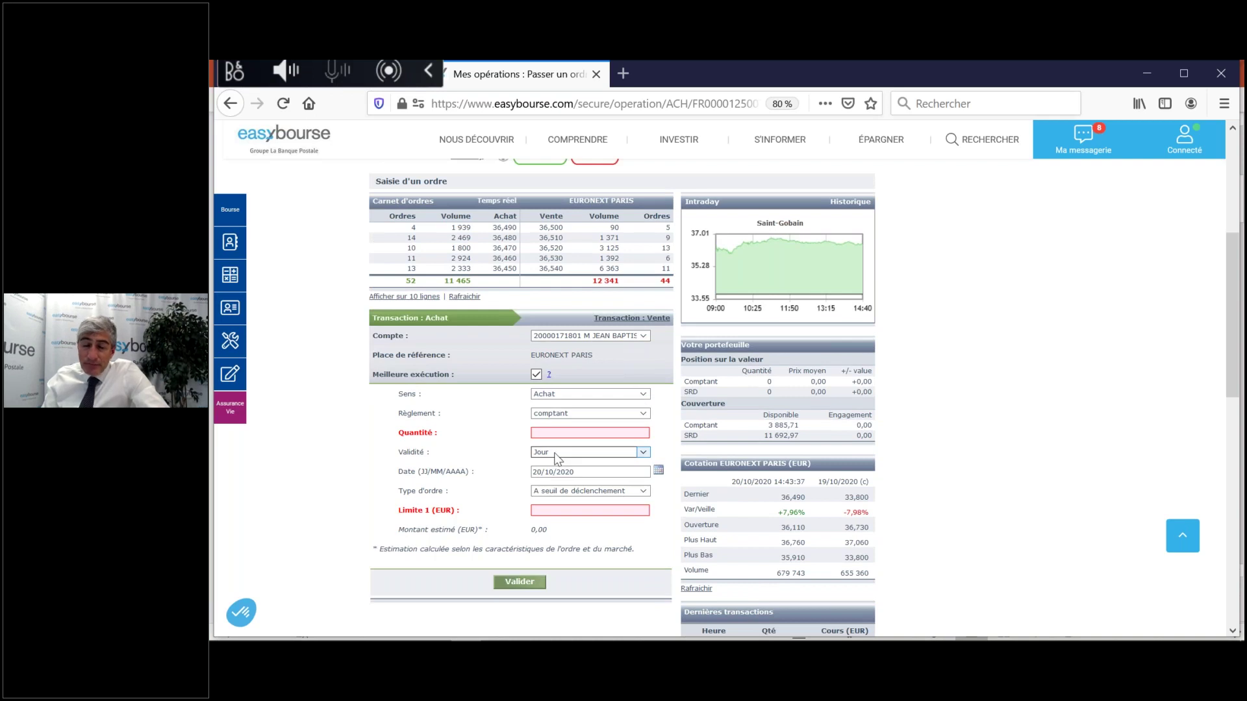
click(546, 503)
text(36)
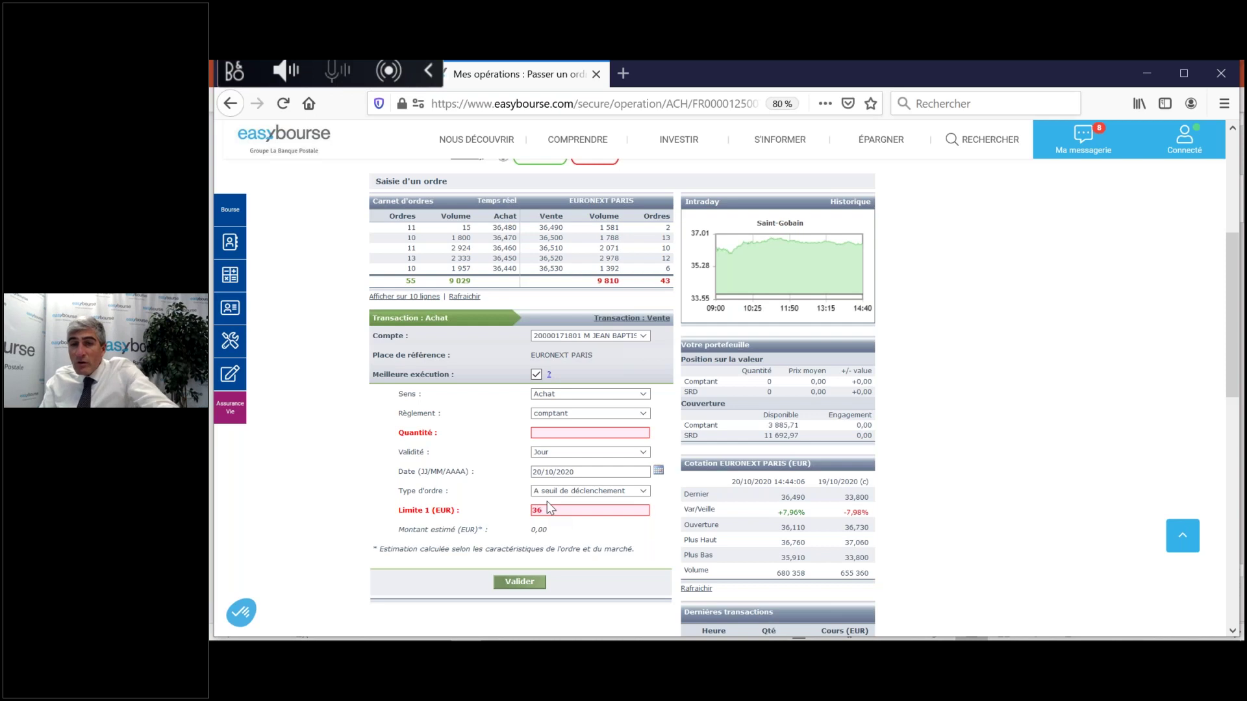
click(567, 536)
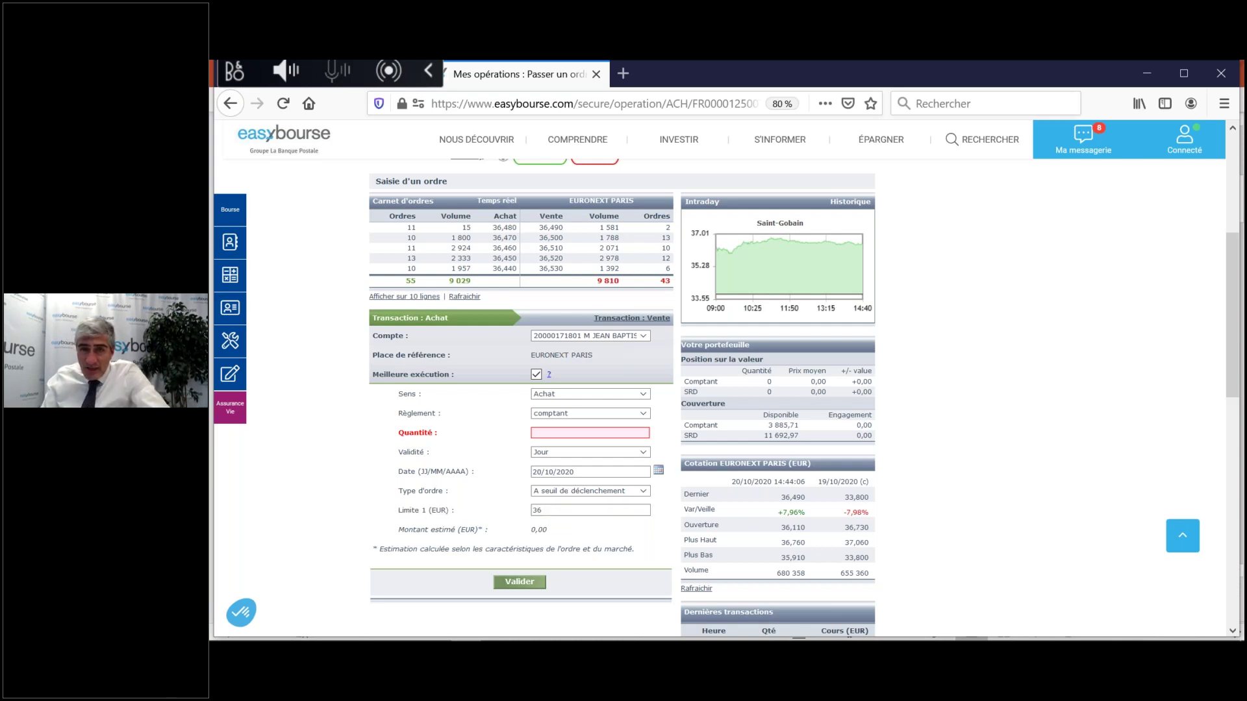
Step: Change the order's validity to Date and set the expiry date to 30/10/2020
click(641, 453)
click(642, 453)
click(642, 453)
click(640, 471)
click(658, 471)
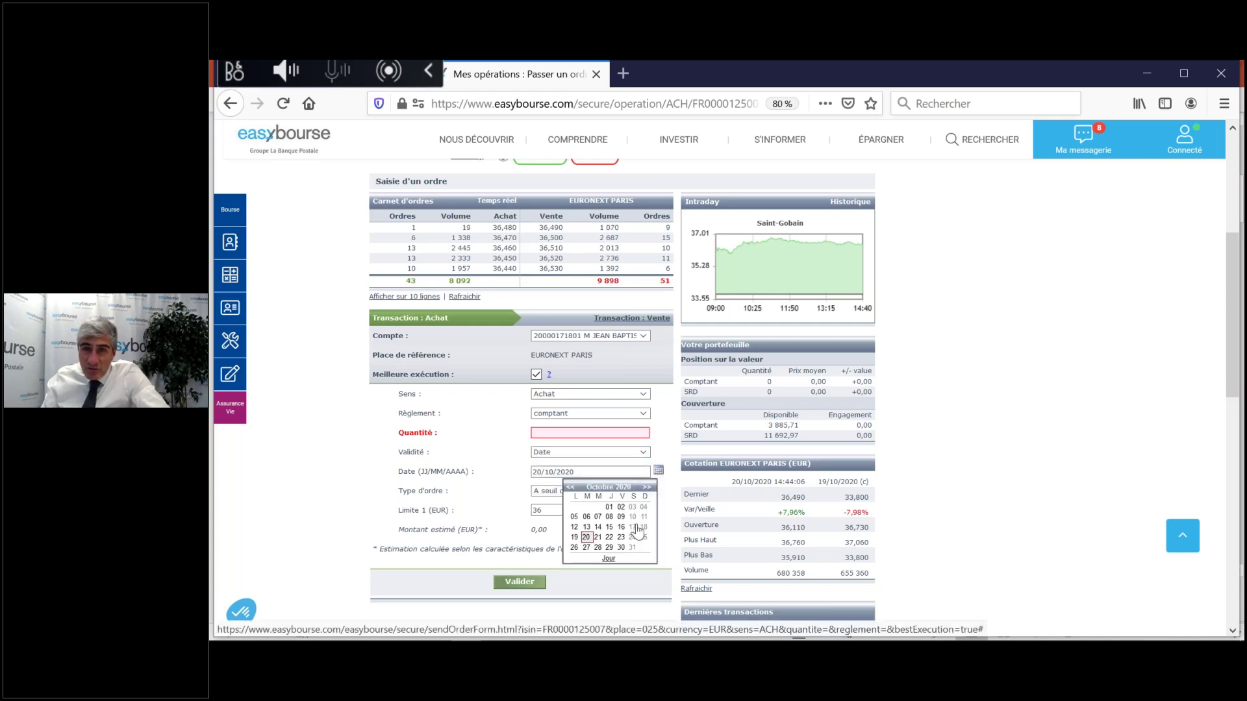
click(624, 552)
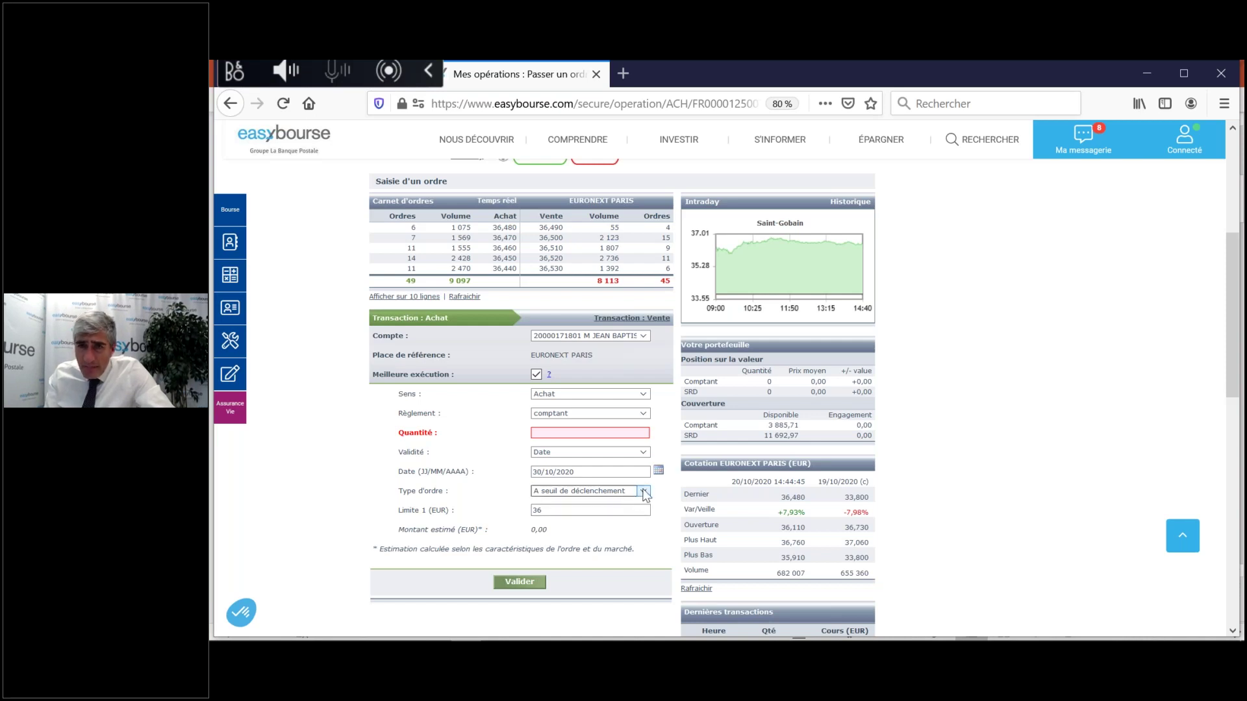
click(643, 491)
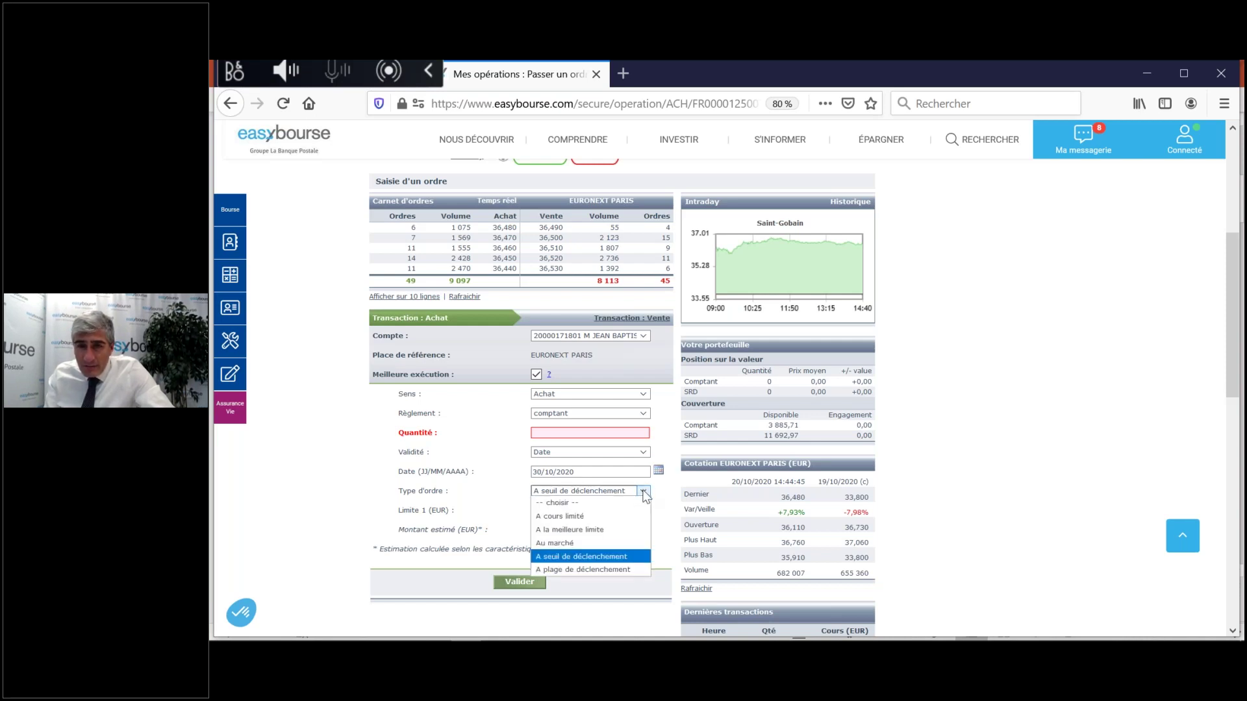
click(621, 557)
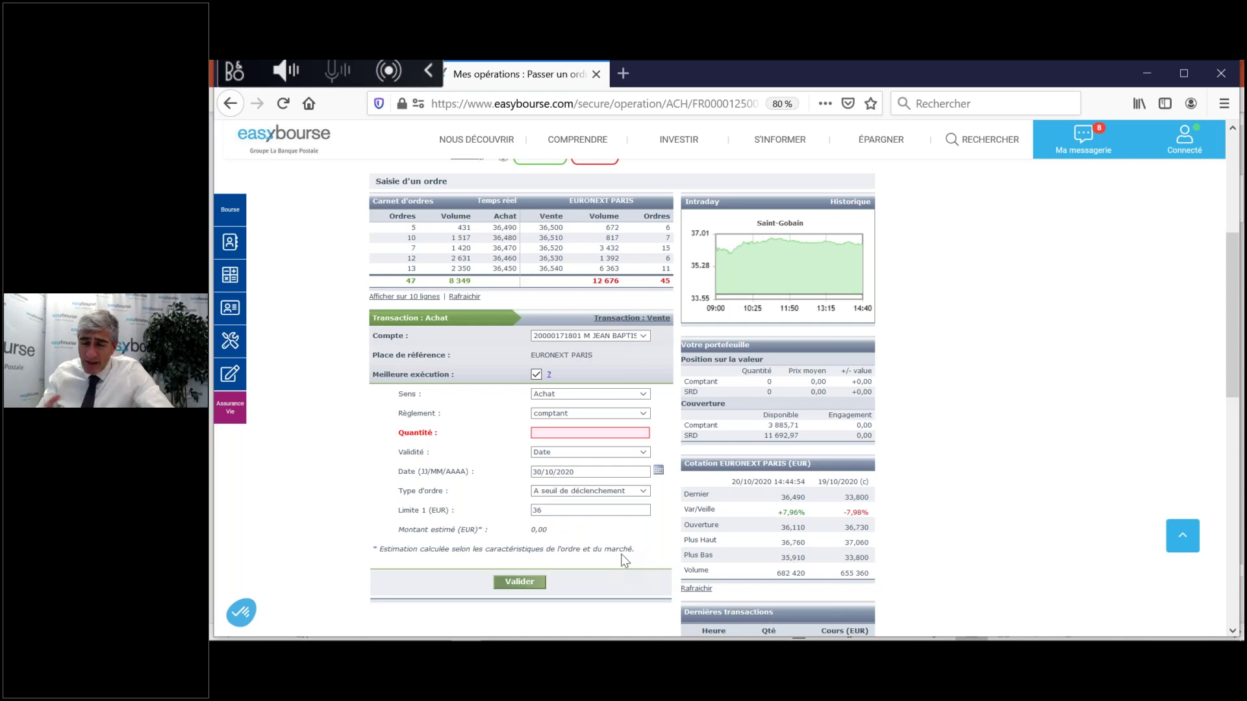
key(Down)
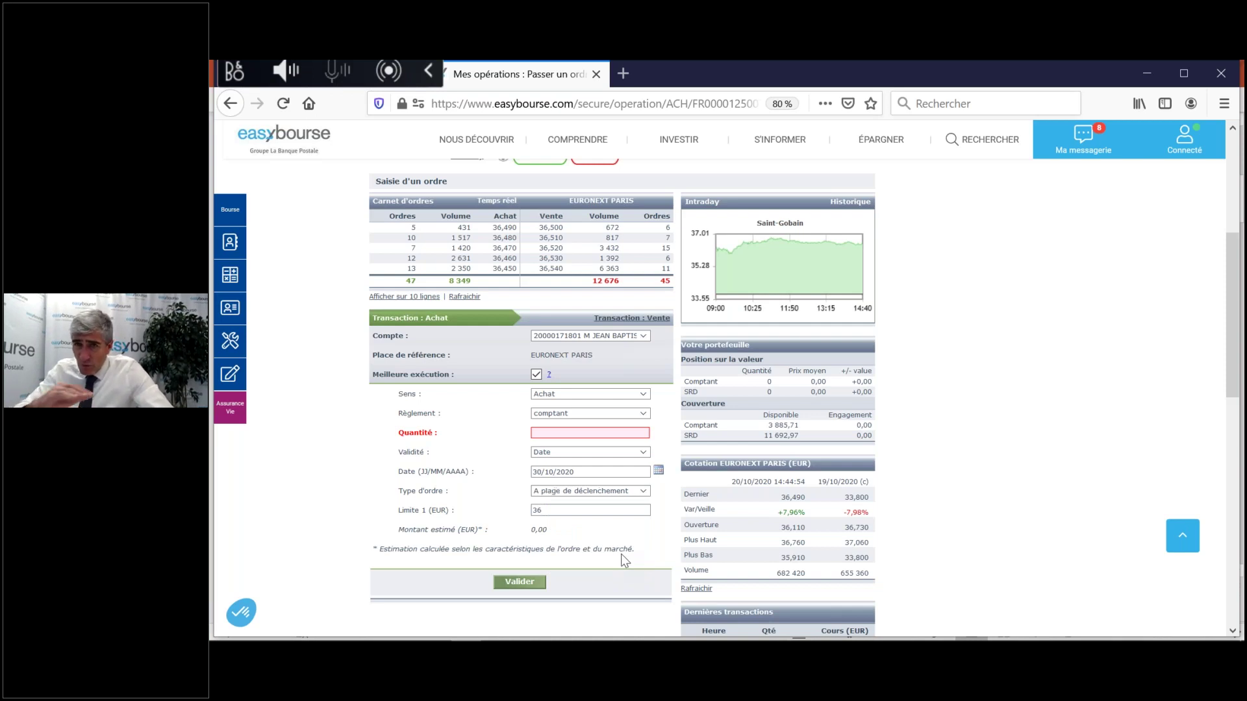
click(631, 494)
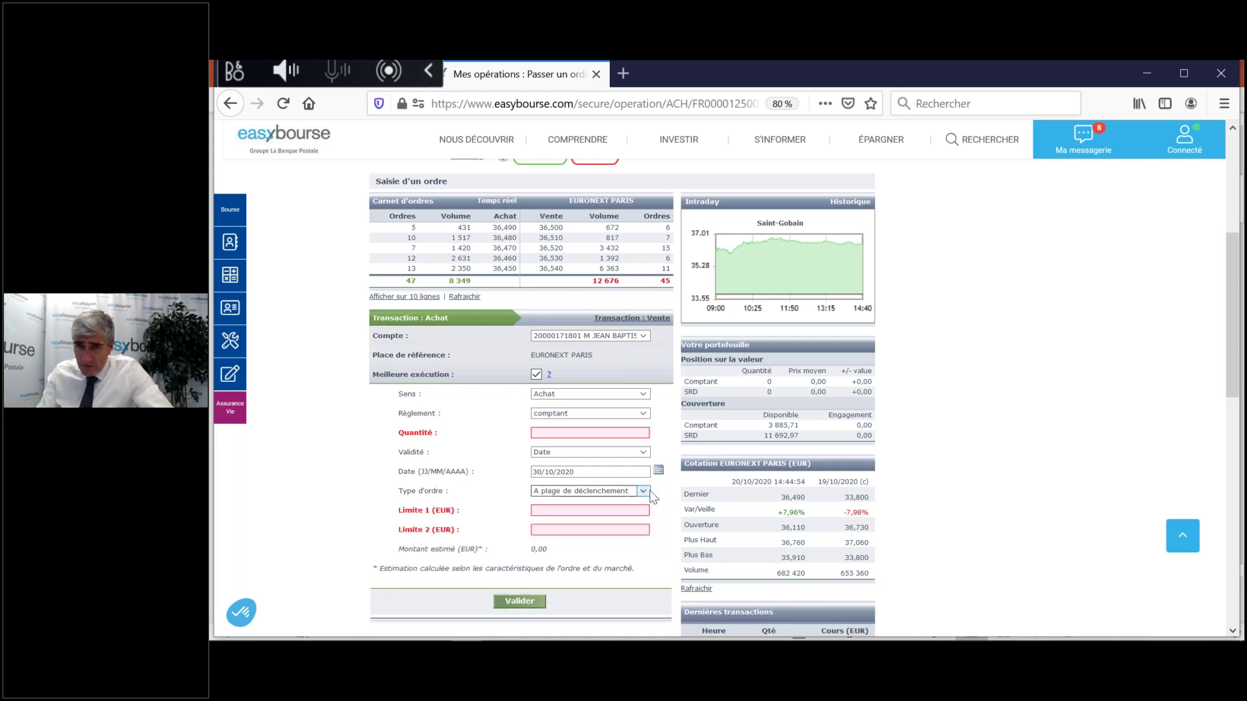
click(568, 557)
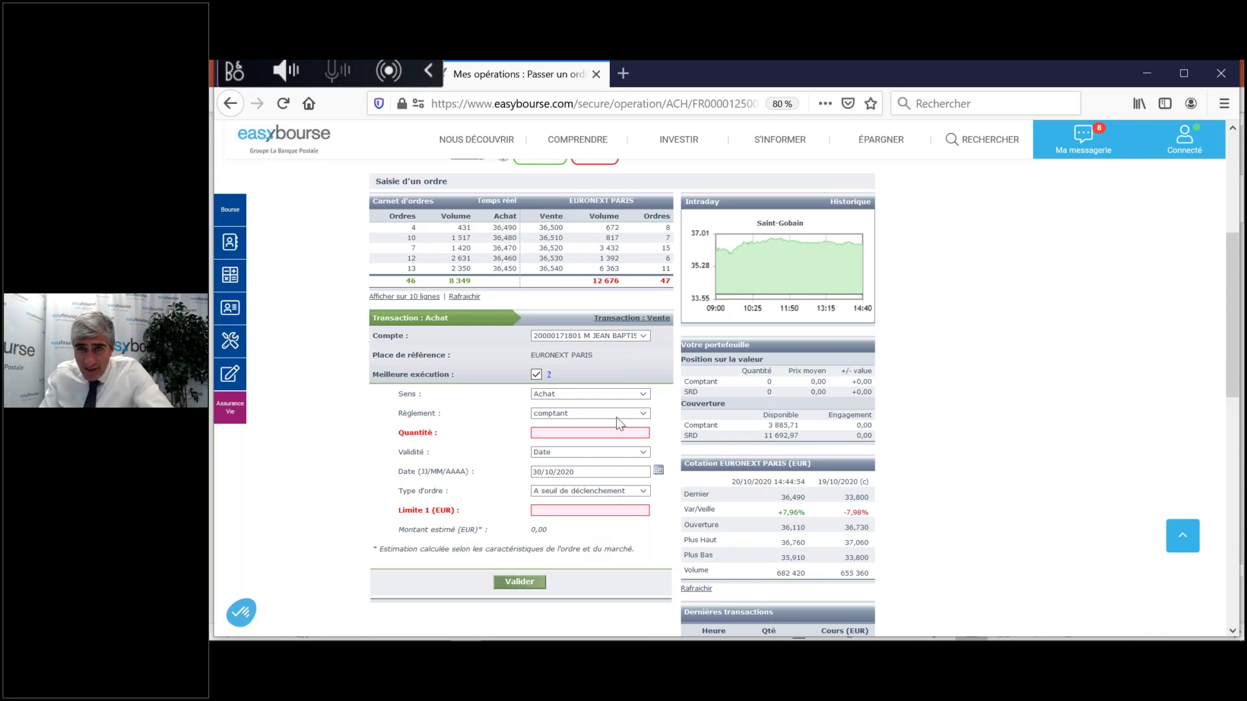
mouse_move(739, 248)
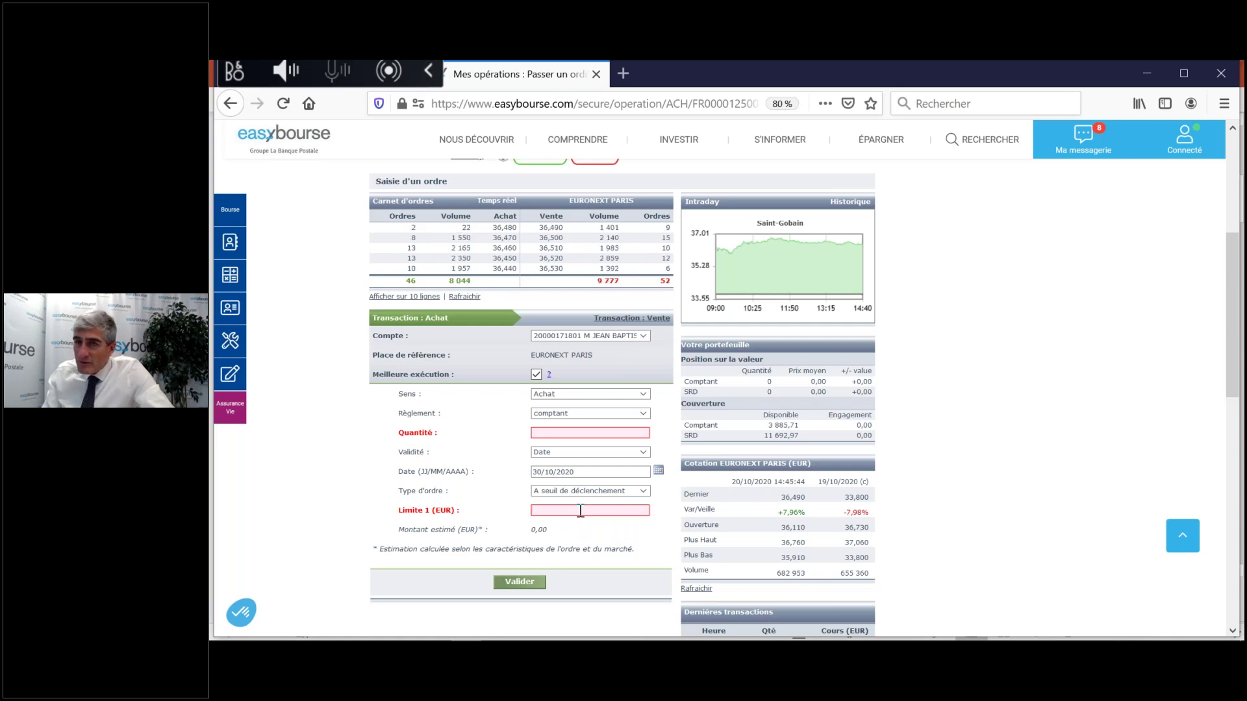
click(581, 511)
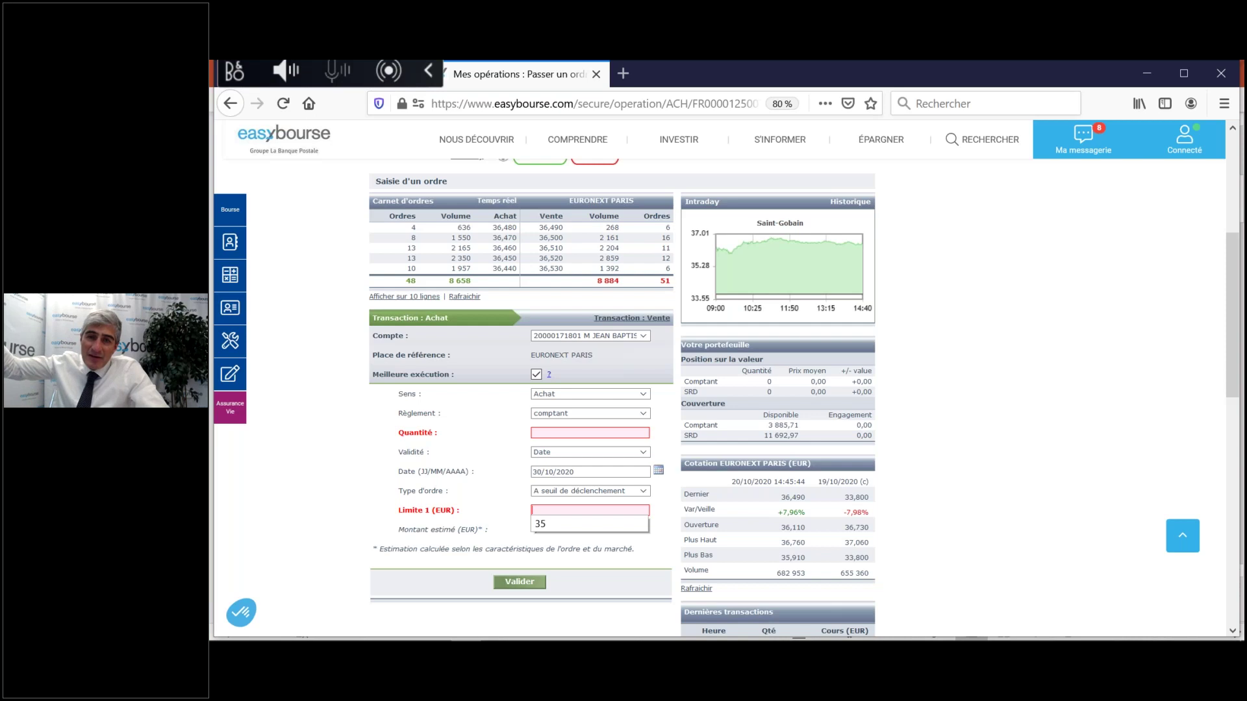
click(650, 543)
Step: Change the buy order's type to A plage de déclenchement, with Limite 1 at 36 EUR and Limite 2 at 32 EUR
click(644, 492)
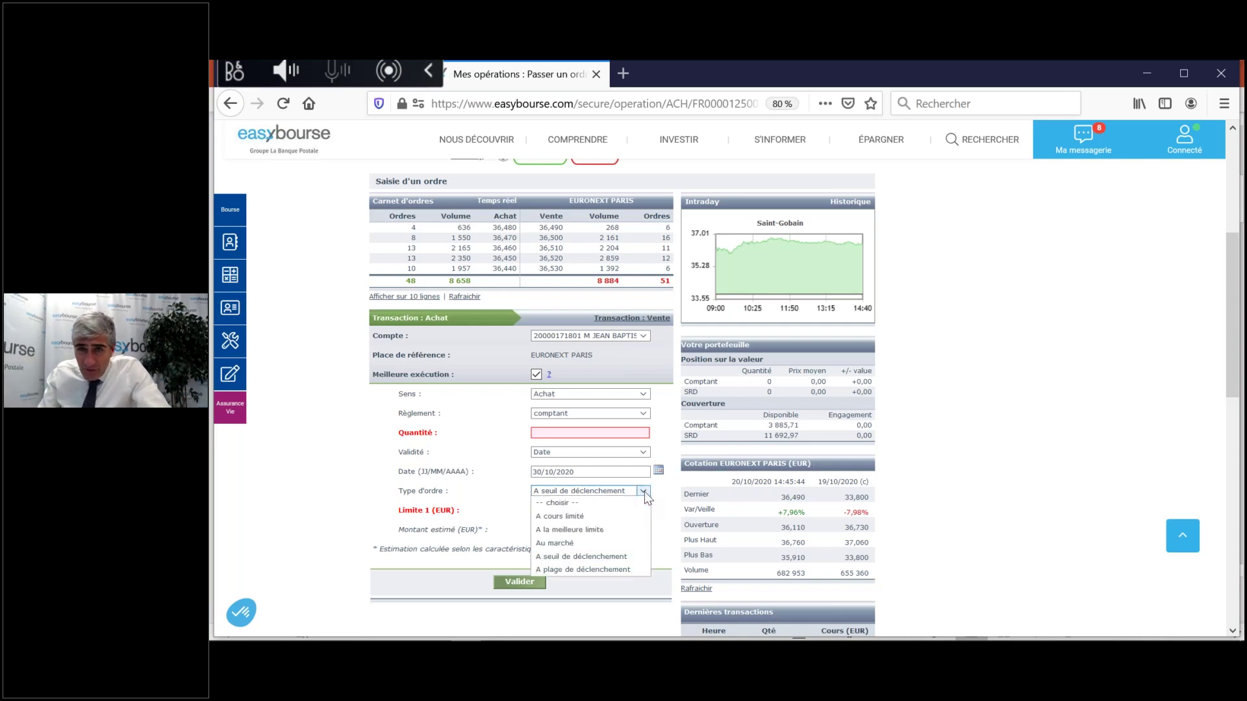
click(612, 570)
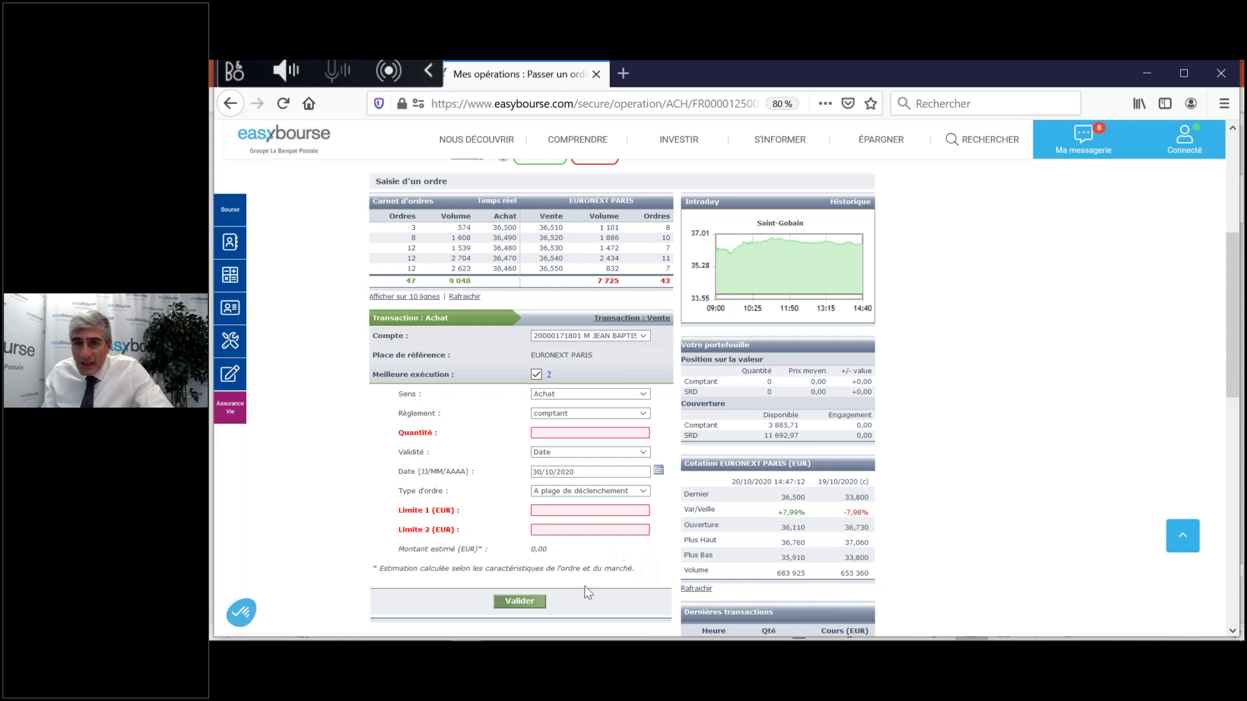
click(591, 513)
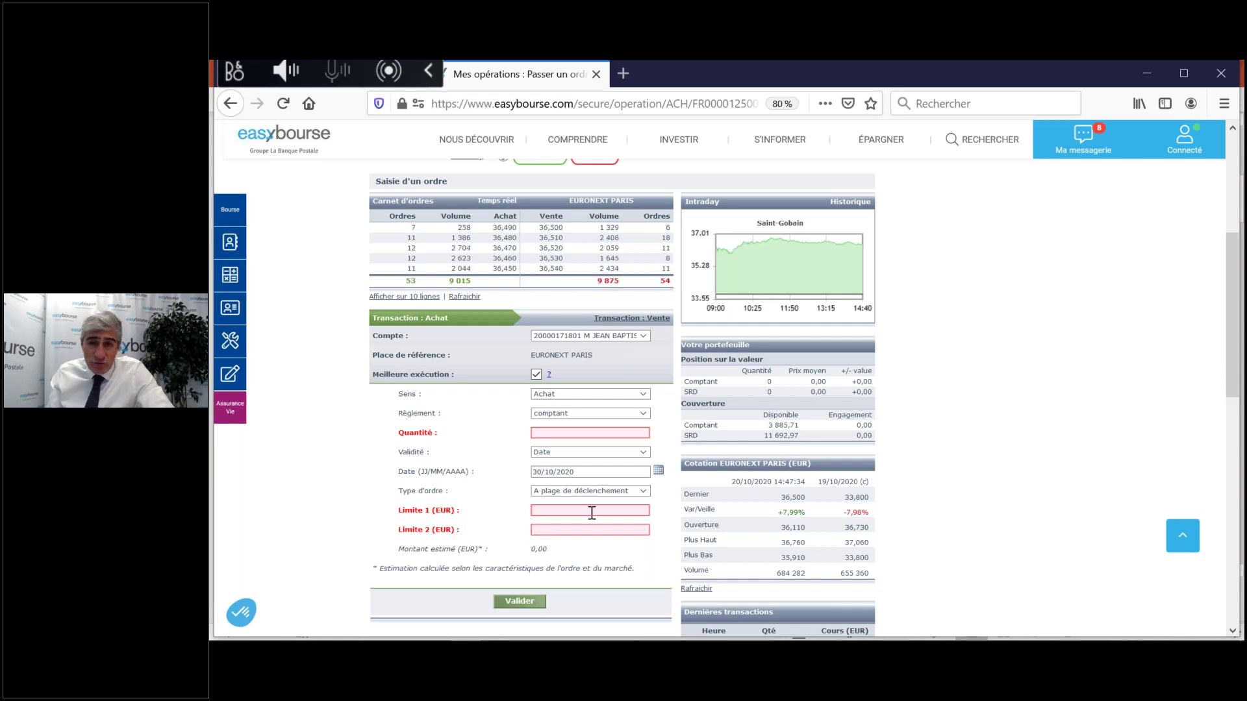
click(591, 513)
click(592, 513)
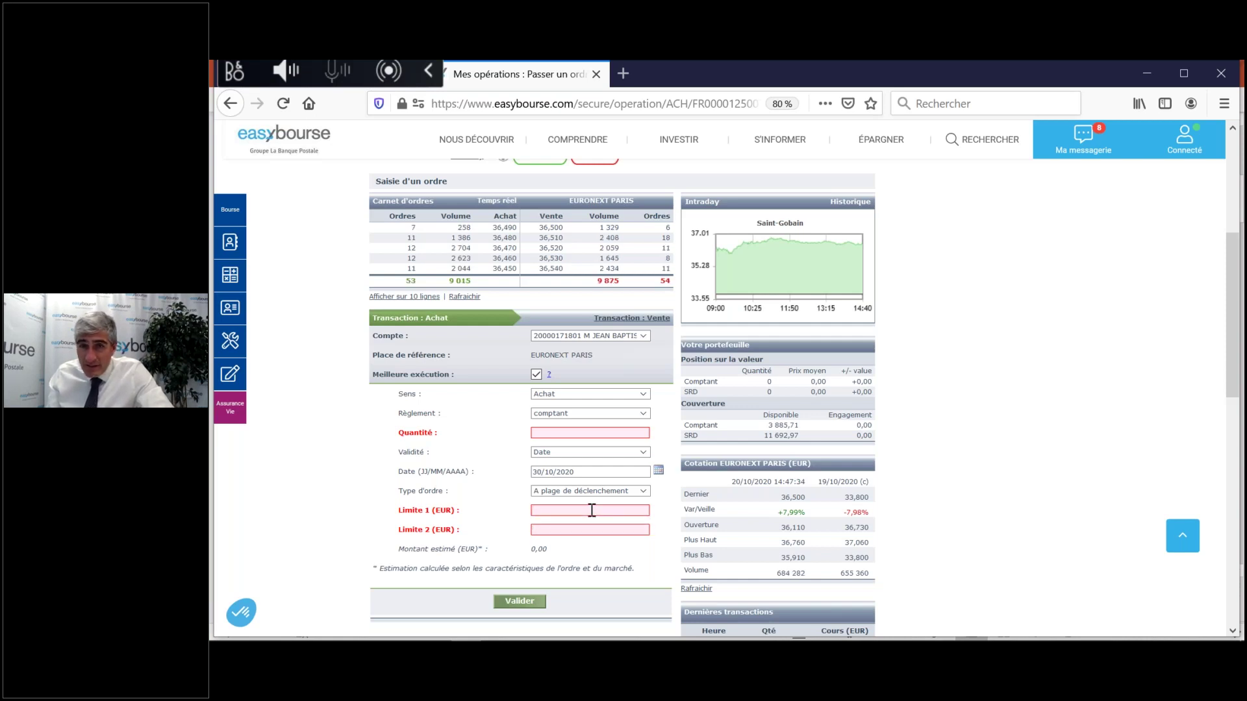
click(592, 510)
text(36)
click(594, 530)
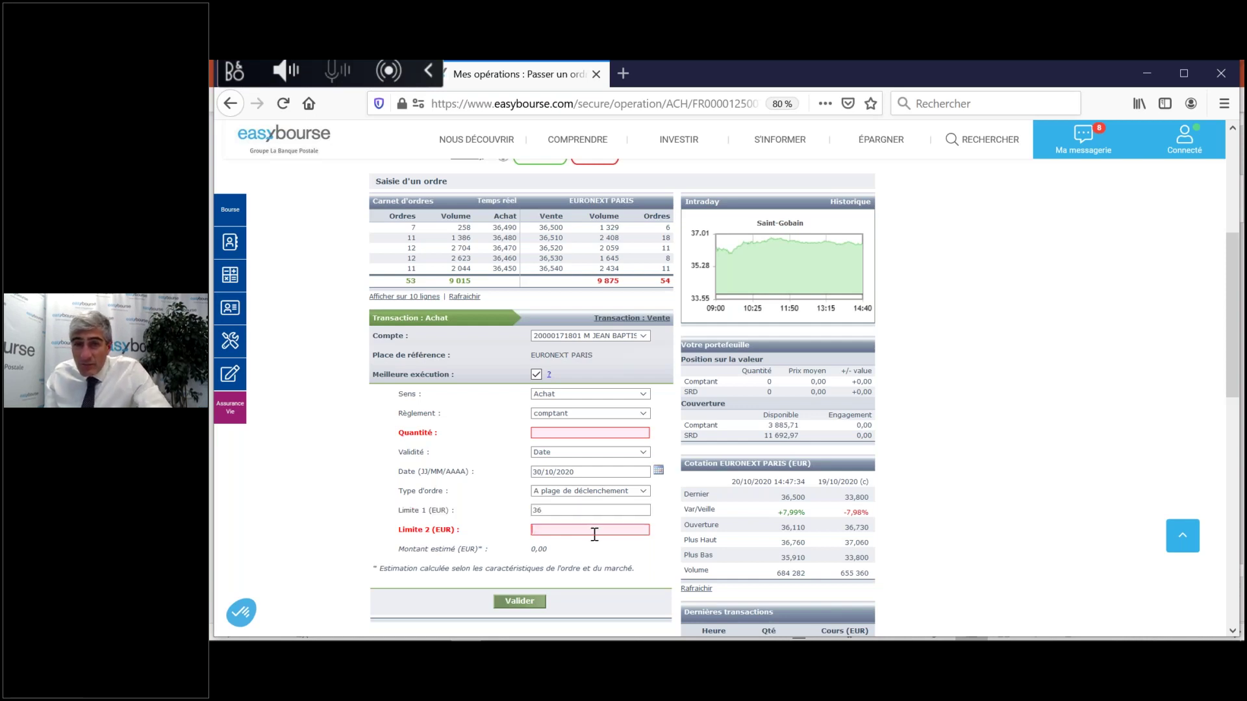
text(32)
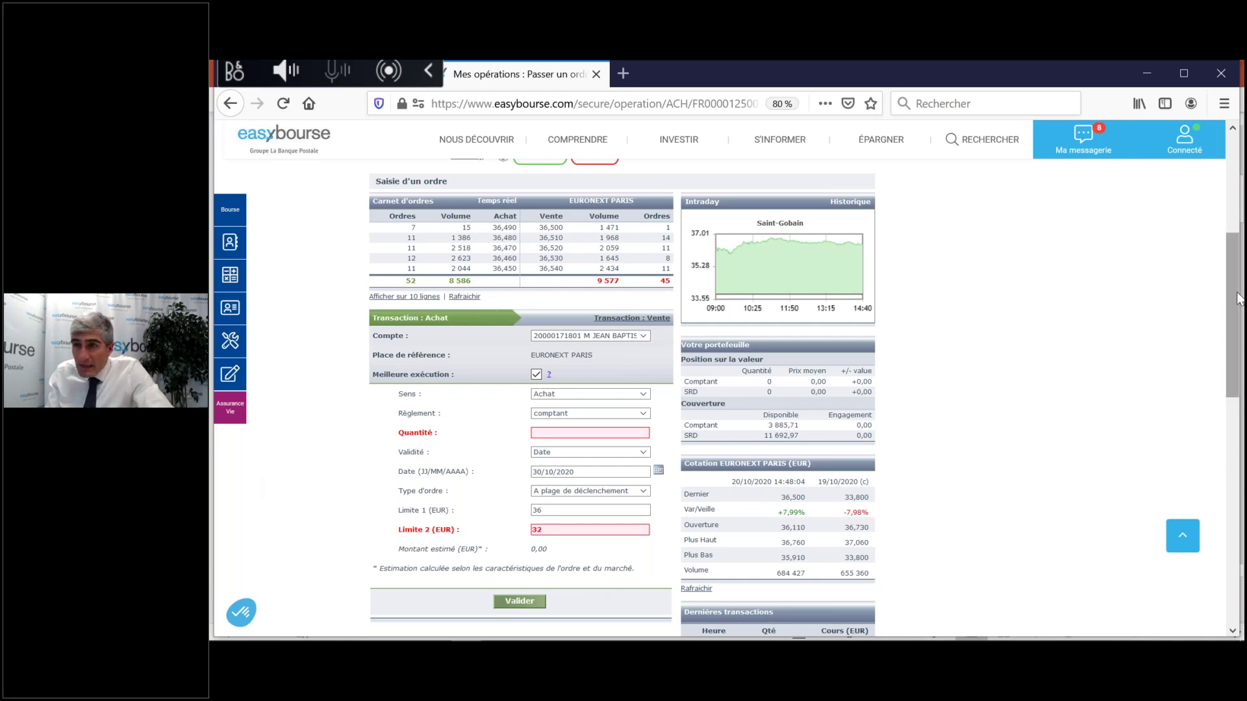
Step: Switch to the PowerPoint presentation and view slide 3, L'offre : formules & tarifs
drag(1238, 302, 1237, 230)
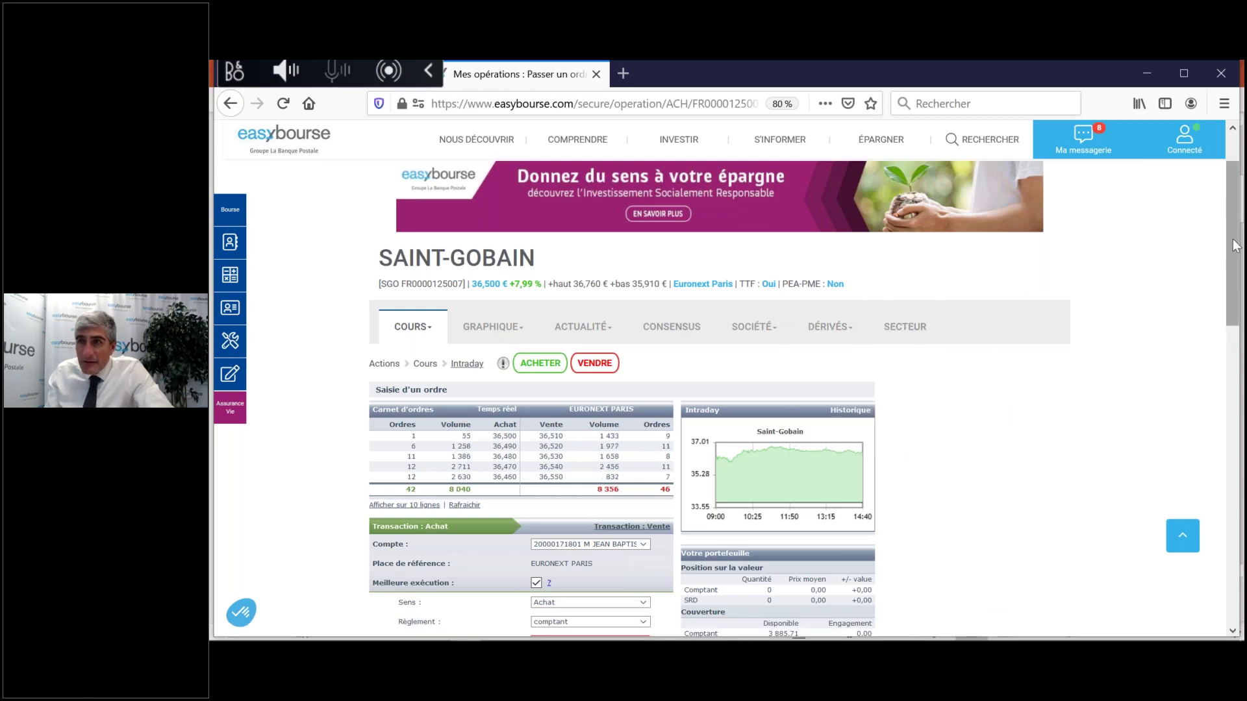
scroll(1234, 178, up, 3)
mouse_move(672, 179)
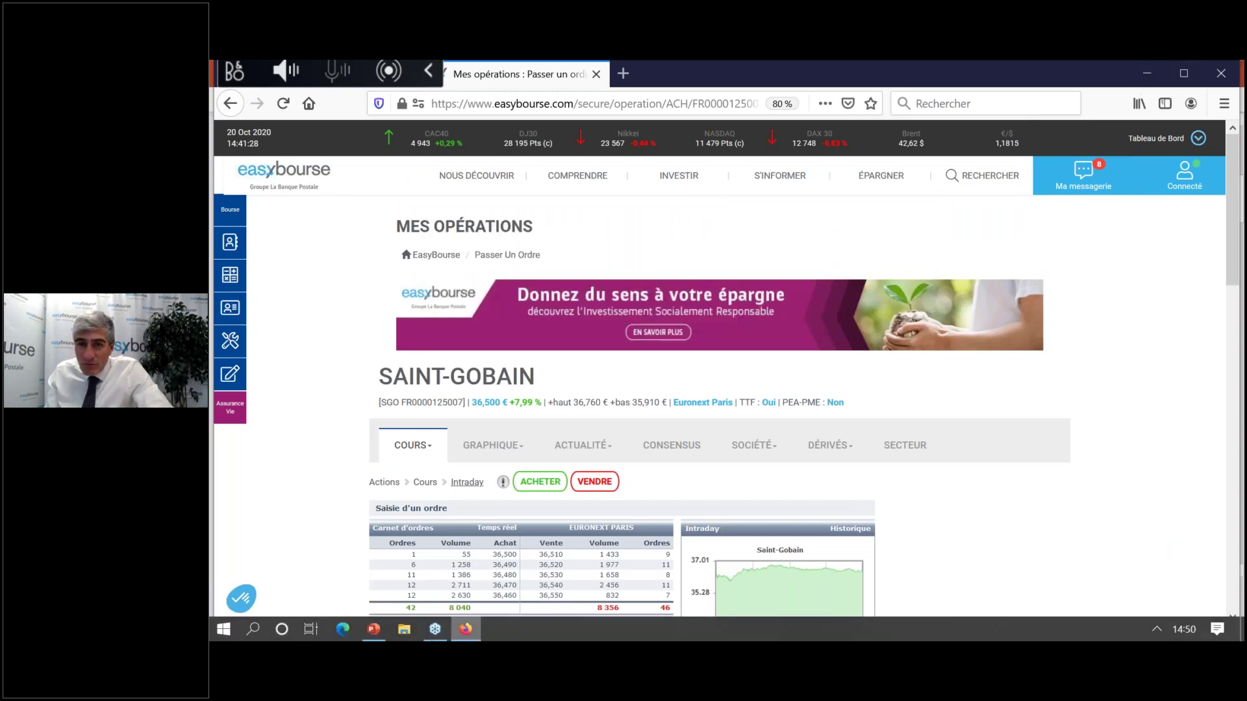
click(374, 628)
click(303, 441)
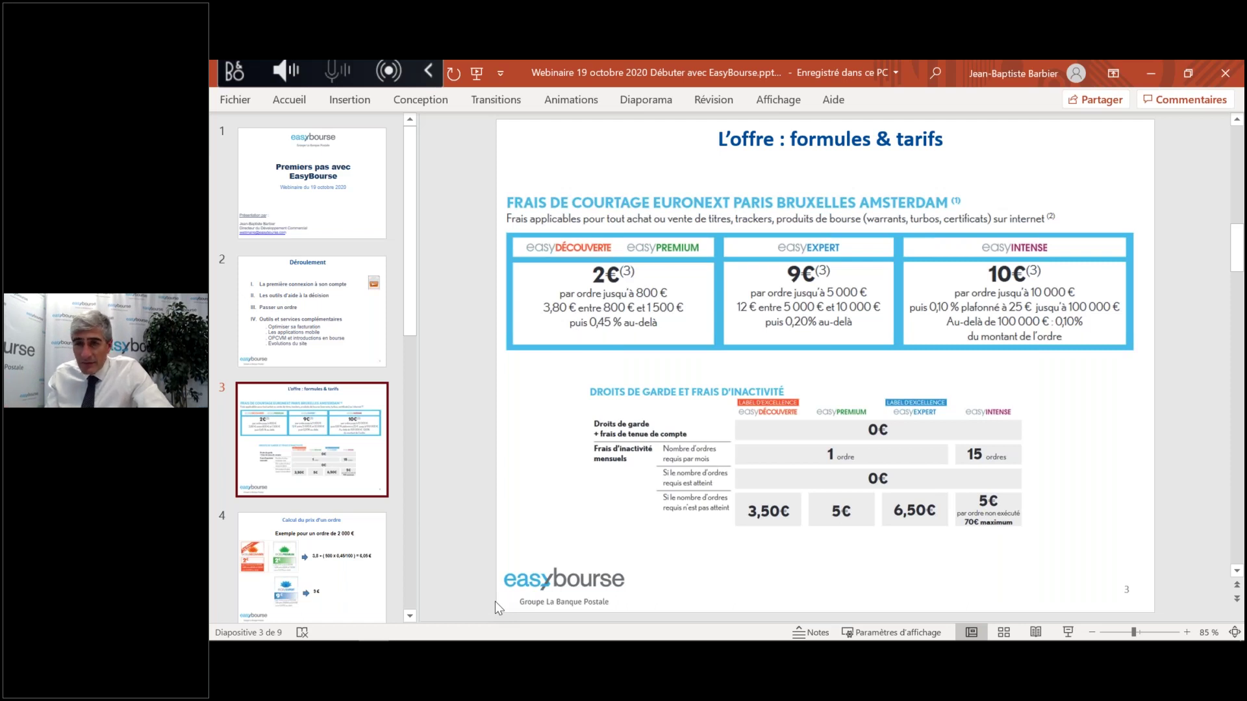
mouse_move(448, 636)
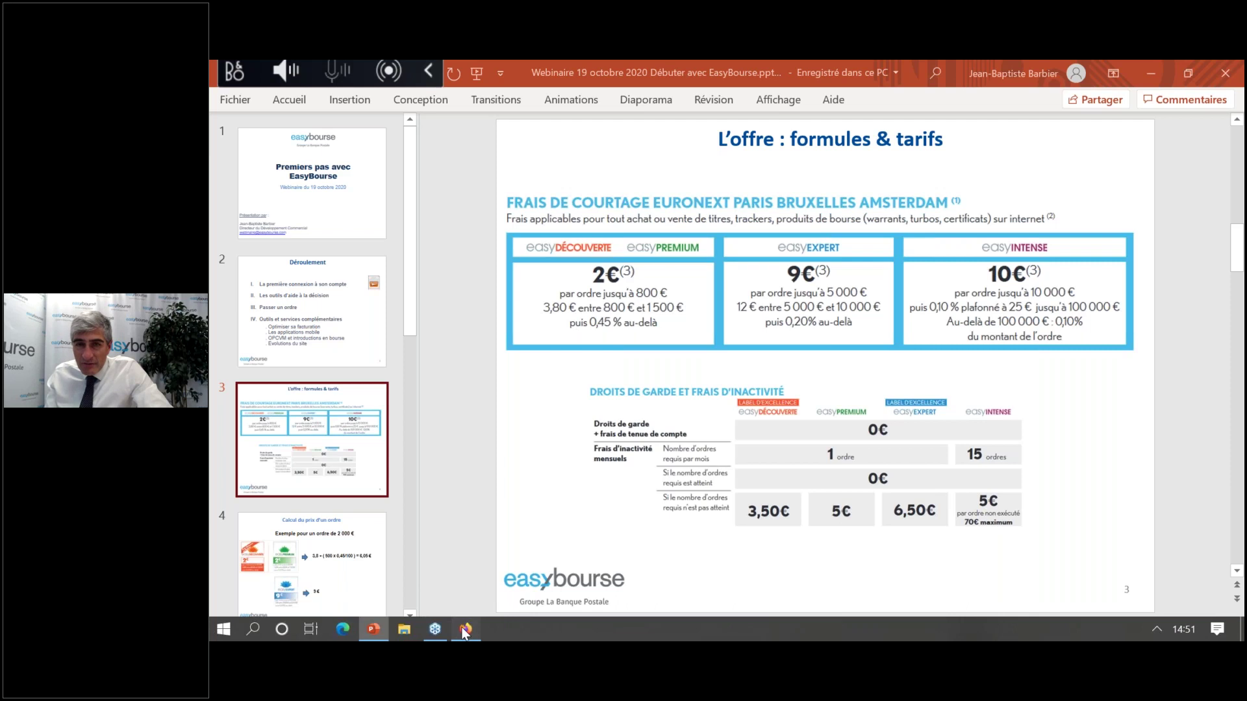
Step: Switch back to EasyBourse in Firefox and open the Prélèvements / Investissements page at the programmed investment form
click(466, 630)
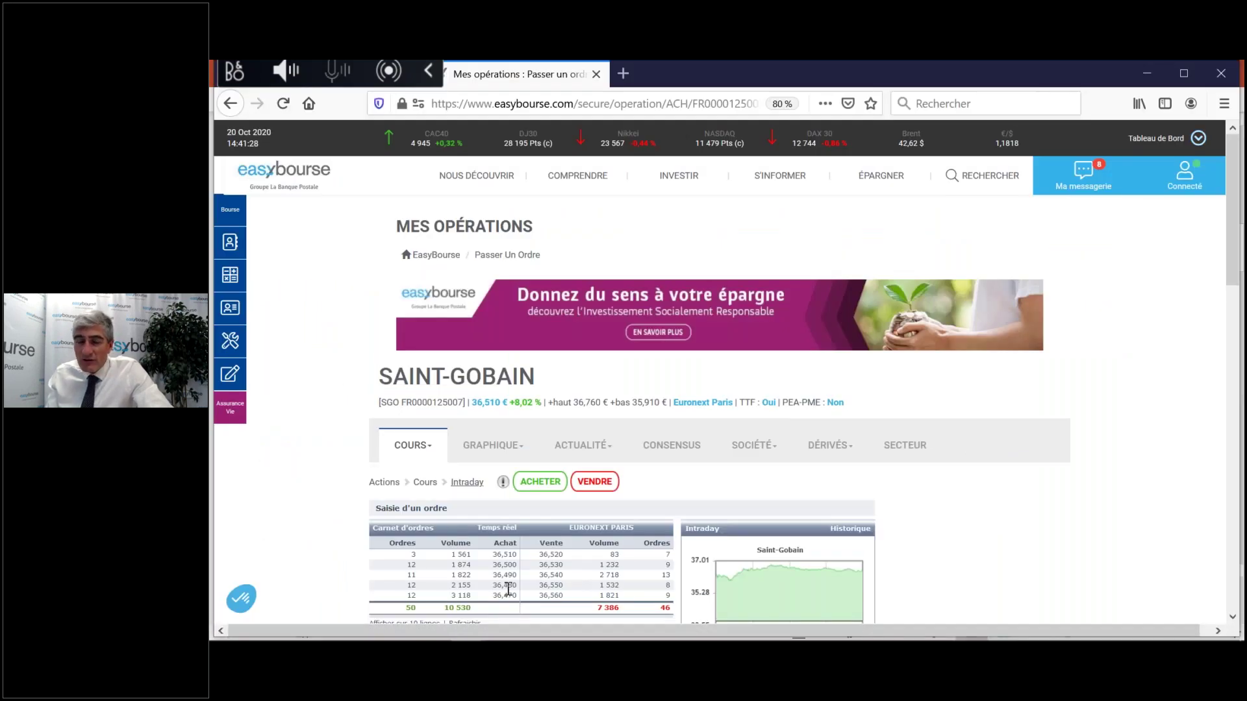
mouse_move(224, 286)
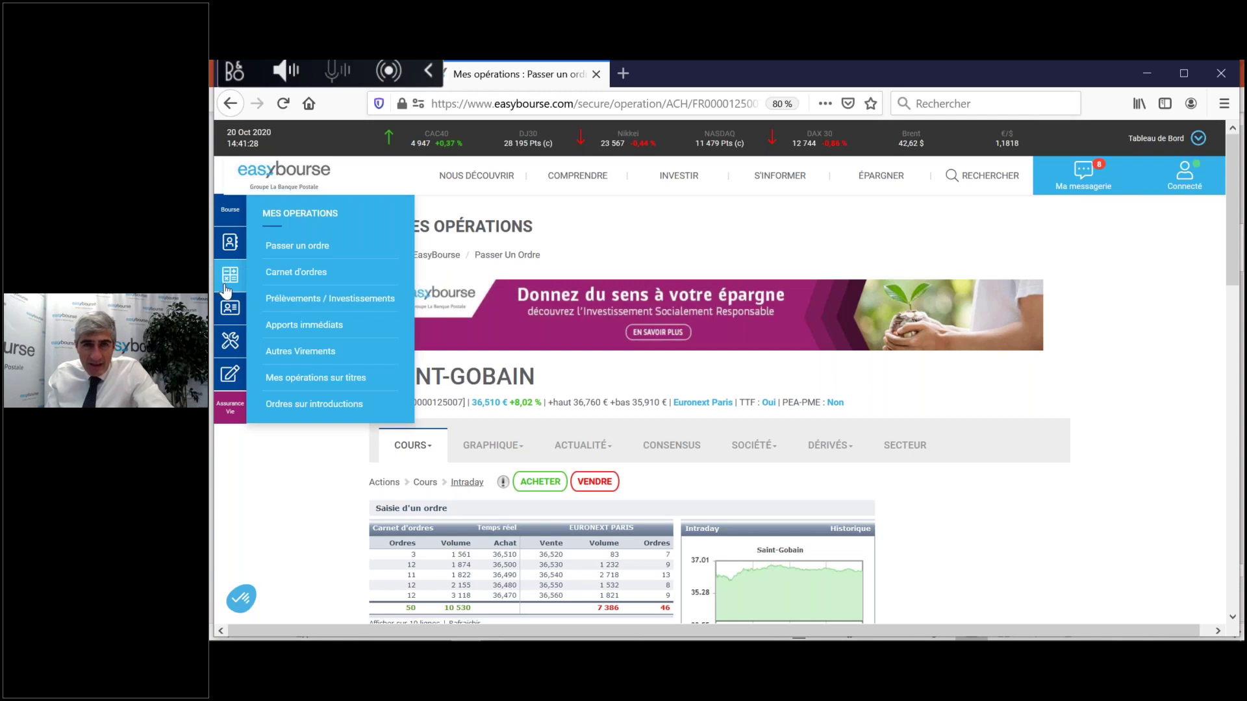
click(304, 302)
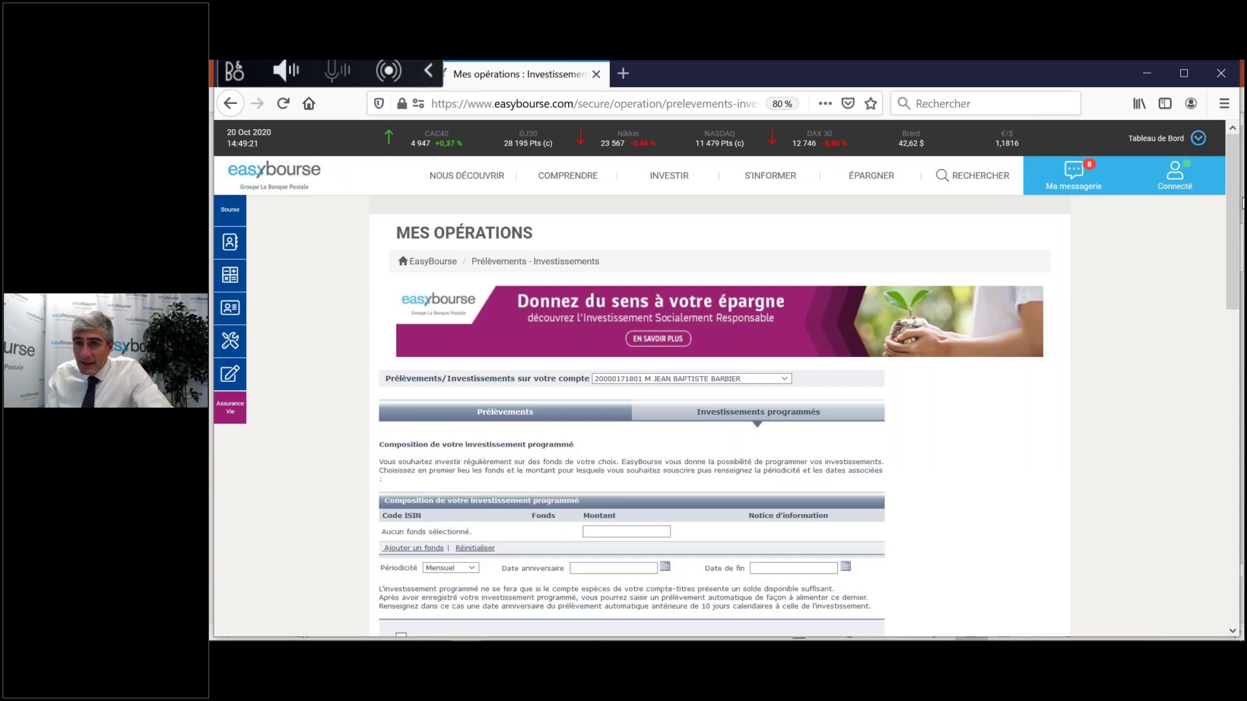
drag(1235, 192, 1236, 251)
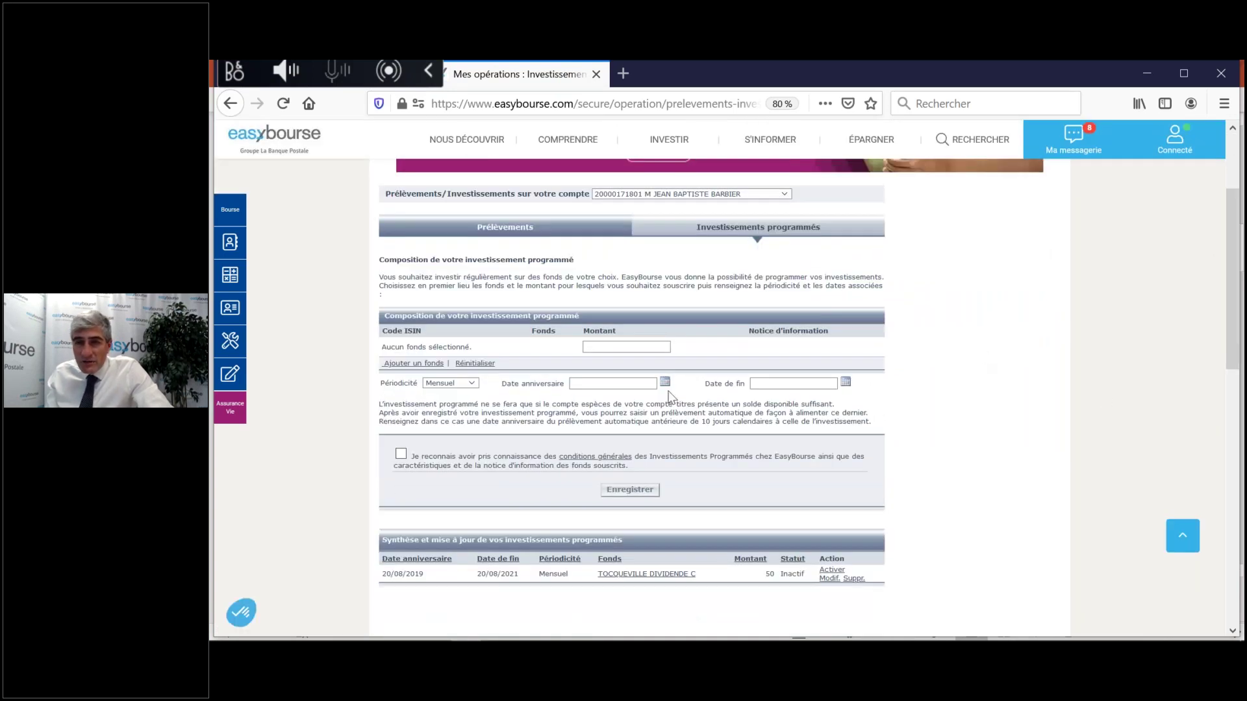
Step: Set the programmed investment's amount to 50
click(579, 384)
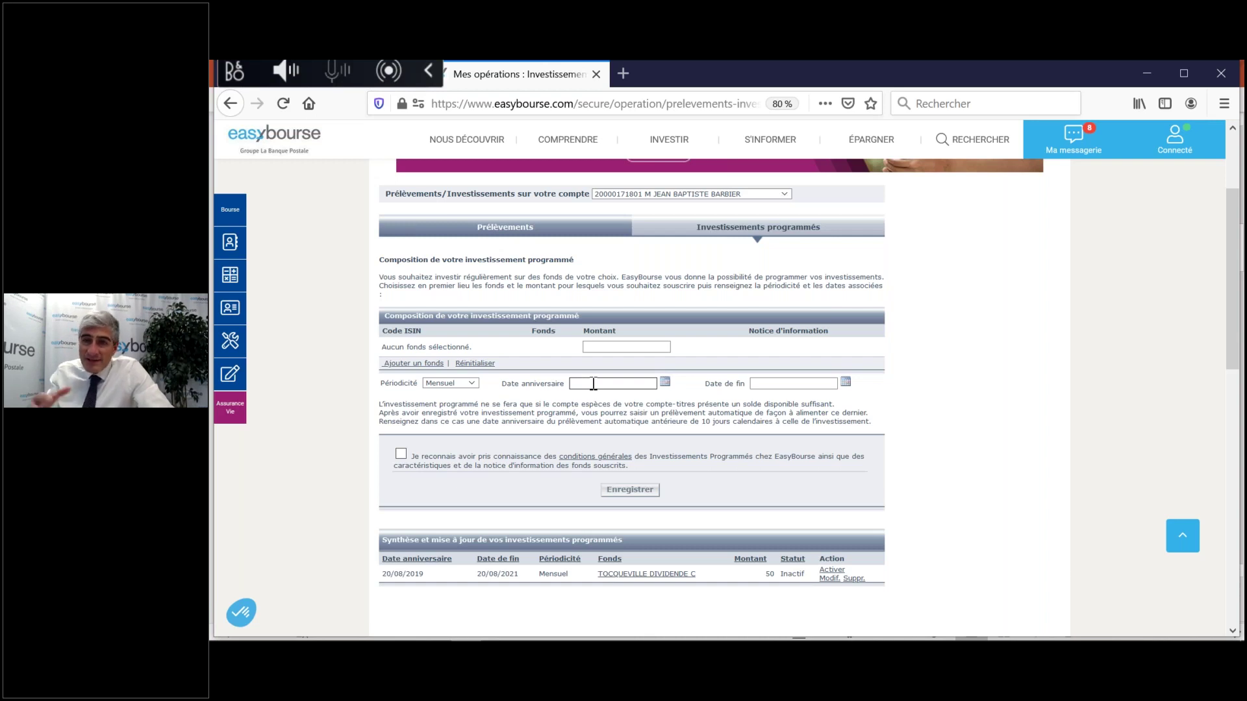
click(612, 346)
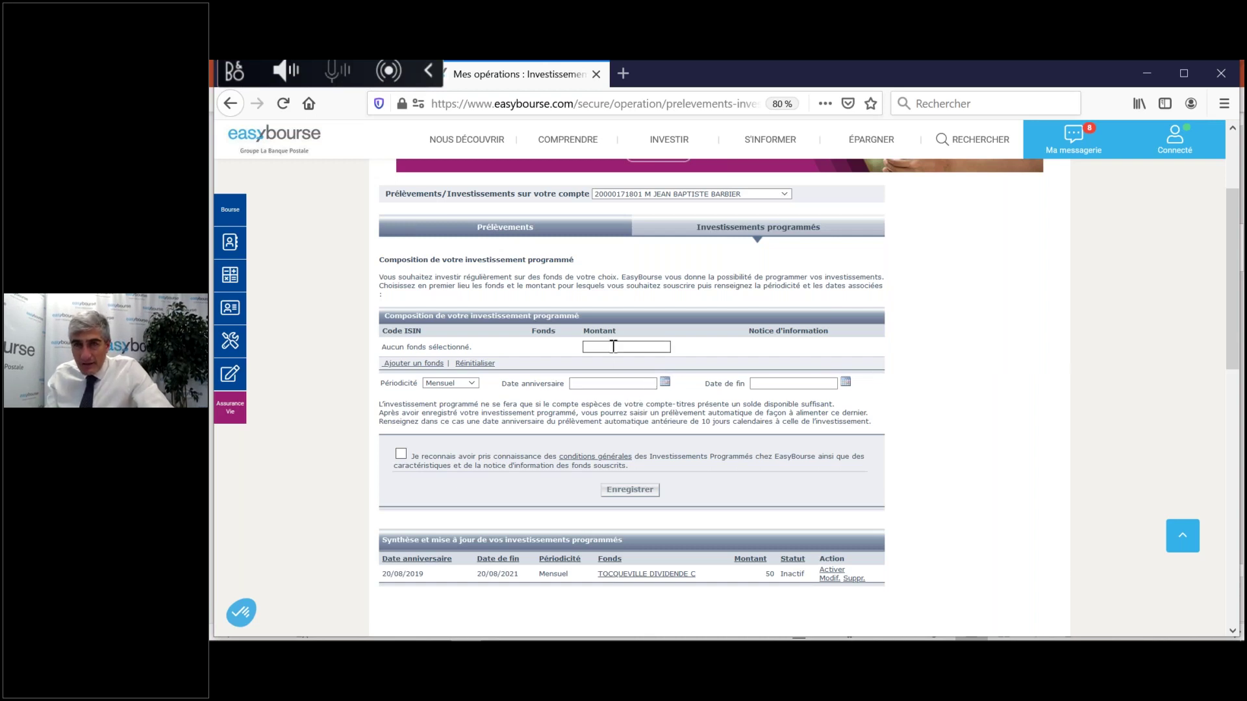
text(50)
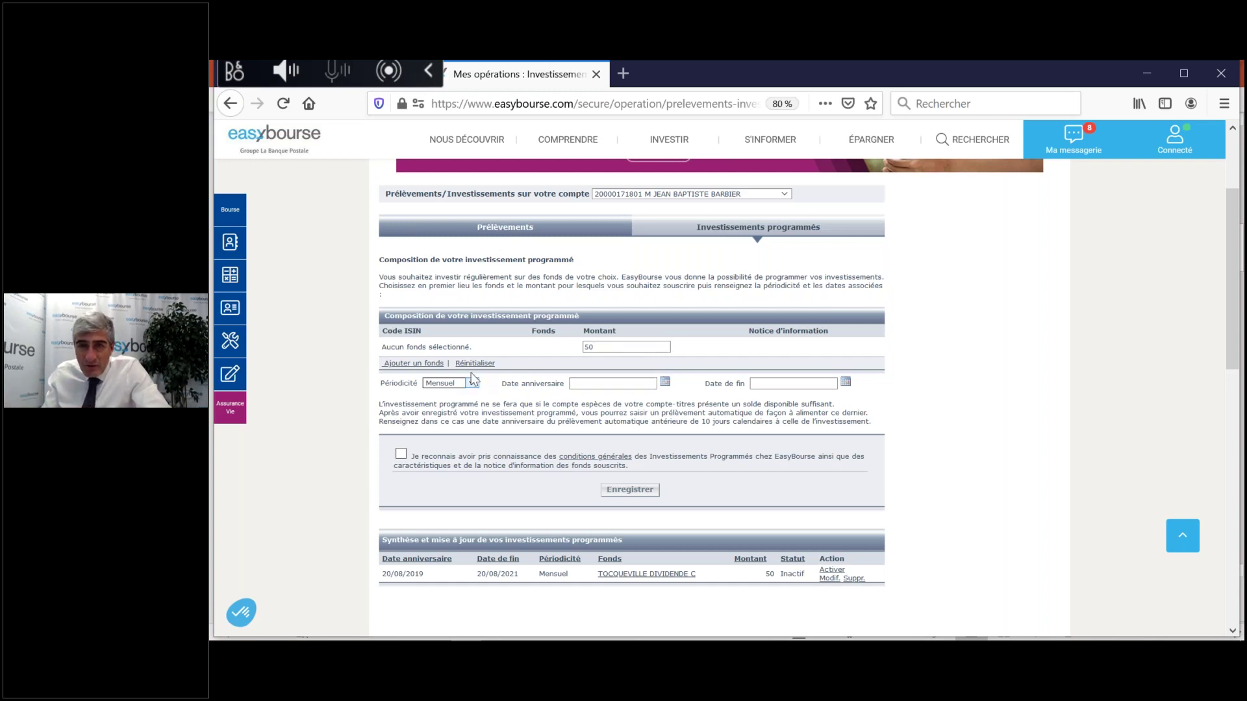
Step: Search for funds managed by COMGEST SA and add MAGELLAN C to the programmed investment
click(419, 363)
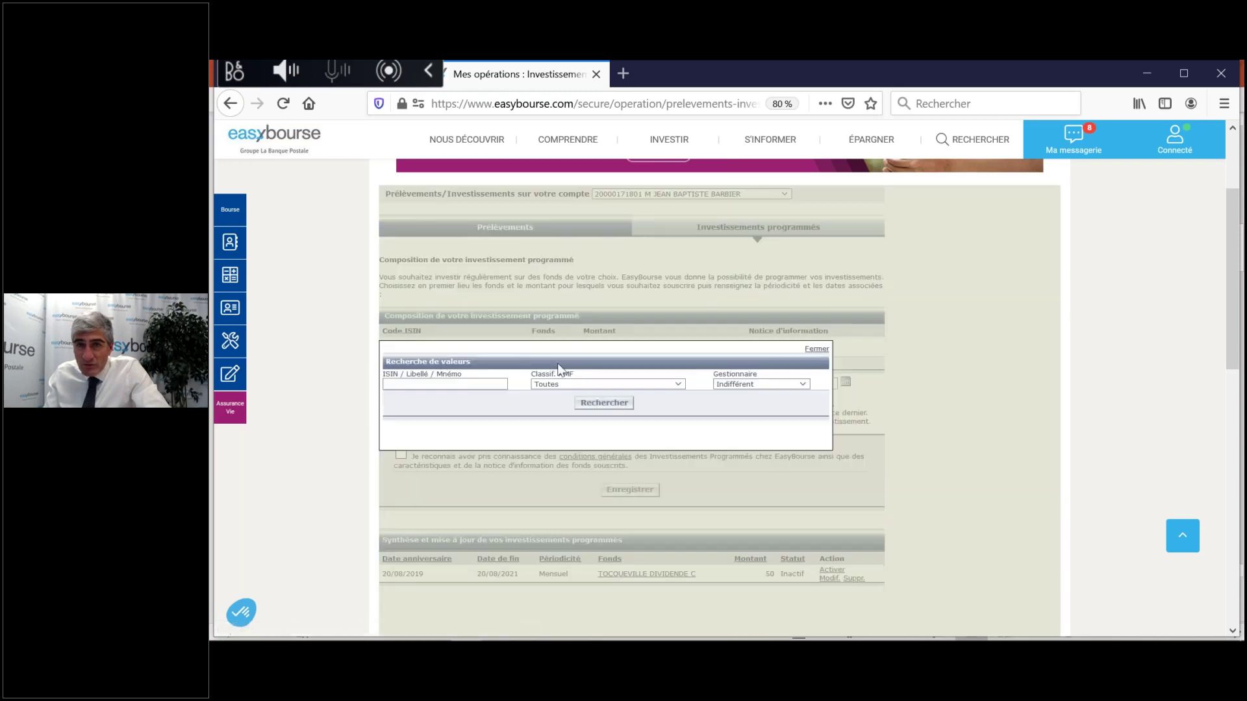
click(606, 383)
click(772, 378)
click(775, 383)
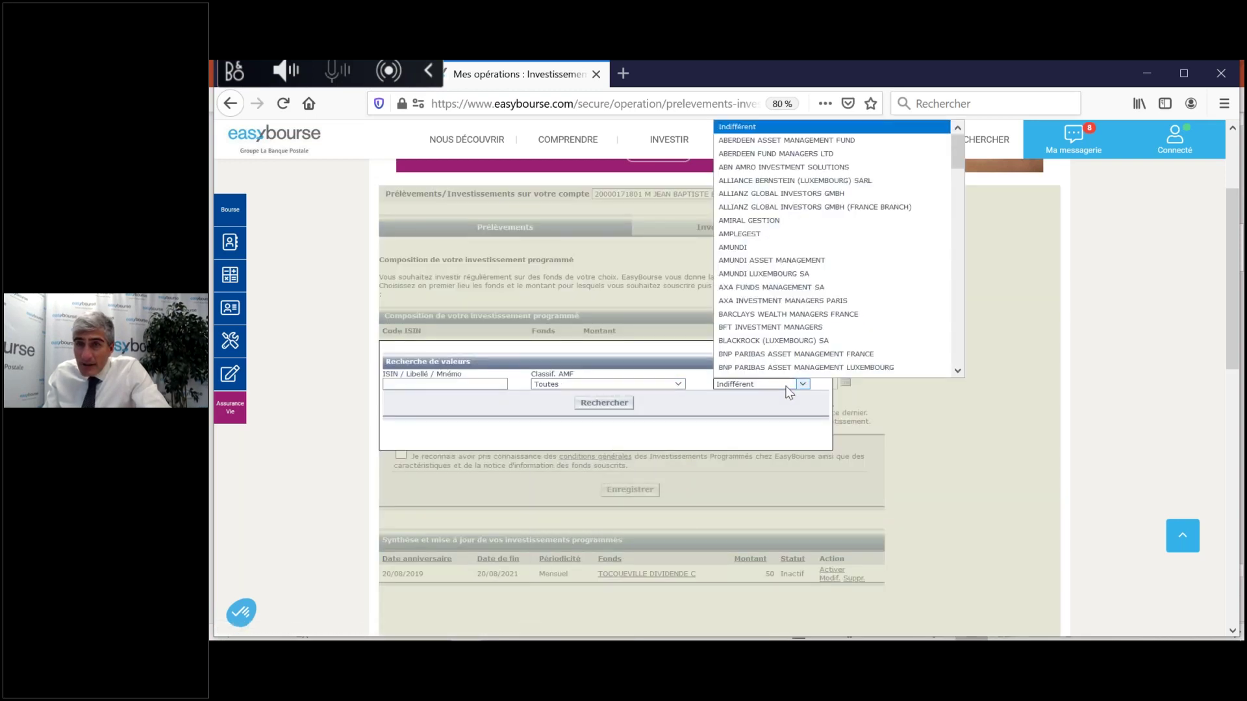
drag(960, 152, 953, 198)
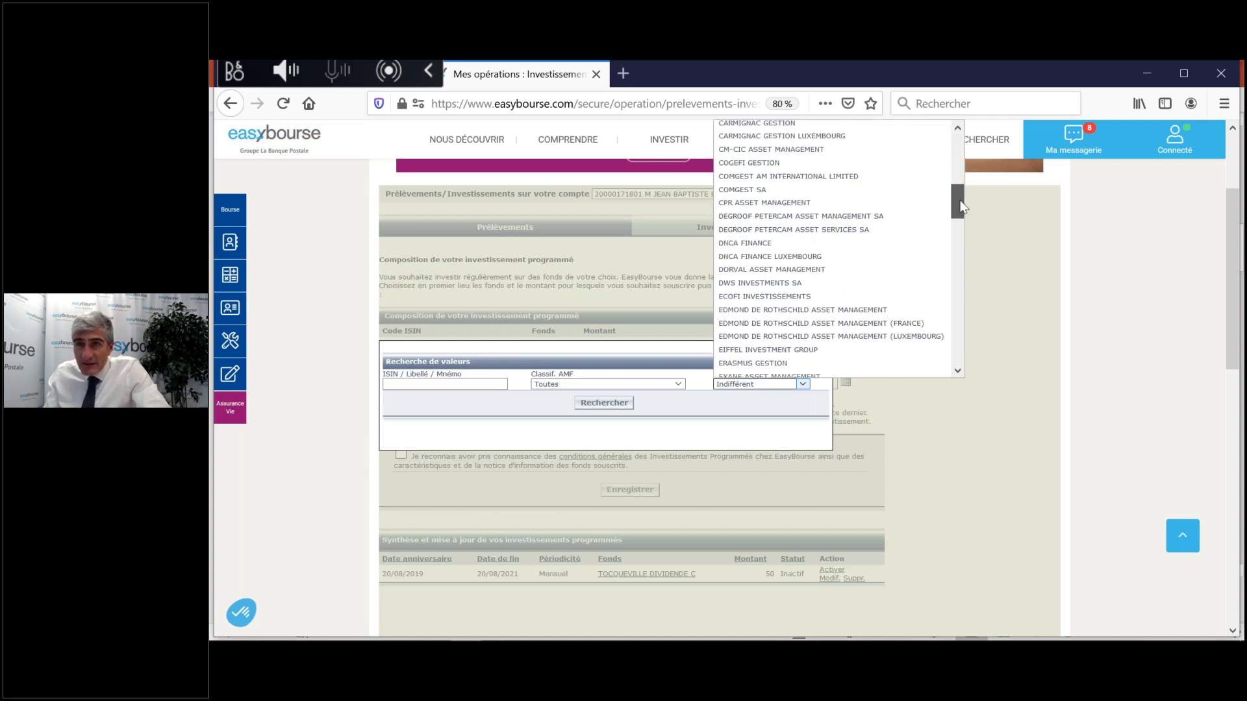
click(808, 195)
click(613, 402)
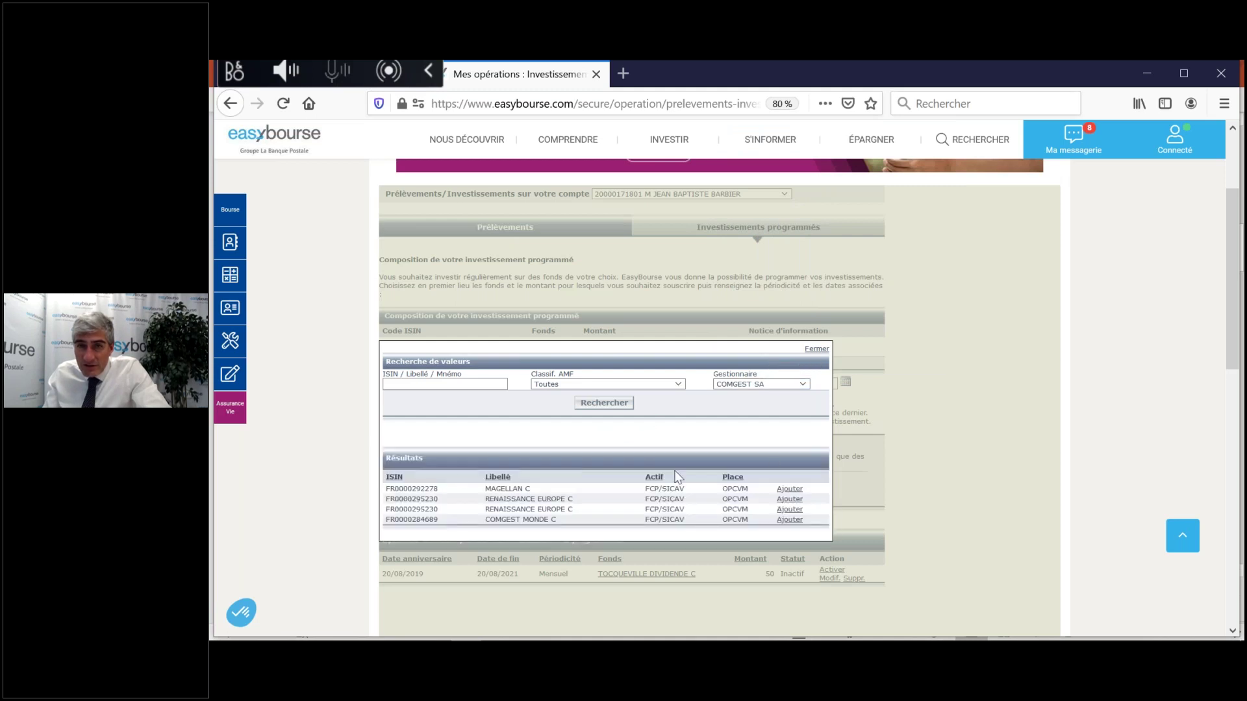
click(790, 489)
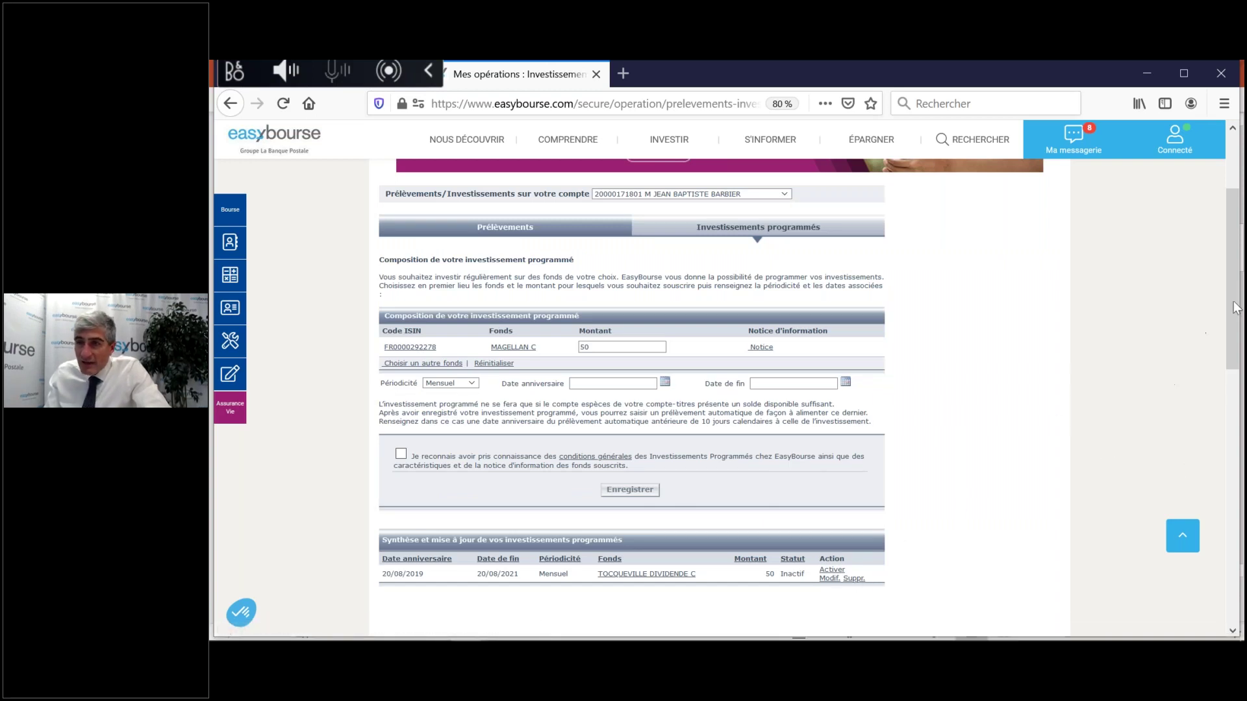
Step: Open the MAGELLAN C fund page from the programmed investment form and look over its summary and performance
scroll(1236, 299, up, 3)
scroll(1236, 299, down, 3)
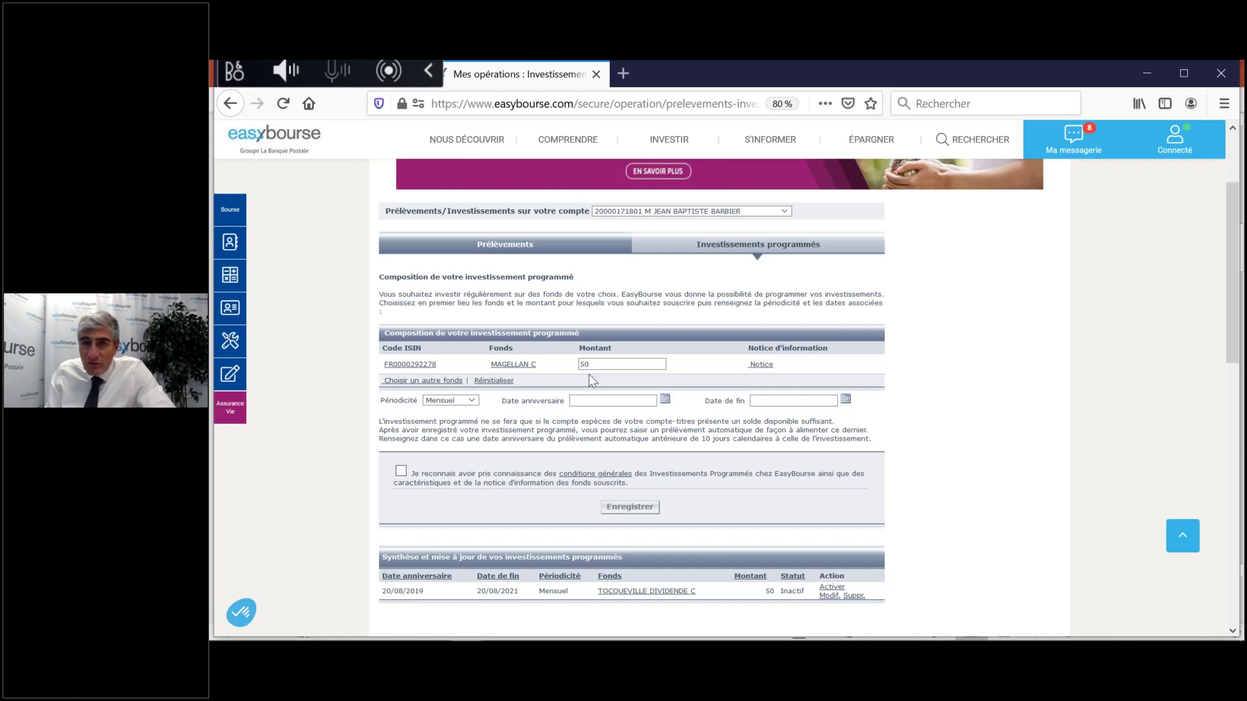
click(510, 368)
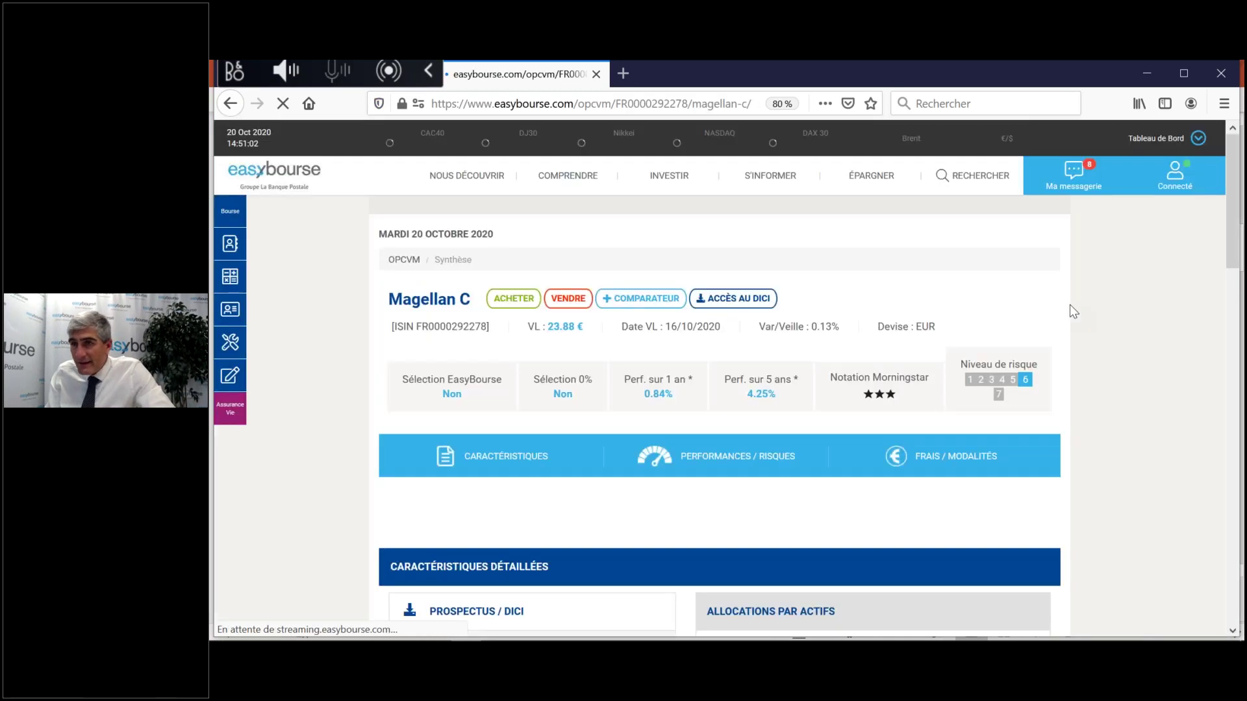
mouse_move(871, 175)
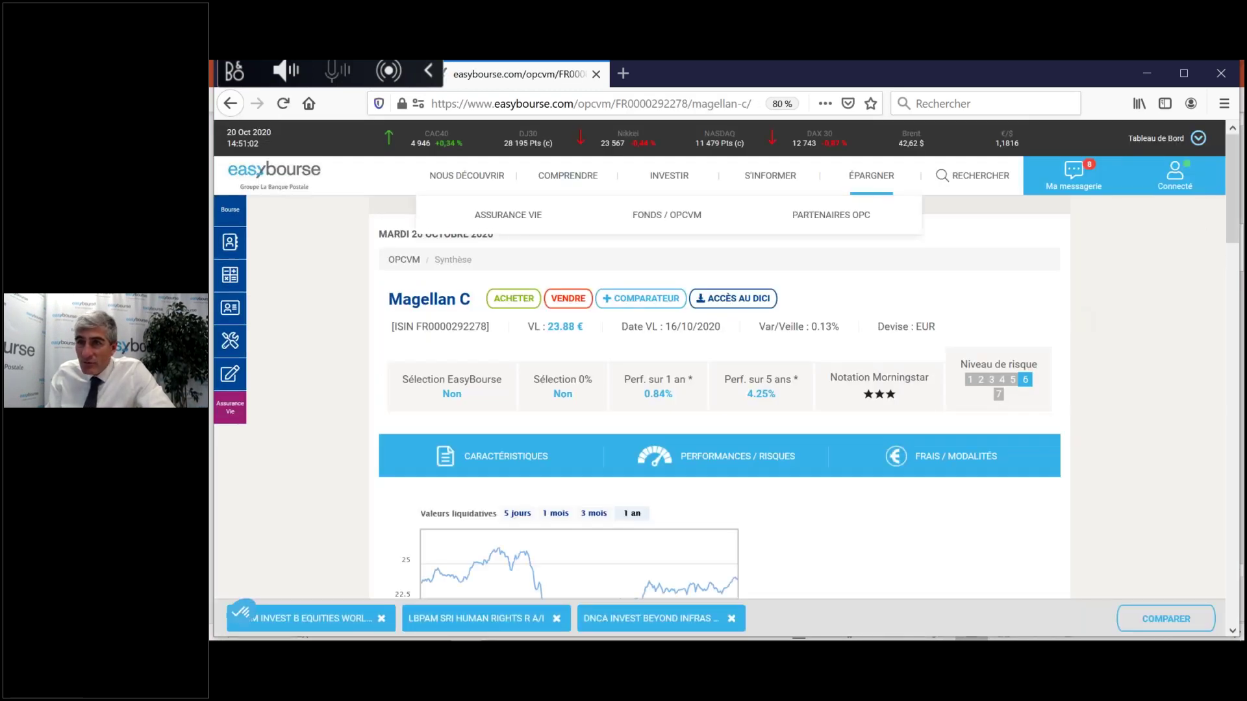
scroll(779, 260, down, 1)
scroll(779, 259, up, 1)
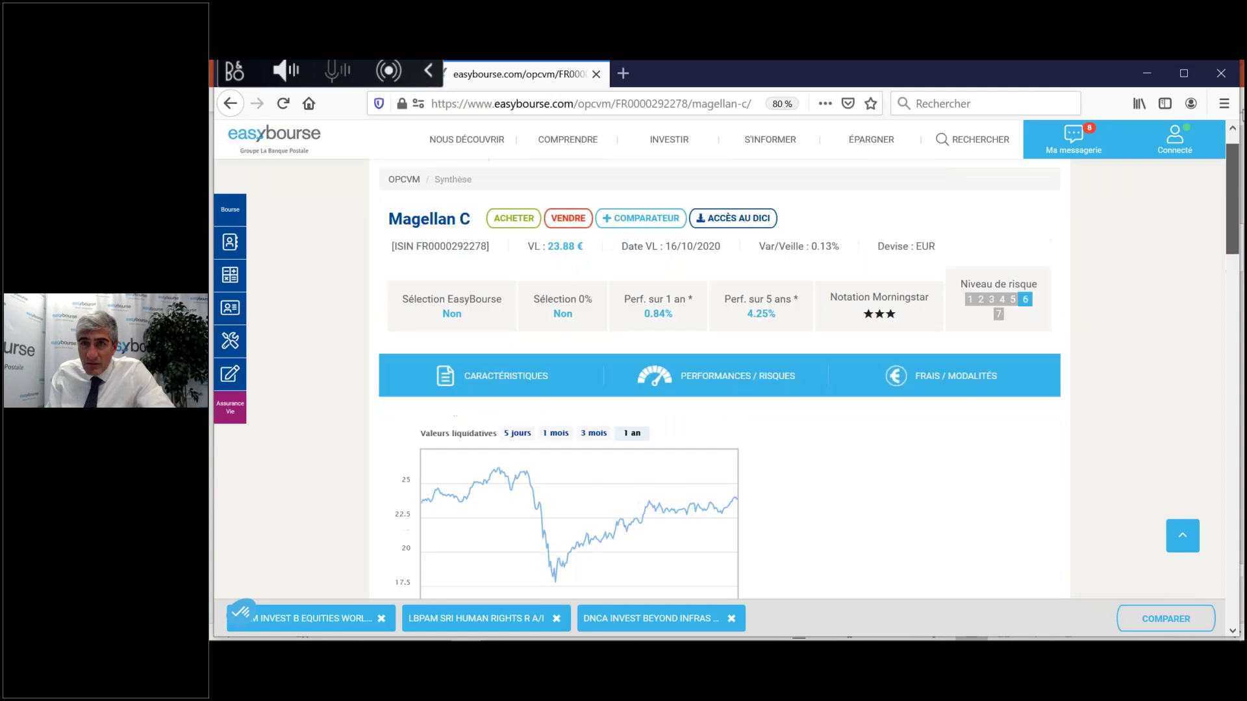
mouse_move(749, 163)
mouse_move(651, 185)
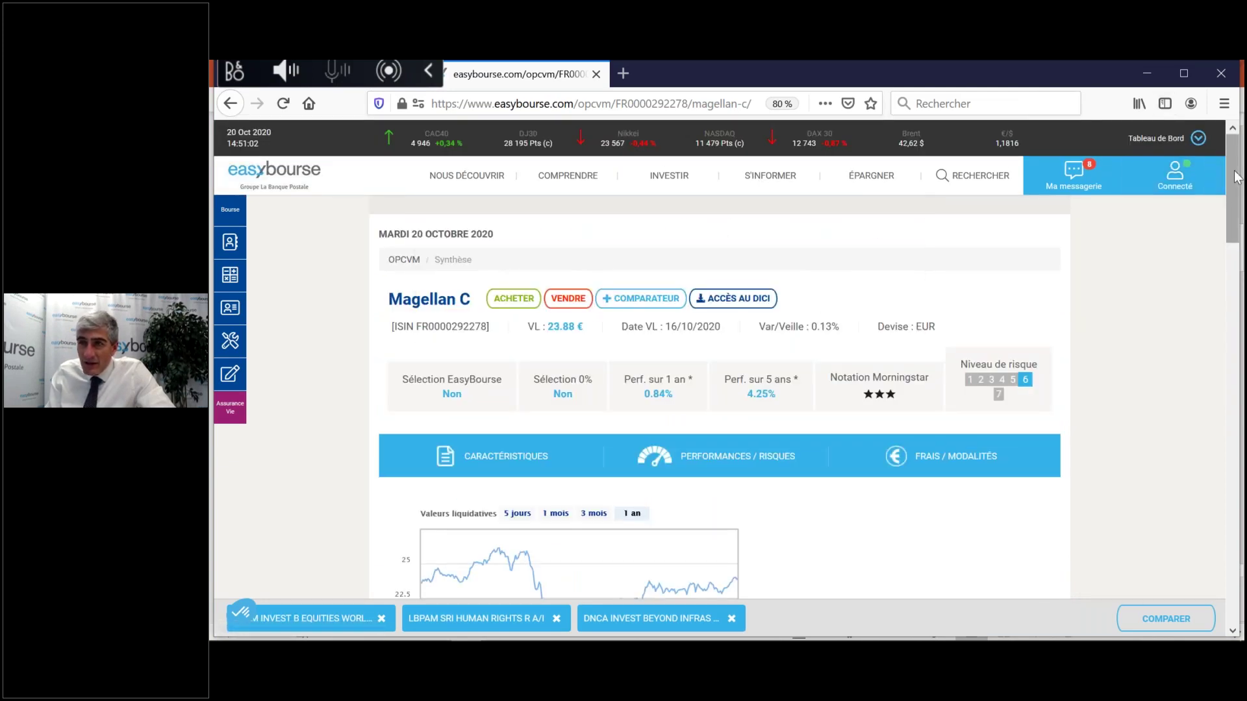
drag(1235, 184, 1235, 186)
scroll(1237, 189, down, 5)
scroll(1239, 191, up, 2)
scroll(1238, 194, up, 3)
Step: Go to the Fonds / OPCVM section and open its fund search form
mouse_move(679, 182)
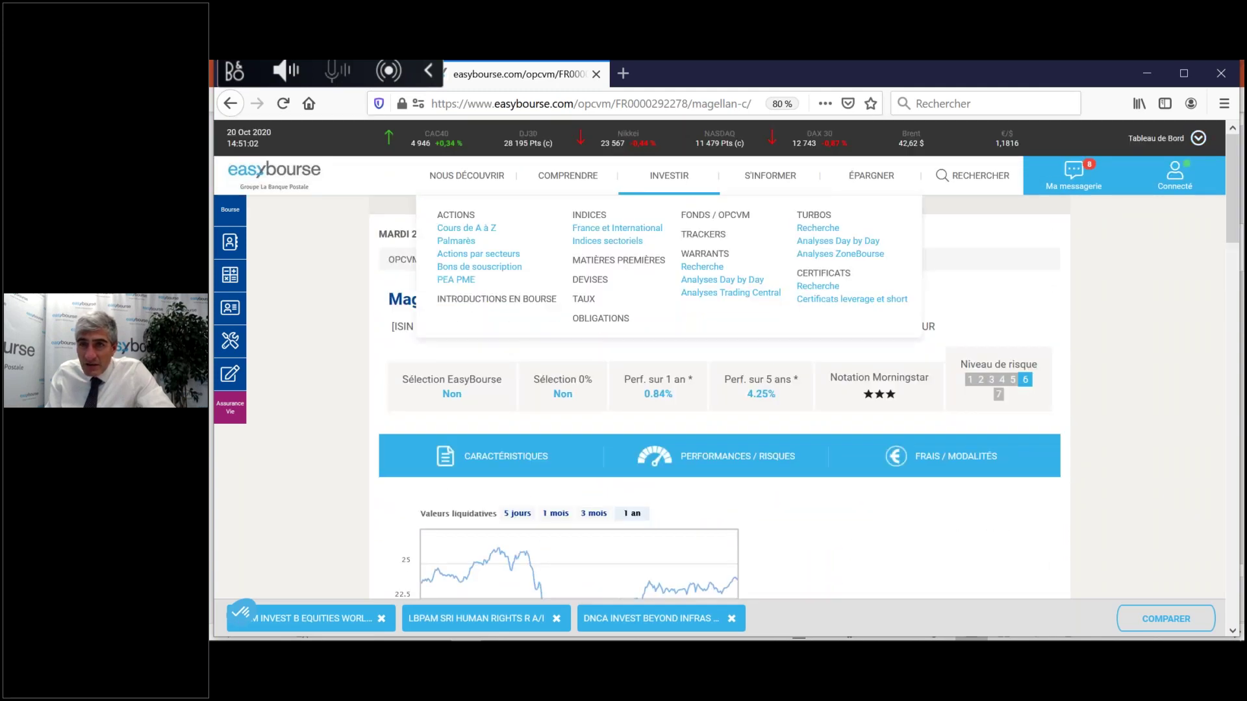
click(693, 220)
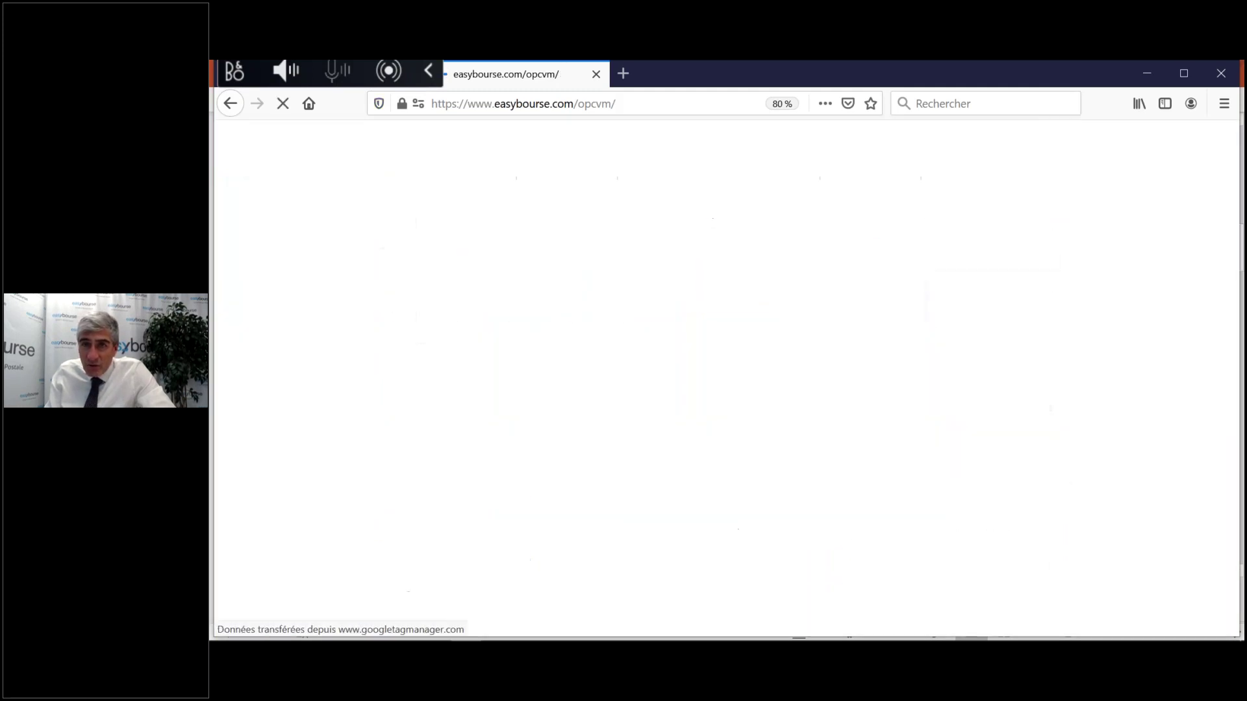
drag(1234, 175, 1239, 196)
drag(1236, 186, 1239, 127)
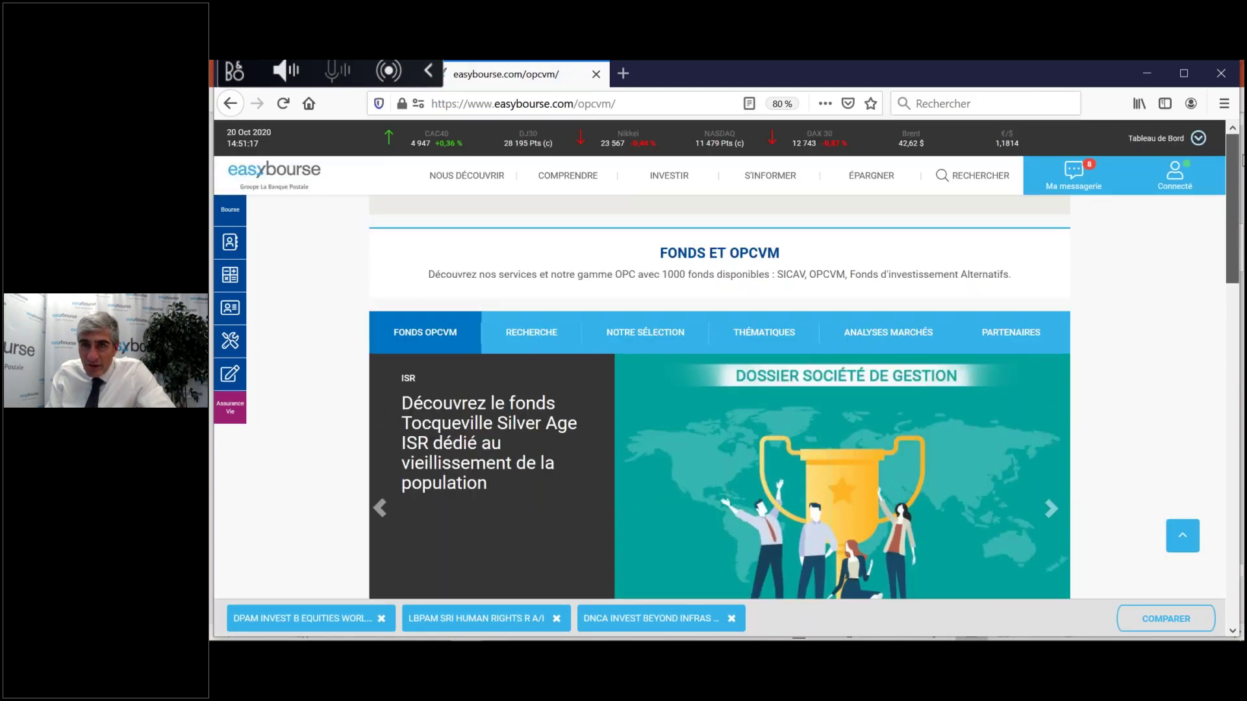
click(544, 337)
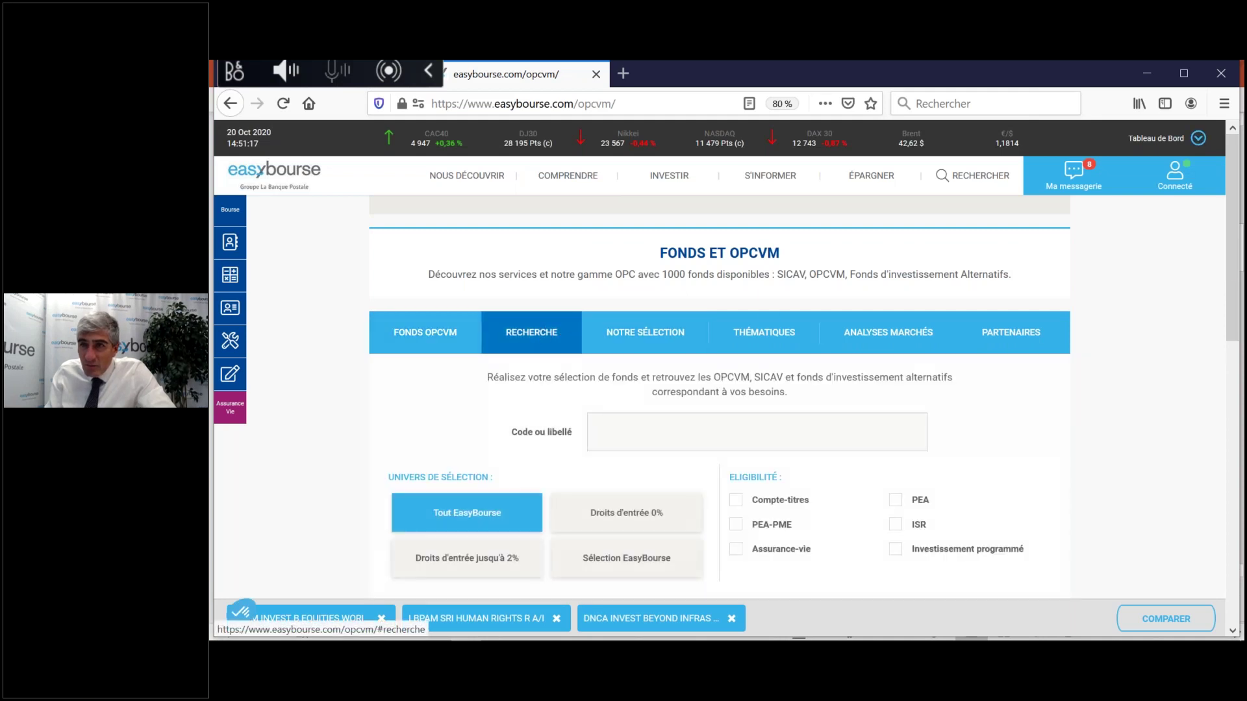
Step: Search for funds with Droits d'entrée 0% that are eligible for PEA and Investissement programmé
scroll(882, 301, down, 3)
click(896, 322)
click(640, 338)
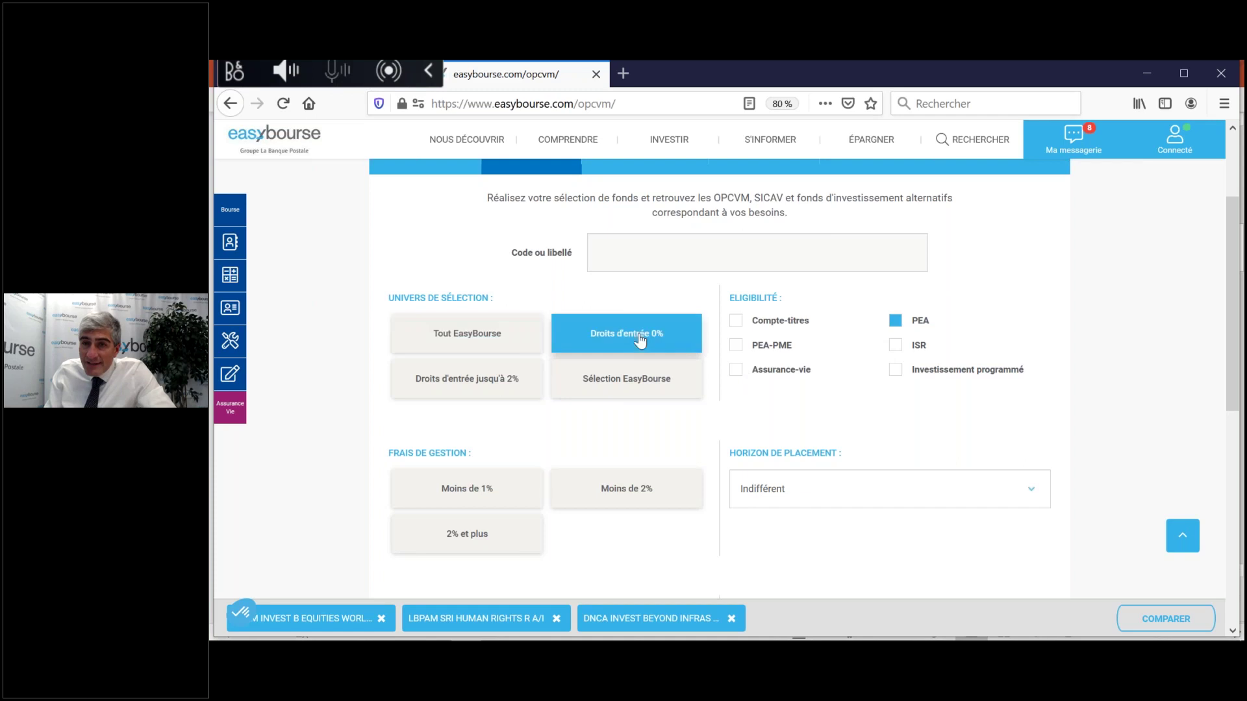
scroll(955, 324, down, 2)
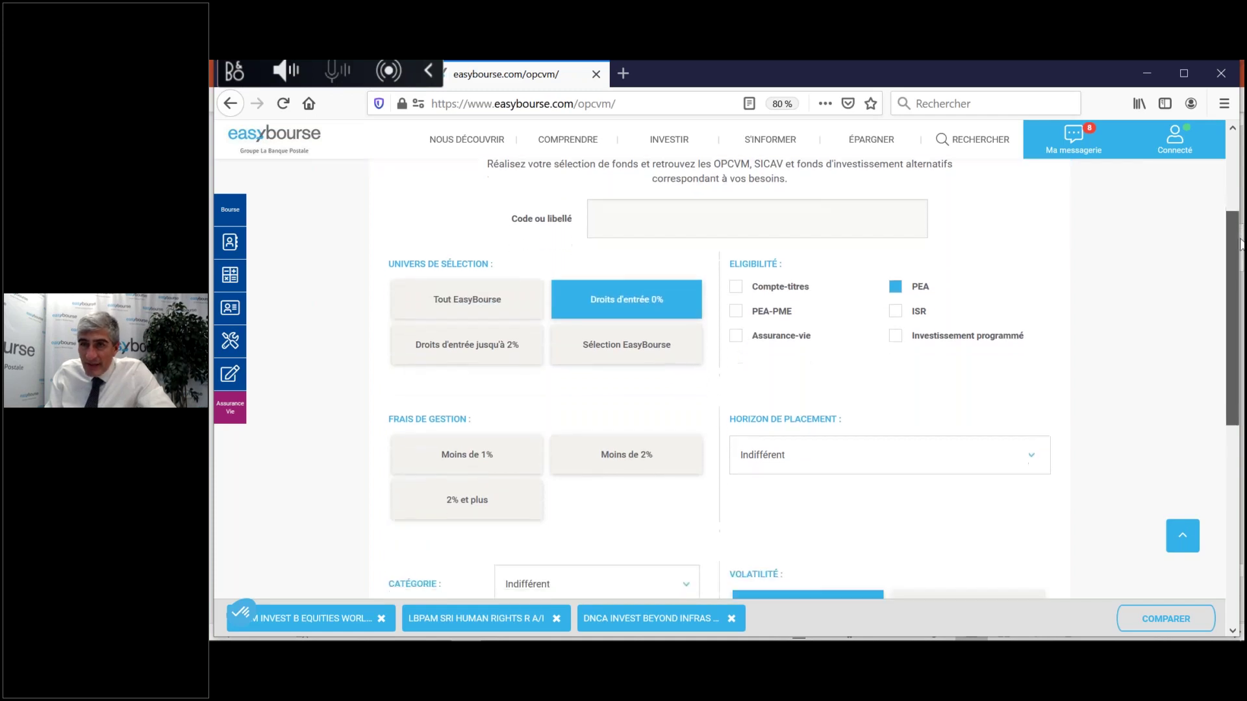
click(895, 310)
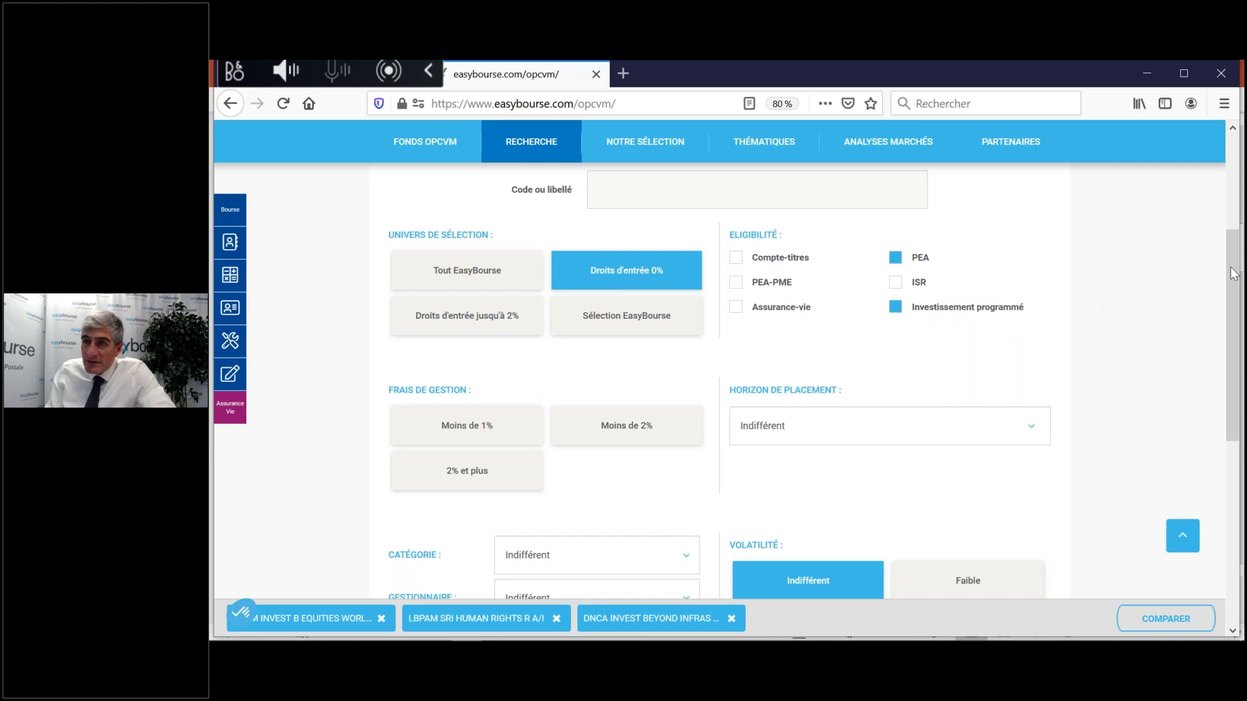
drag(1235, 279, 1235, 456)
click(534, 525)
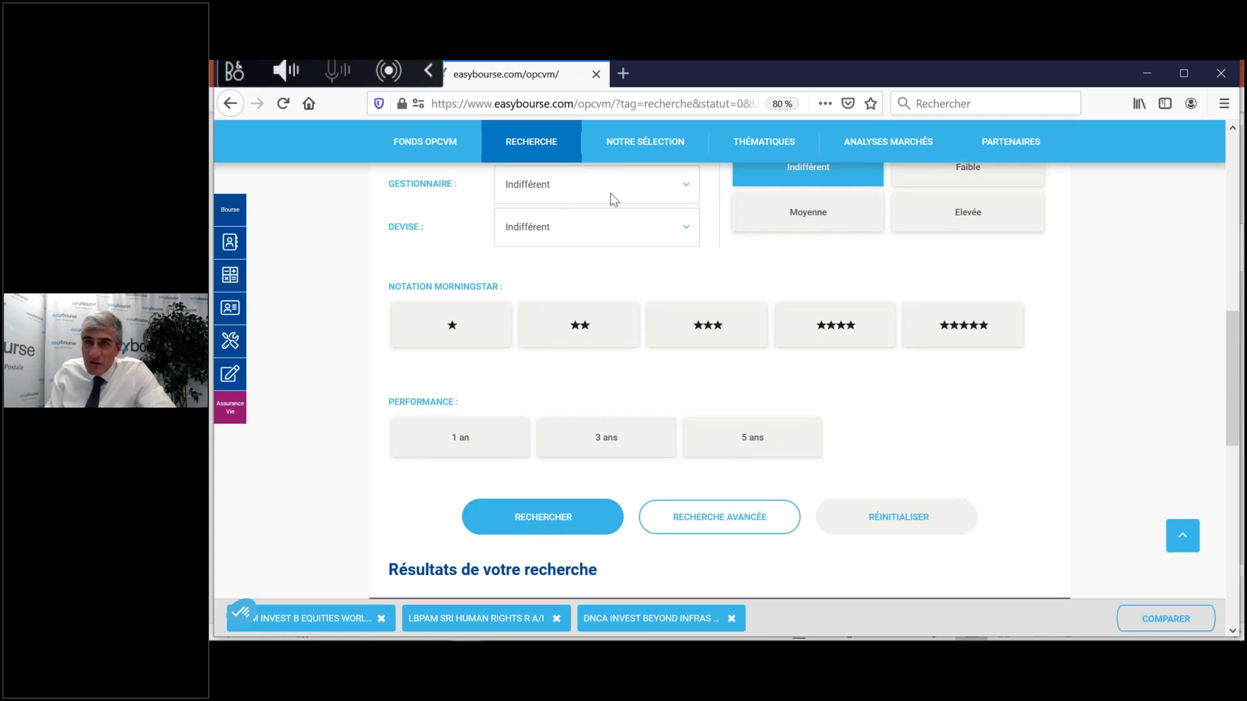
Step: Review the search criteria and results, and open the Amundi Small Cap Europe PC fund page
drag(1234, 364, 1234, 309)
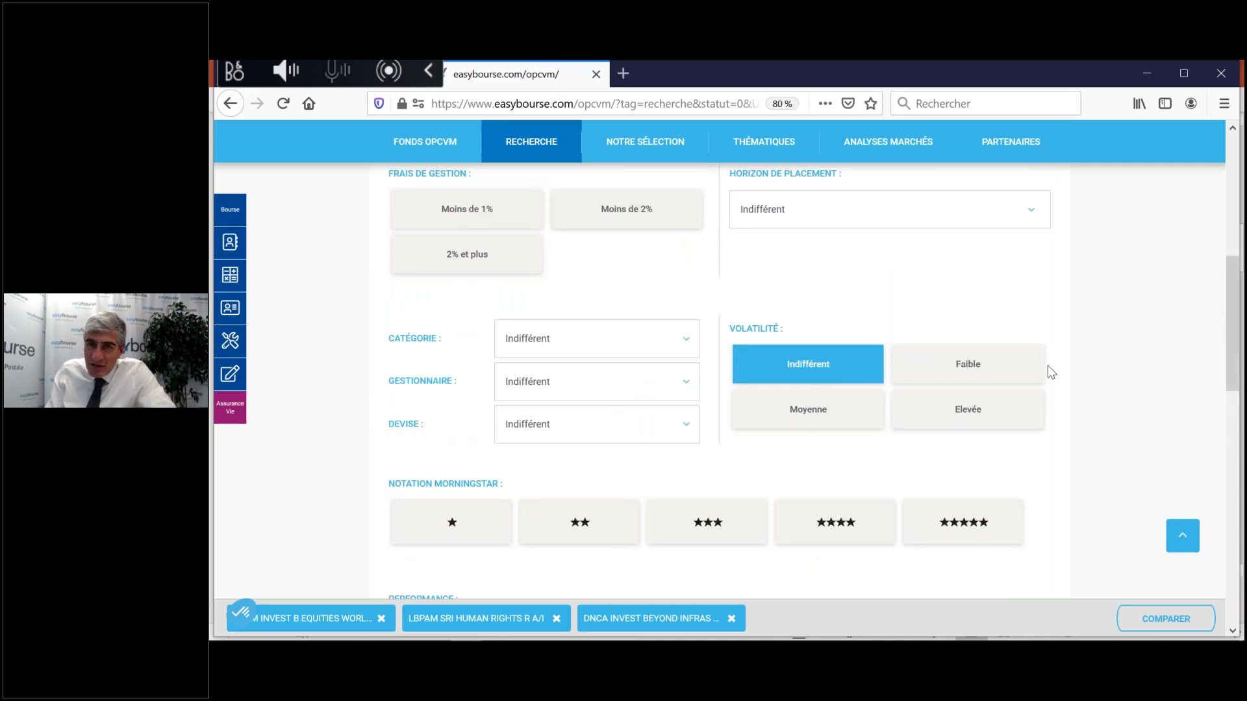
drag(1237, 335, 1233, 504)
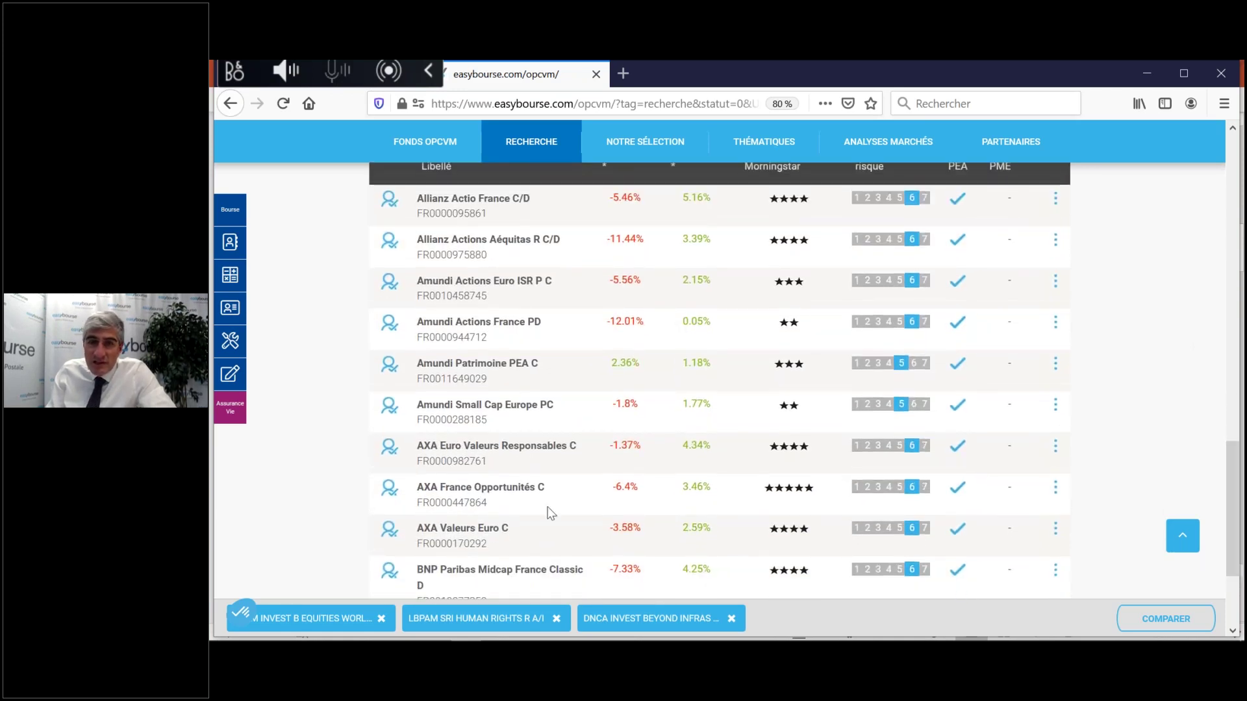
drag(1240, 499, 1241, 465)
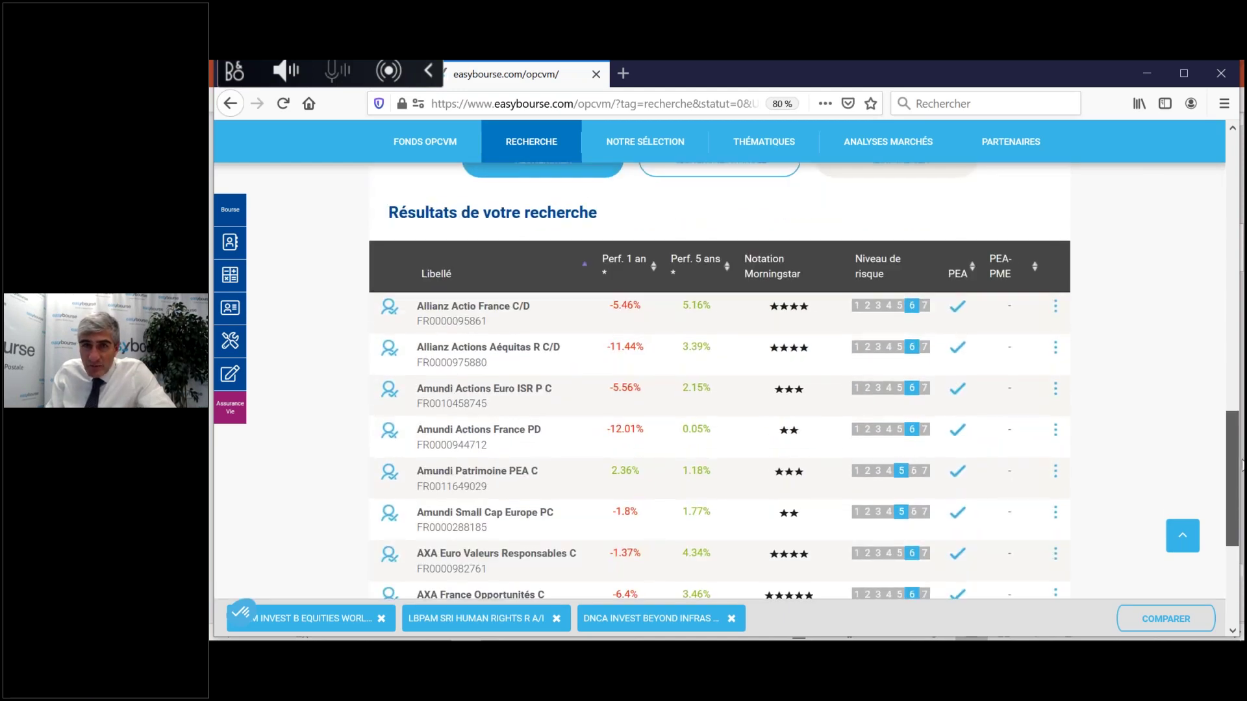
drag(1234, 448, 1234, 488)
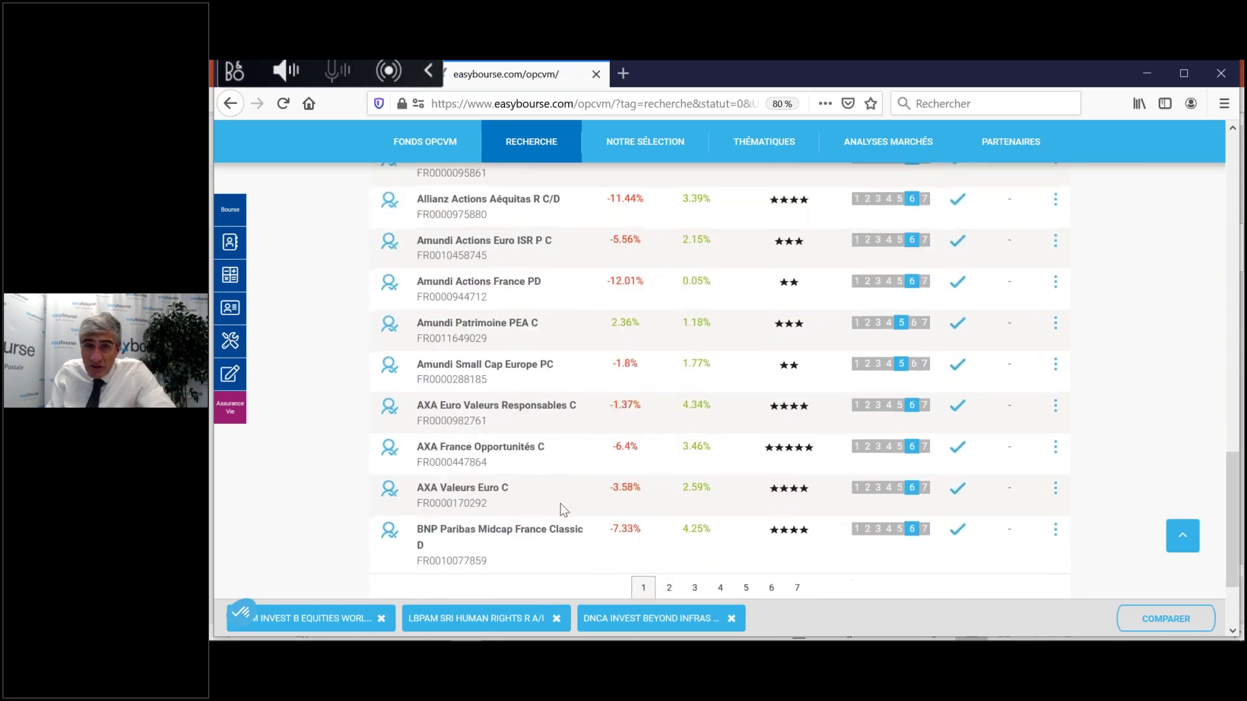
click(443, 368)
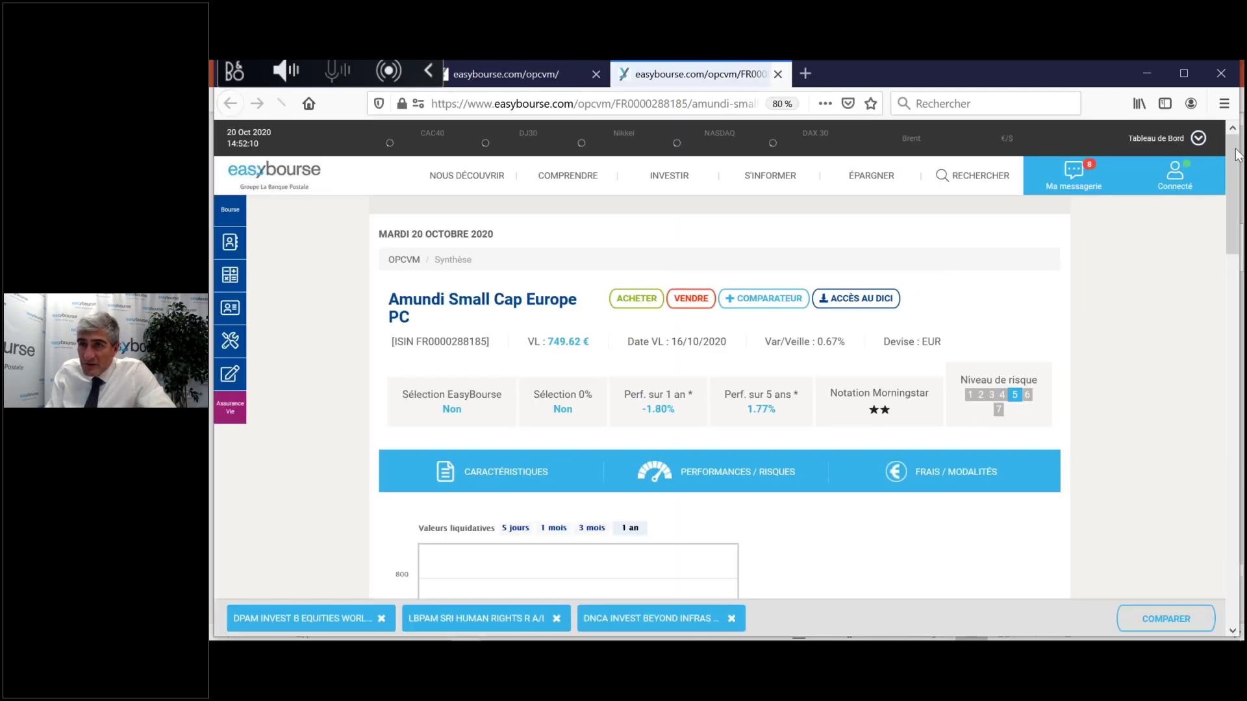
Step: Examine the fund's Frais et modalités section, comparing the prospectus entry fee with the entry and exit fees of the Bourse offer
drag(1233, 159, 1239, 535)
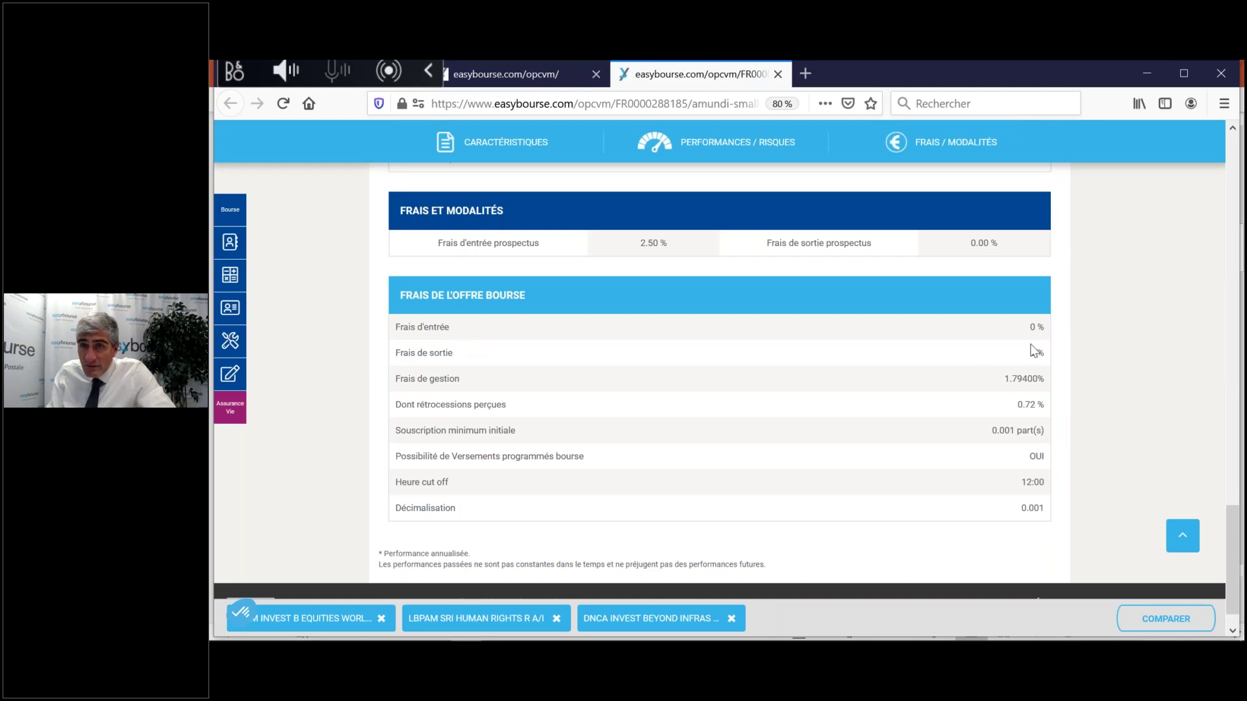
drag(1048, 331, 1028, 330)
drag(505, 323, 396, 328)
drag(1045, 352, 393, 352)
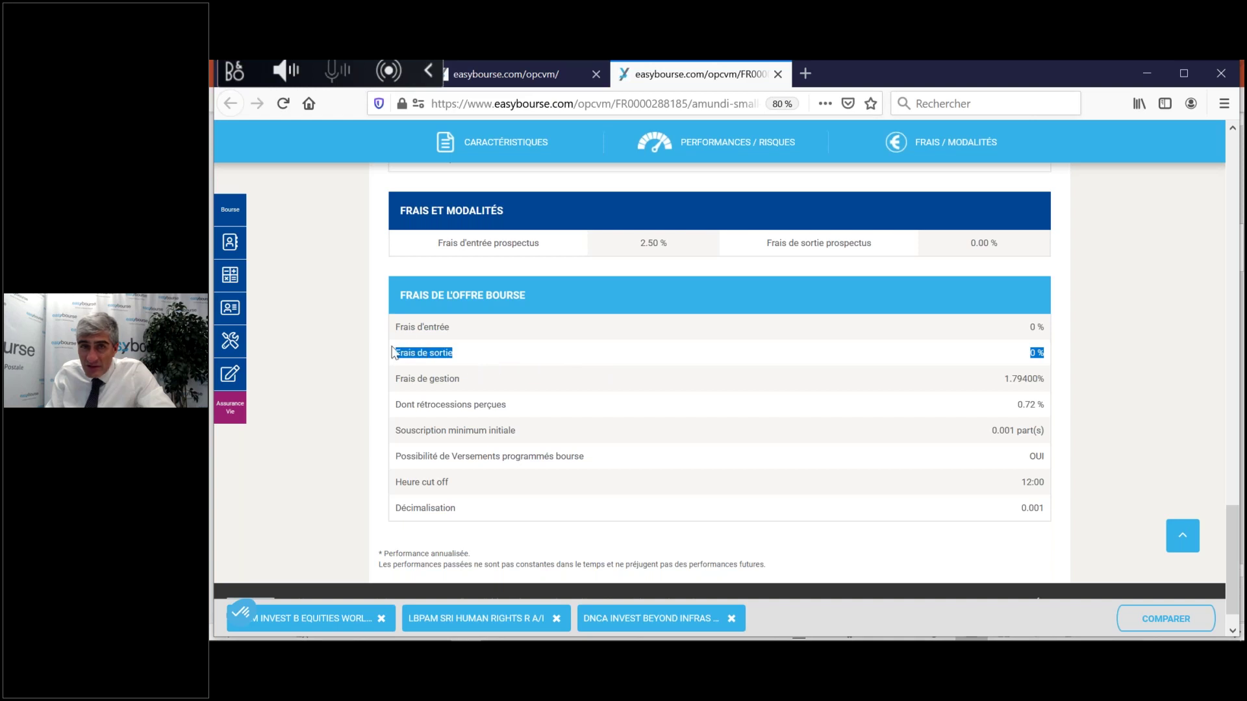
drag(453, 234, 556, 253)
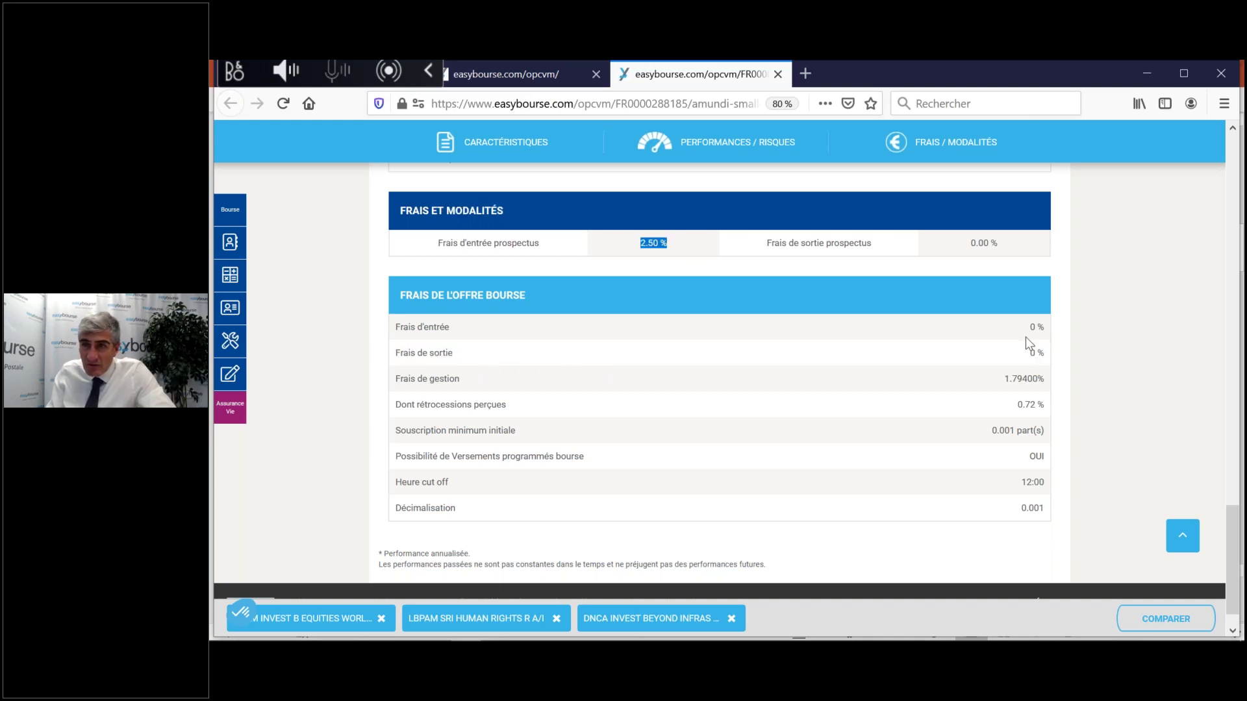
drag(1030, 326, 1042, 353)
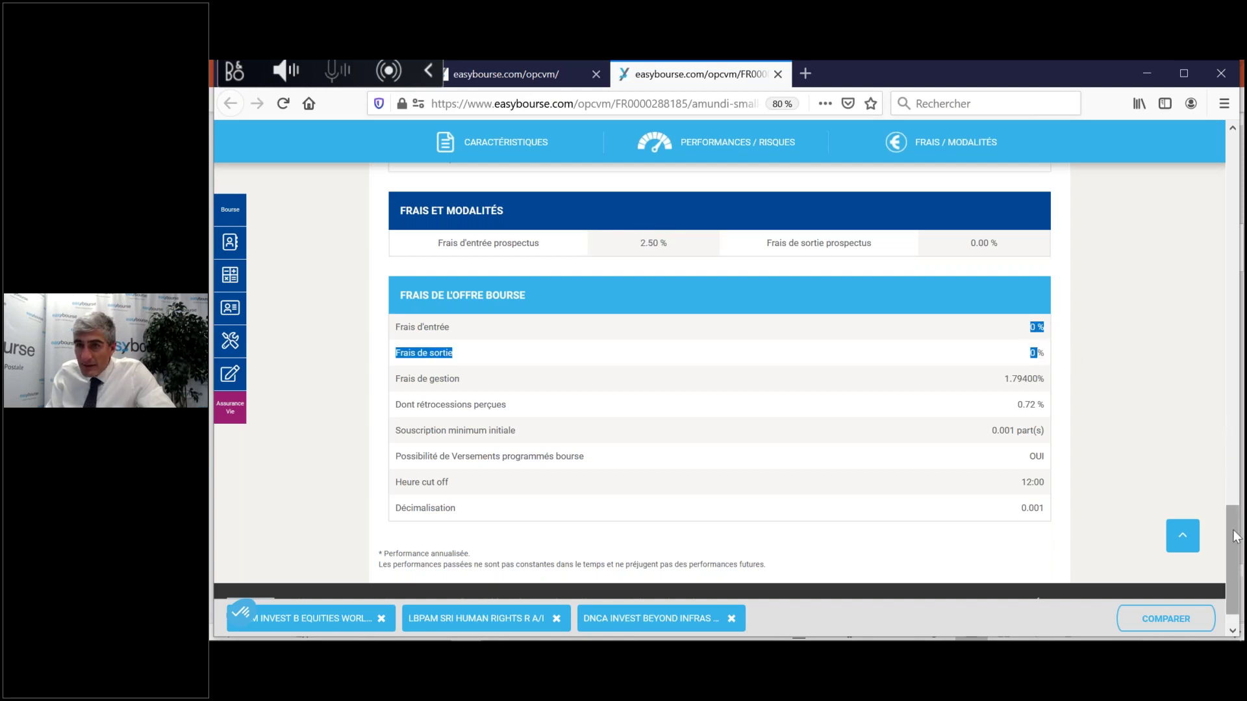
drag(1236, 543, 1237, 154)
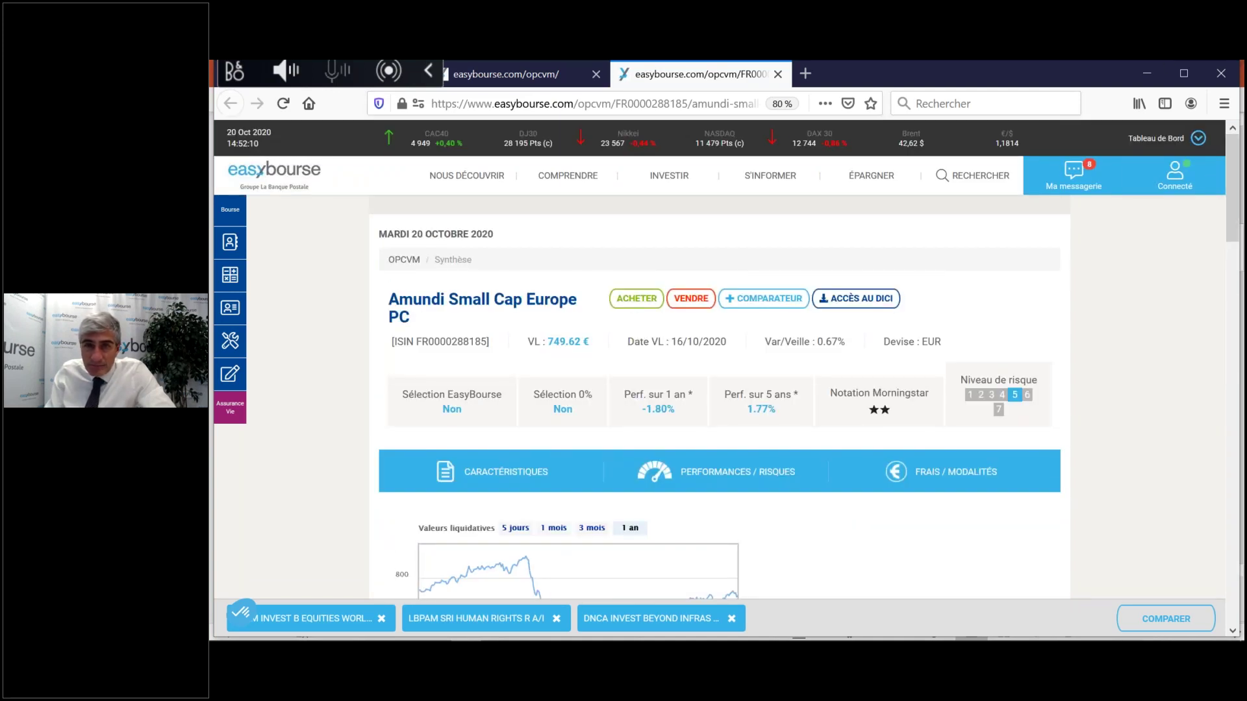
Step: Highlight the fund's name on its page and go to the Trackers section
mouse_move(682, 191)
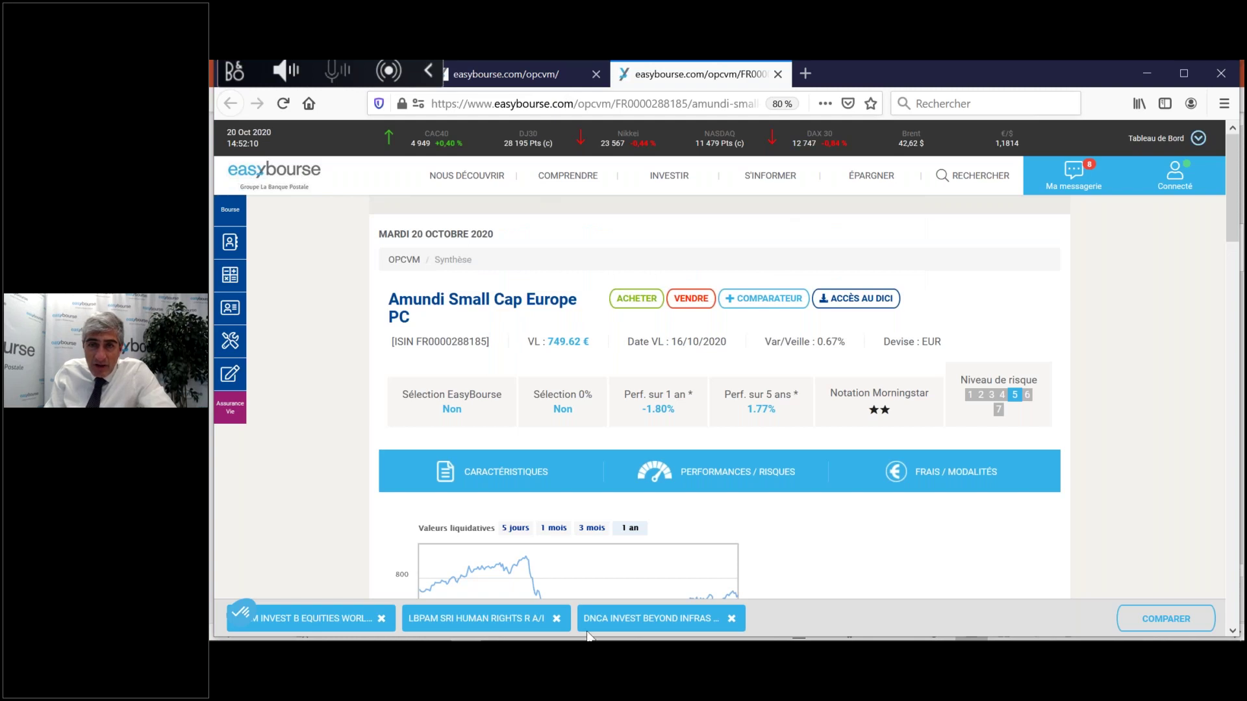
mouse_move(752, 181)
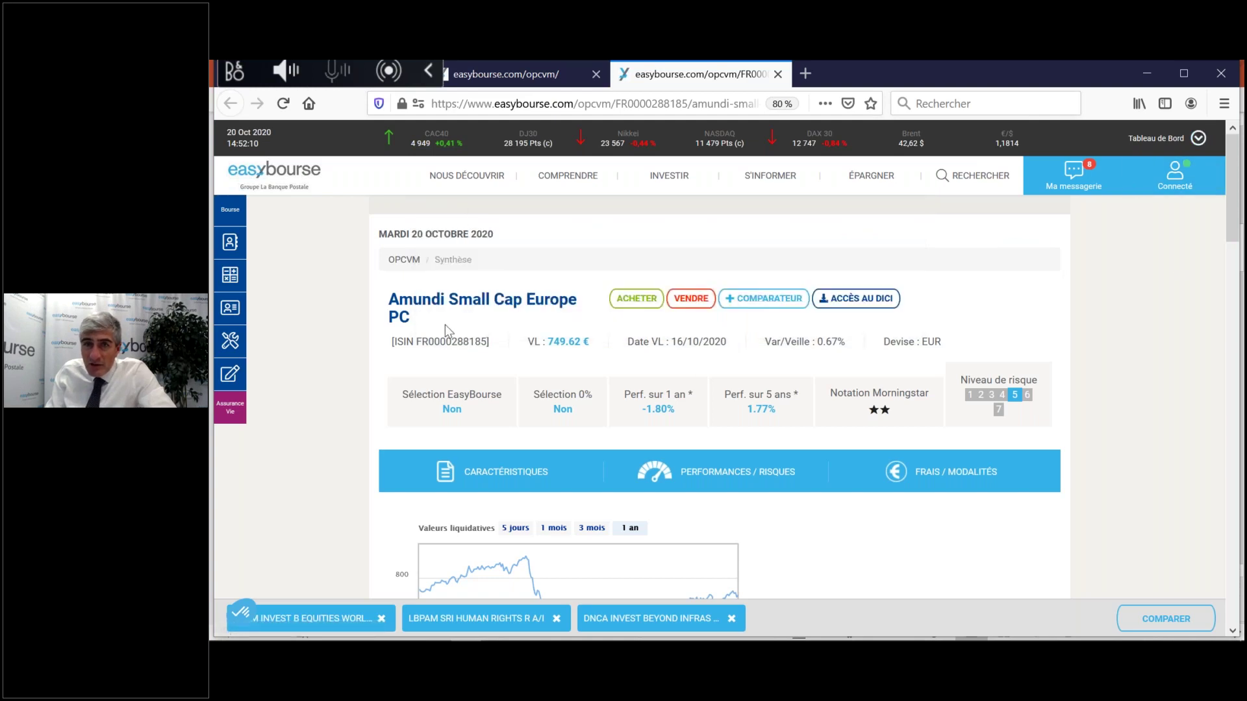
drag(453, 299, 575, 300)
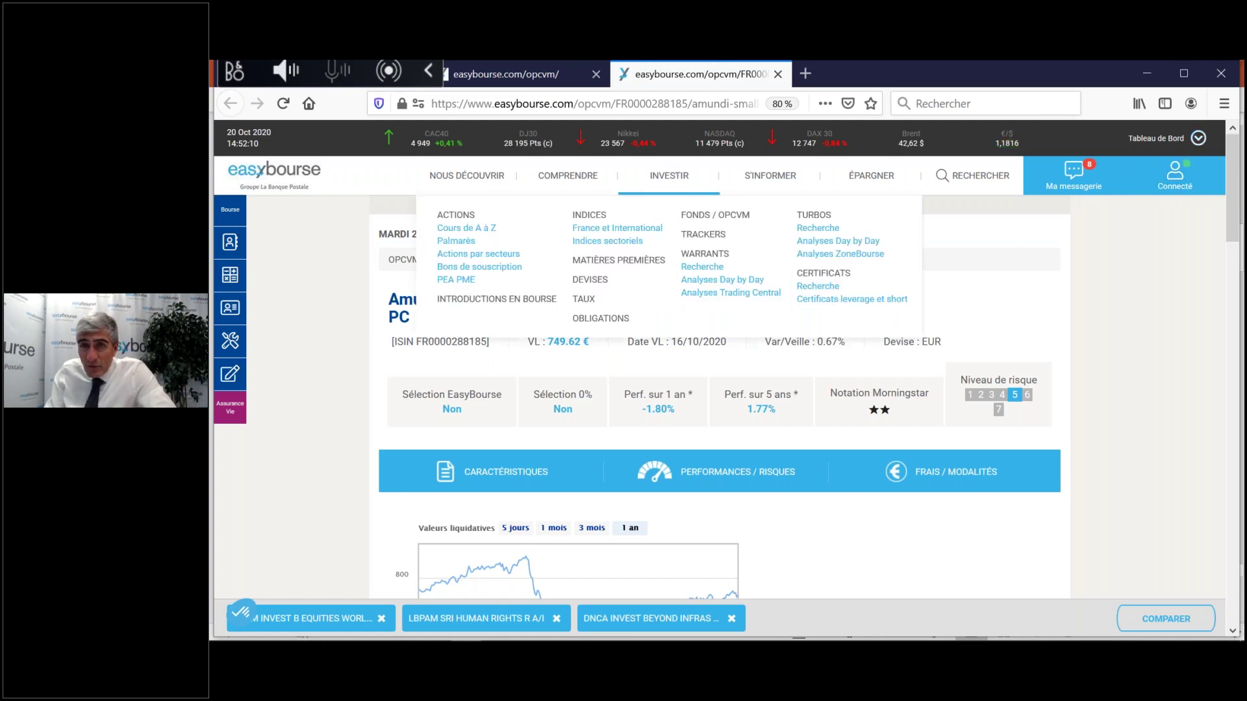
click(707, 235)
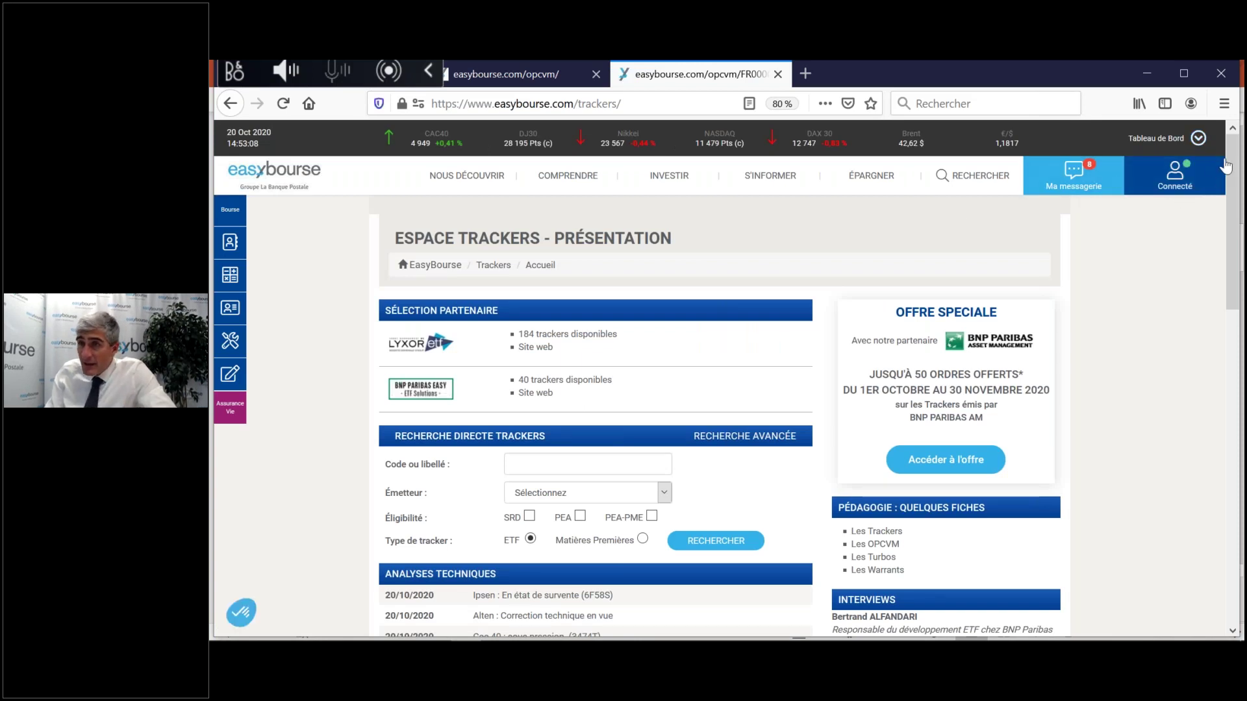
Step: Examine the most traded BNPP and Lyxor ETFs, highlighting LYXOR ETF CAC 40 and the PEA eligibility of the CAC trackers
scroll(1237, 208, down, 2)
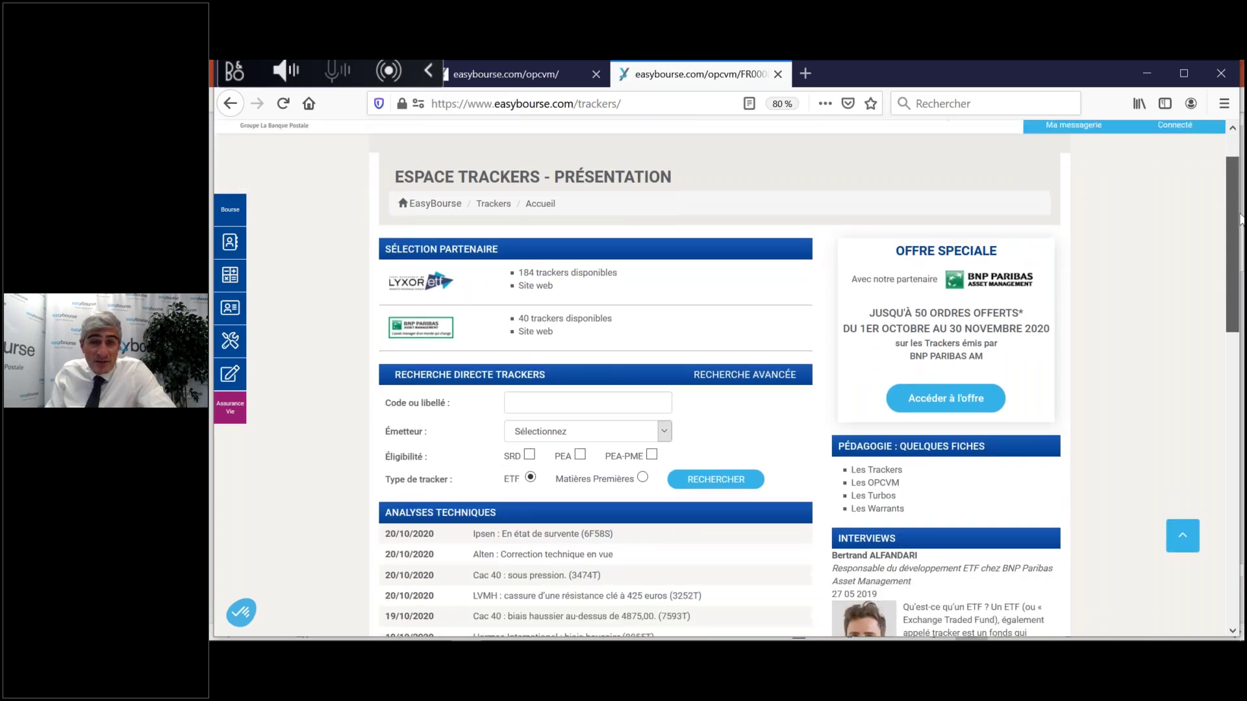
scroll(1239, 221, down, 5)
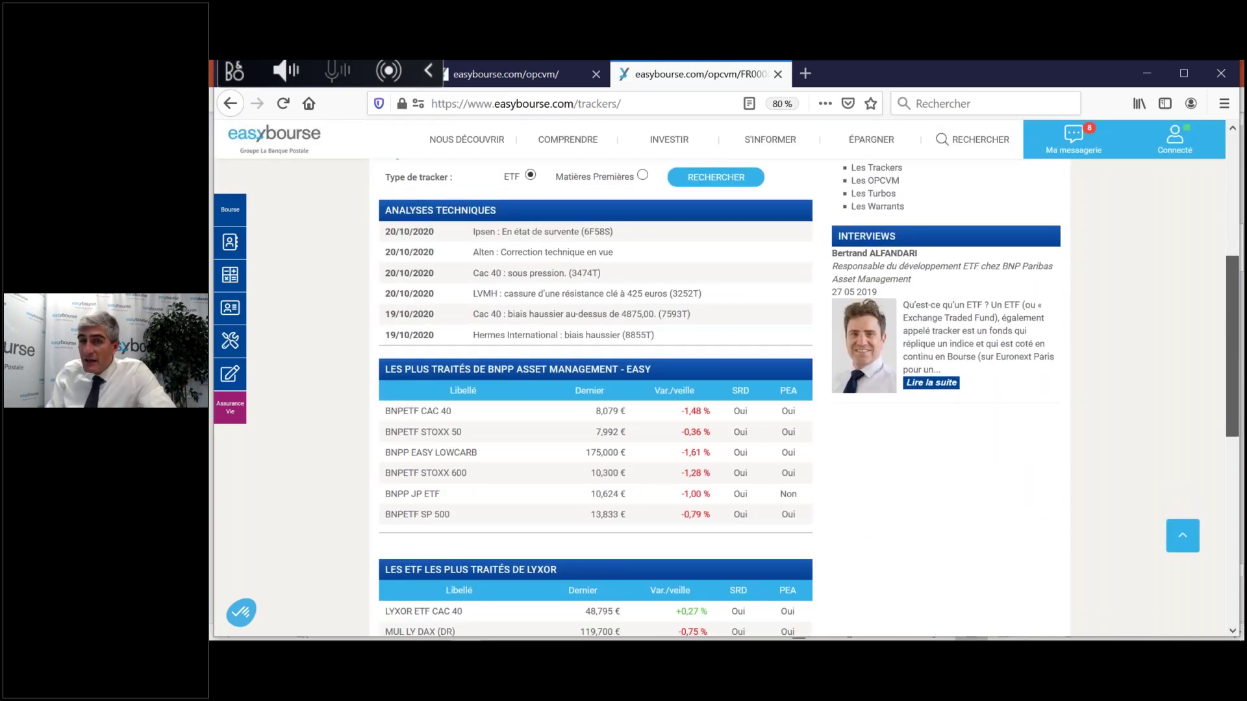
scroll(808, 398, down, 2)
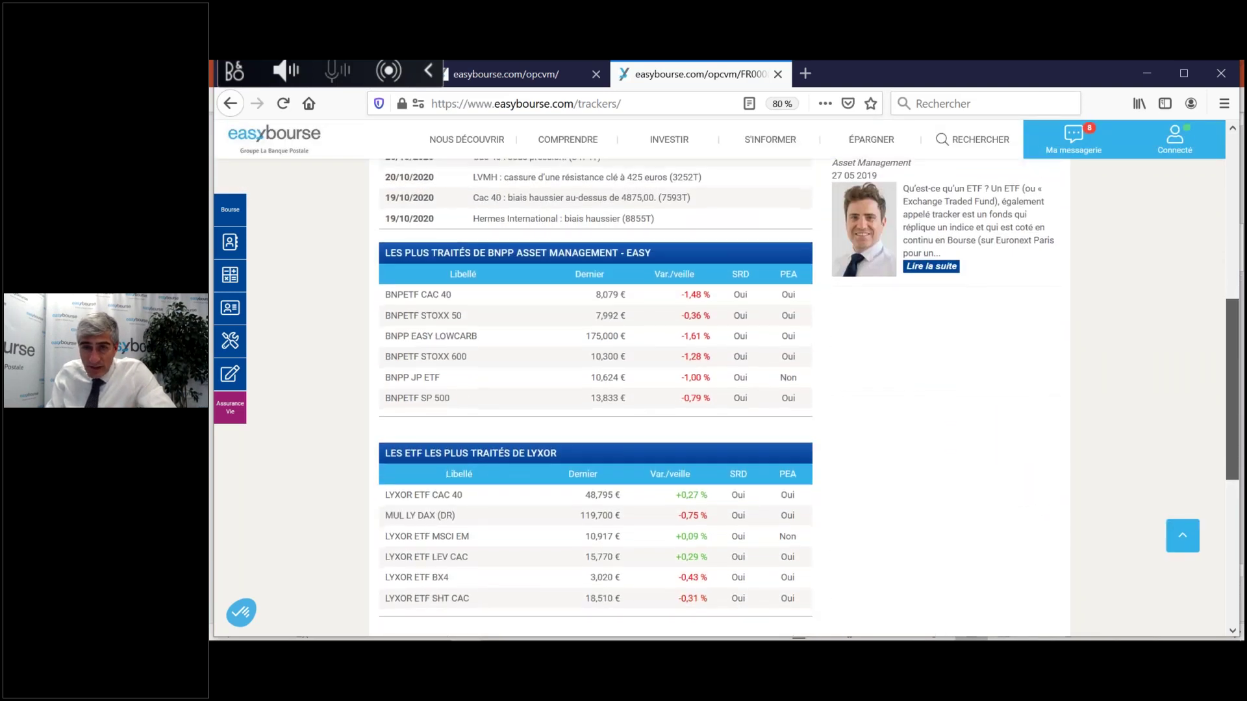
scroll(809, 397, down, 3)
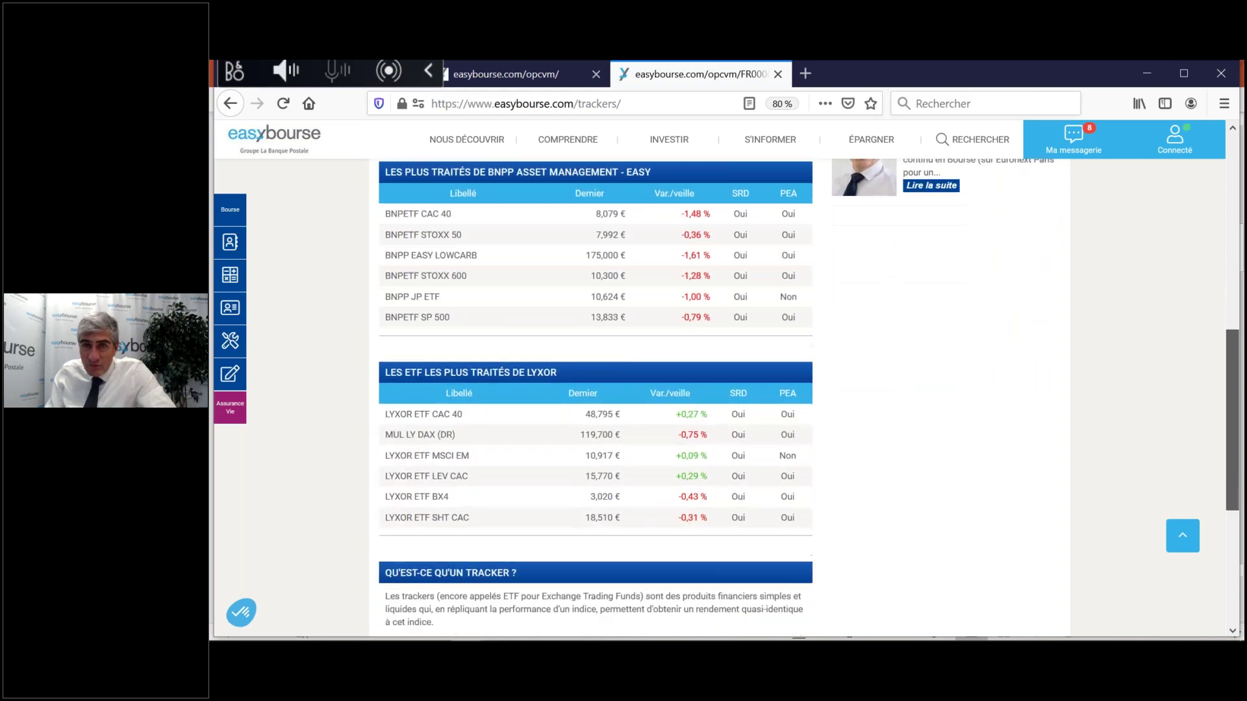
scroll(590, 334, down, 1)
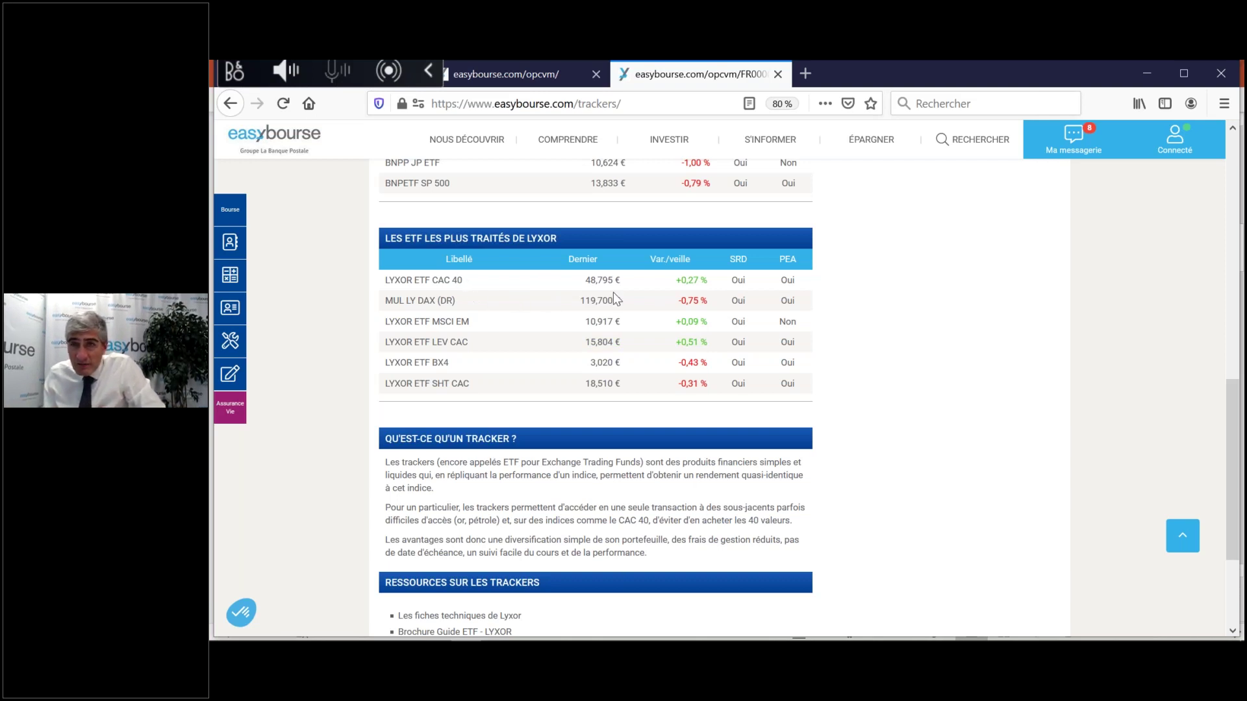
double_click(787, 280)
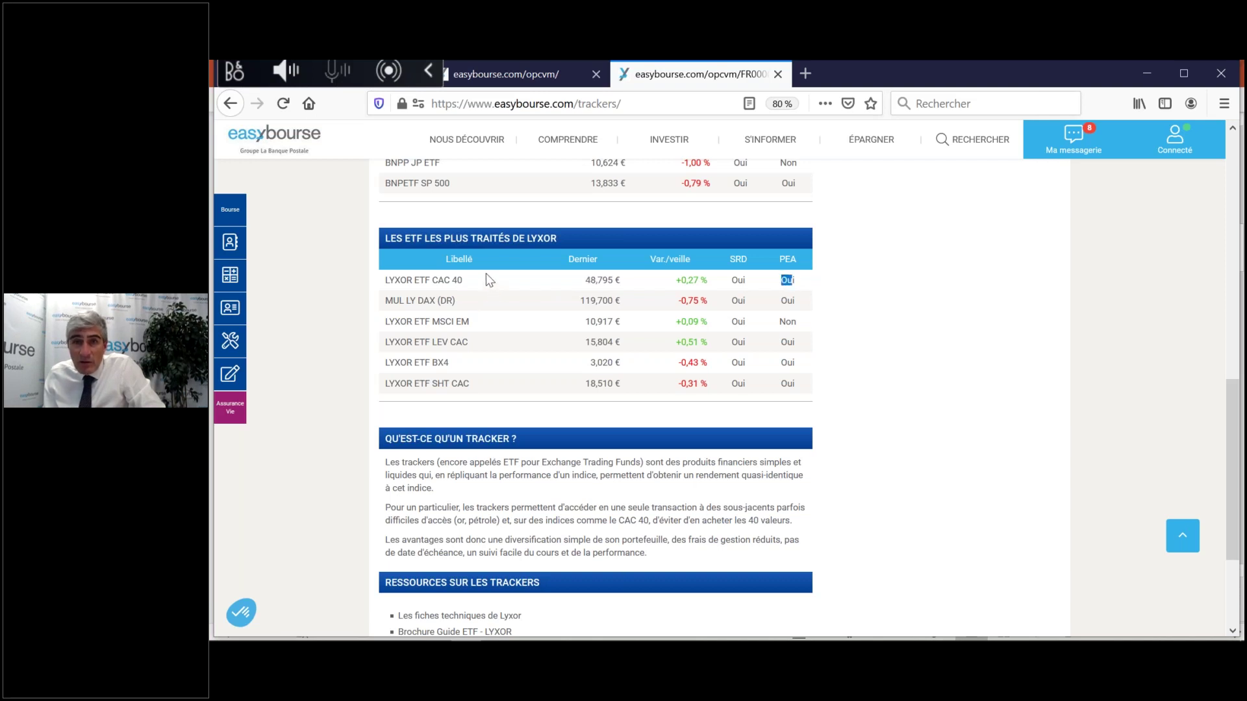
drag(468, 280, 388, 275)
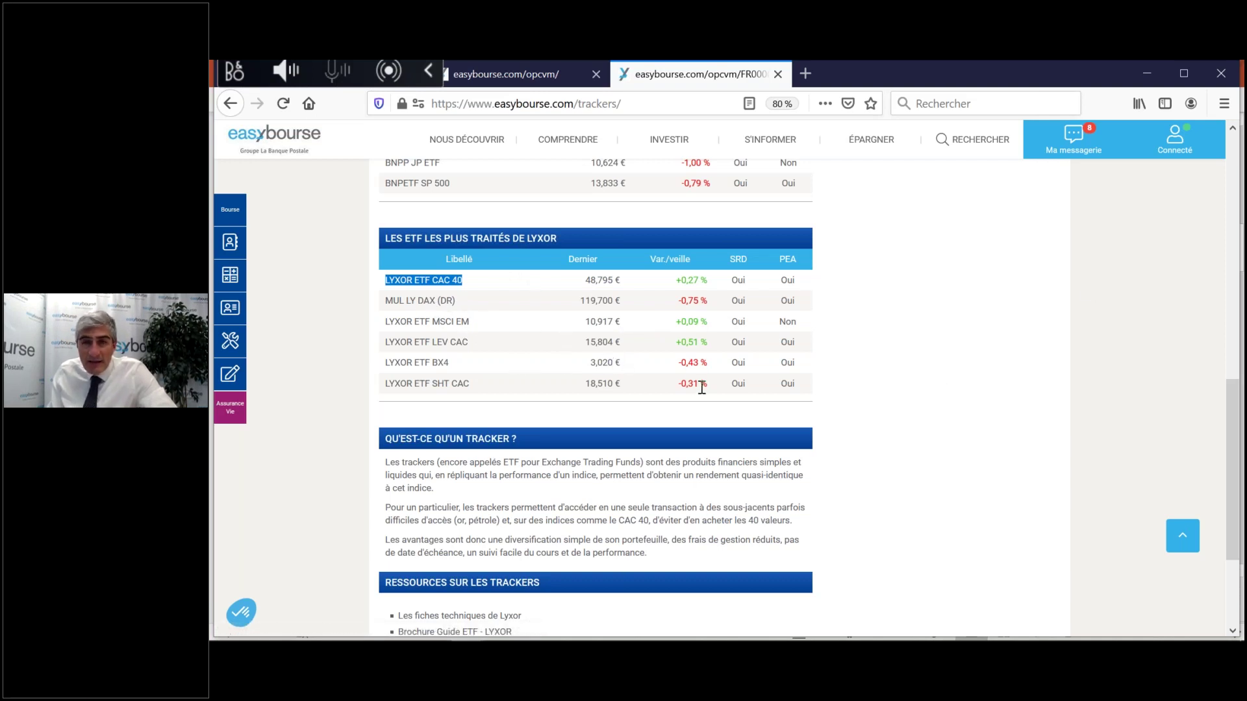
drag(801, 343, 760, 349)
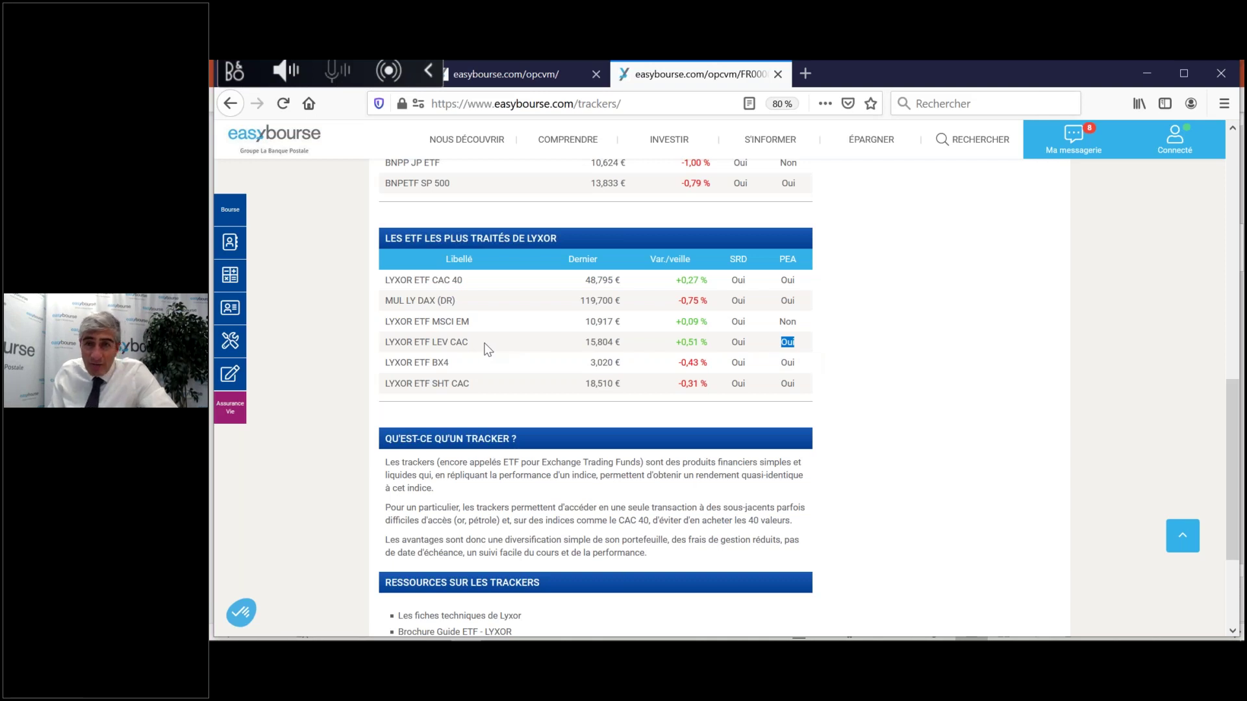
Step: Highlight LYXOR ETF LEV CAC and its daily variation, and the LYXOR ETF SHT CAC and LYXOR ETF BX4 rows
drag(485, 345, 389, 352)
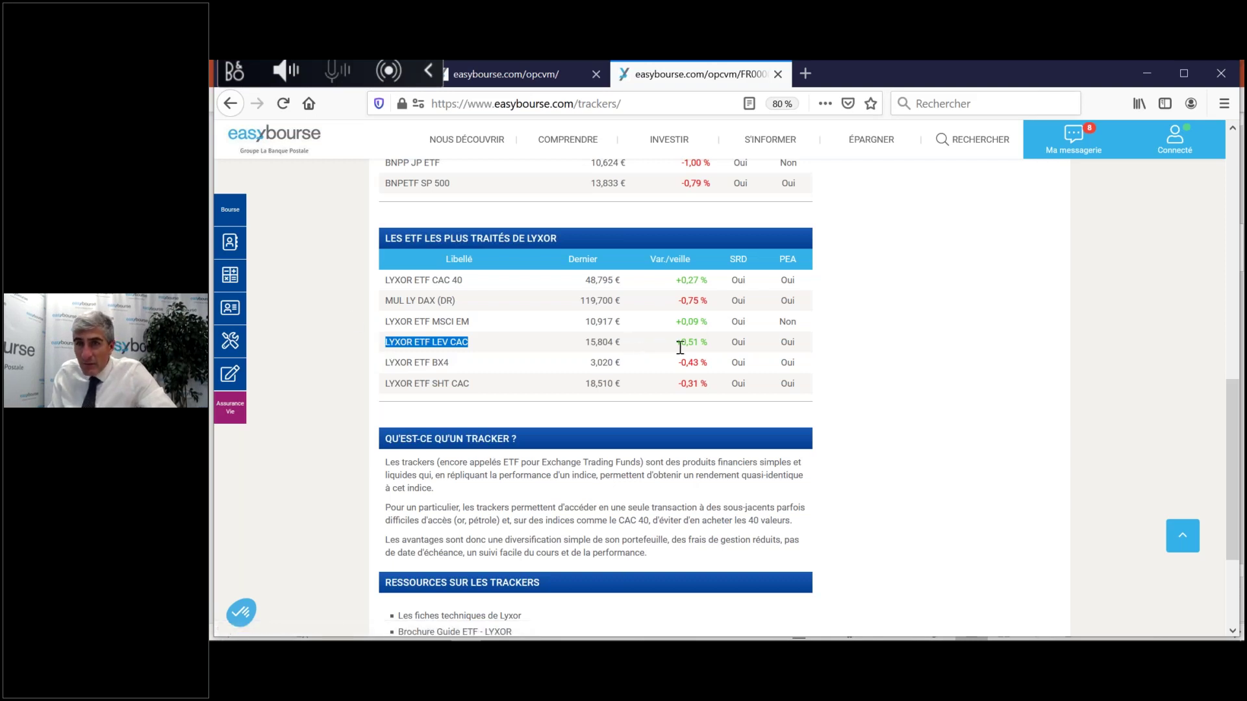
drag(681, 343, 700, 343)
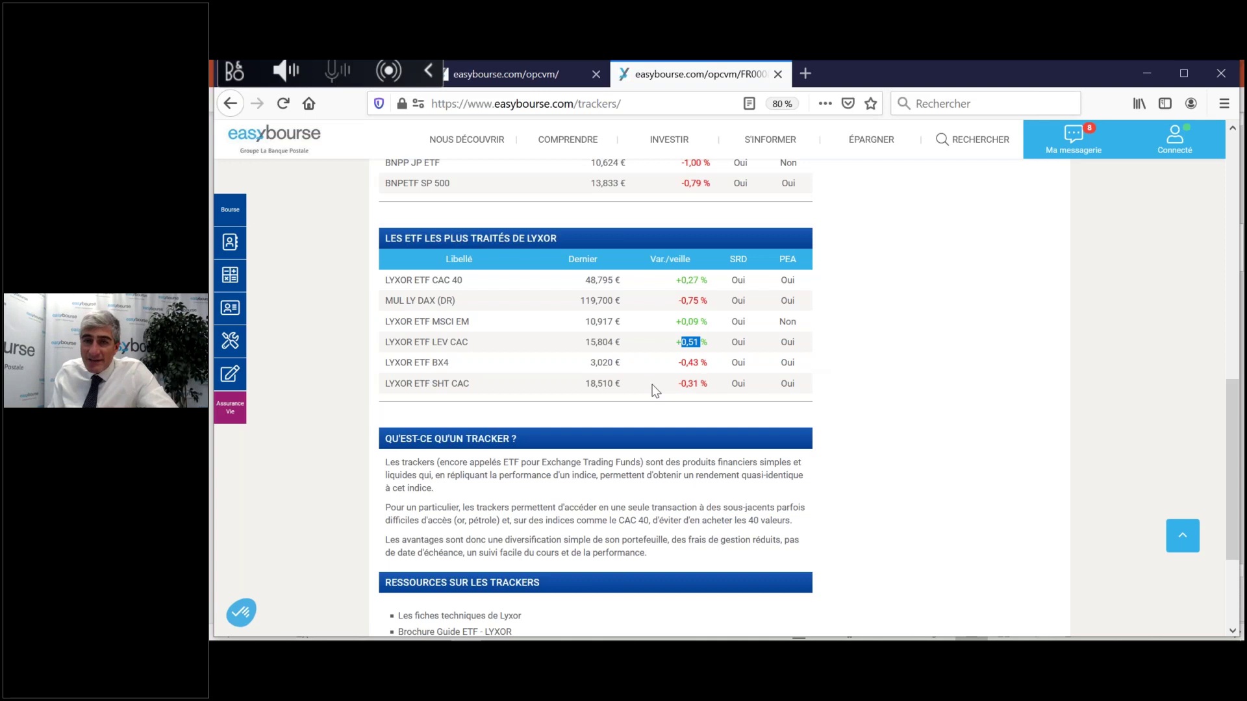
drag(705, 383, 510, 388)
drag(400, 372, 396, 382)
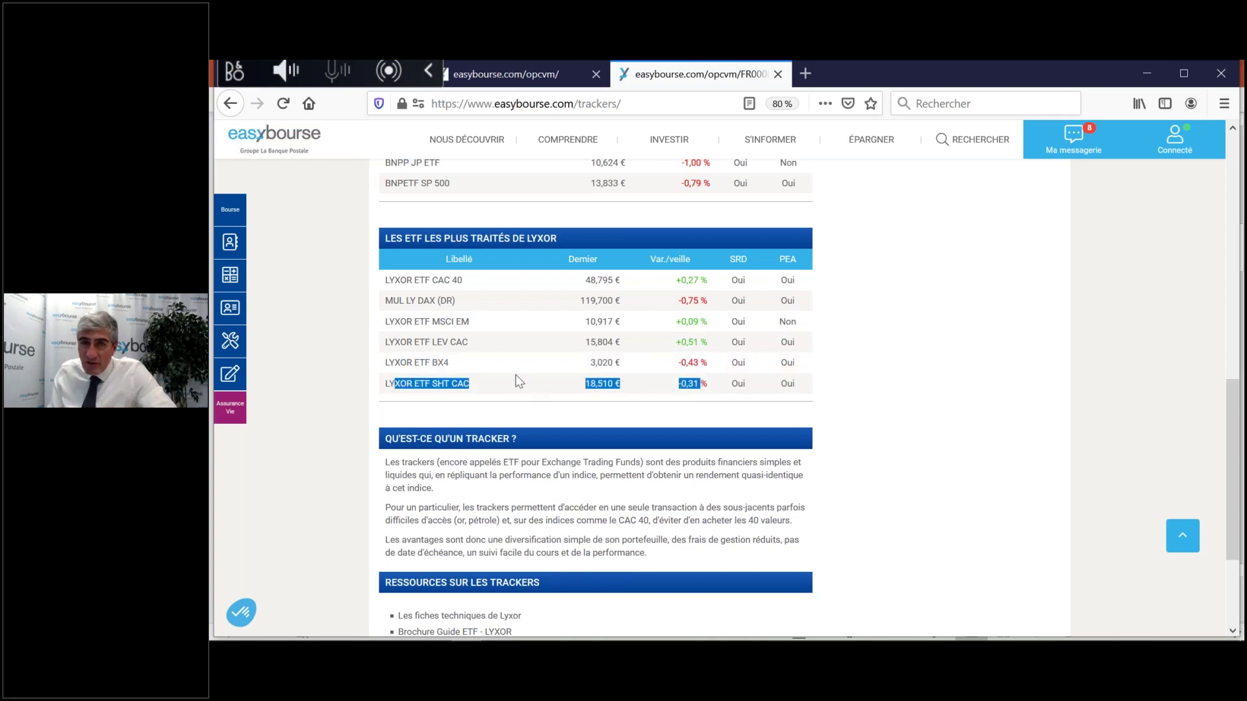
drag(714, 362, 388, 365)
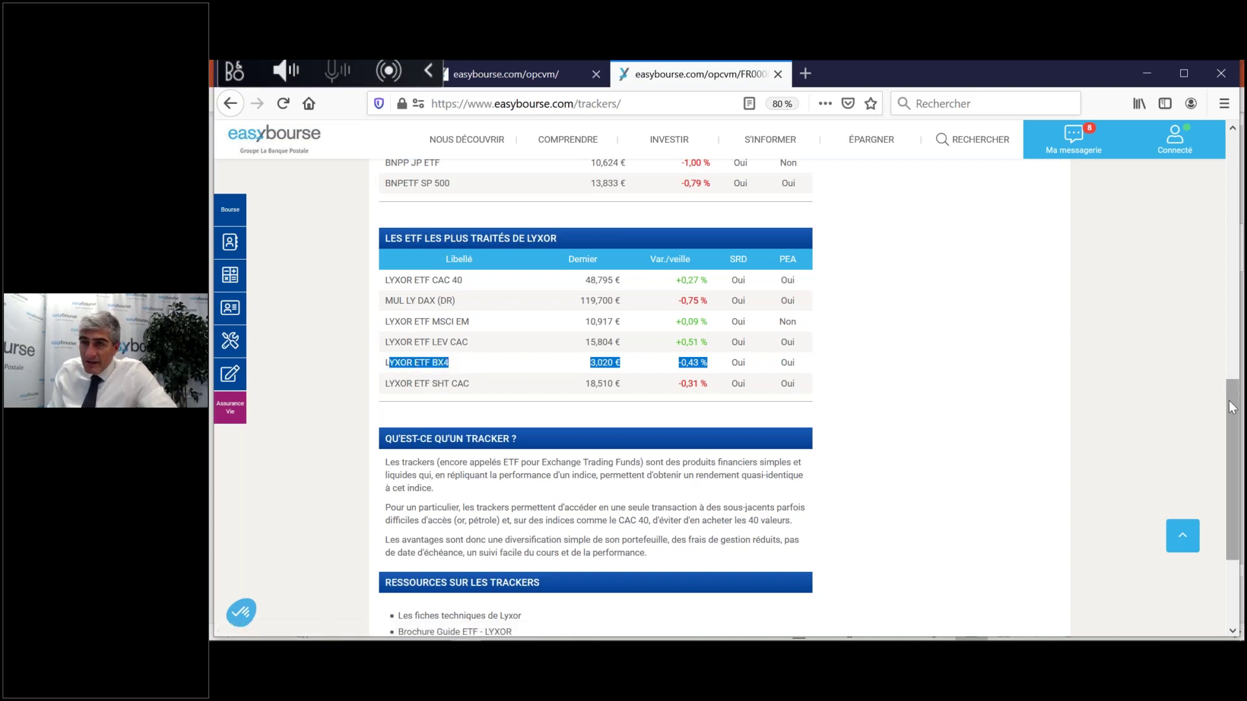
Step: Look over the investment product categories and reload the Trackers section
drag(1235, 411, 1216, 130)
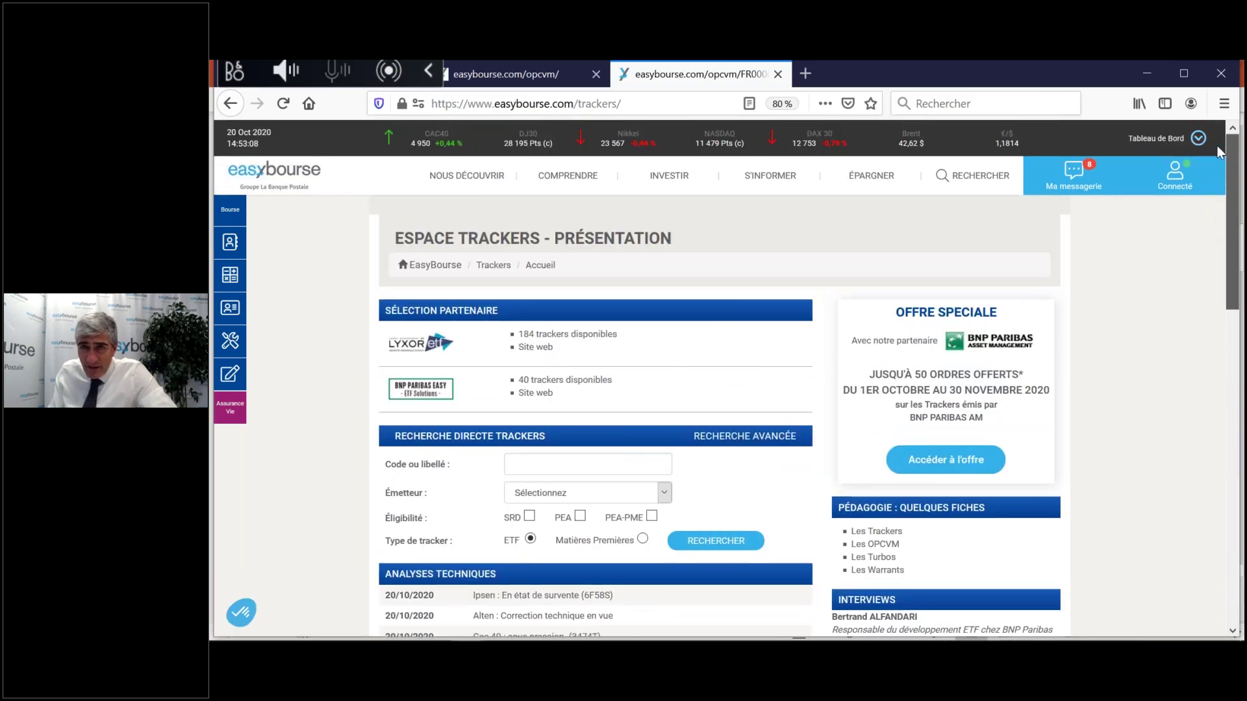
mouse_move(601, 193)
mouse_move(640, 174)
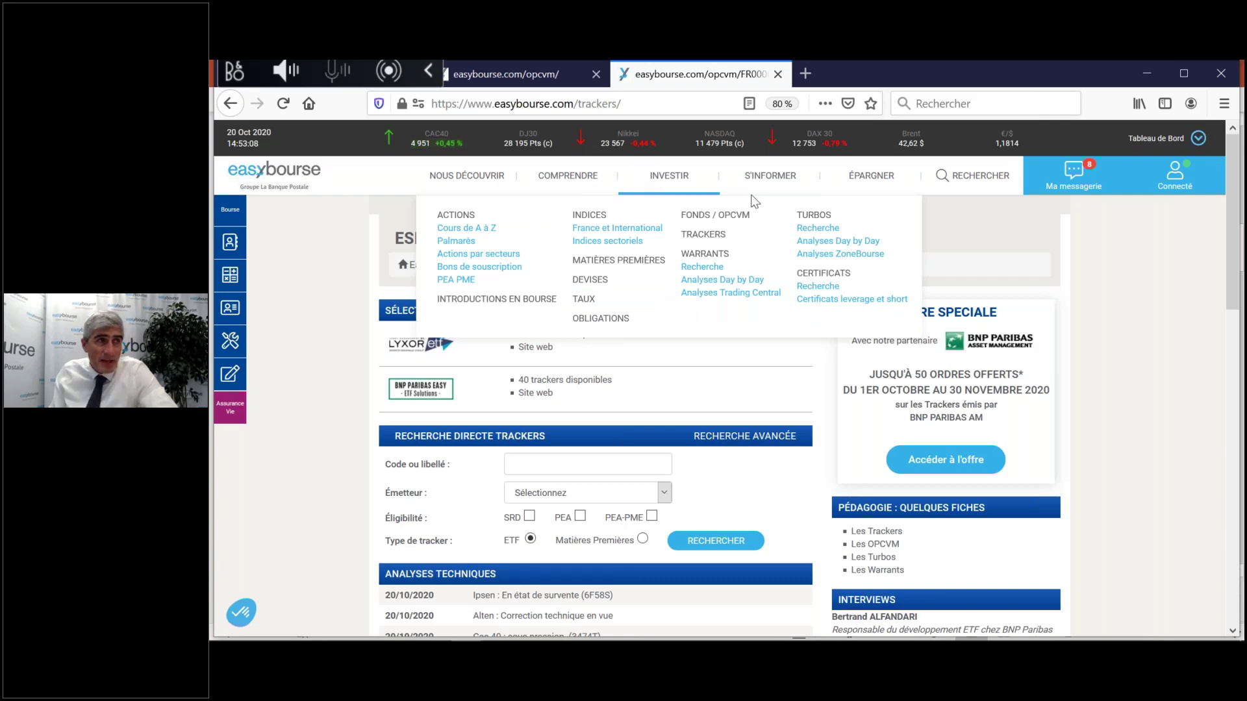
mouse_move(1234, 204)
mouse_down()
mouse_move(1234, 375)
mouse_move(1234, 203)
mouse_up()
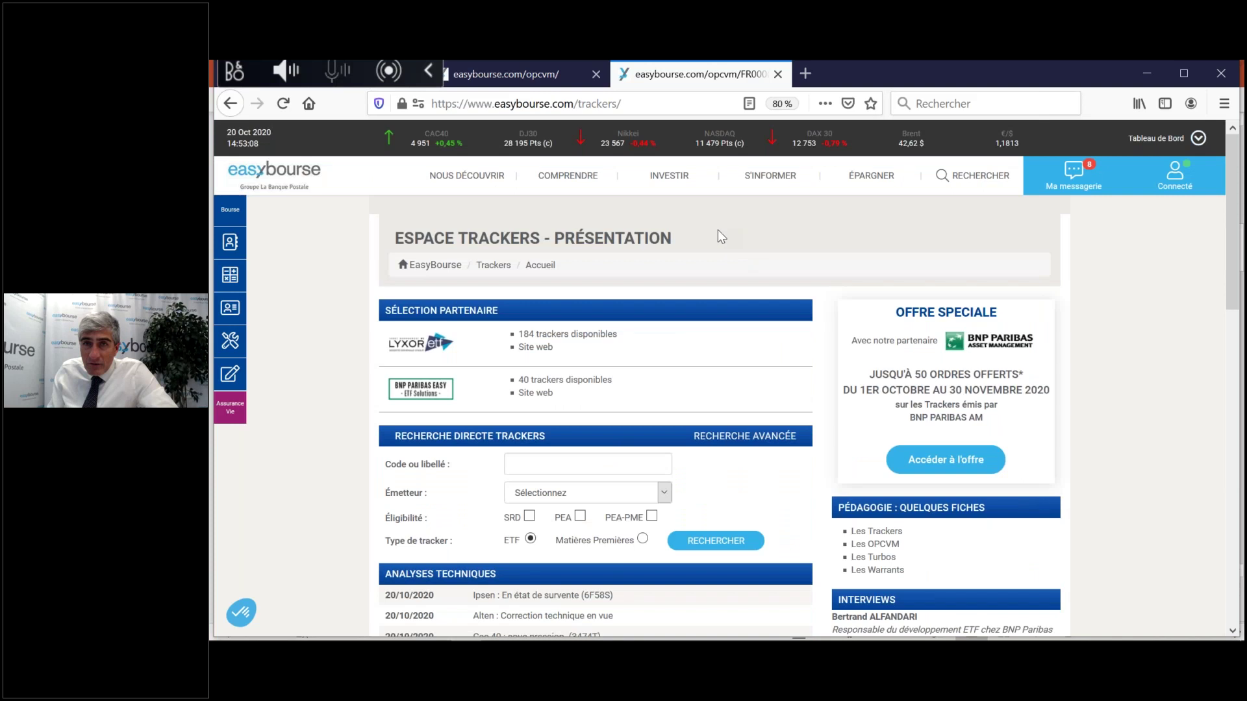
mouse_move(812, 190)
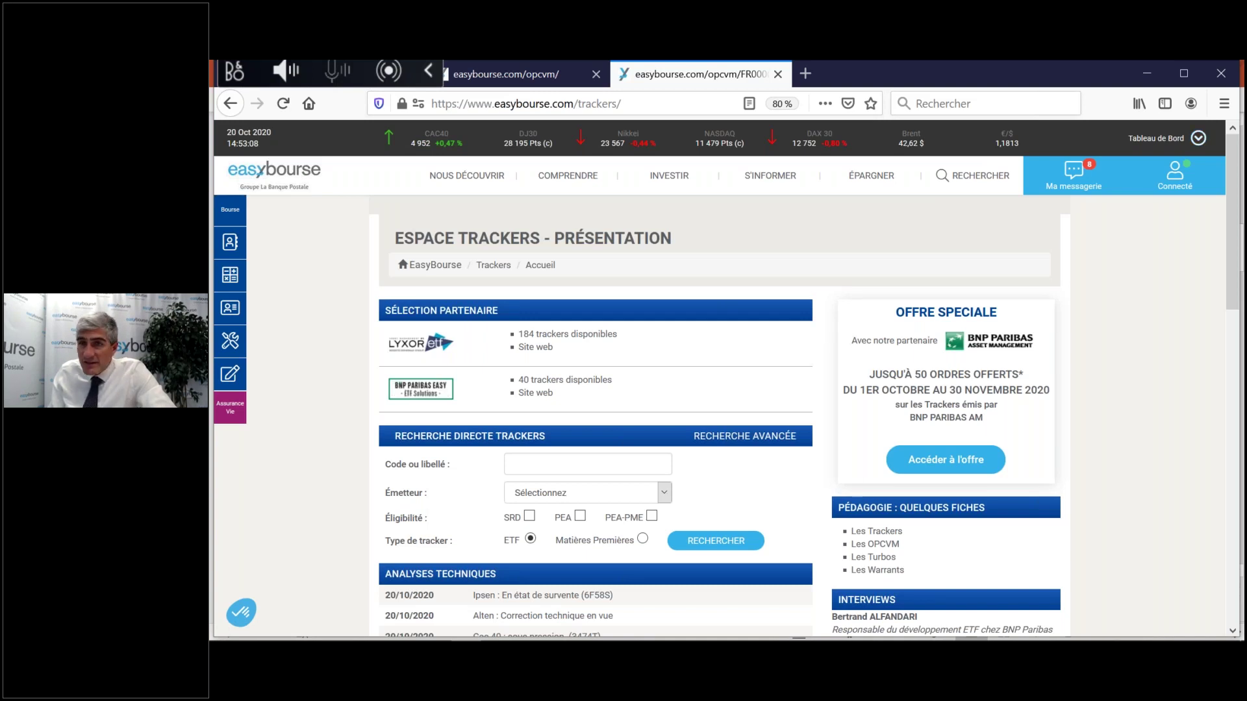
mouse_move(672, 180)
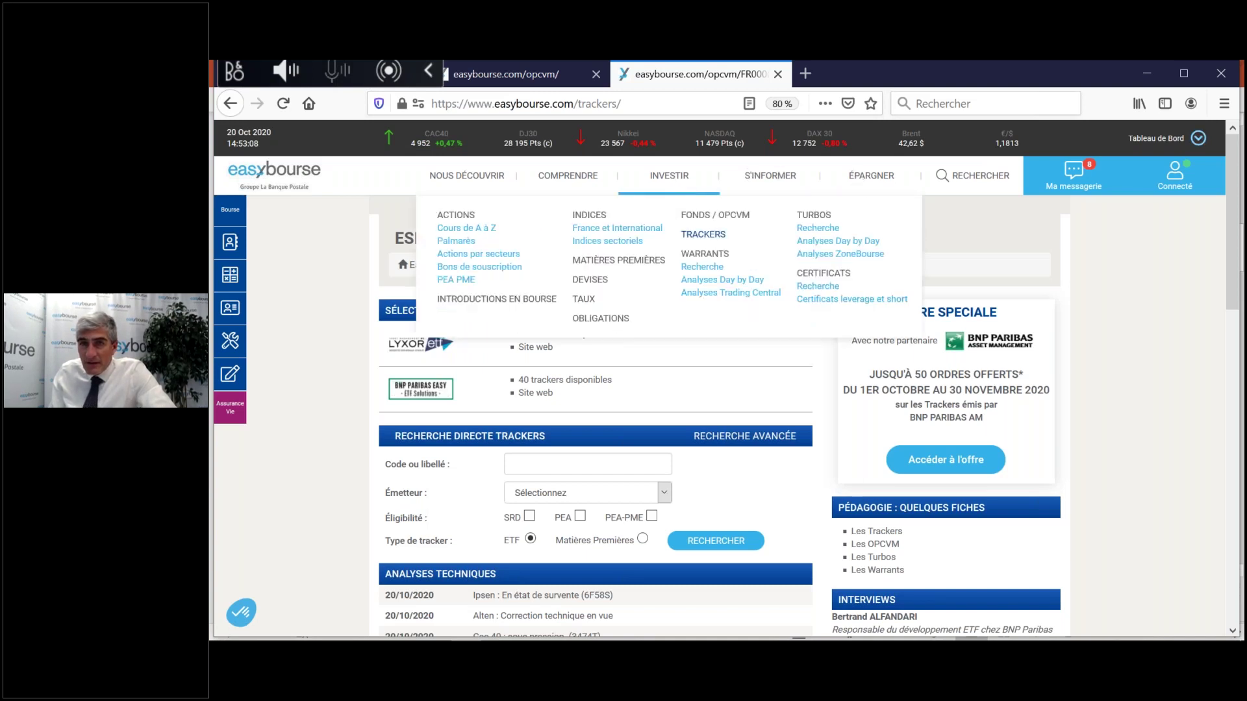
click(703, 234)
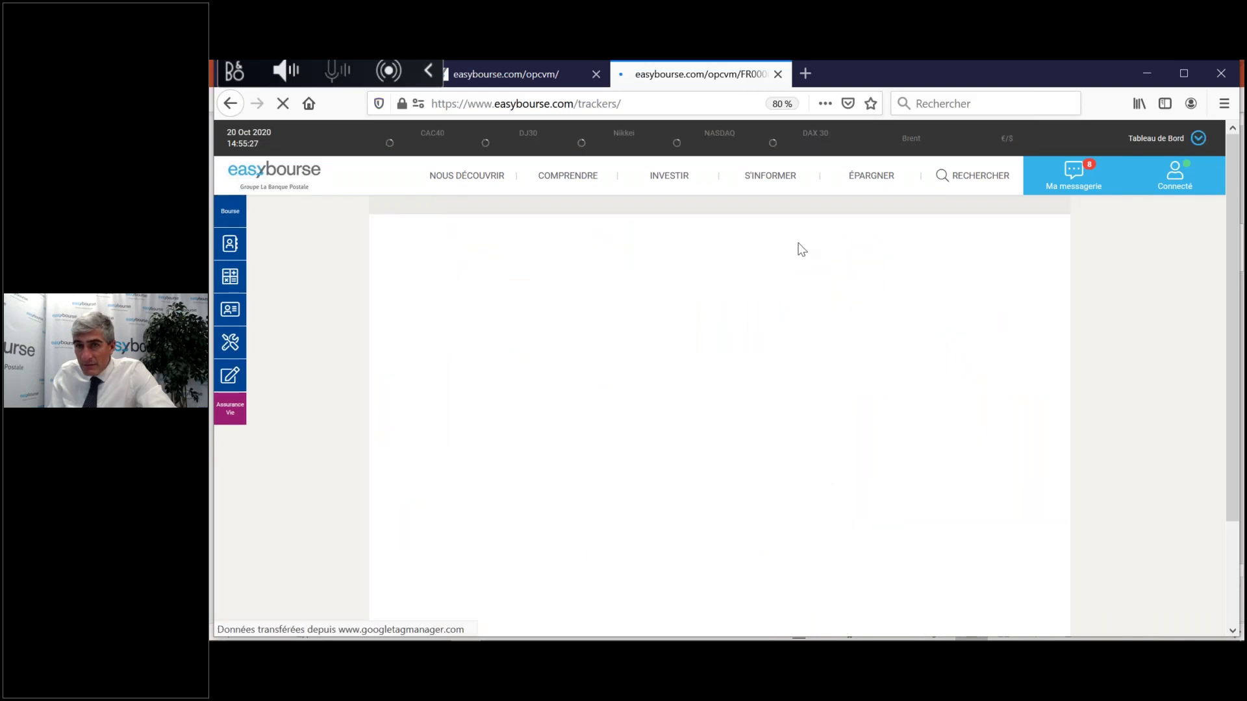
Step: Examine the most traded Lyxor ETFs again, highlighting LYXOR ETF BX4 and LYXOR ETF SHT CAC
drag(1237, 174, 1239, 377)
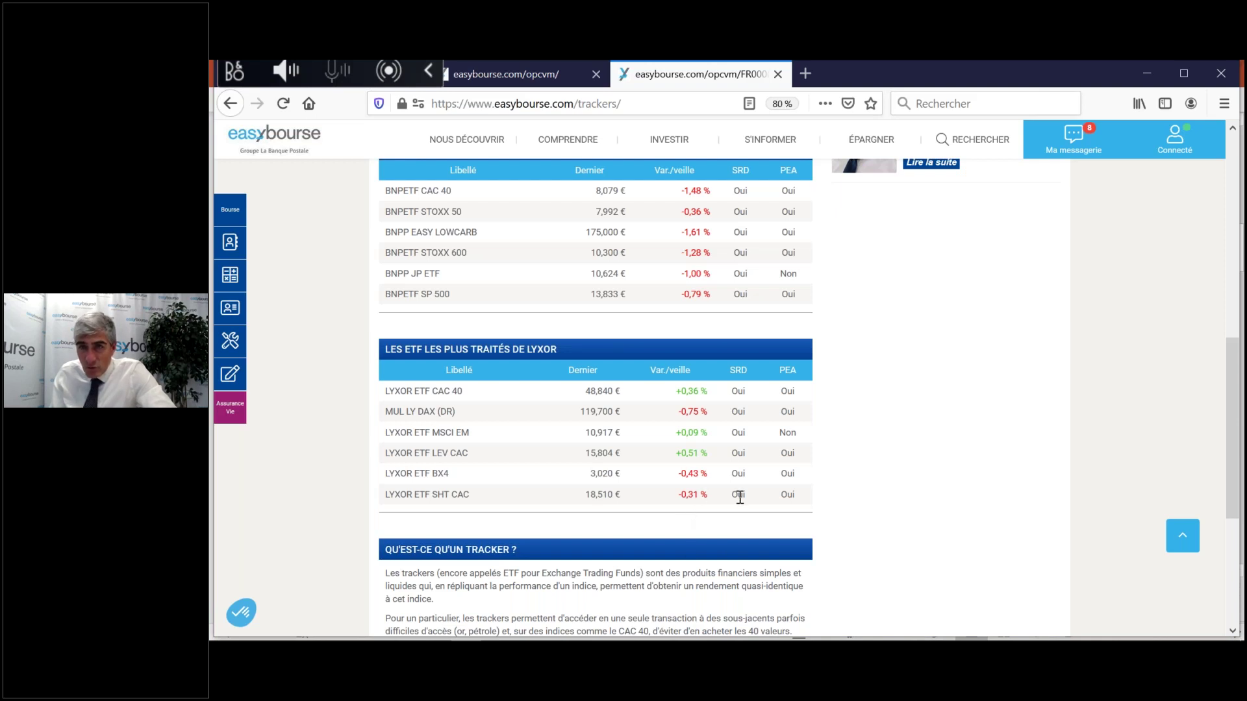
drag(796, 496, 416, 480)
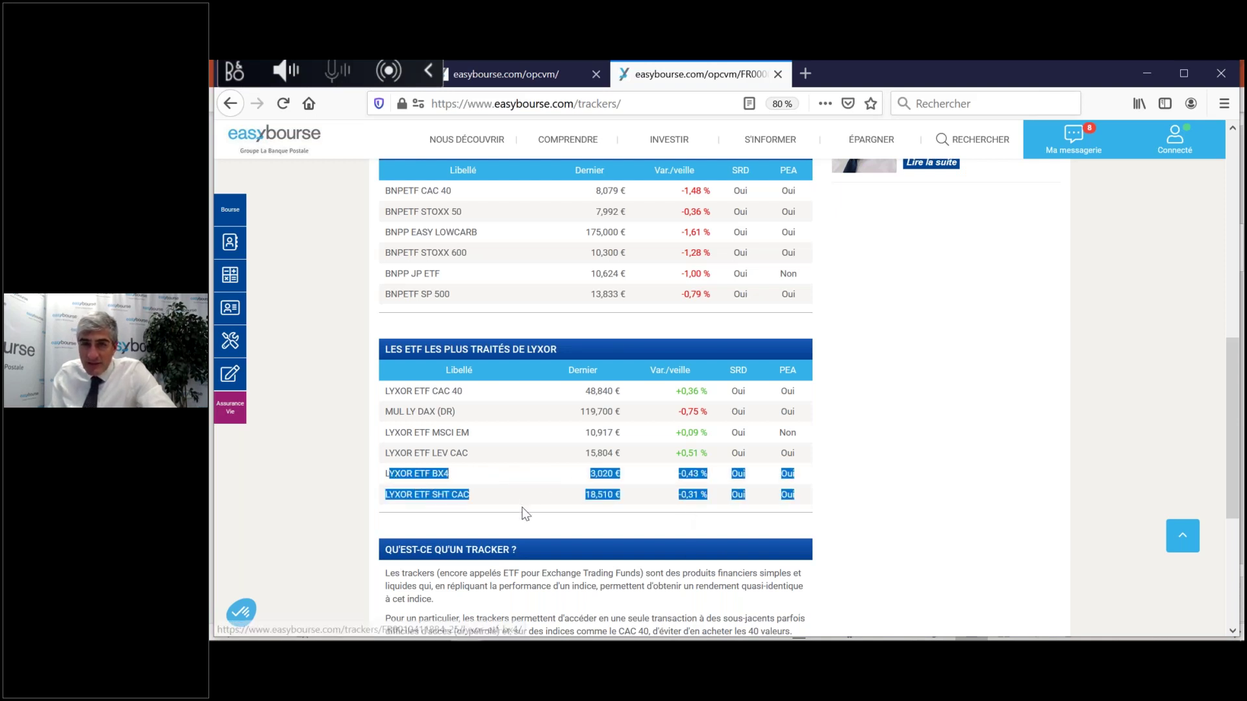
click(526, 510)
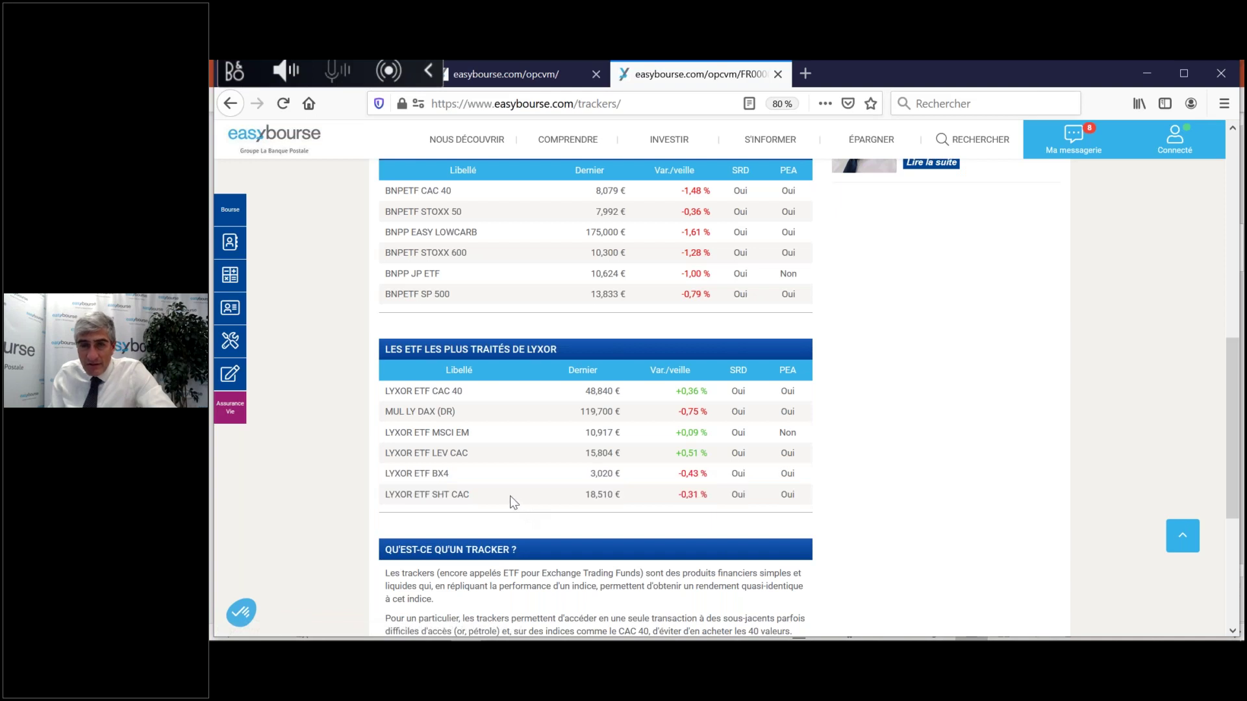
drag(475, 494, 388, 479)
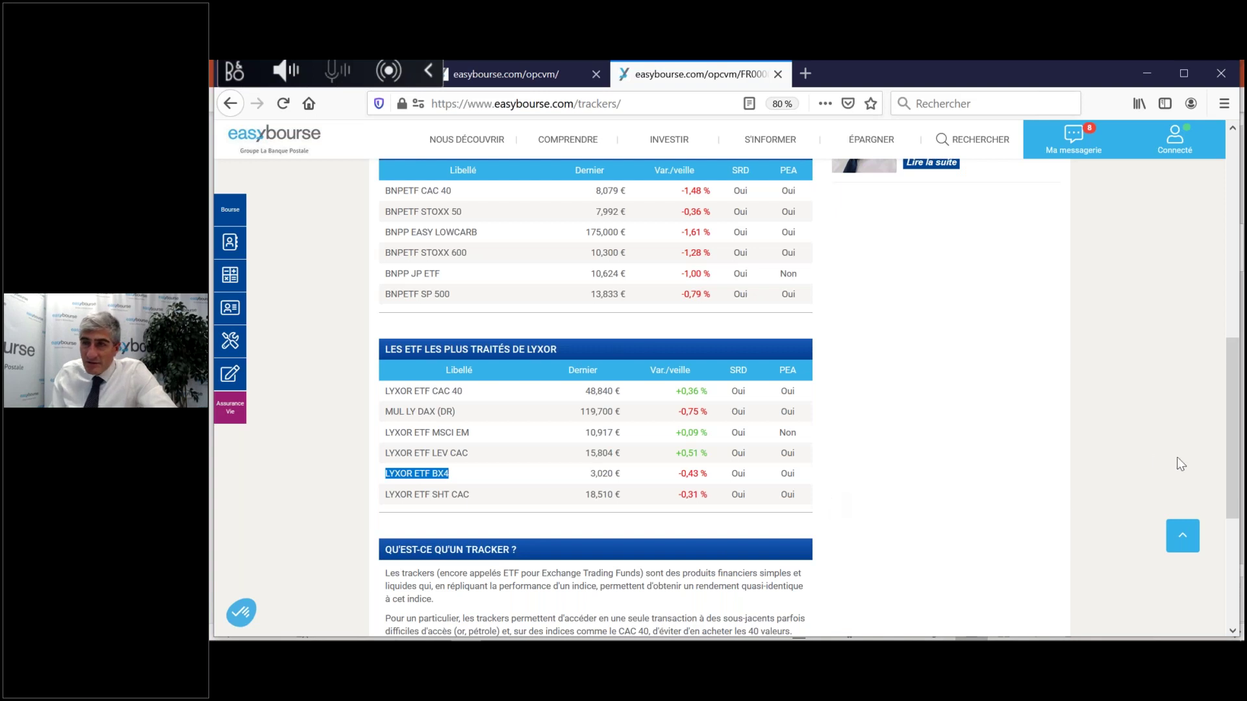
mouse_move(1232, 455)
mouse_down()
mouse_move(1237, 442)
mouse_move(1238, 456)
mouse_up()
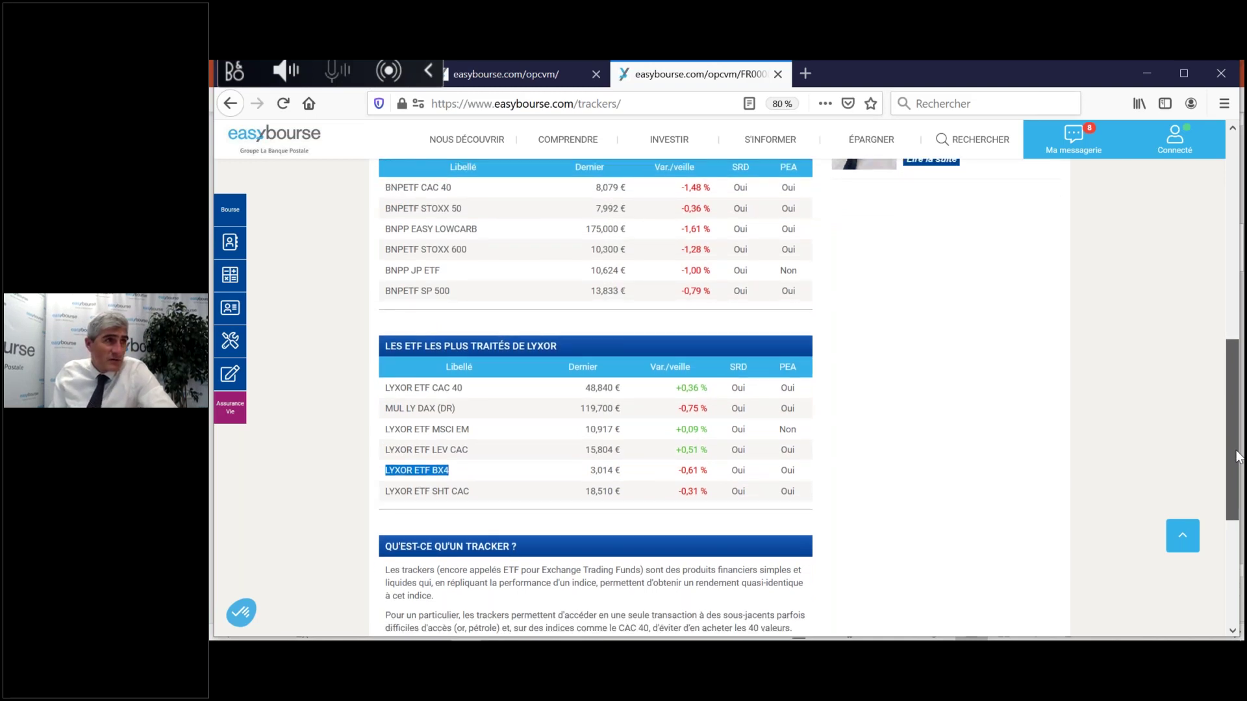
drag(1238, 456, 1238, 457)
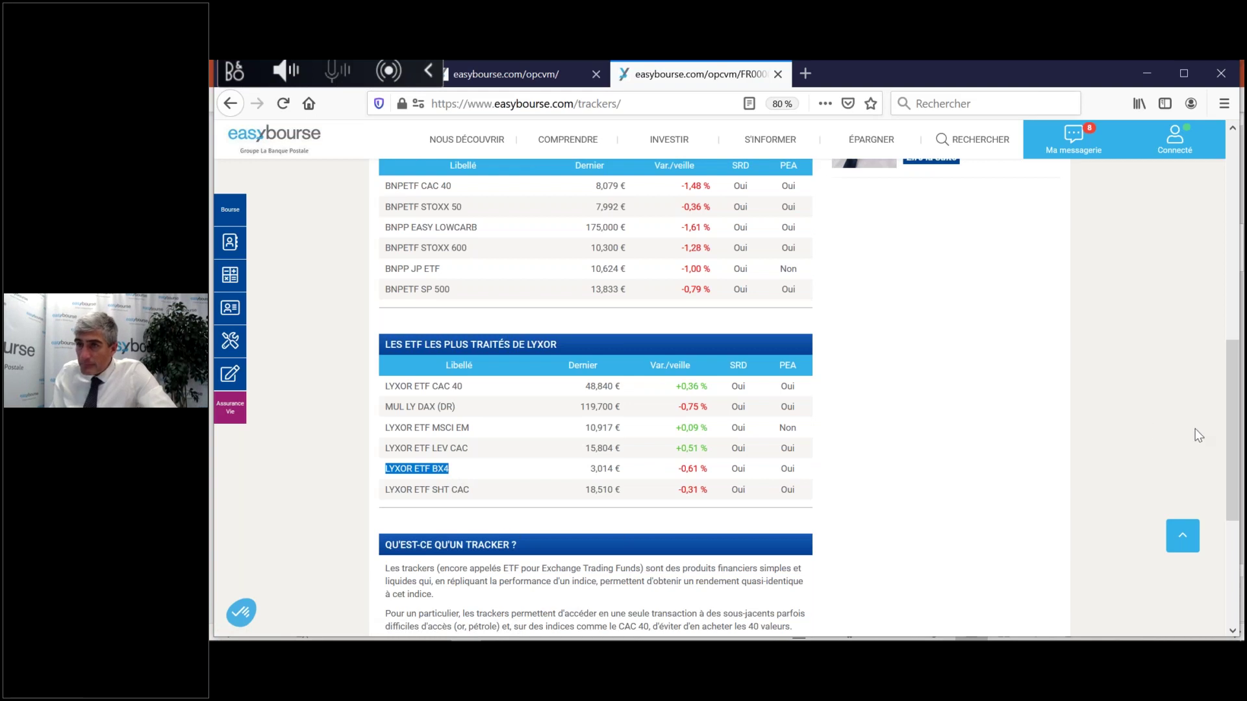
Step: Go to the Turbos section of the investment products
drag(1233, 455, 1235, 260)
scroll(942, 215, up, 1)
mouse_move(668, 177)
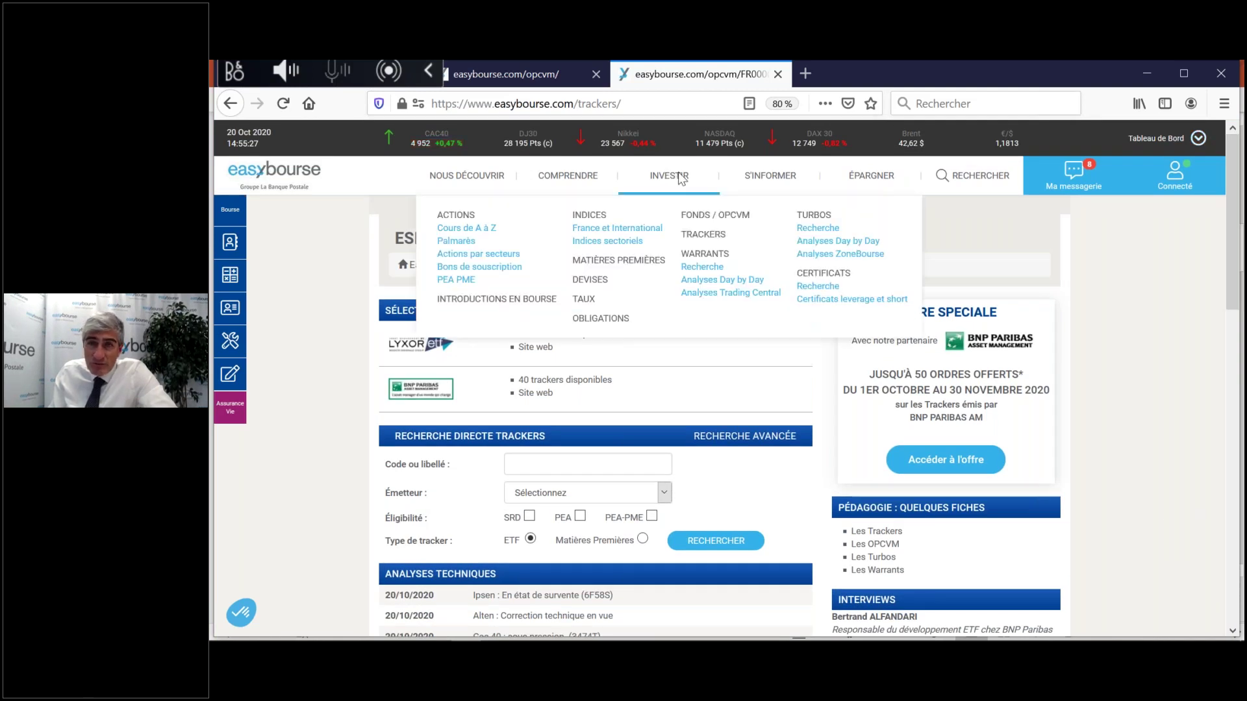
click(812, 217)
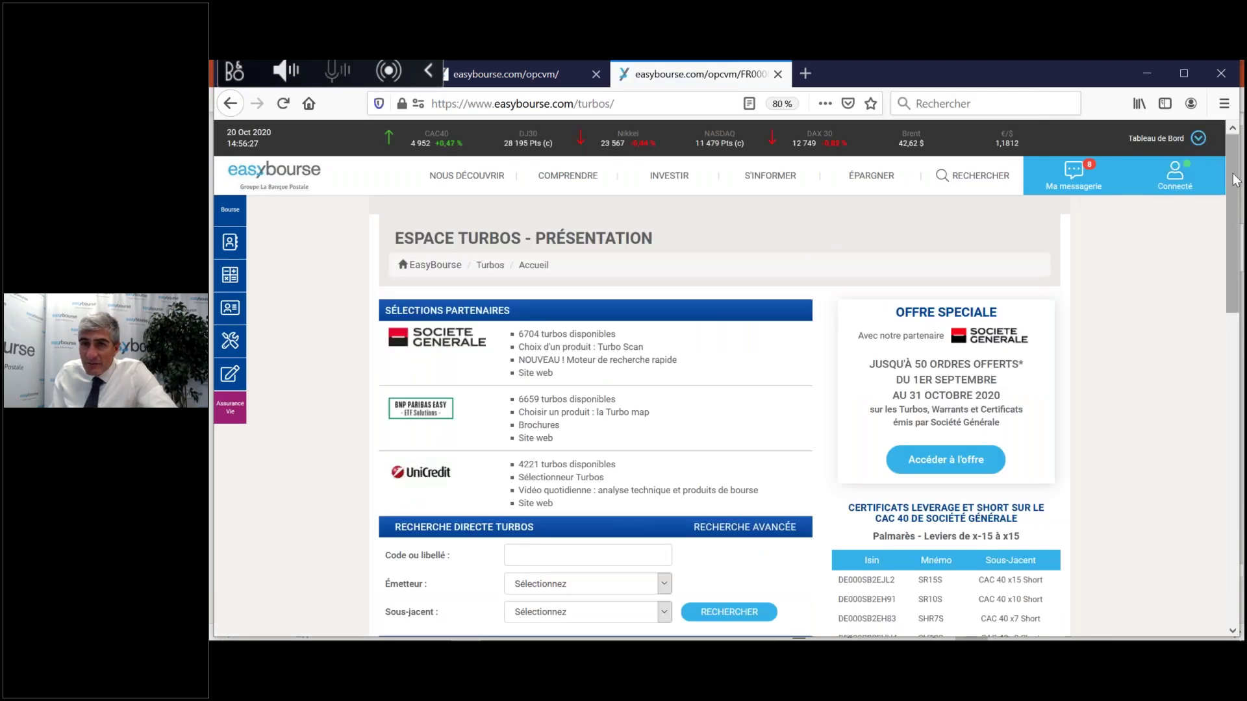
Step: Examine the Turbos page, covering the partner selections, the Société Générale special offer, the CAC 40 leverage and short certificates, and the turbo selections
scroll(1239, 214, down, 1)
scroll(1239, 214, down, 4)
scroll(1239, 214, up, 2)
scroll(1239, 215, down, 5)
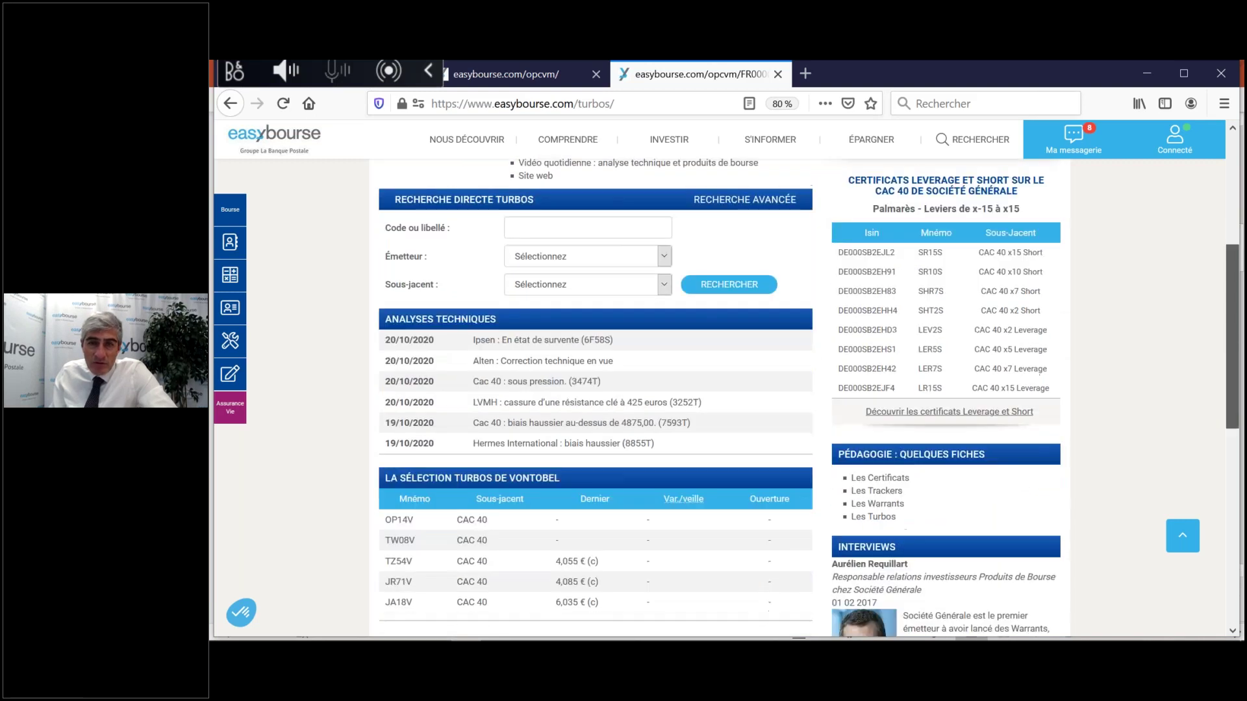
scroll(1239, 211, up, 5)
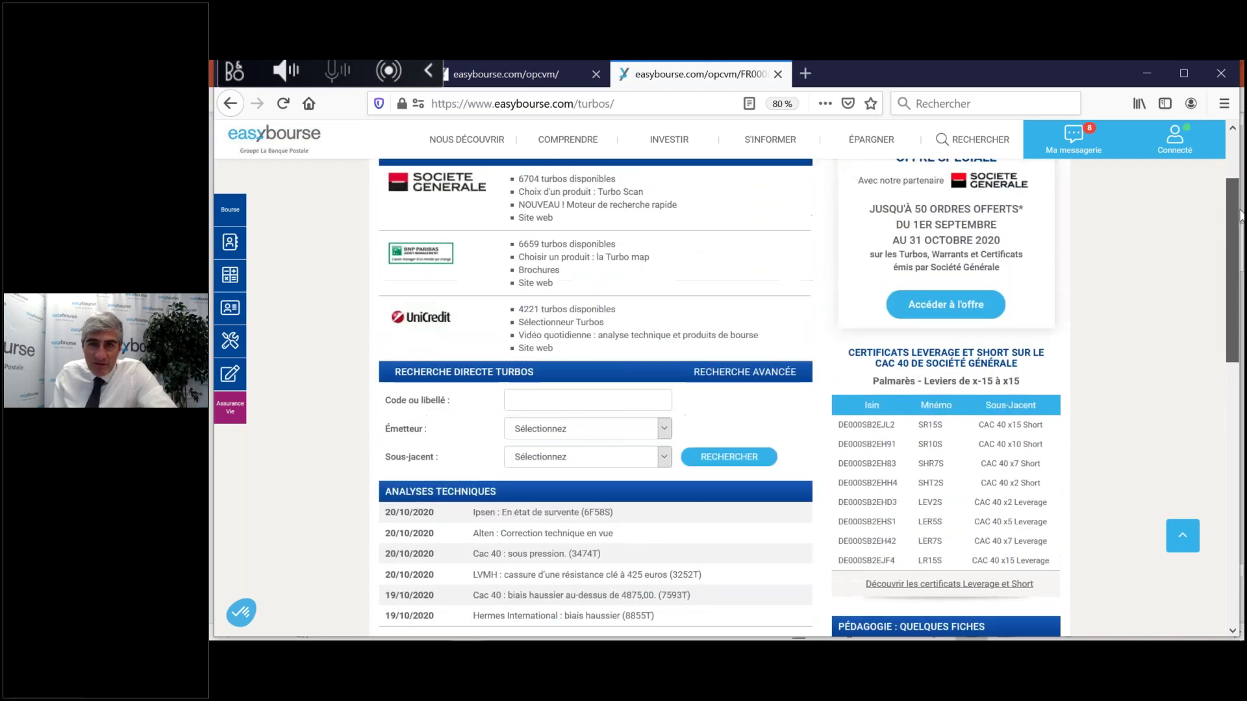
scroll(1234, 195, up, 3)
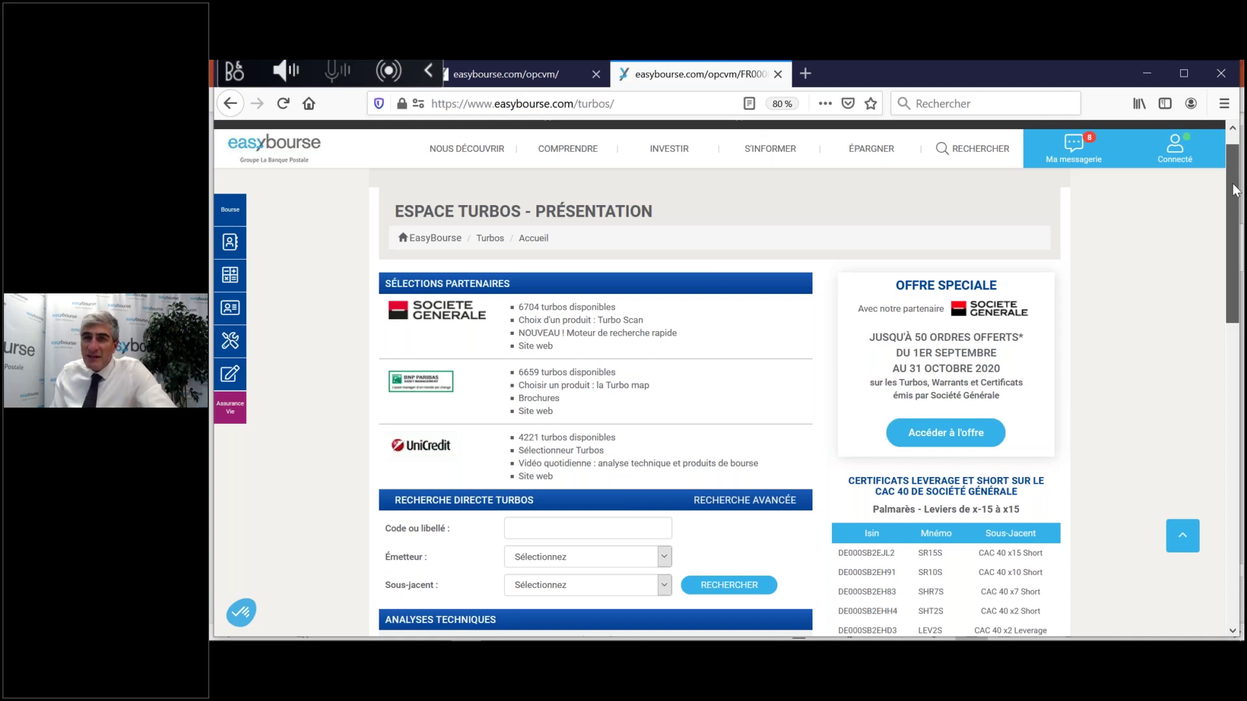
drag(1235, 190, 1235, 164)
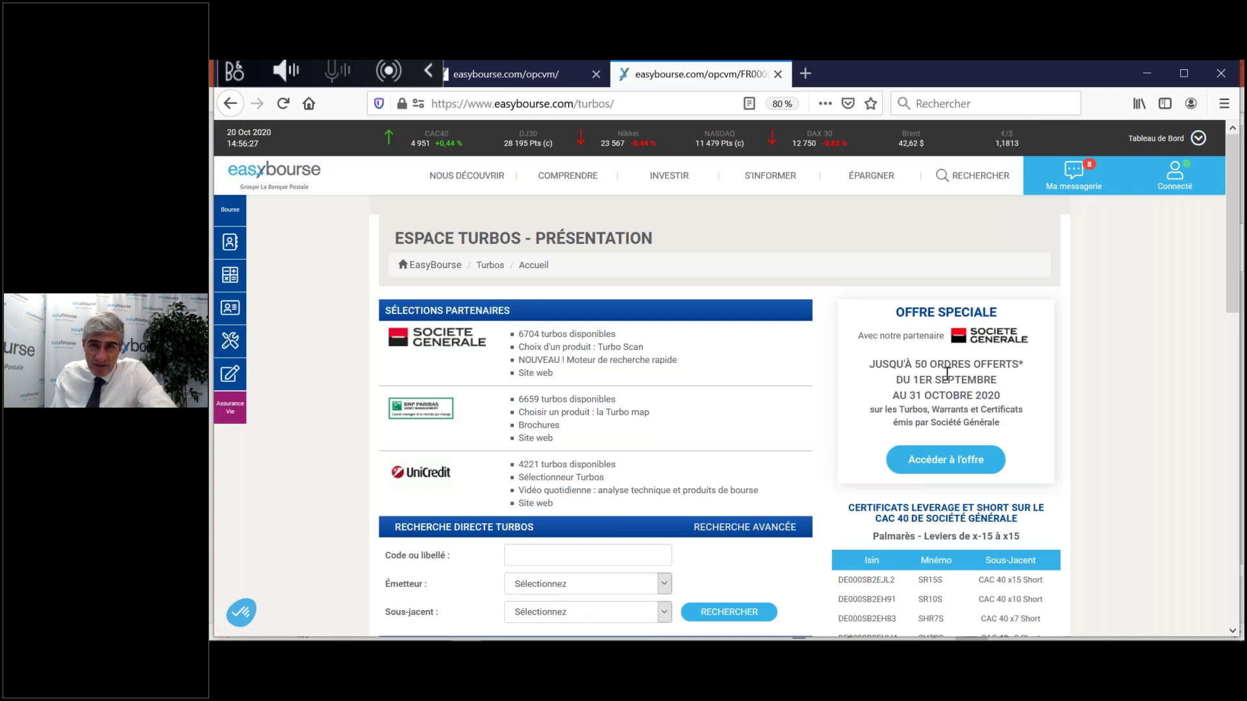
drag(1238, 265, 1238, 292)
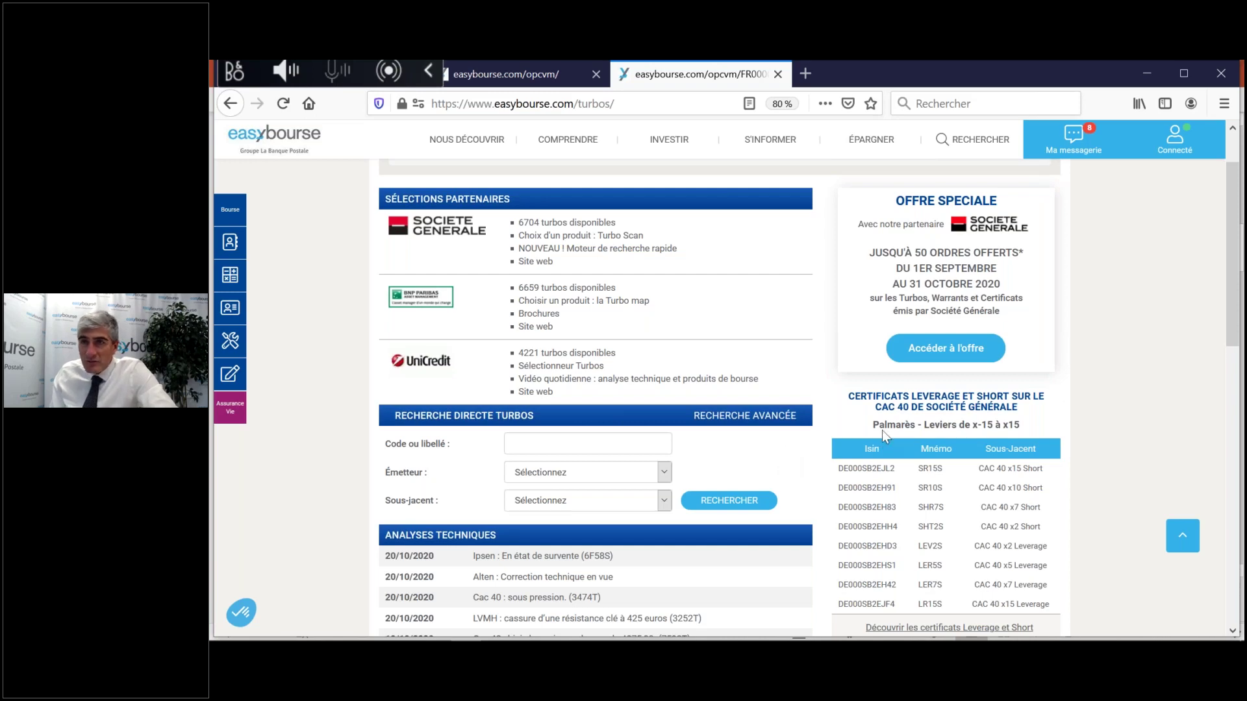
scroll(1240, 265, down, 2)
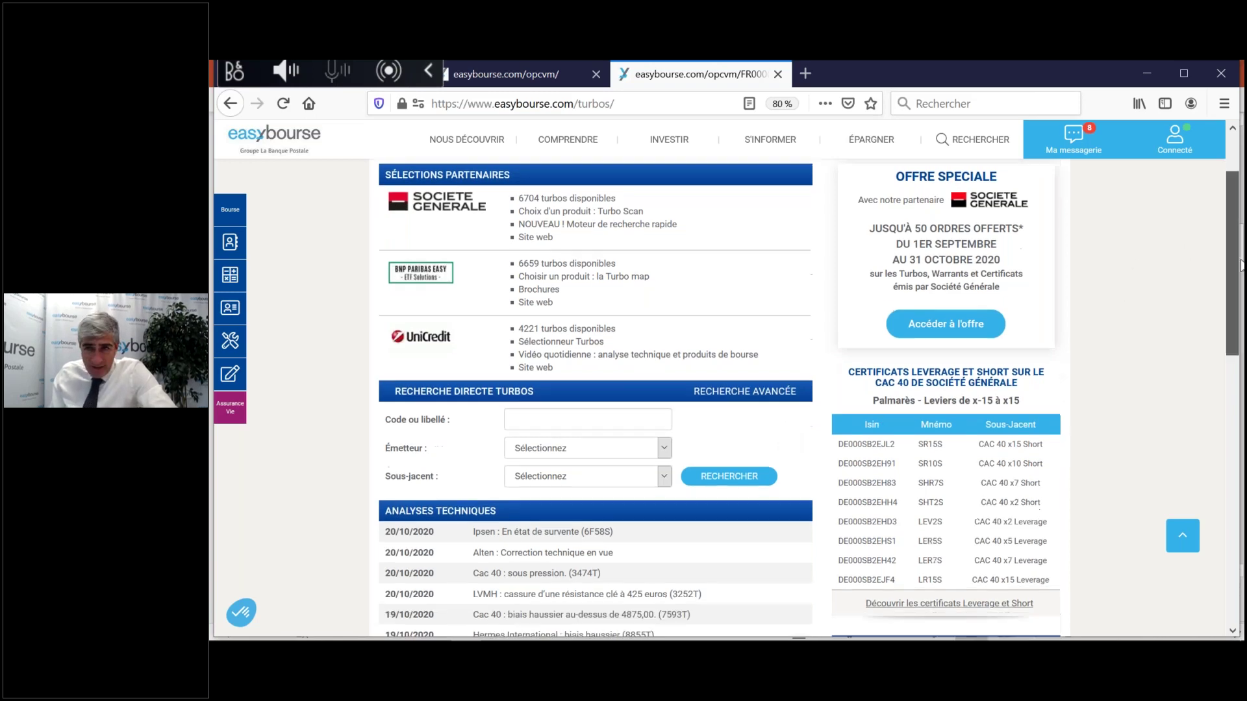
scroll(1240, 265, down, 10)
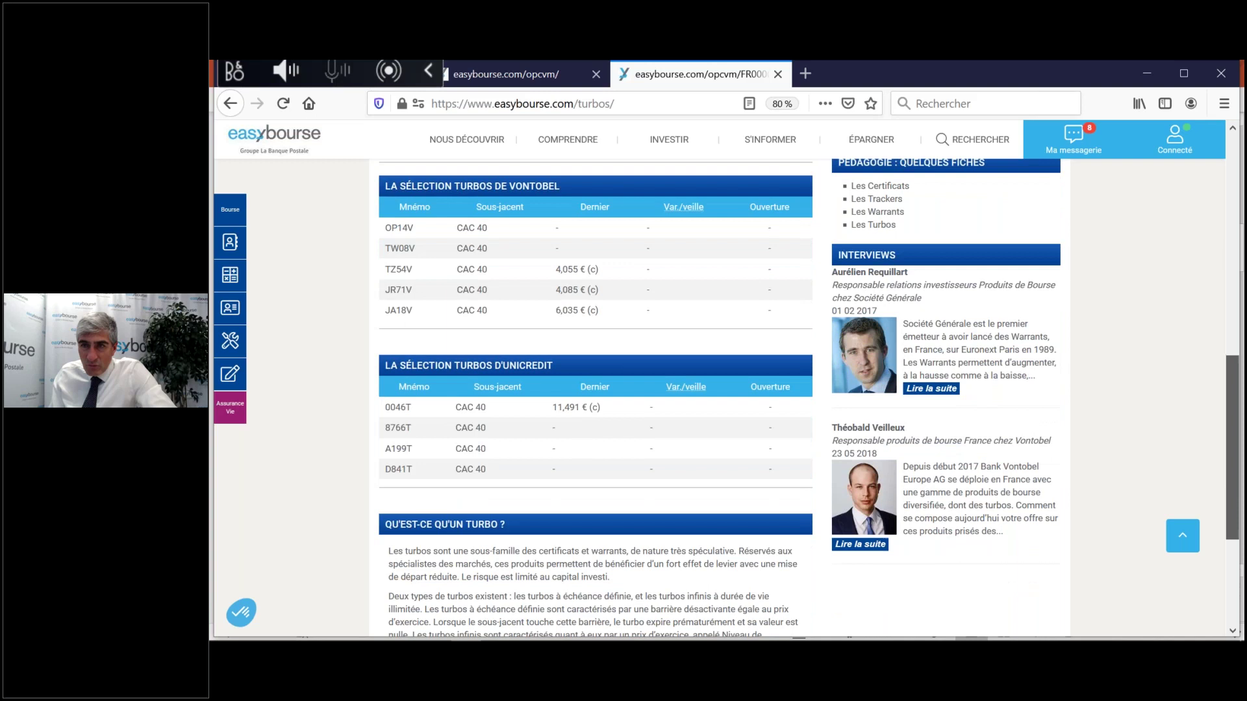
scroll(1235, 215, up, 12)
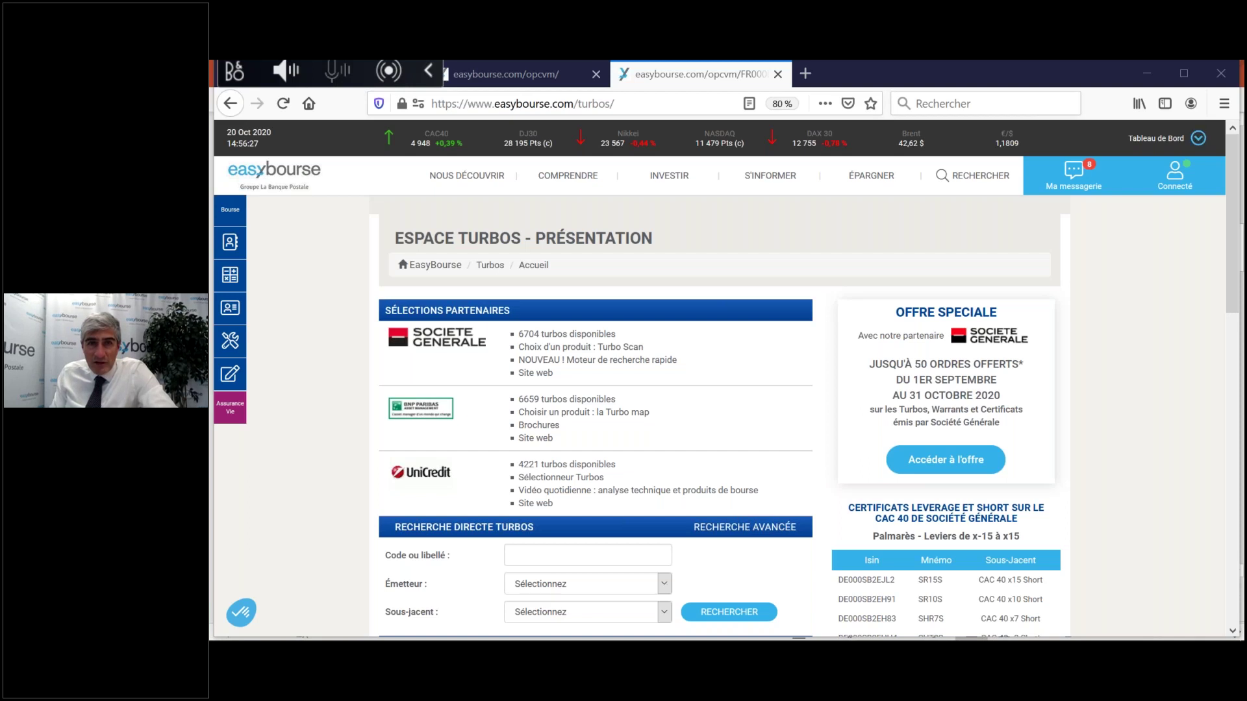
Step: Open the Autres Virements page among the account operations and examine the new transfer form and the transfer history
mouse_move(228, 281)
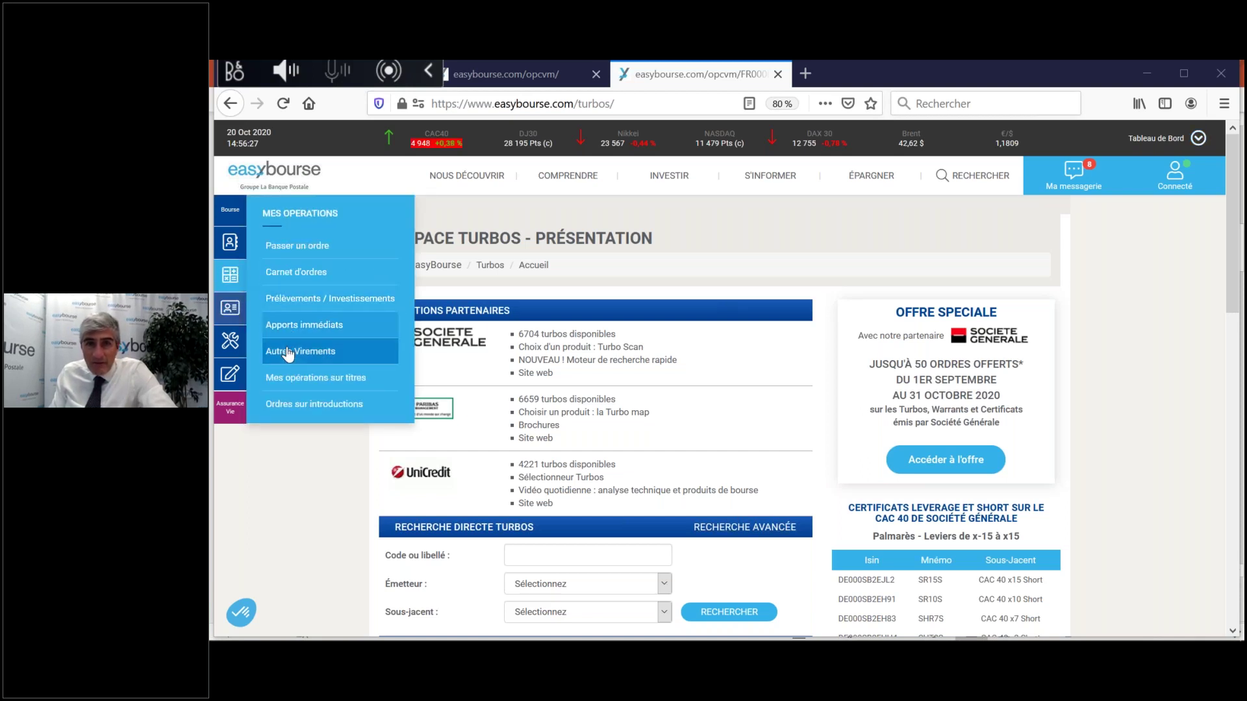
click(286, 352)
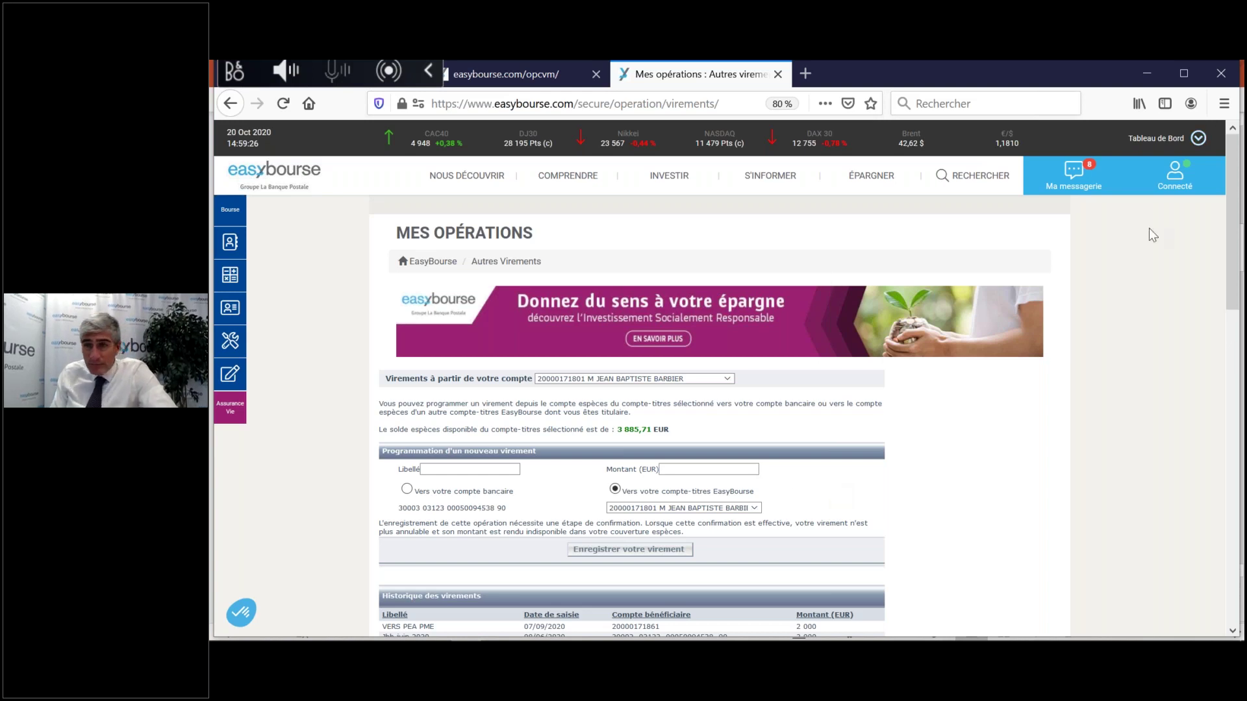
scroll(1237, 244, down, 4)
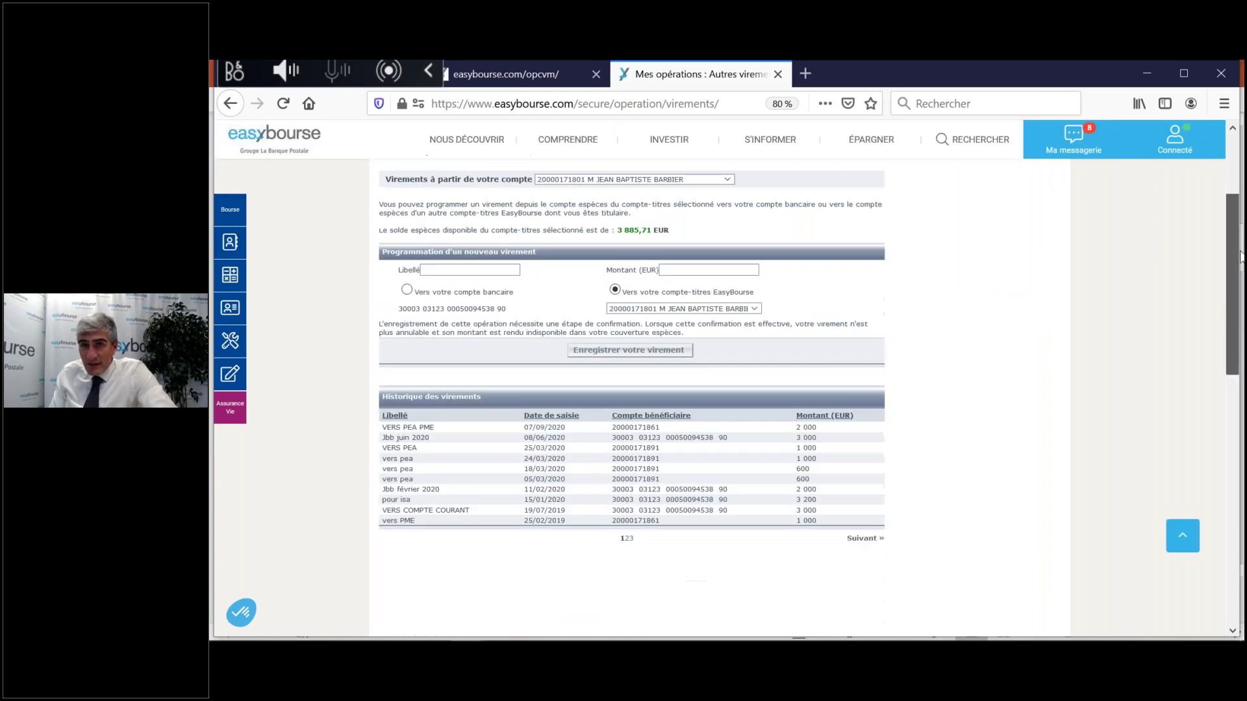
scroll(1240, 250, up, 1)
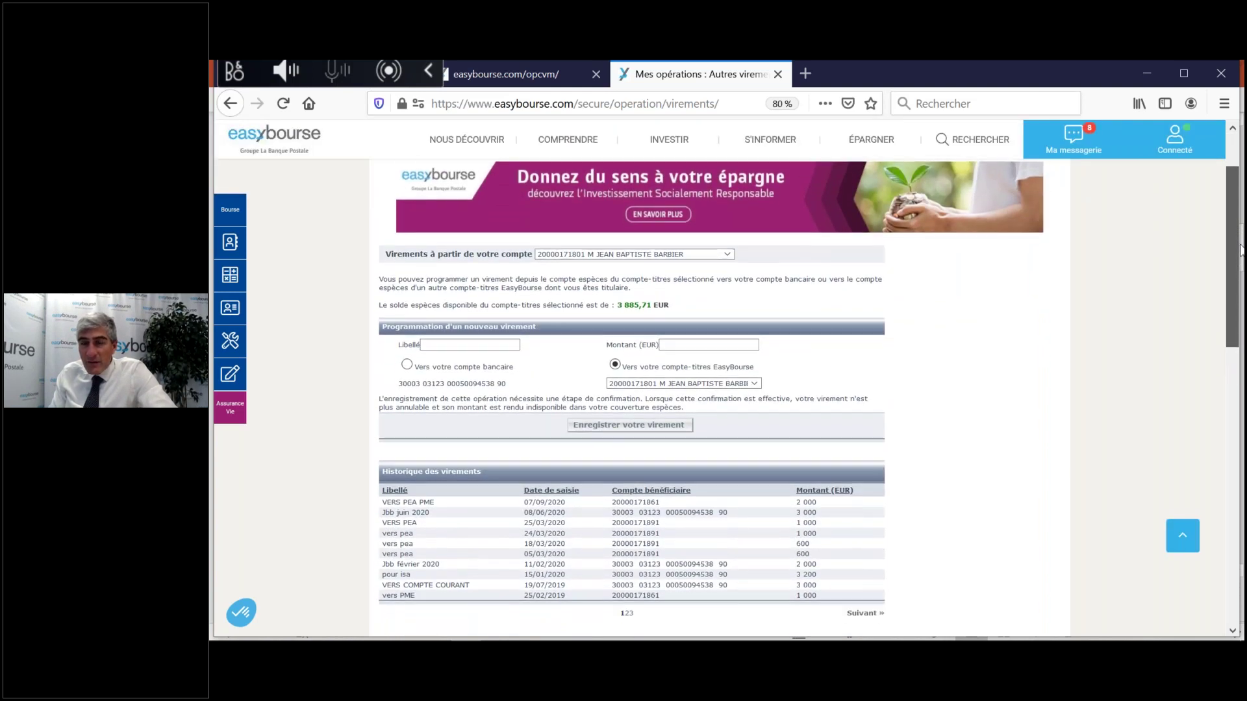
scroll(1237, 218, up, 4)
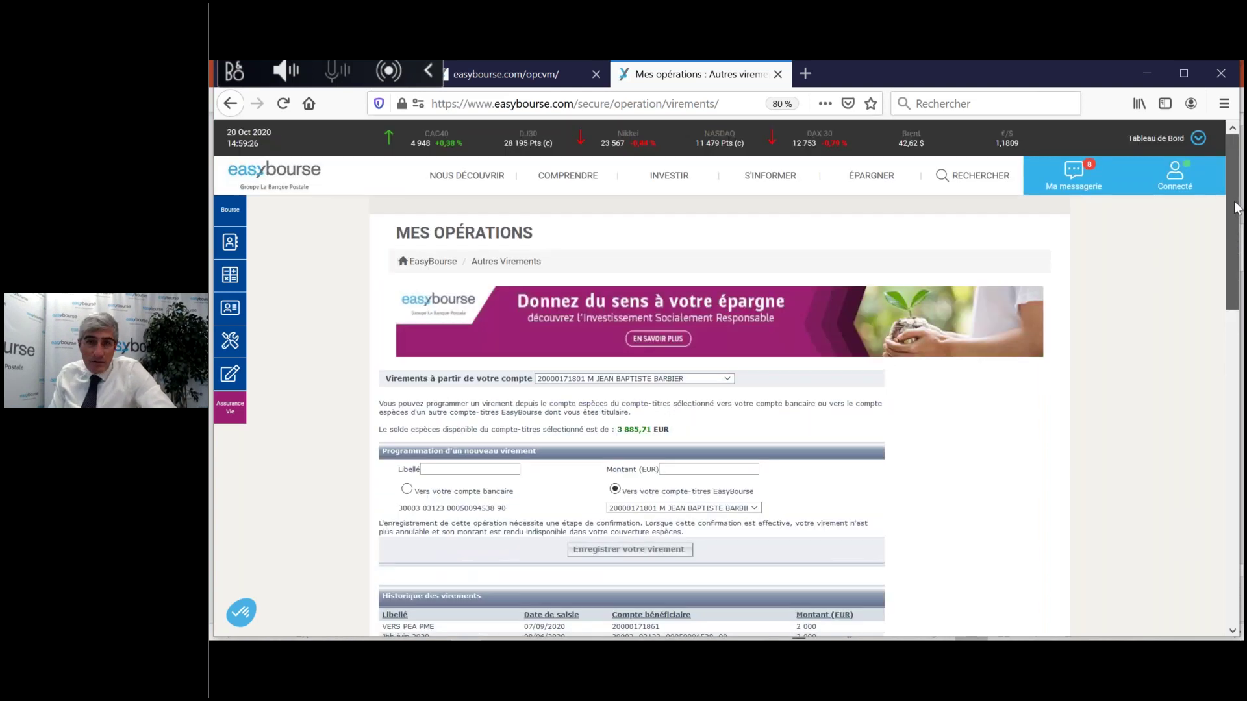
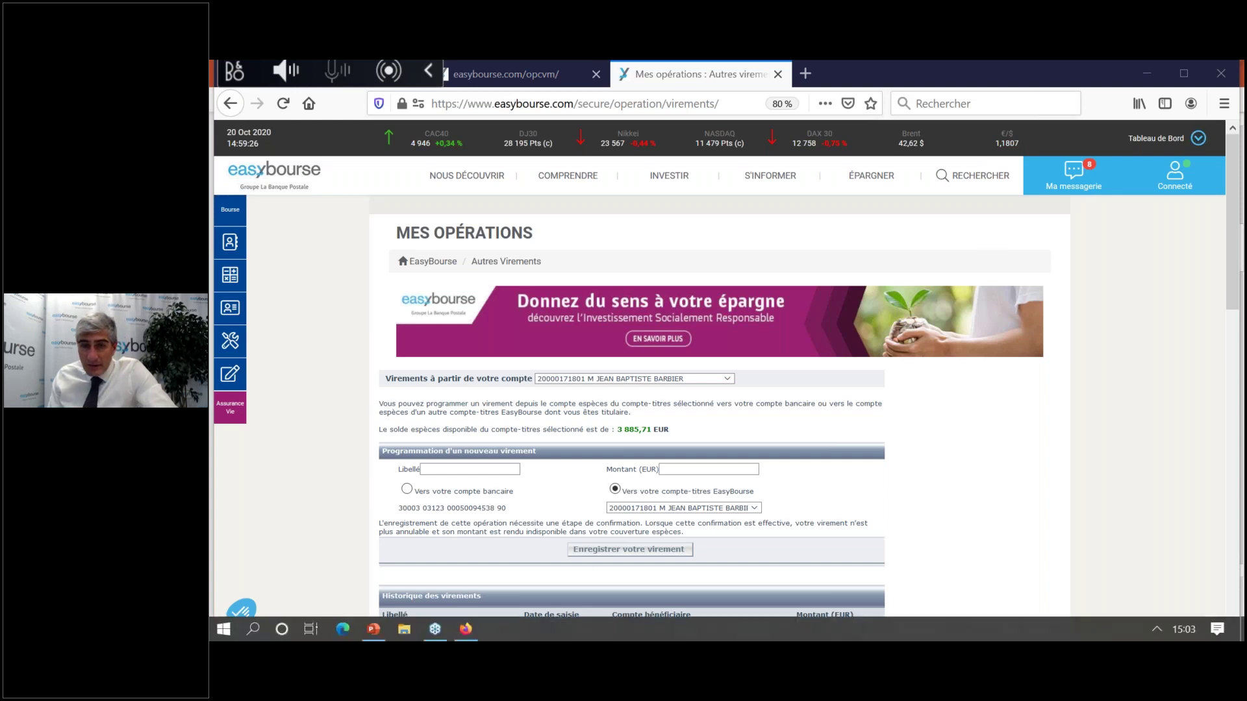
Step: Switch to the PowerPoint presentation and select slide 4, Calcul du prix d'un ordre
click(373, 629)
click(337, 554)
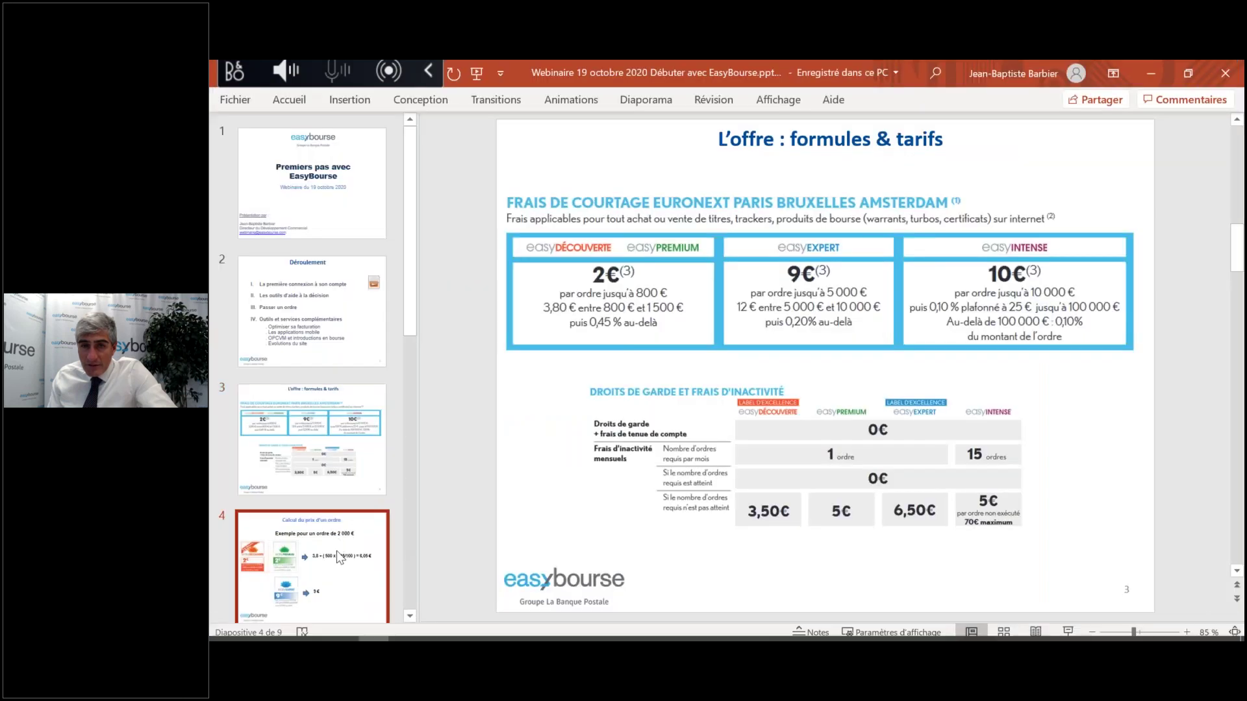